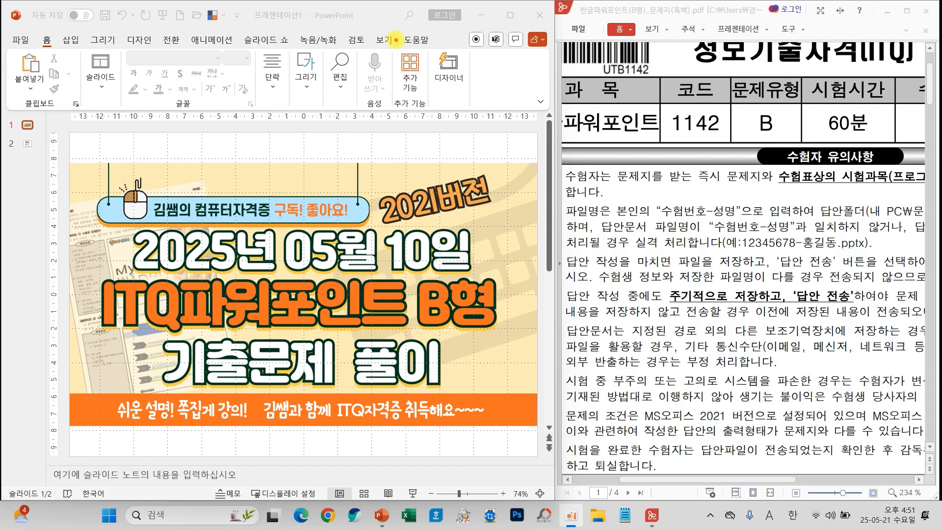
# Step: Check in the view settings that the ruler and gridlines are shown around slide 1
pyautogui.moveTo(367, 43); pyautogui.dragTo(386, 51)
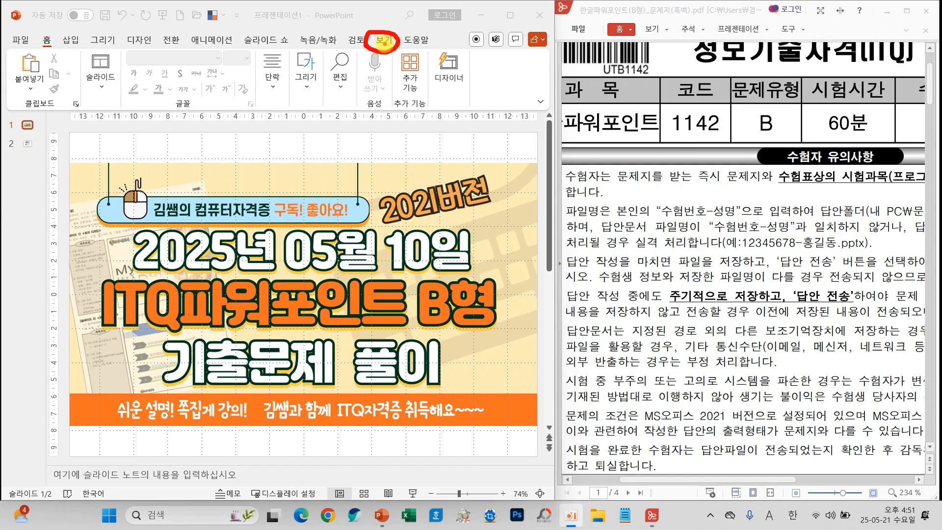
pyautogui.click(384, 41)
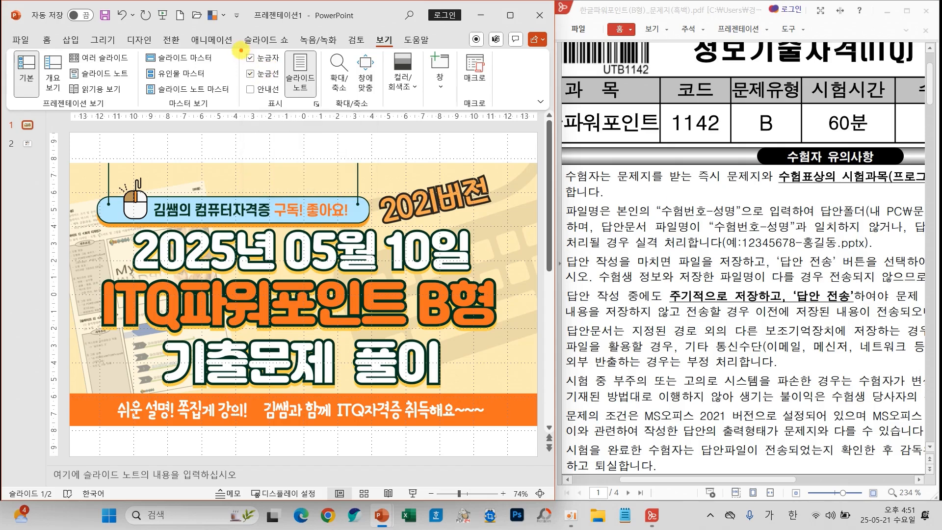
pyautogui.moveTo(241, 49); pyautogui.dragTo(288, 84)
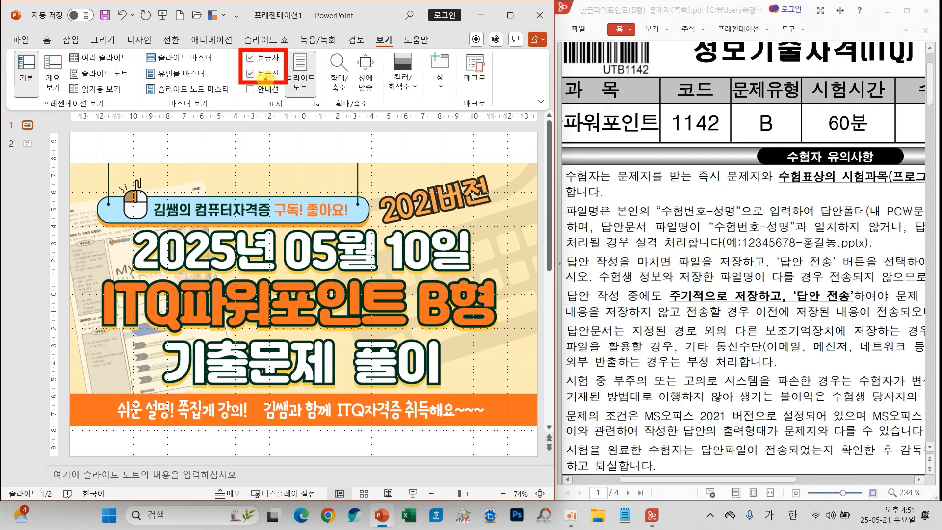
pyautogui.moveTo(67, 107)
pyautogui.mouseDown()
pyautogui.moveTo(521, 135)
pyautogui.moveTo(541, 126)
pyautogui.mouseUp()
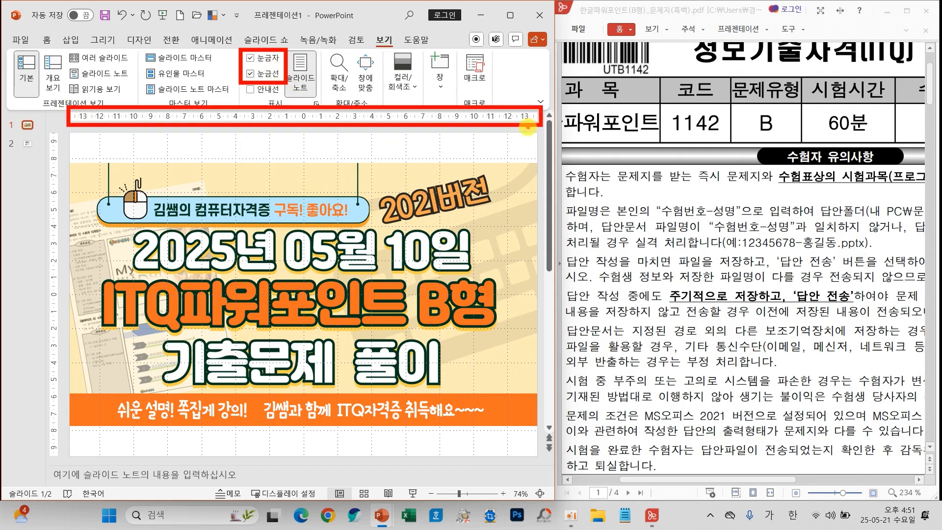
pyautogui.moveTo(41, 132)
pyautogui.mouseDown()
pyautogui.moveTo(81, 458)
pyautogui.moveTo(67, 460)
pyautogui.mouseUp()
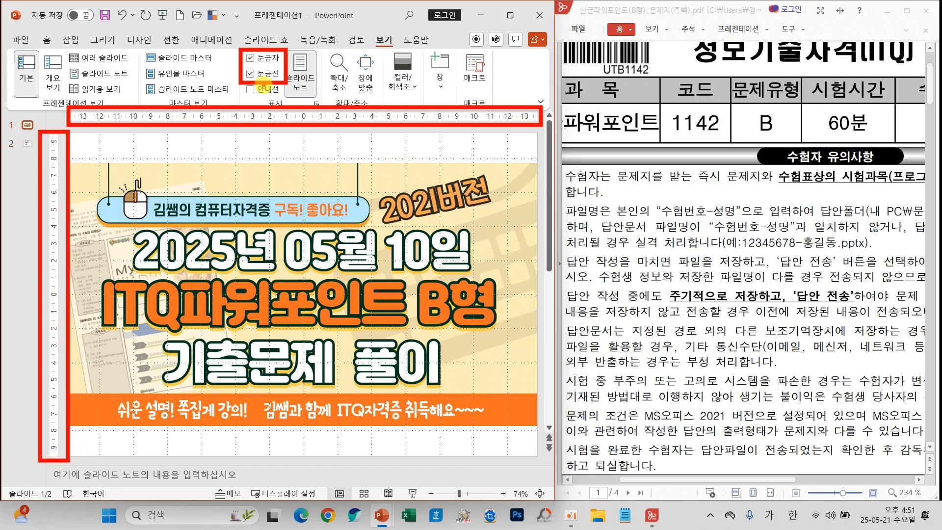
pyautogui.press('Escape')
# Step: Delete the cover image from slide 1 so only the title and subtitle placeholders are left
pyautogui.click(295, 175)
pyautogui.press('Delete')
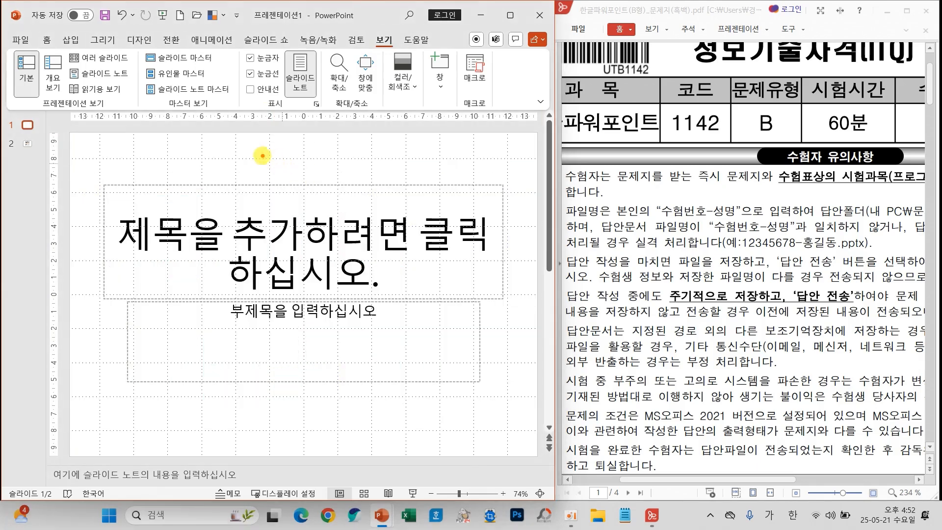
pyautogui.moveTo(261, 155)
pyautogui.mouseDown()
pyautogui.moveTo(248, 161)
pyautogui.moveTo(266, 154)
pyautogui.moveTo(269, 166)
pyautogui.mouseUp()
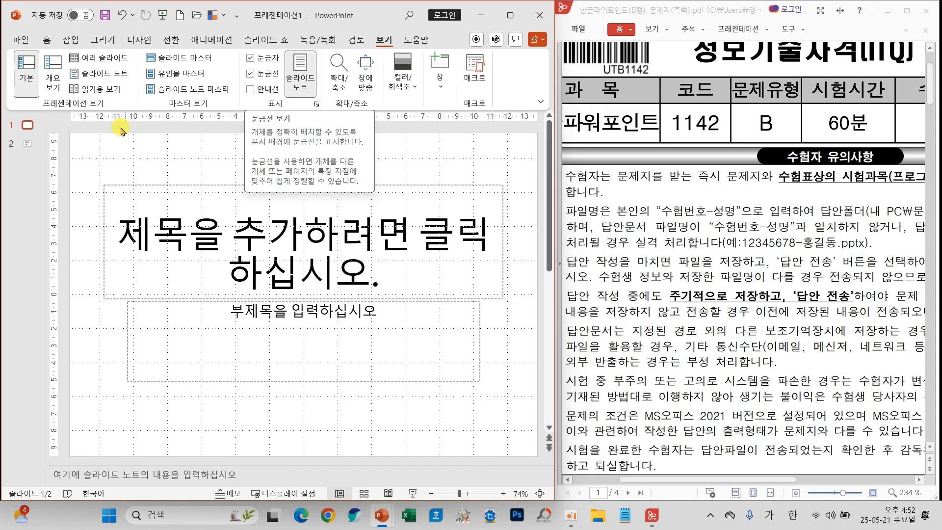
# Step: Go to the checklist on slide 2 and set the custom slide size to A4 paper (210x297mm), landscape
pyautogui.click(28, 145)
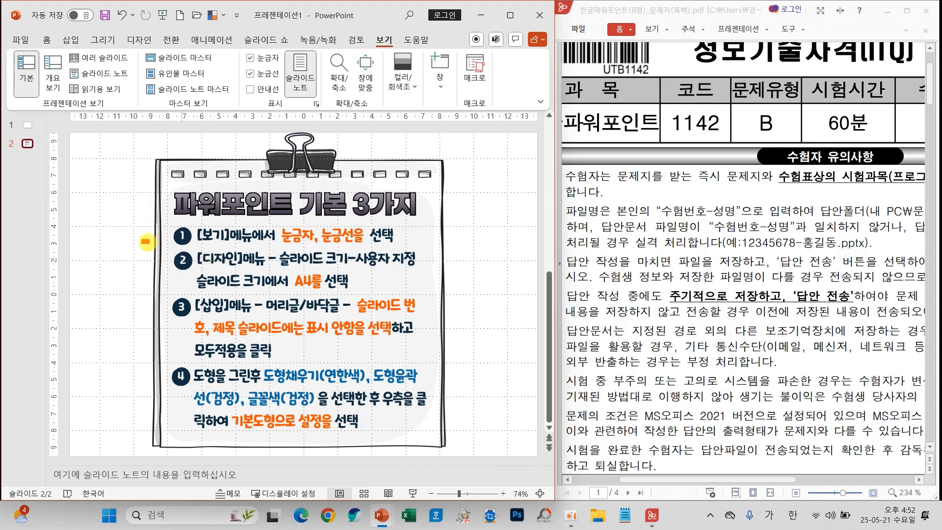
pyautogui.moveTo(142, 240)
pyautogui.mouseDown()
pyautogui.moveTo(386, 293)
pyautogui.moveTo(466, 298)
pyautogui.mouseUp()
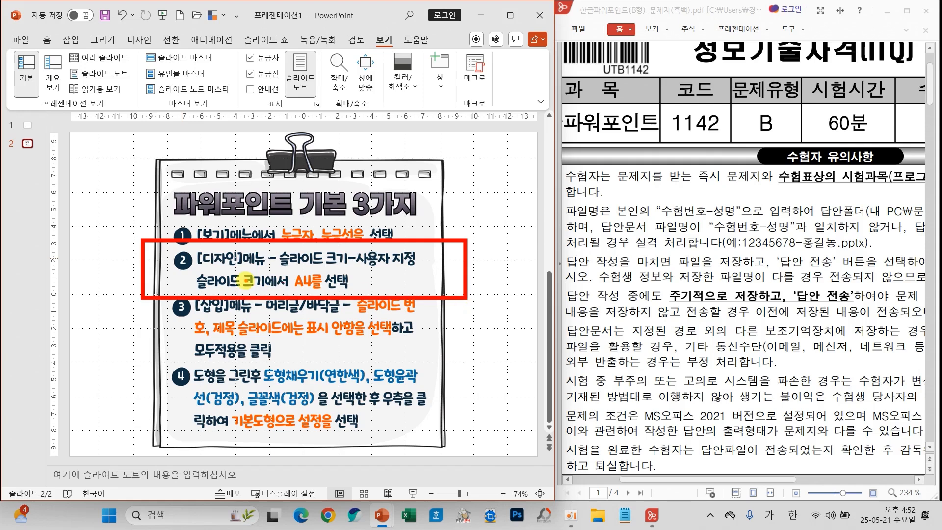
pyautogui.moveTo(64, 319)
pyautogui.mouseDown()
pyautogui.moveTo(84, 311)
pyautogui.moveTo(88, 293)
pyautogui.moveTo(125, 299)
pyautogui.moveTo(112, 338)
pyautogui.moveTo(142, 351)
pyautogui.mouseUp()
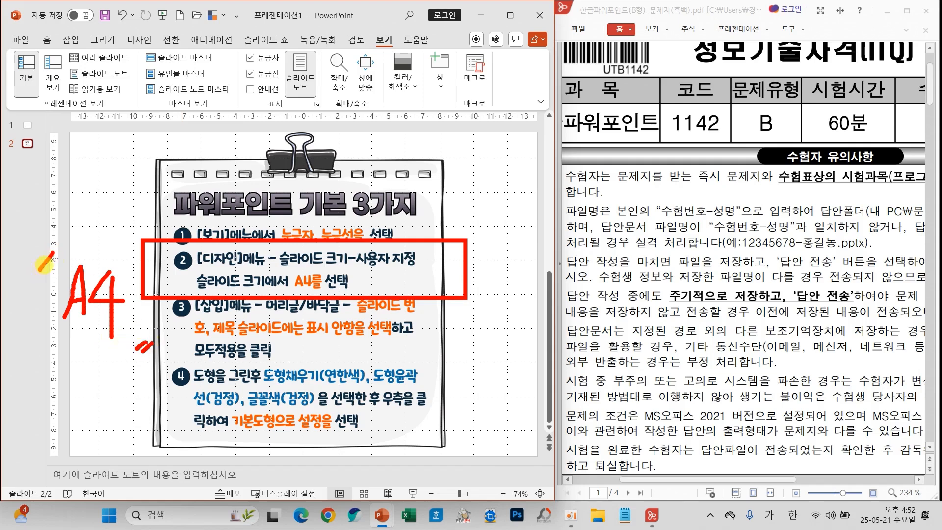
pyautogui.moveTo(63, 255); pyautogui.dragTo(38, 279)
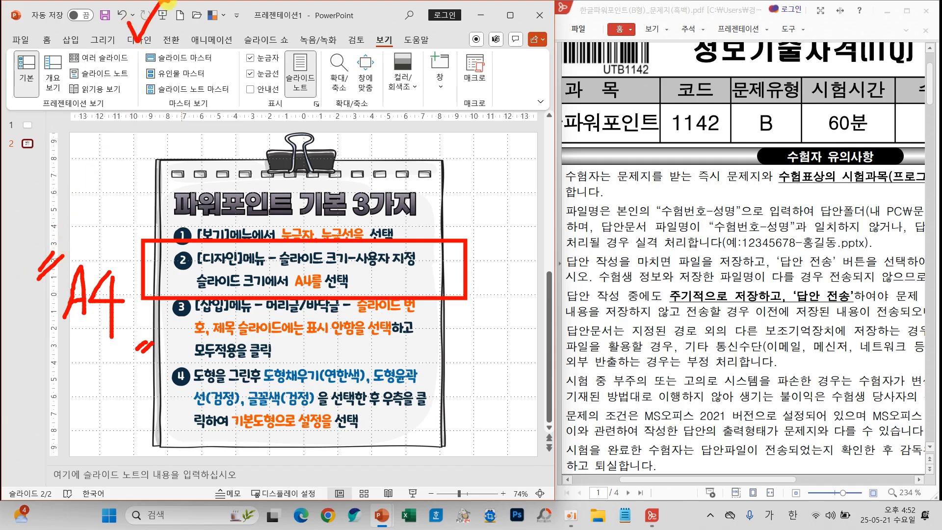
pyautogui.press('Escape')
pyautogui.click(139, 39)
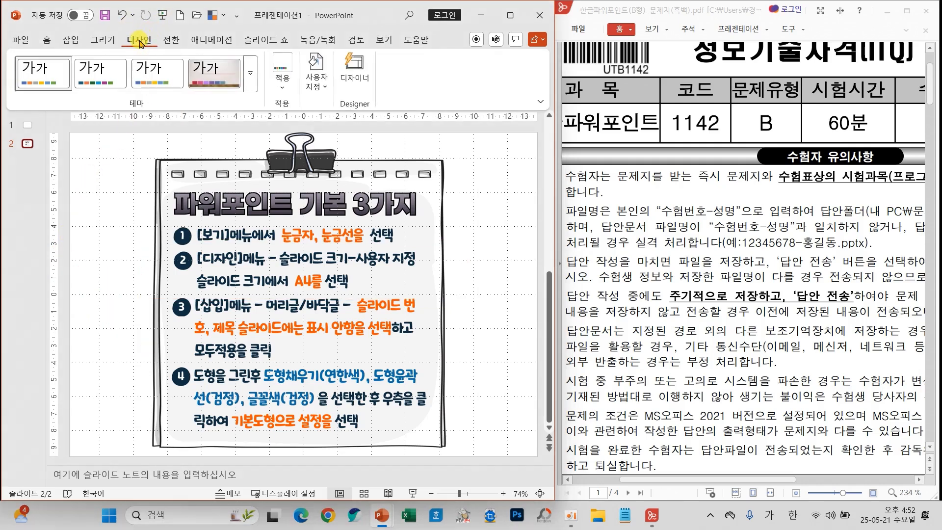
pyautogui.click(316, 80)
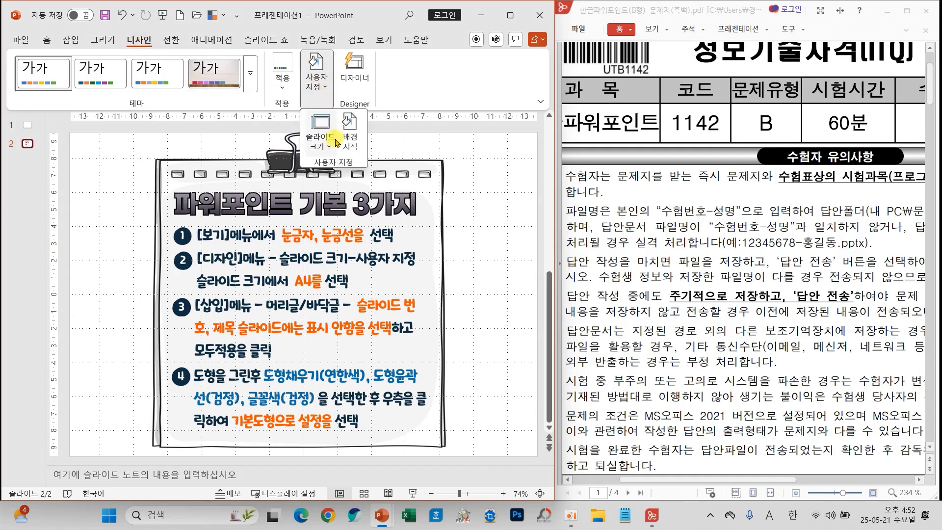
pyautogui.click(320, 148)
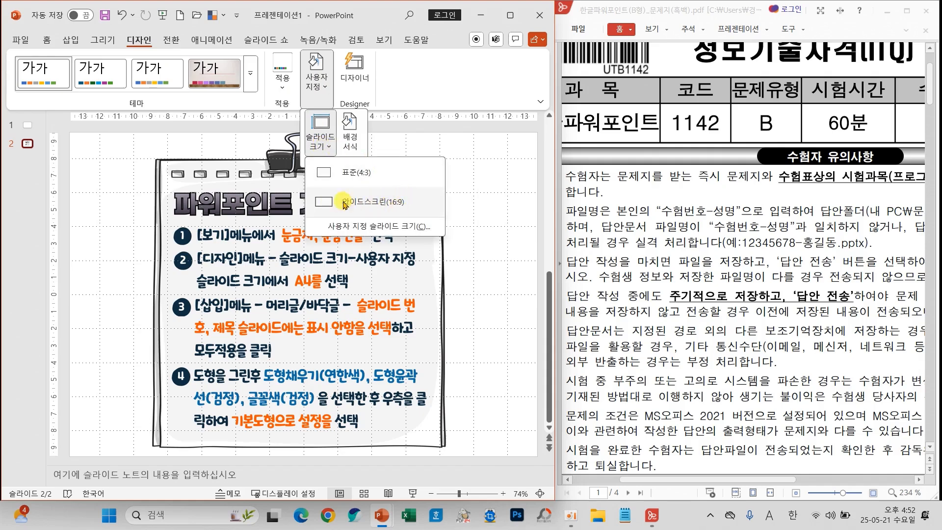
pyautogui.click(348, 229)
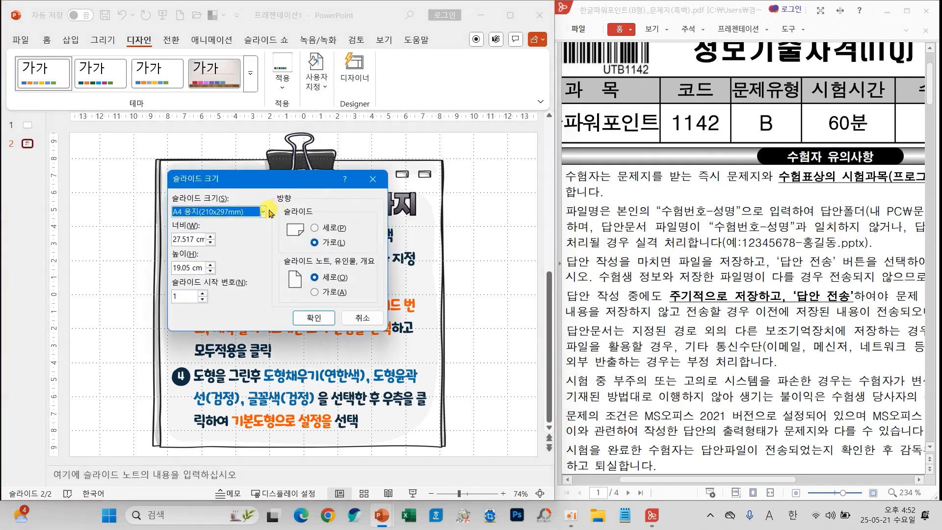
pyautogui.moveTo(243, 224)
pyautogui.mouseDown()
pyautogui.moveTo(157, 180)
pyautogui.moveTo(241, 224)
pyautogui.mouseUp()
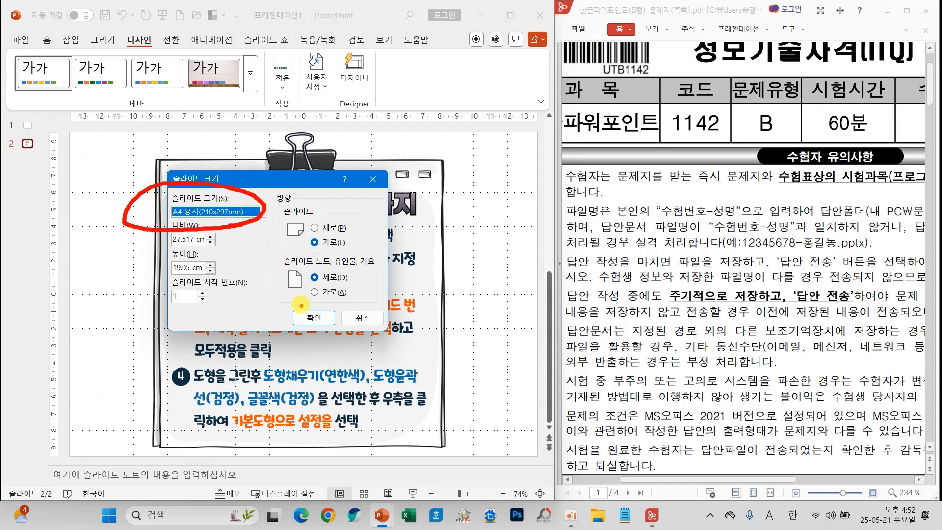
pyautogui.moveTo(300, 306); pyautogui.dragTo(316, 302)
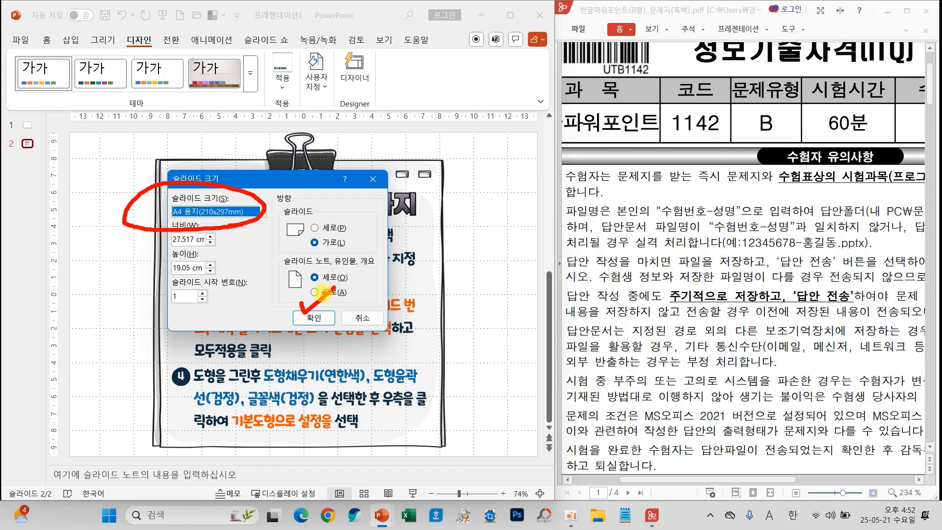
pyautogui.click(314, 318)
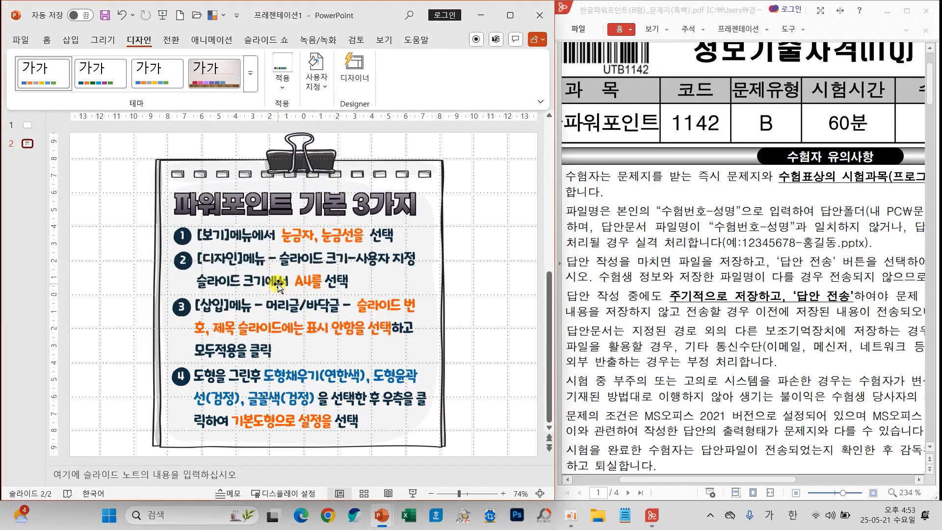
# Step: In the header and footer settings, turn on slide numbers and hide them on the title slide
pyautogui.click(71, 40)
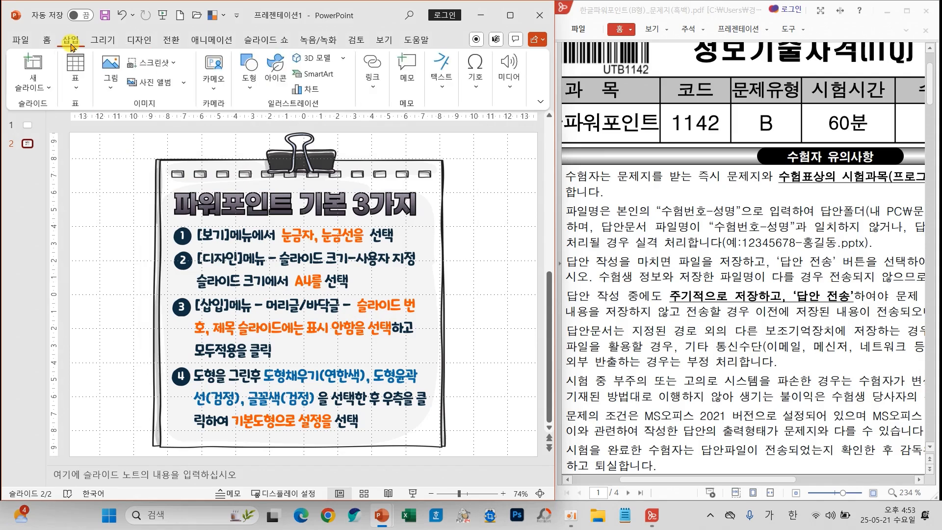
pyautogui.click(441, 94)
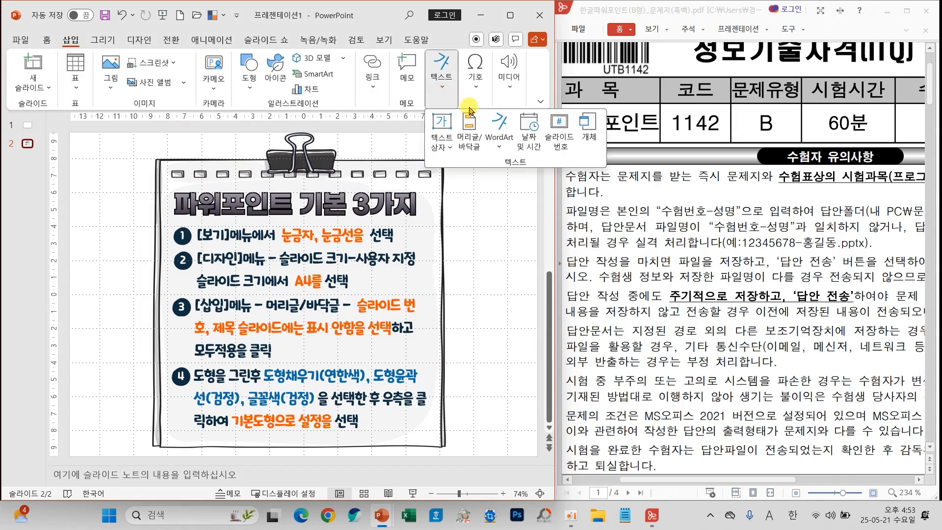
pyautogui.click(469, 139)
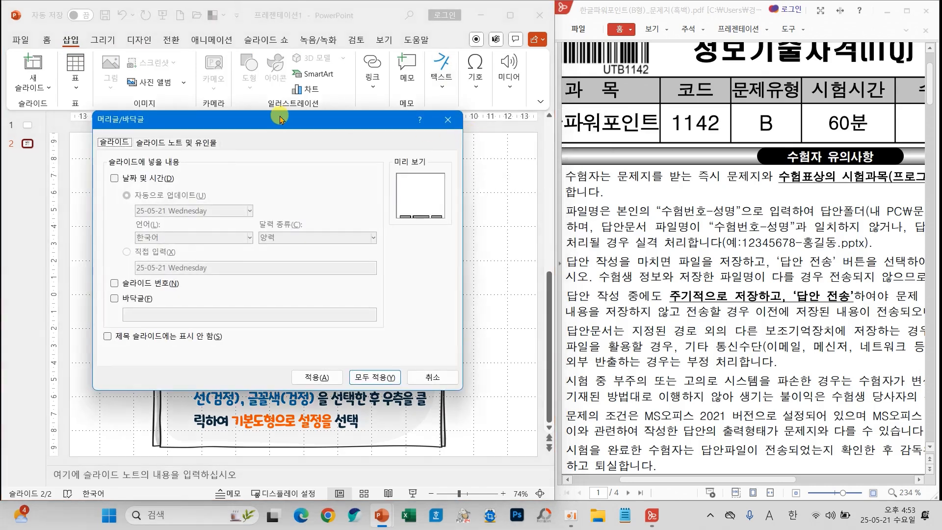
pyautogui.moveTo(280, 116); pyautogui.dragTo(305, 60)
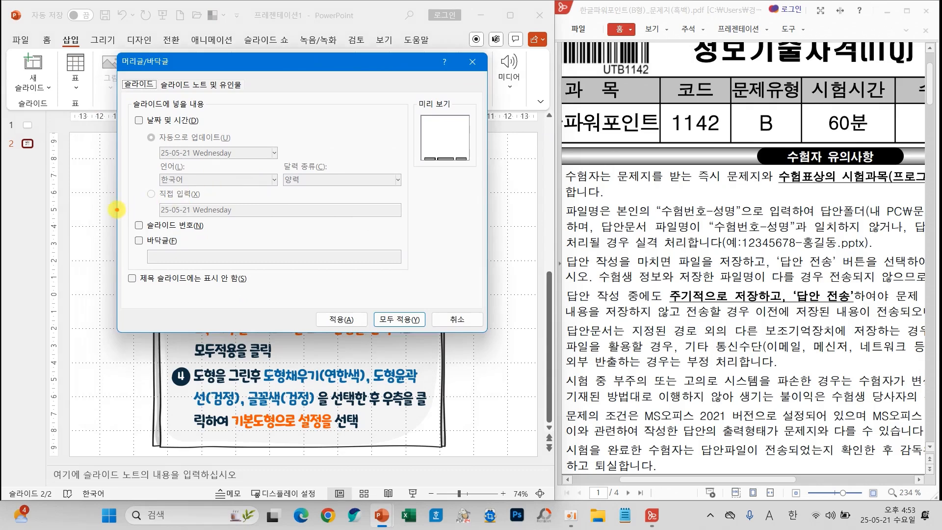
pyautogui.moveTo(104, 268); pyautogui.dragTo(273, 292)
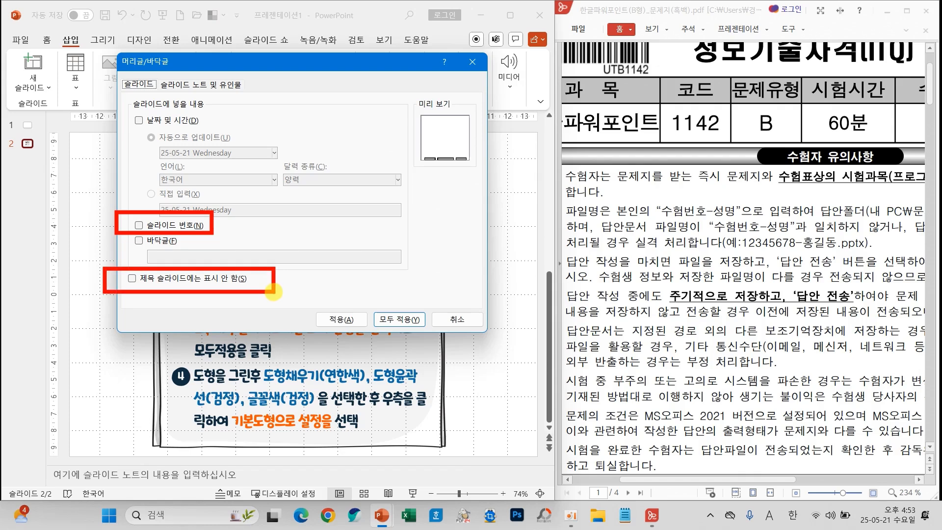
pyautogui.press('Escape')
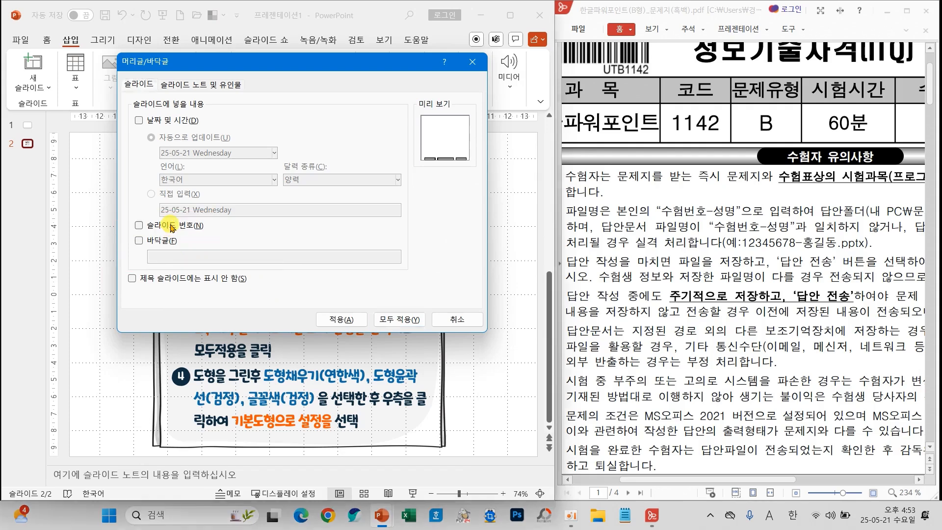
pyautogui.click(169, 226)
pyautogui.click(206, 284)
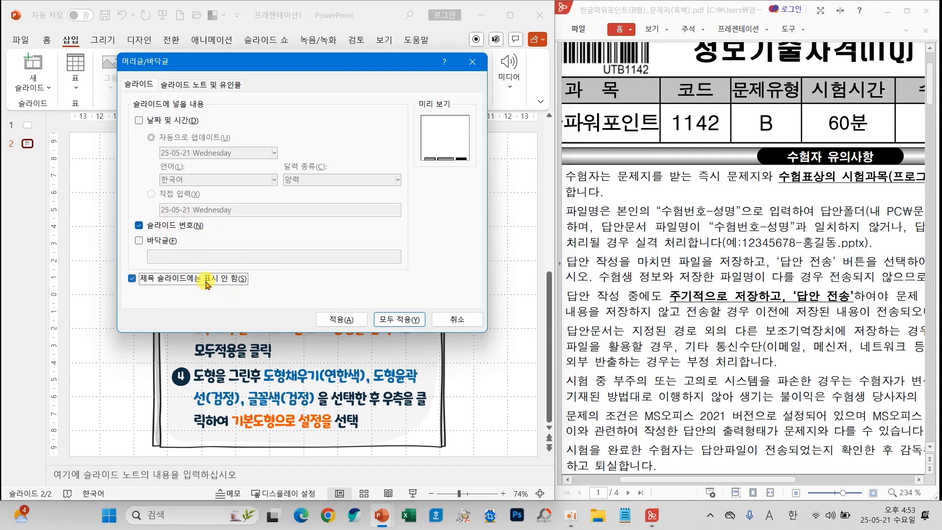
# Step: Check the slide number rule in the exam PDF's answer guidelines and apply the header and footer settings to all slides
pyautogui.moveTo(654, 480); pyautogui.dragTo(643, 480)
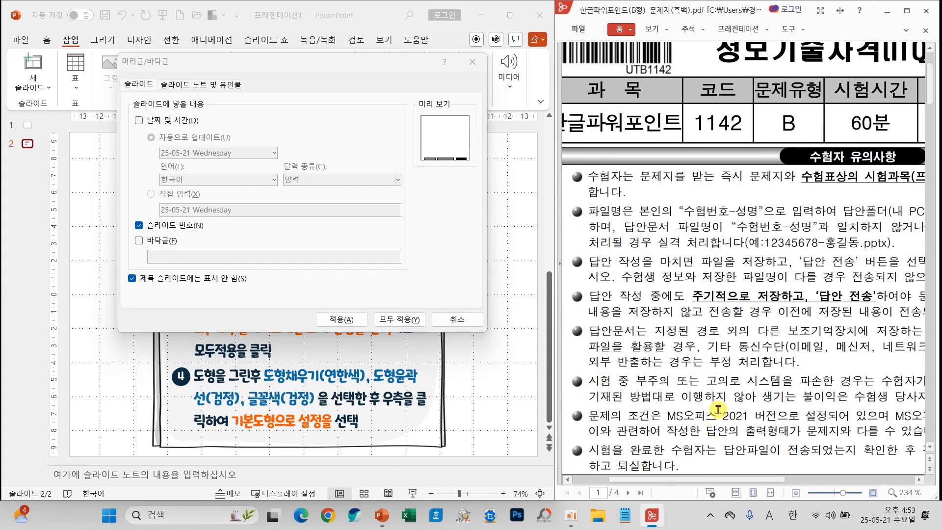
pyautogui.scroll(-7, 718, 410)
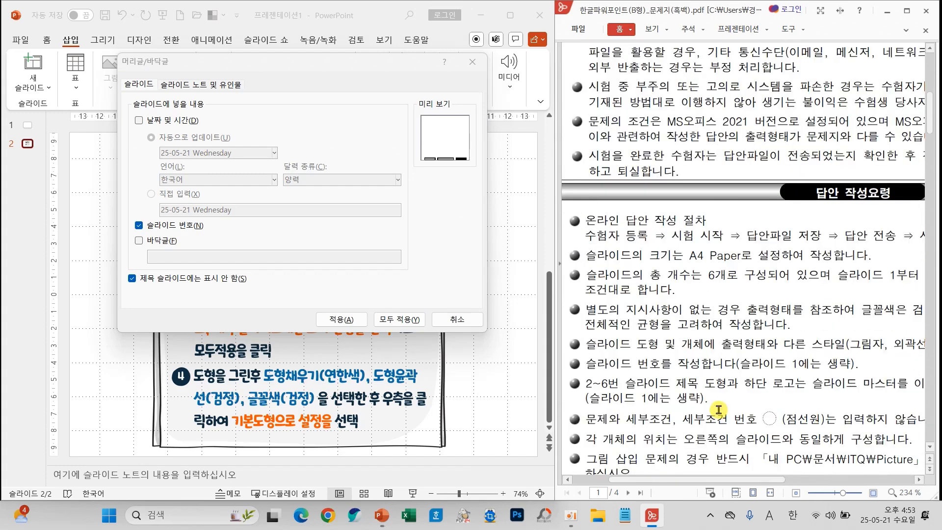
pyautogui.scroll(-1, 719, 410)
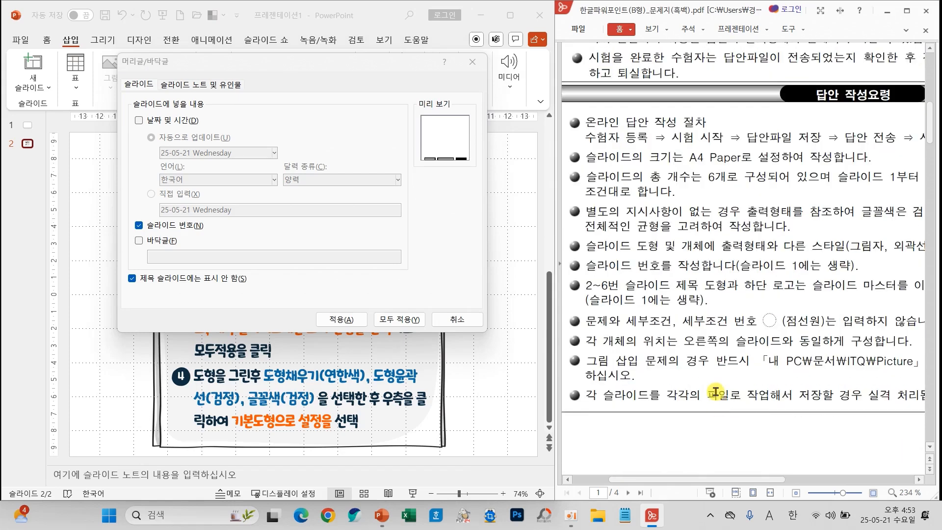
pyautogui.moveTo(571, 254); pyautogui.dragTo(867, 274)
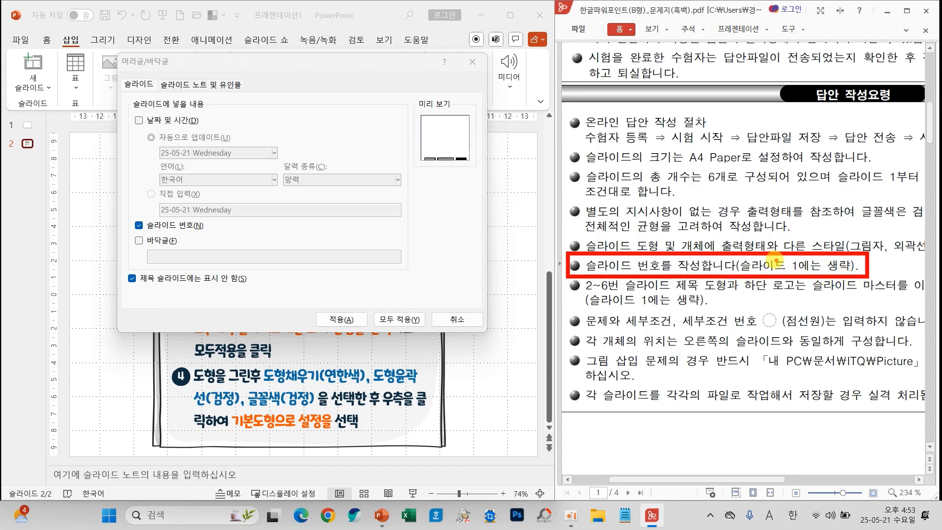
pyautogui.moveTo(762, 236)
pyautogui.mouseDown()
pyautogui.moveTo(773, 251)
pyautogui.moveTo(802, 215)
pyautogui.mouseUp()
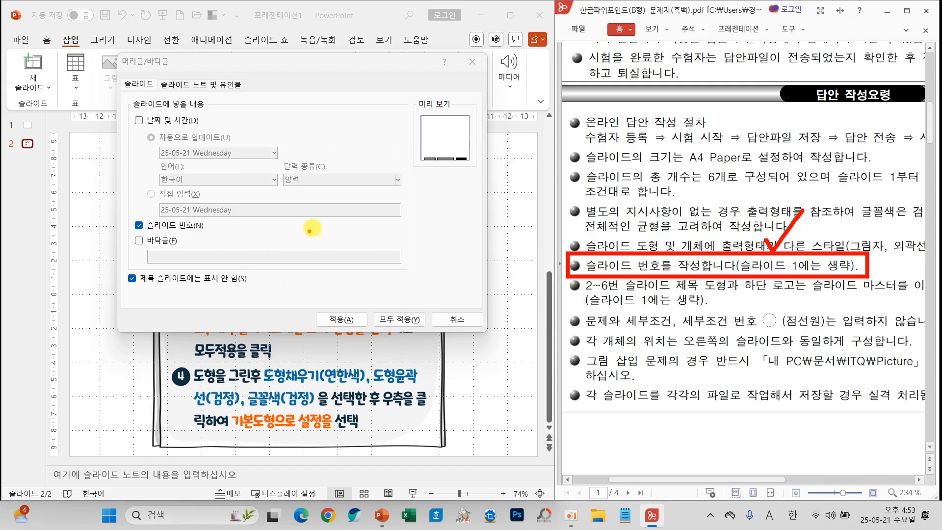
pyautogui.moveTo(322, 202)
pyautogui.mouseDown()
pyautogui.moveTo(300, 234)
pyautogui.moveTo(311, 234)
pyautogui.mouseUp()
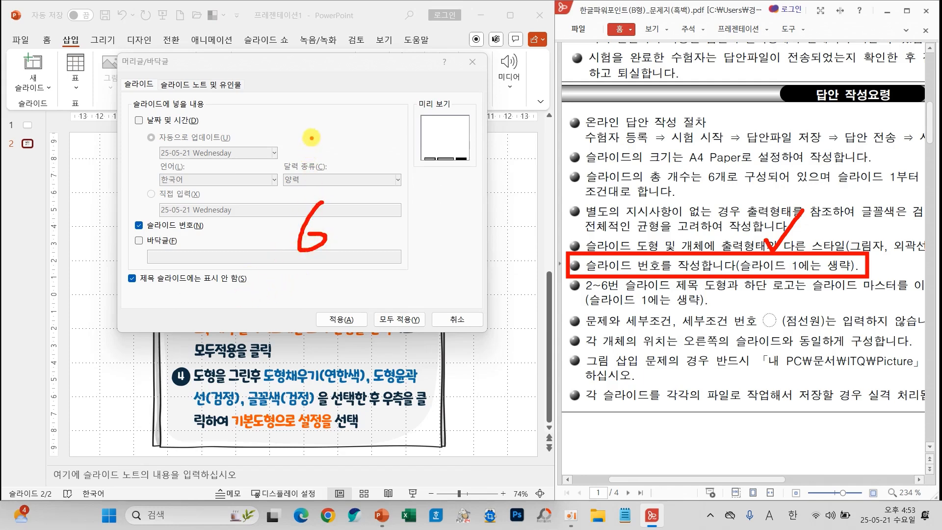
pyautogui.moveTo(315, 134)
pyautogui.mouseDown()
pyautogui.moveTo(314, 165)
pyautogui.moveTo(294, 128)
pyautogui.moveTo(349, 174)
pyautogui.moveTo(345, 131)
pyautogui.mouseUp()
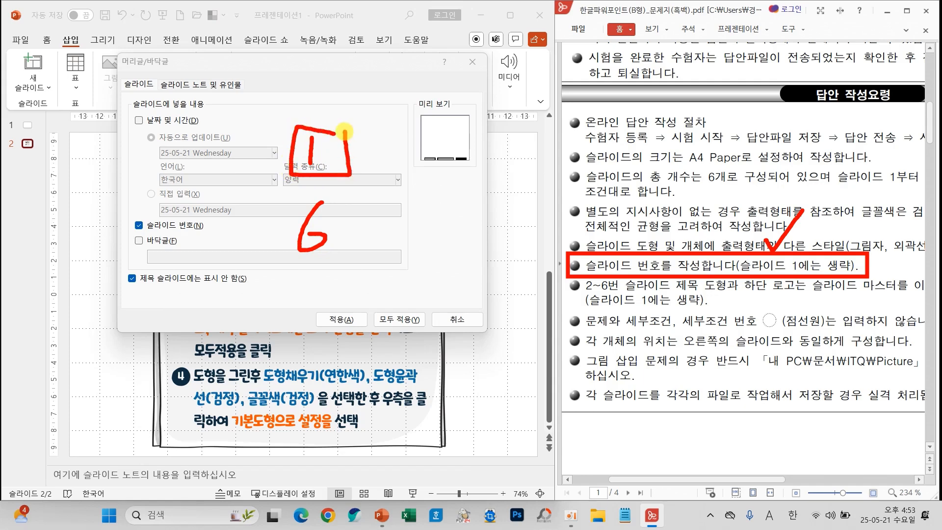
pyautogui.moveTo(122, 292); pyautogui.dragTo(250, 291)
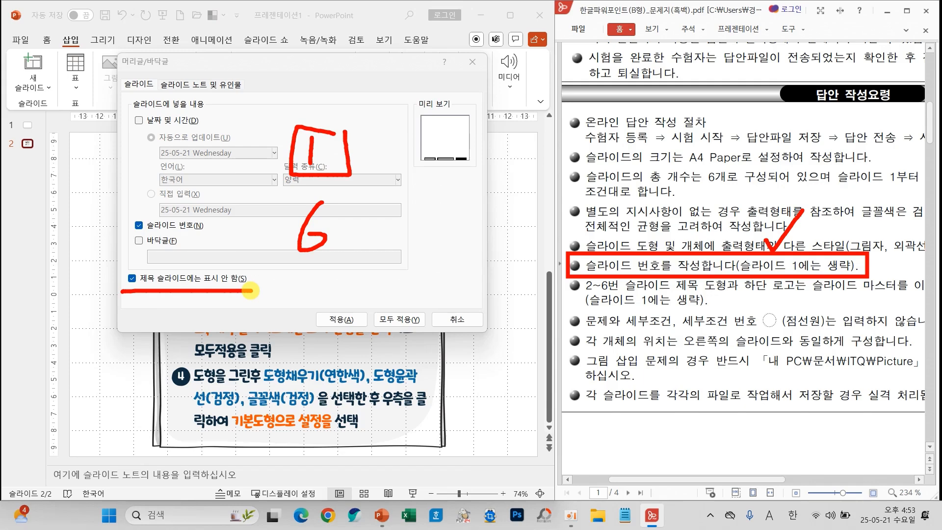
pyautogui.press('Escape')
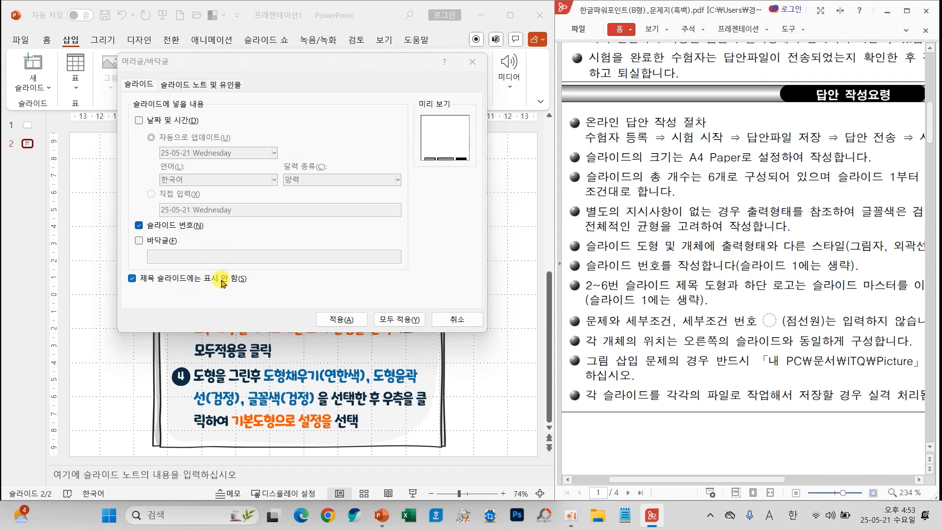
pyautogui.click(386, 319)
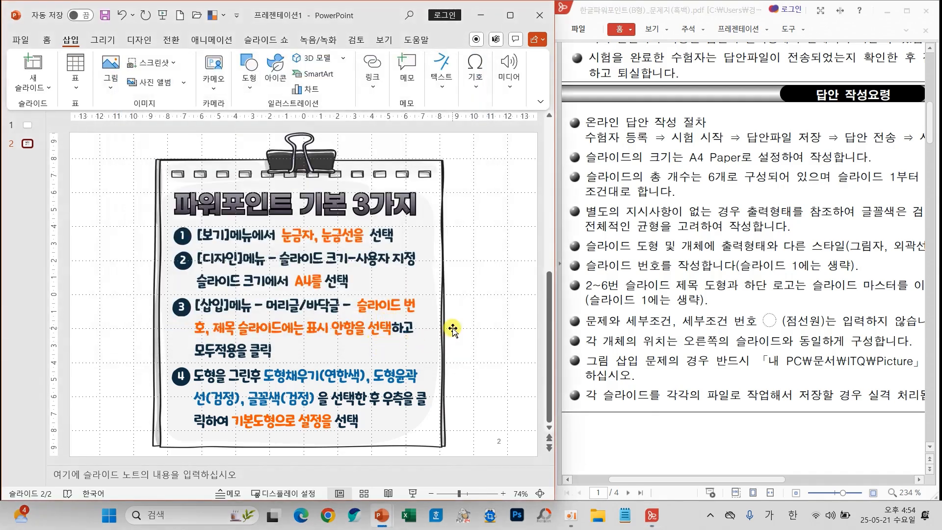
# Step: Draw a rounded rectangle overlapping the right edge of the checklist picture on slide 2
pyautogui.click(47, 40)
pyautogui.click(307, 104)
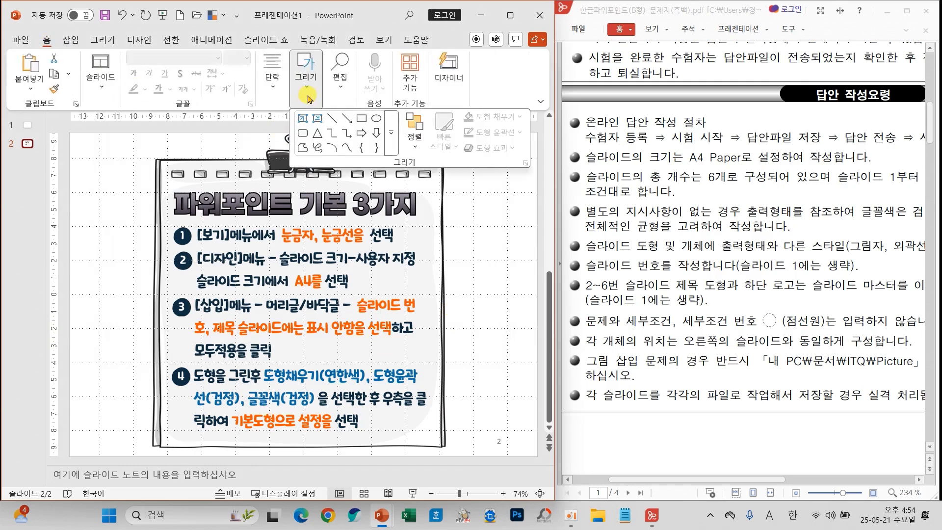
pyautogui.click(305, 134)
pyautogui.moveTo(436, 232); pyautogui.dragTo(471, 275)
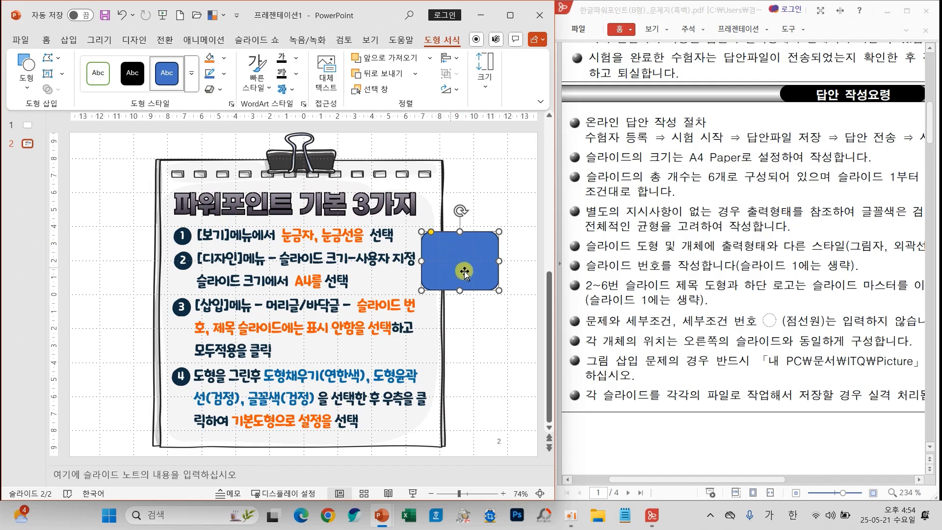
# Step: Give the rounded rectangle a light blue theme fill, a black outline and a black font colour
pyautogui.click(224, 58)
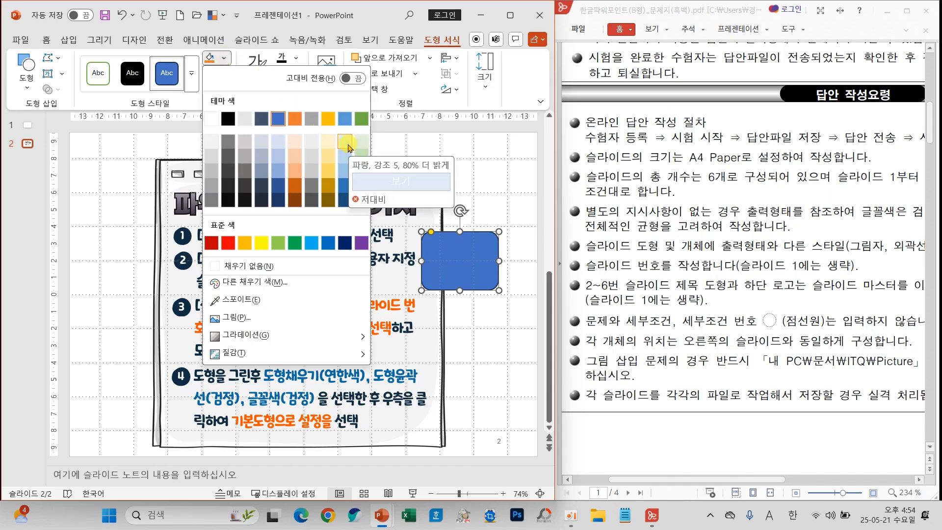
pyautogui.click(282, 146)
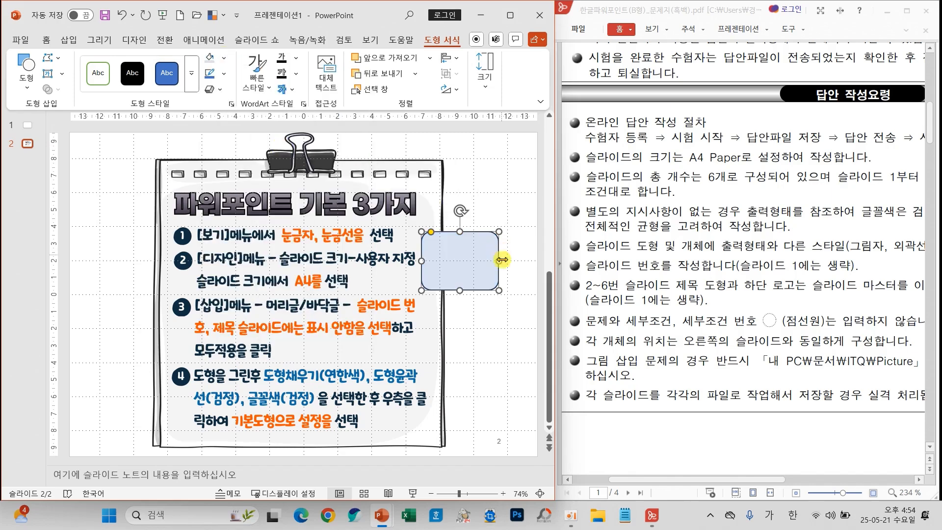
pyautogui.click(225, 74)
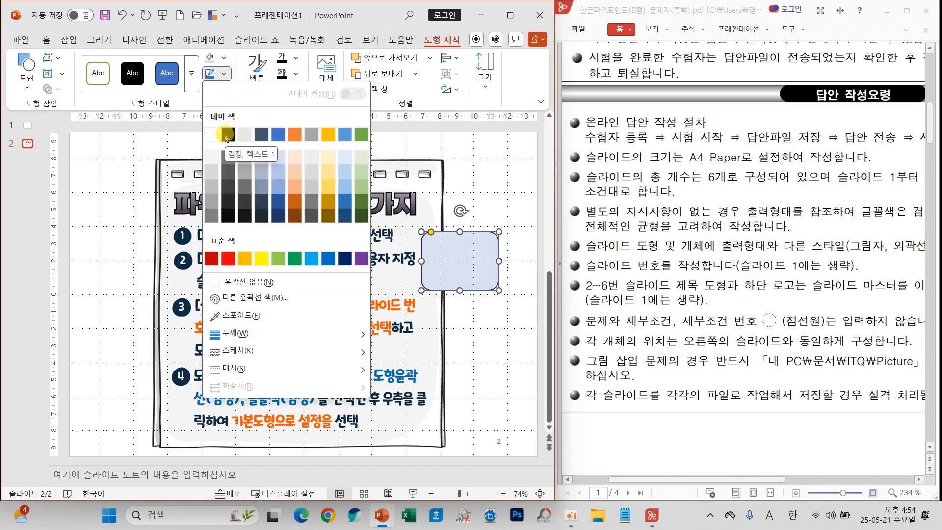
pyautogui.click(227, 134)
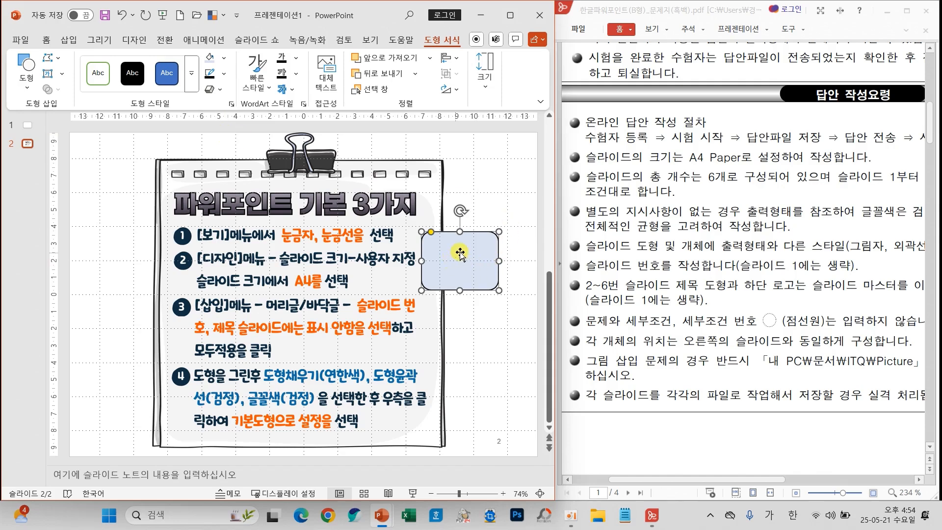
pyautogui.click(43, 44)
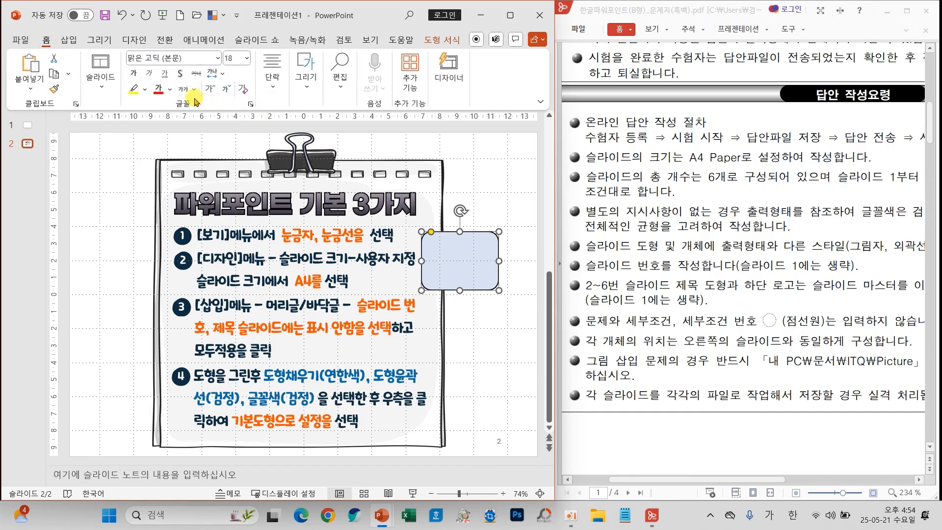
pyautogui.click(170, 90)
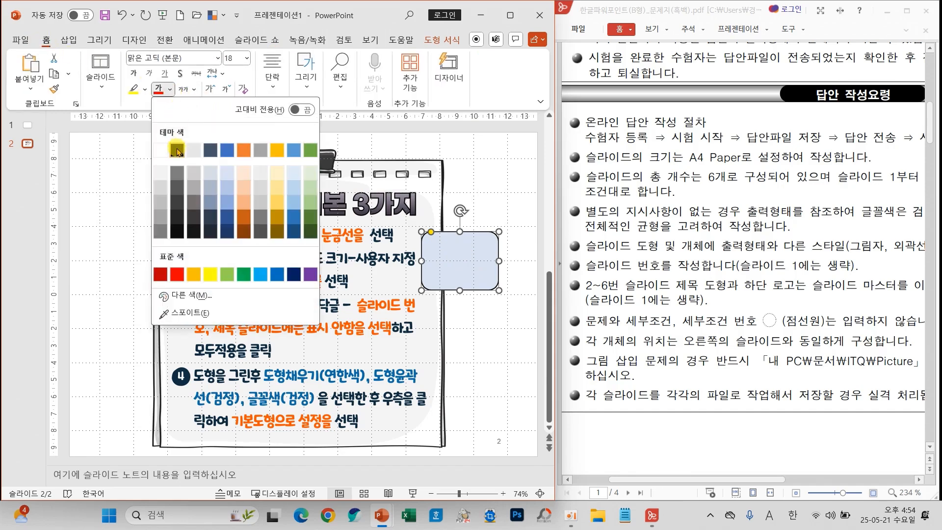
pyautogui.click(177, 150)
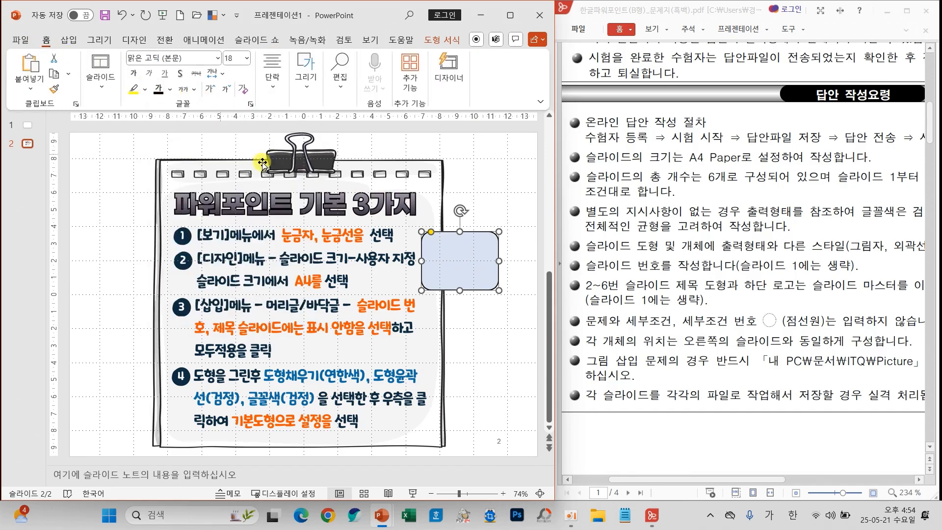
# Step: Set the formatted rounded rectangle as the default shape, and delete it from slide 2
pyautogui.rightClick(459, 267)
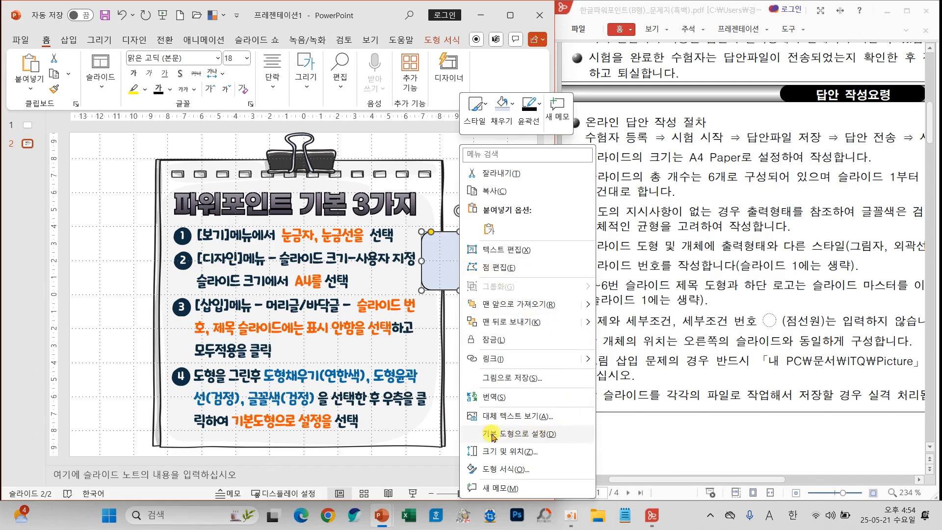
pyautogui.click(510, 435)
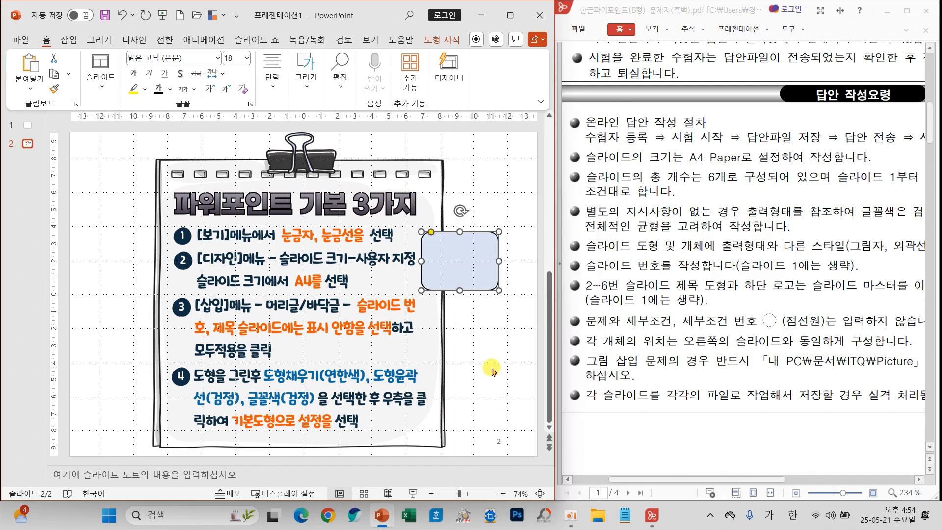
pyautogui.press('Delete')
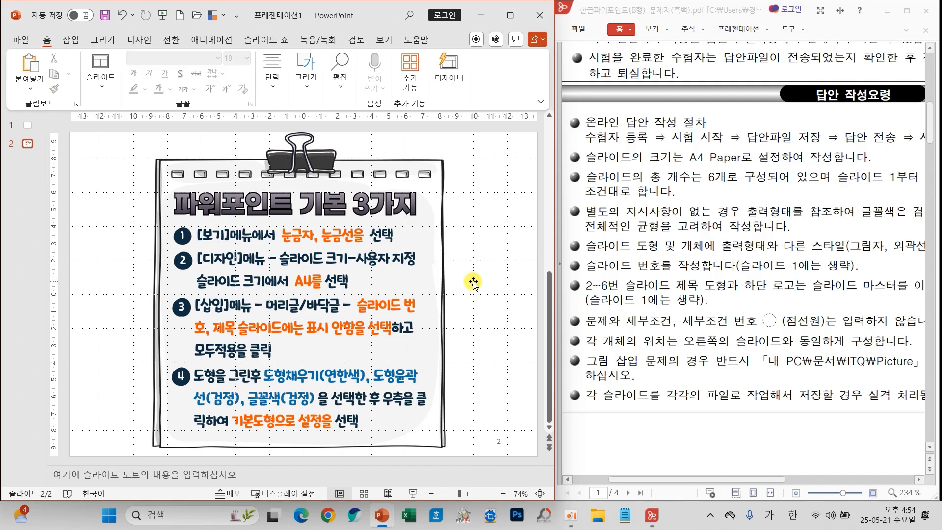
# Step: Draw another rounded rectangle on slide 2 to check the default shape formatting, and delete it
pyautogui.click(306, 74)
pyautogui.click(306, 137)
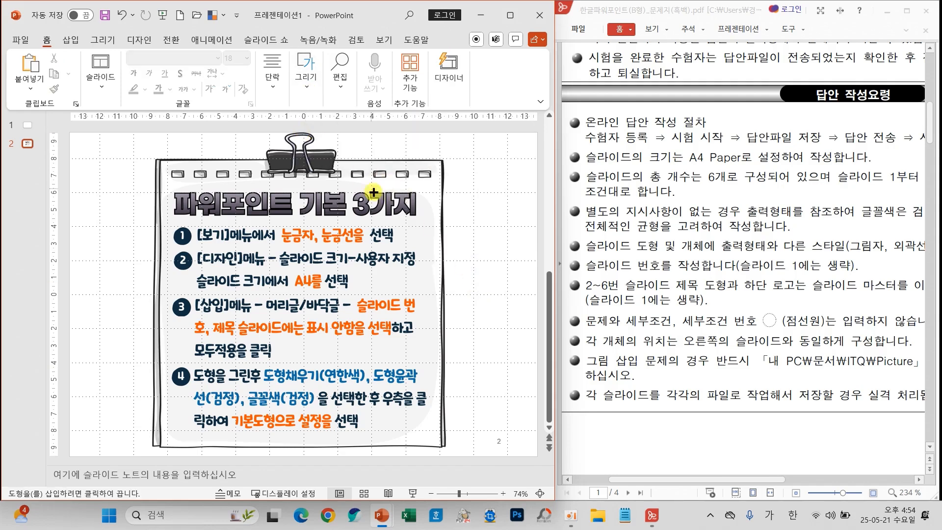
pyautogui.moveTo(393, 228); pyautogui.dragTo(471, 293)
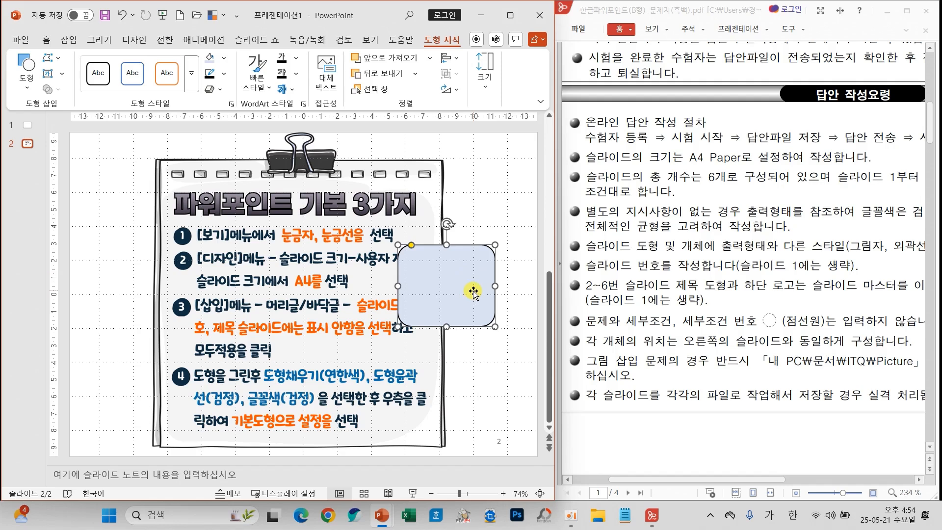
pyautogui.press('Delete')
# Step: Delete the checklist picture and remove slide 2 from the presentation, leaving only the title slide
pyautogui.click(446, 293)
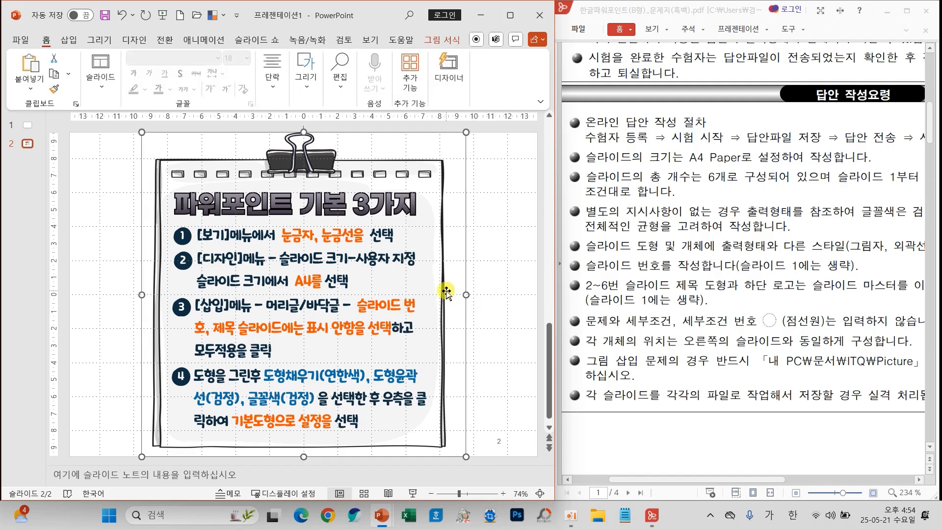
pyautogui.press('Delete')
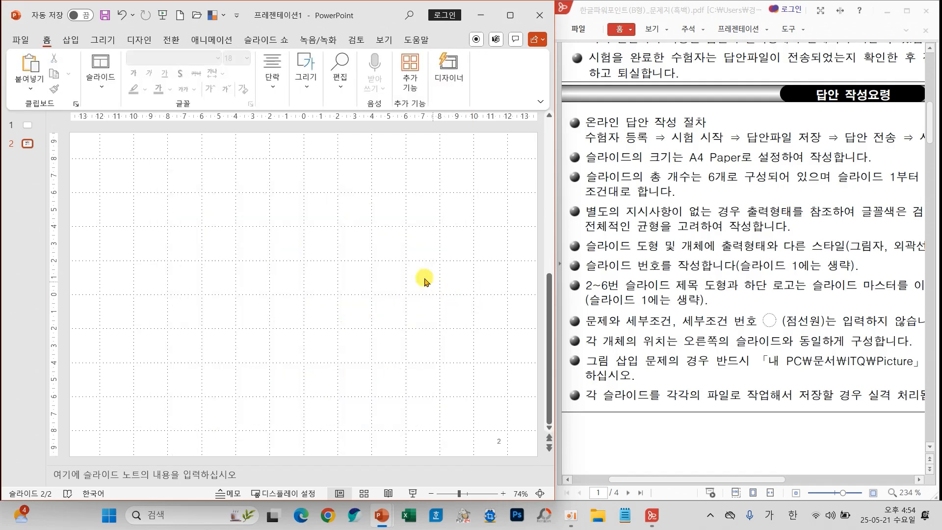
pyautogui.rightClick(30, 150)
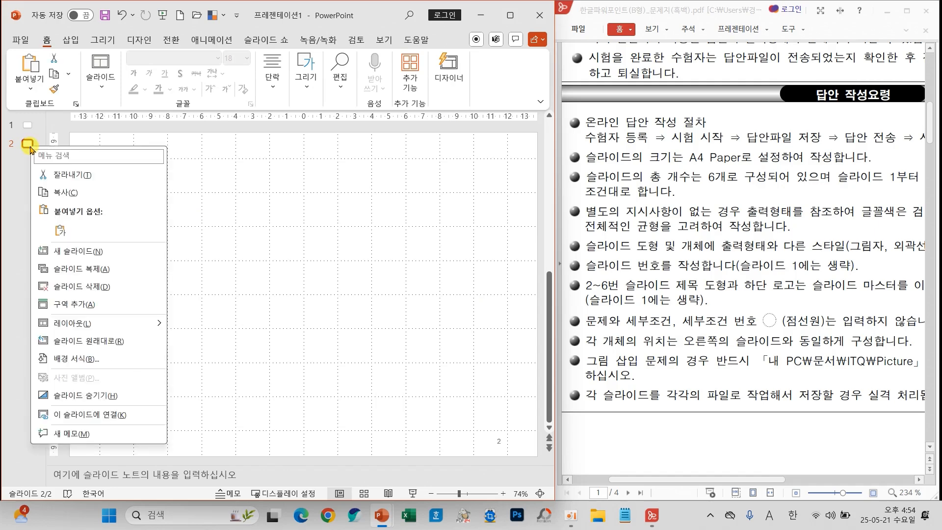
pyautogui.click(83, 287)
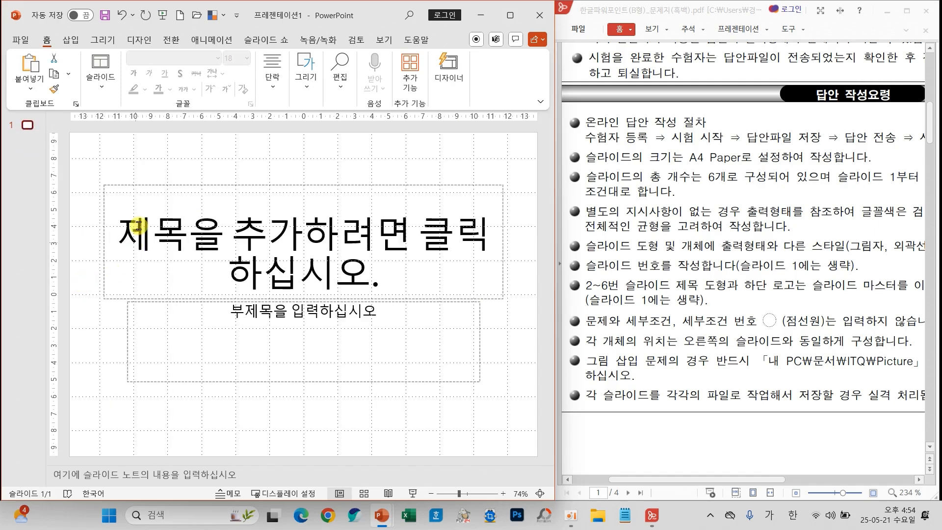
# Step: Save the presentation as a .pptx in the ITQ folder under Documents, named with the examinee number, a hyphen and the examinee's name
pyautogui.click(15, 41)
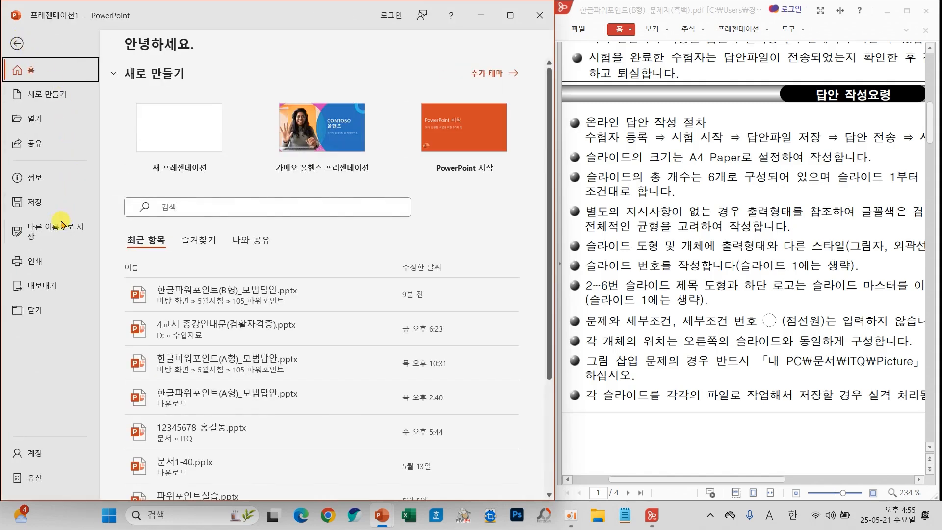
pyautogui.click(51, 230)
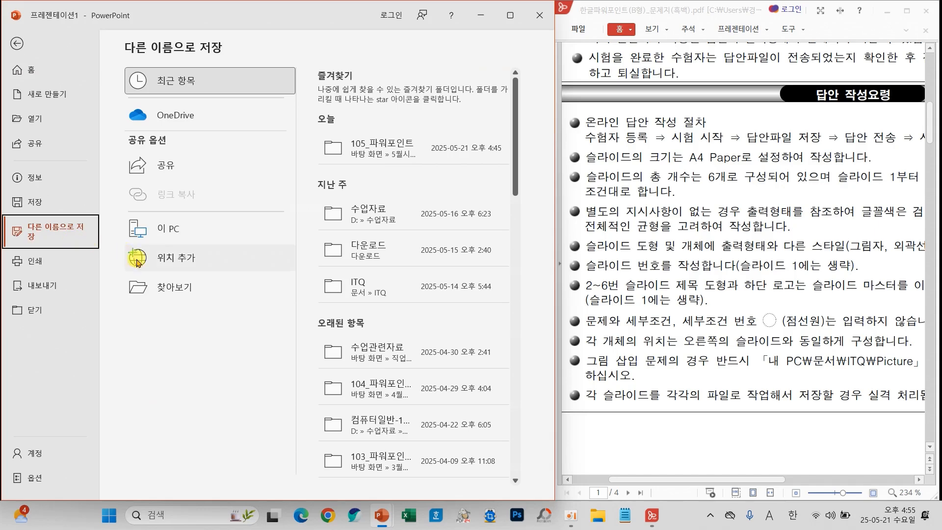
pyautogui.click(156, 287)
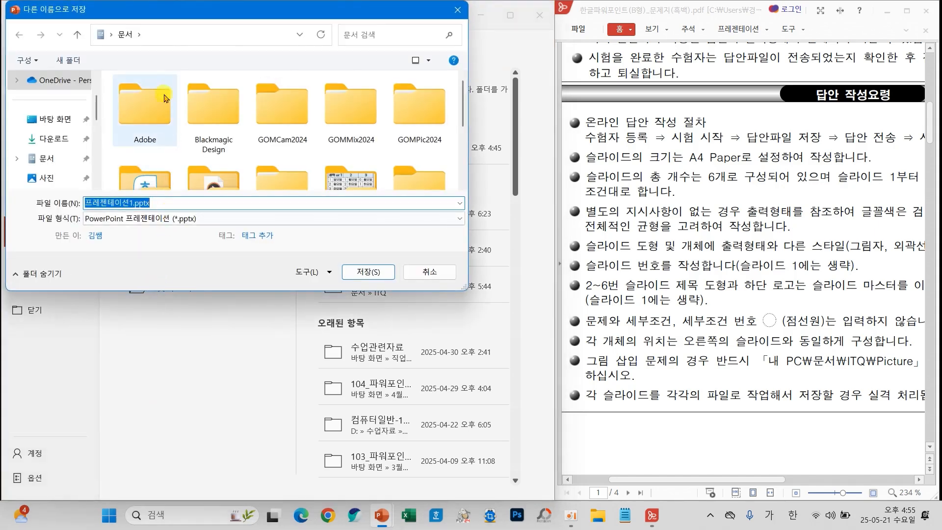
pyautogui.scroll(-3, 464, 105)
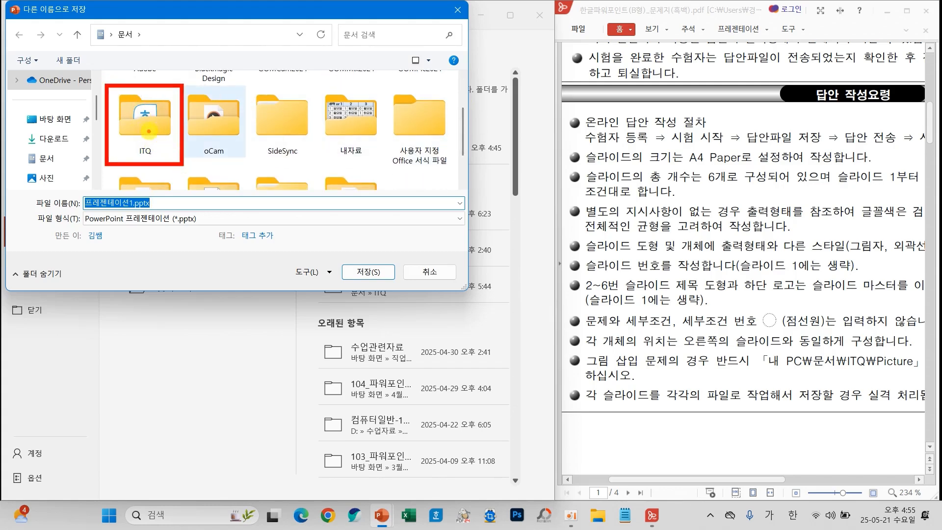
pyautogui.doubleClick(146, 126)
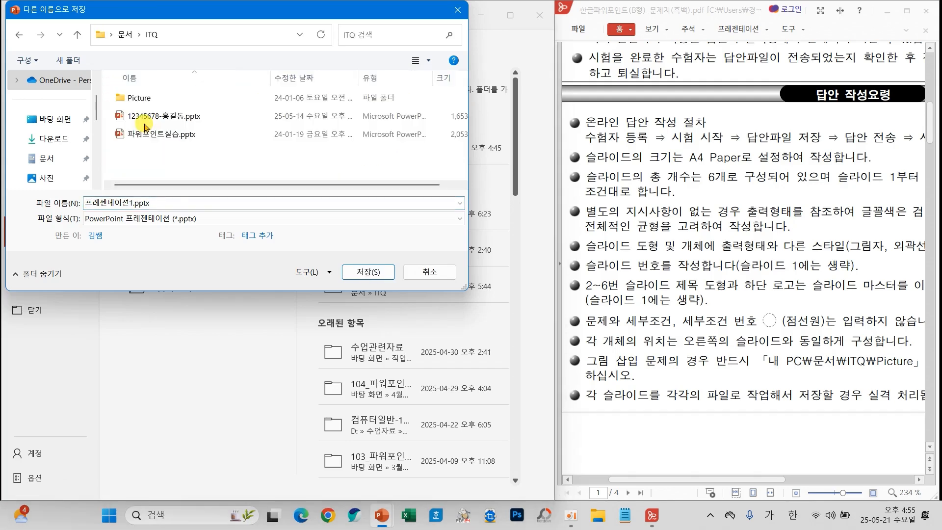
pyautogui.click(167, 201)
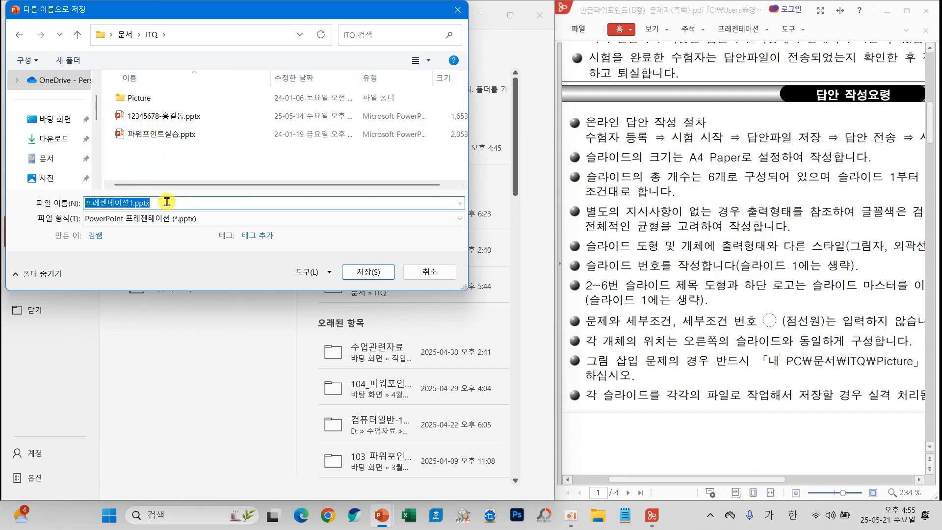
pyautogui.write('12547896-홍길동')
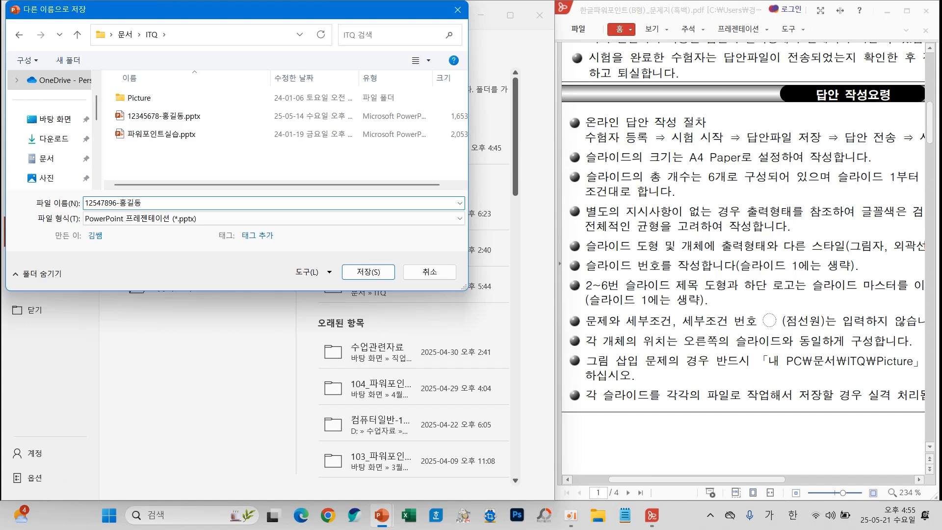
pyautogui.click(361, 272)
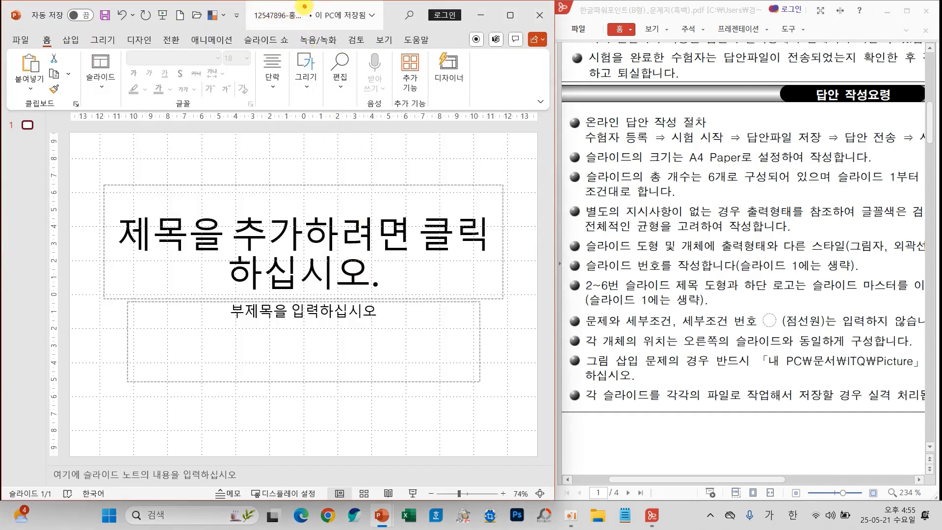
pyautogui.moveTo(309, 6)
pyautogui.mouseDown()
pyautogui.moveTo(226, 22)
pyautogui.moveTo(329, 14)
pyautogui.moveTo(289, 3)
pyautogui.mouseUp()
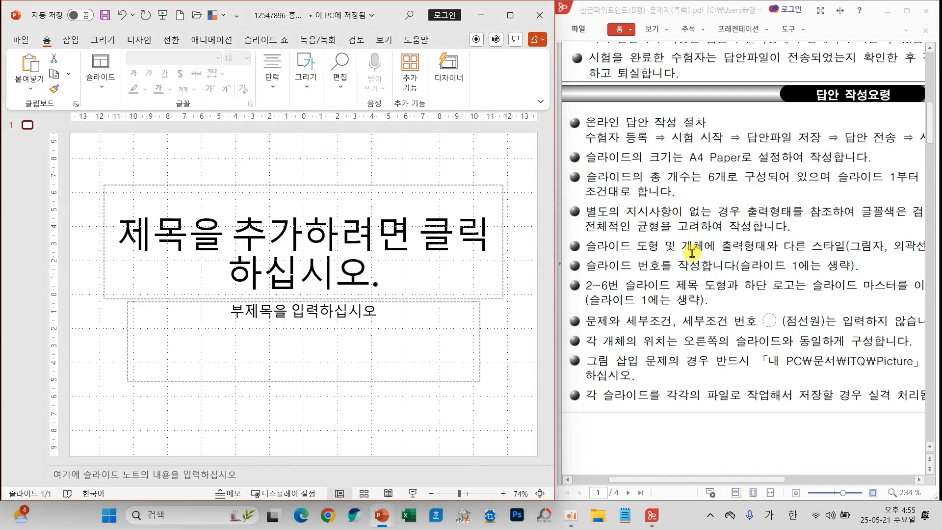
# Step: Review the exam PDF's answer guidelines on slide size, number of slides, font colour and the styles allowed for shapes and objects
pyautogui.scroll(-10, 698, 255)
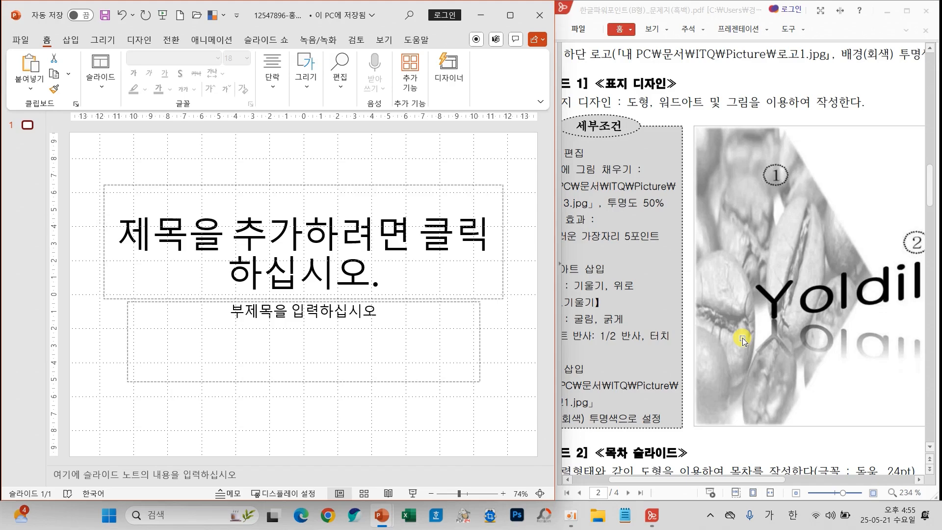
pyautogui.scroll(15, 731, 351)
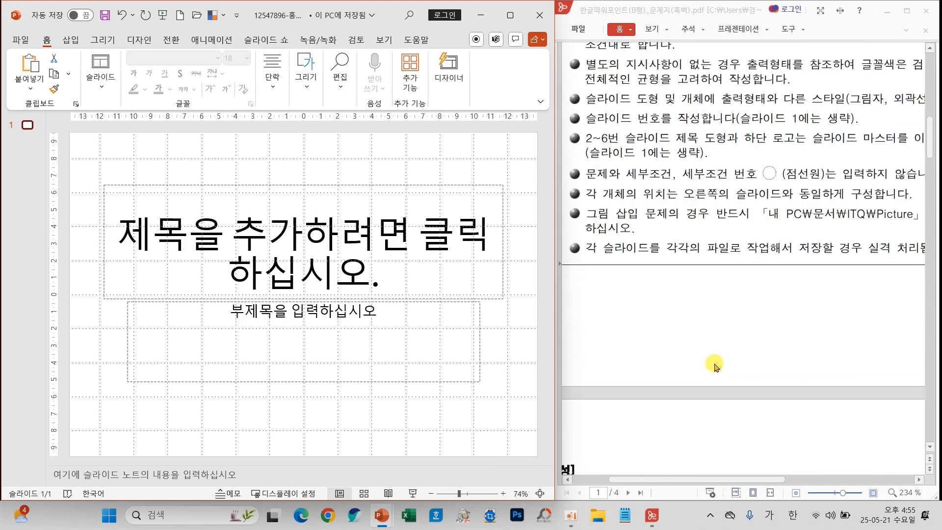
pyautogui.scroll(3, 715, 372)
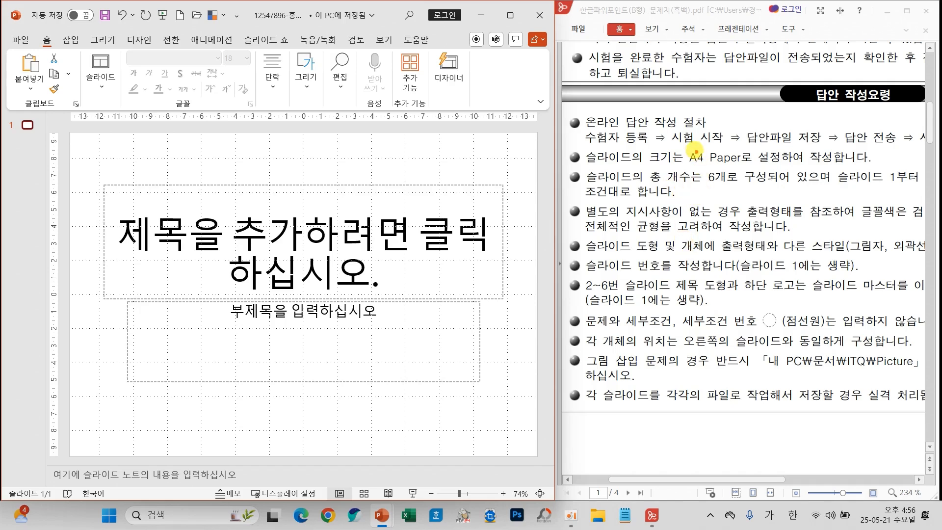
pyautogui.moveTo(678, 146); pyautogui.dragTo(747, 162)
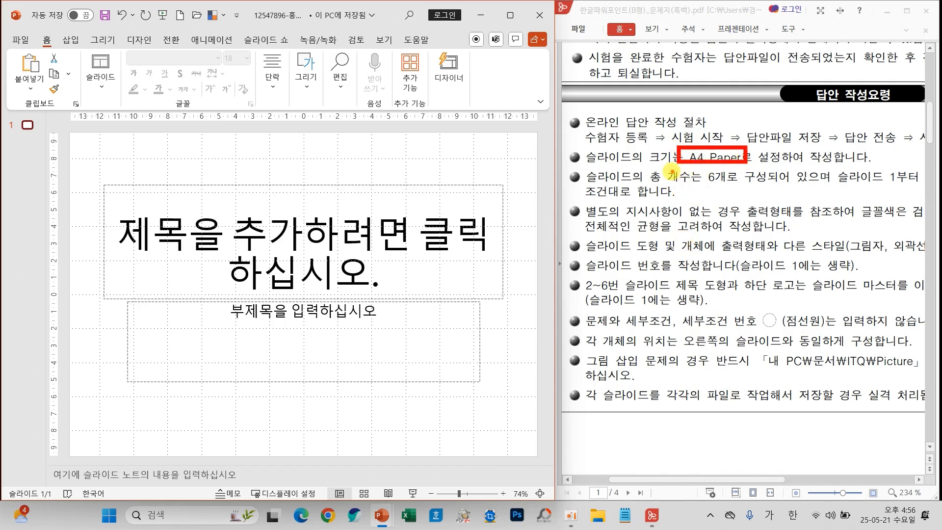
pyautogui.moveTo(655, 168); pyautogui.dragTo(751, 187)
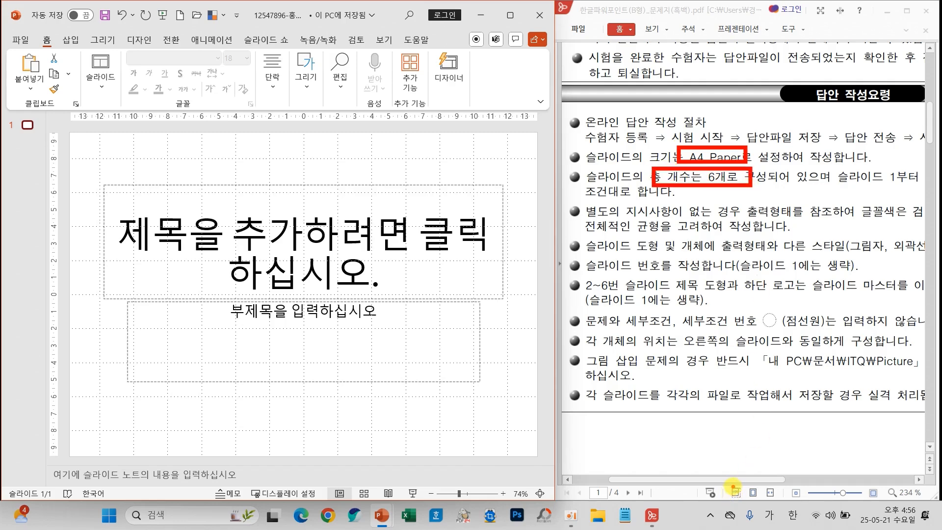
pyautogui.click(733, 489)
pyautogui.moveTo(725, 480); pyautogui.dragTo(809, 484)
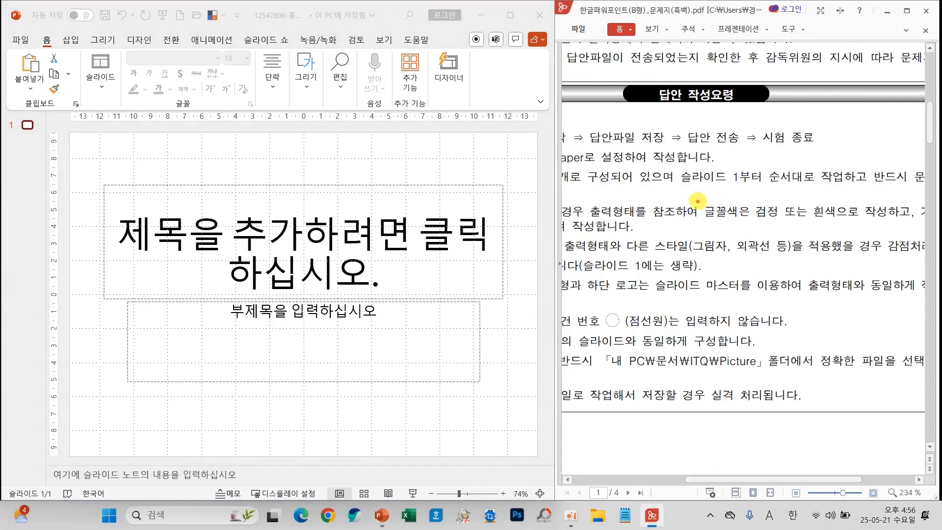
pyautogui.moveTo(698, 201); pyautogui.dragTo(843, 221)
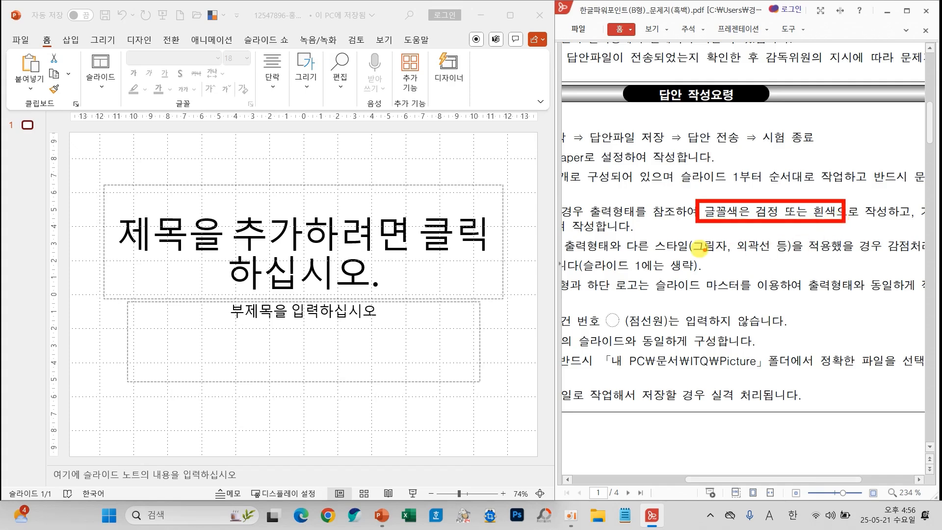
pyautogui.moveTo(568, 237)
pyautogui.mouseDown()
pyautogui.moveTo(637, 252)
pyautogui.moveTo(882, 256)
pyautogui.mouseUp()
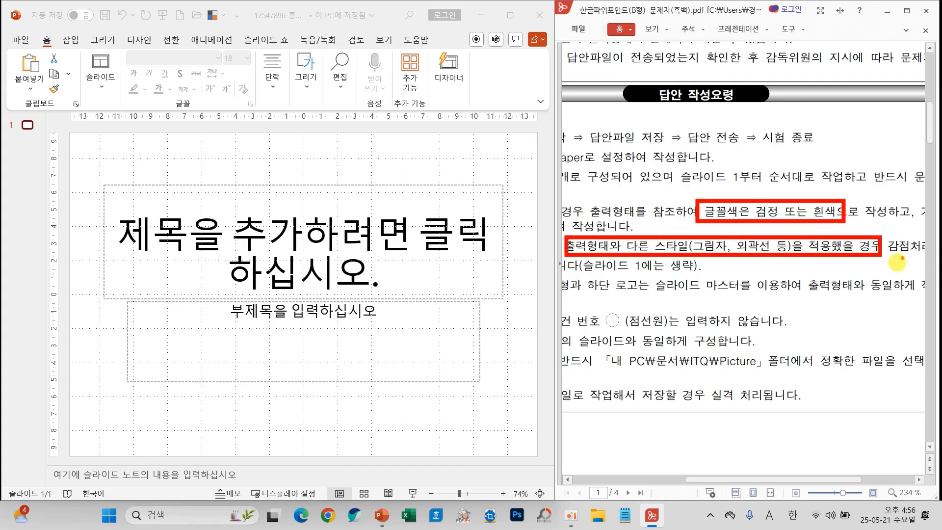
# Step: Review the exam PDF's second page for the overall slide and slide master requirements, the slide 1 conditions and the slide 2 title shapes
pyautogui.press('Escape')
pyautogui.moveTo(805, 476); pyautogui.dragTo(846, 477)
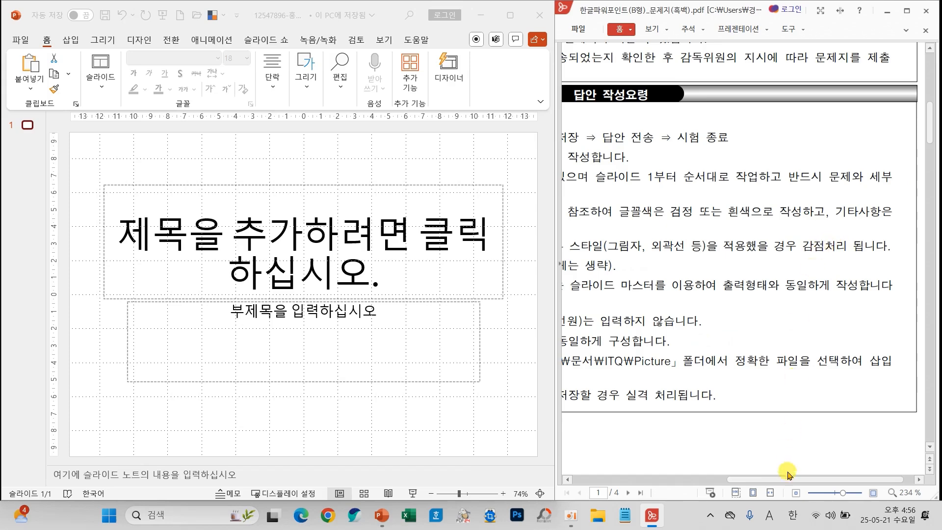
pyautogui.scroll(-10, 628, 255)
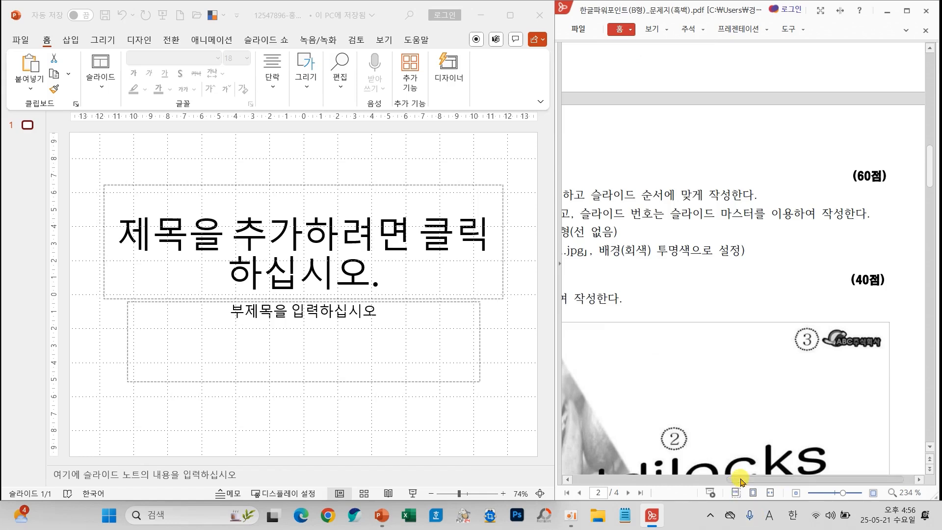
pyautogui.moveTo(742, 480); pyautogui.dragTo(589, 477)
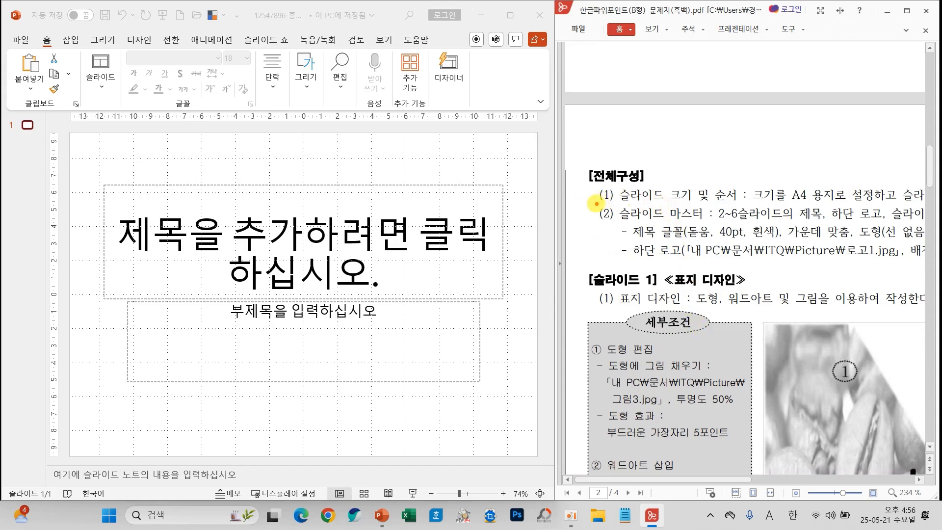
pyautogui.moveTo(595, 204); pyautogui.dragTo(744, 222)
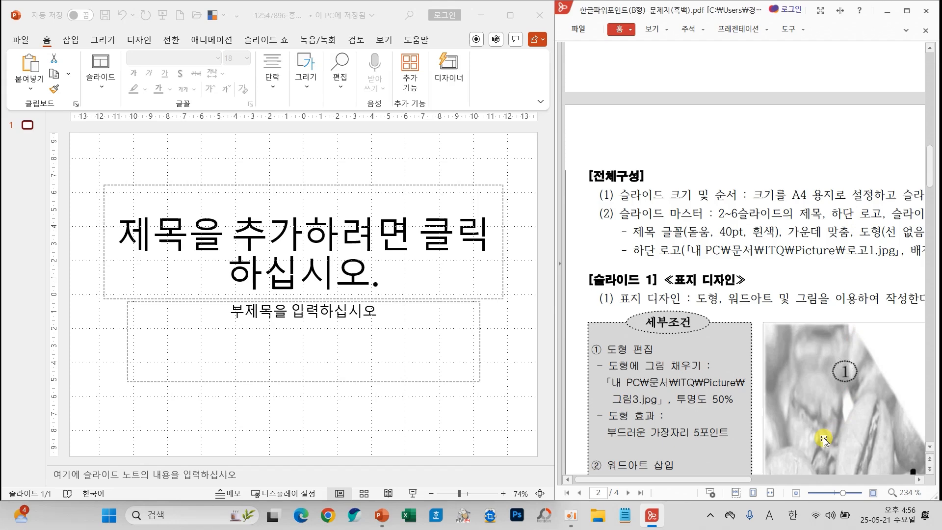
pyautogui.scroll(-2, 707, 357)
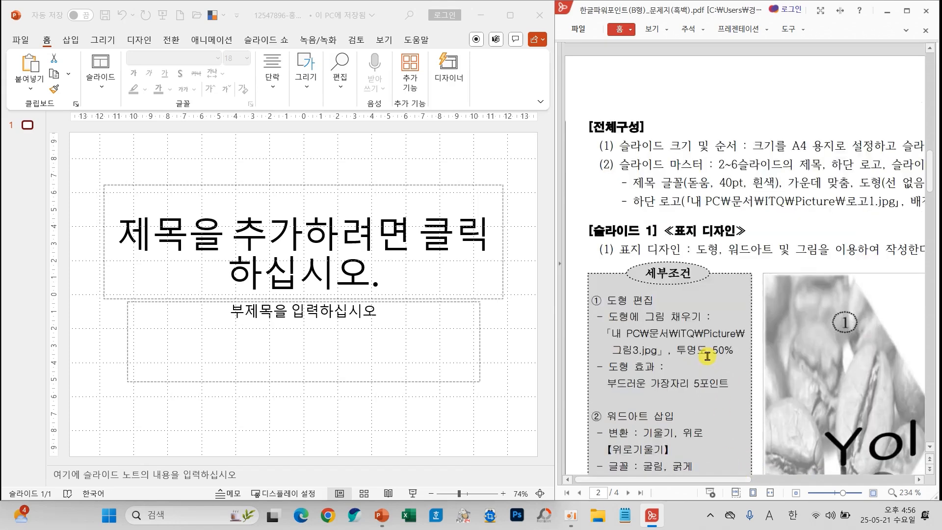
pyautogui.scroll(-4, 708, 357)
pyautogui.scroll(4, 707, 356)
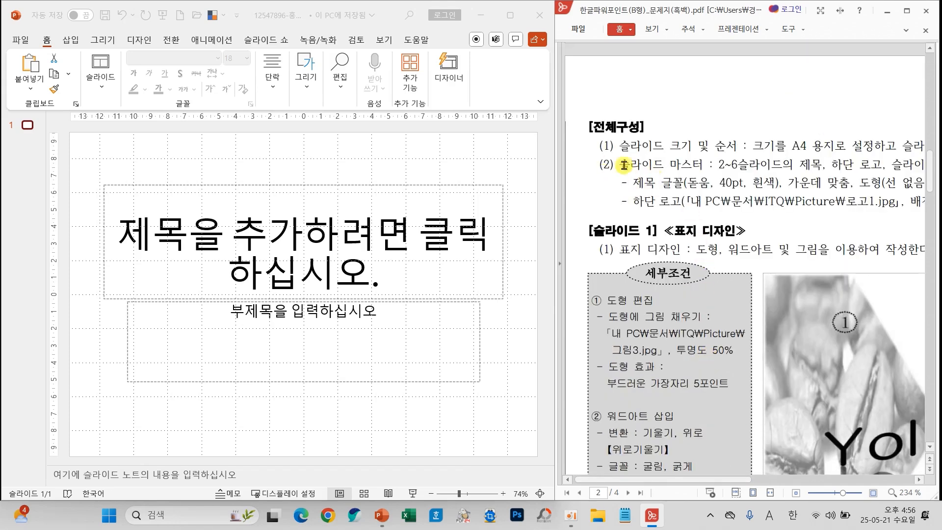
pyautogui.scroll(-7, 756, 366)
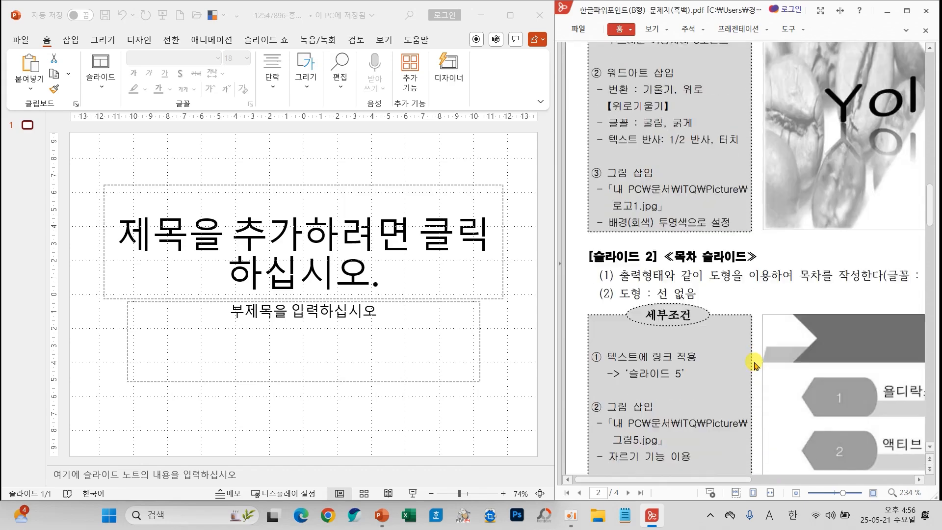
pyautogui.moveTo(706, 480); pyautogui.dragTo(771, 482)
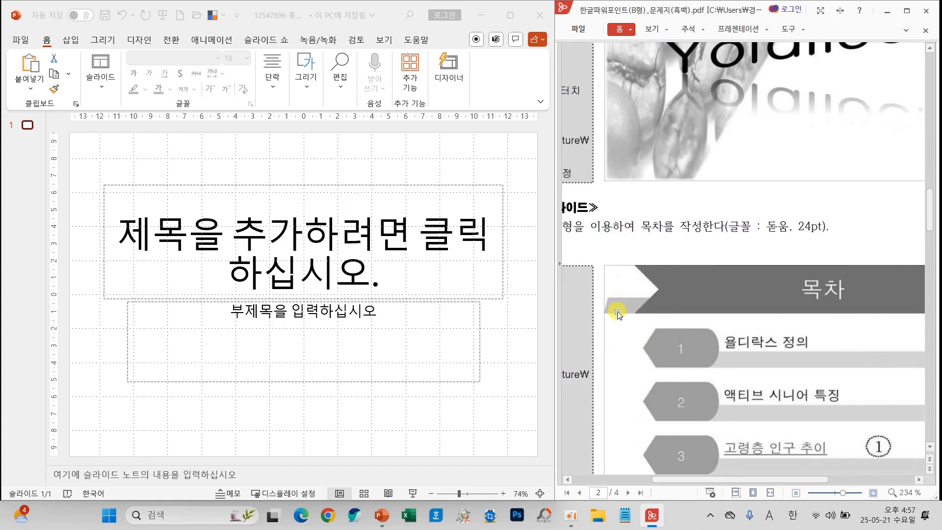
pyautogui.moveTo(613, 287); pyautogui.dragTo(637, 273)
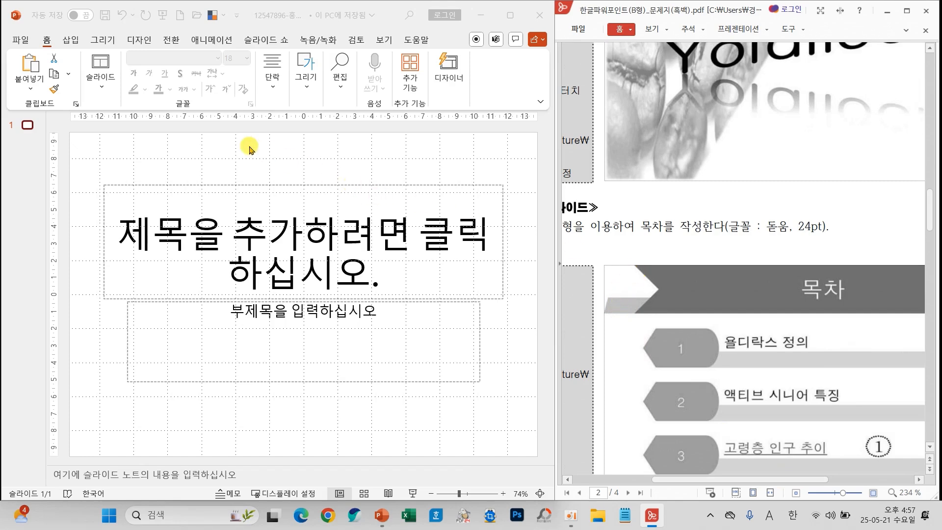
# Step: Switch to slide master editing and select the title-and-content layout for the title design
pyautogui.click(382, 41)
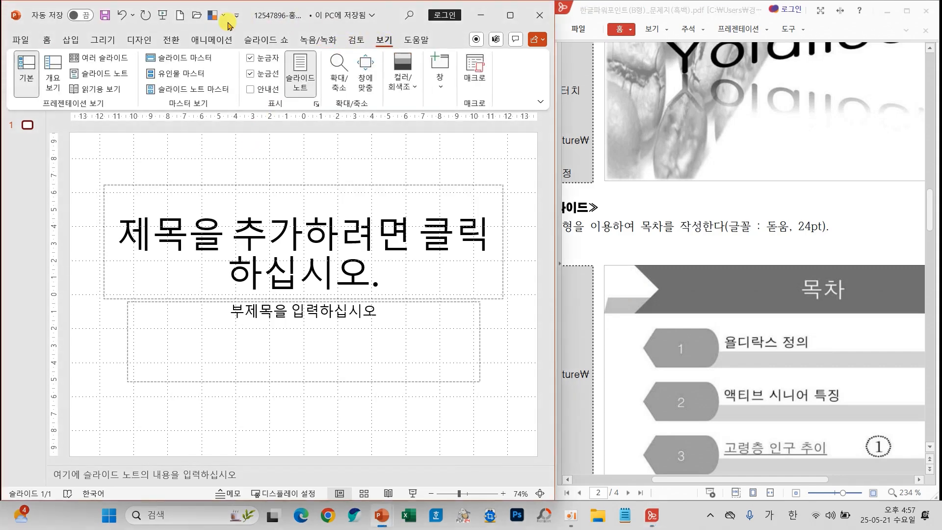
pyautogui.click(182, 59)
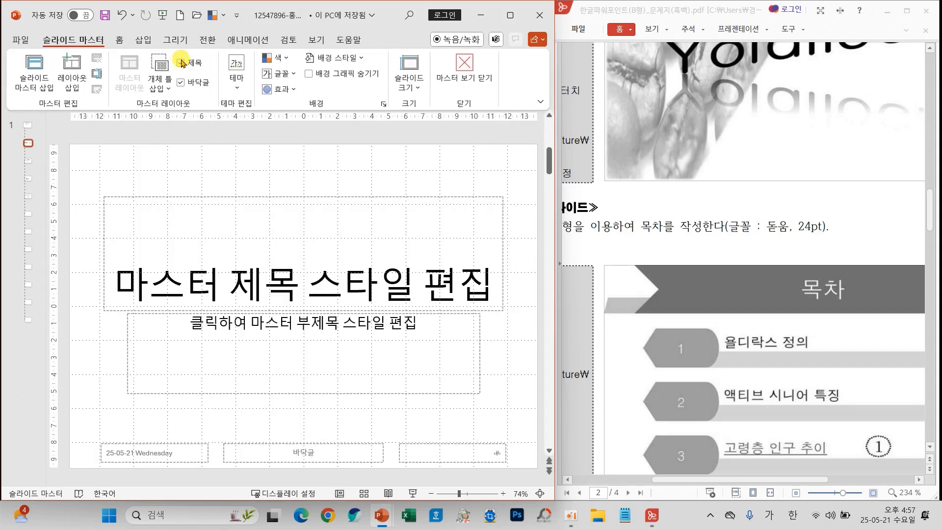
pyautogui.moveTo(46, 160); pyautogui.dragTo(154, 166)
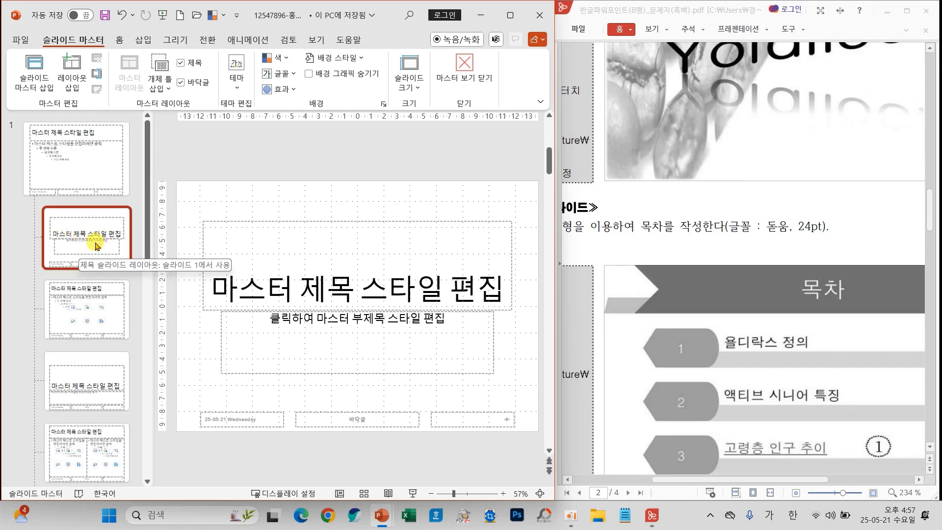
pyautogui.click(109, 310)
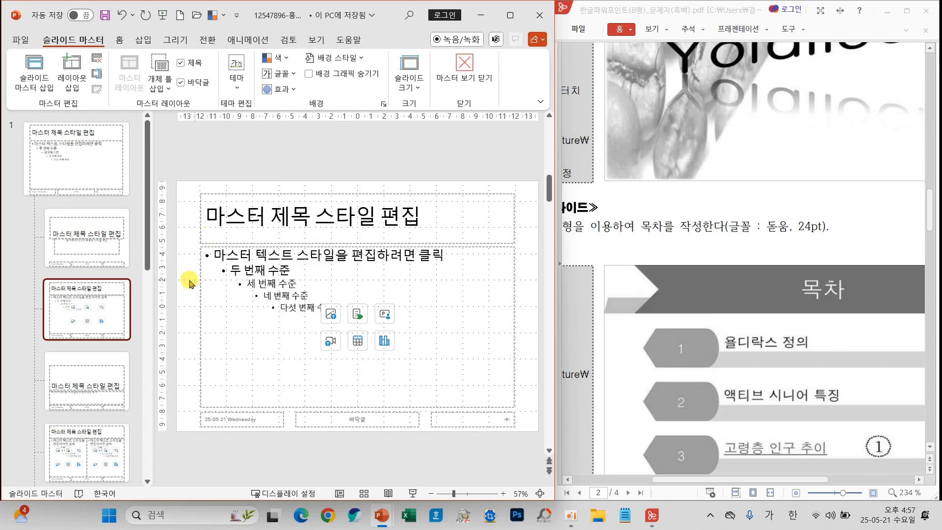
pyautogui.moveTo(41, 313); pyautogui.dragTo(79, 270)
pyautogui.moveTo(116, 314)
pyautogui.mouseDown()
pyautogui.moveTo(216, 308)
pyautogui.moveTo(183, 323)
pyautogui.mouseUp()
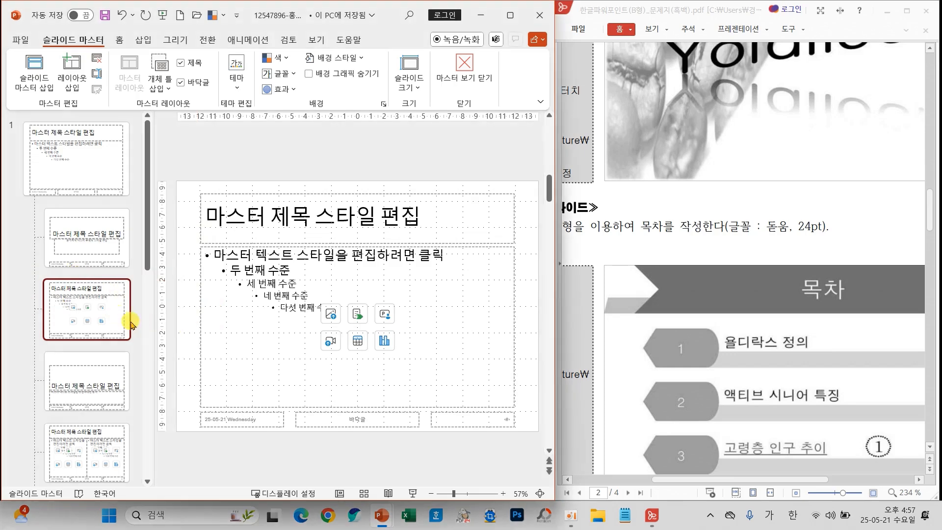
pyautogui.moveTo(151, 297); pyautogui.dragTo(40, 289)
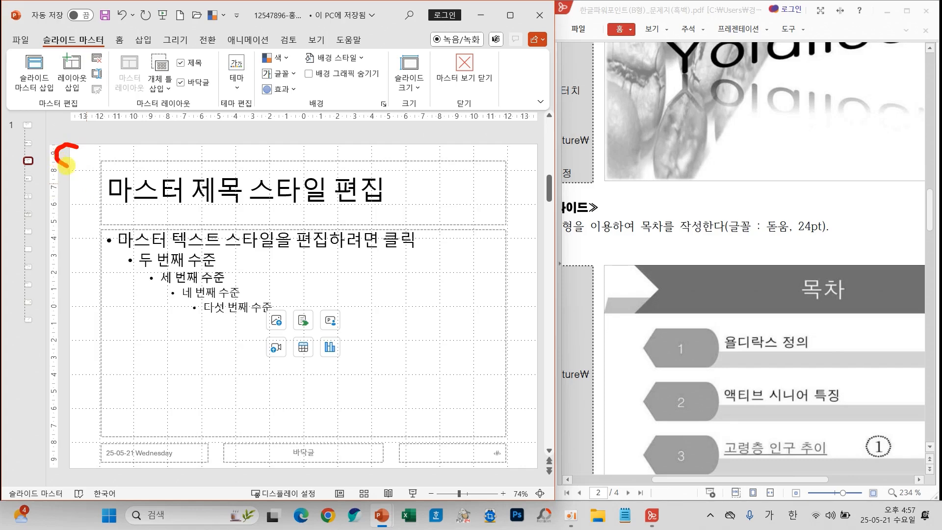
pyautogui.moveTo(72, 171); pyautogui.dragTo(51, 190)
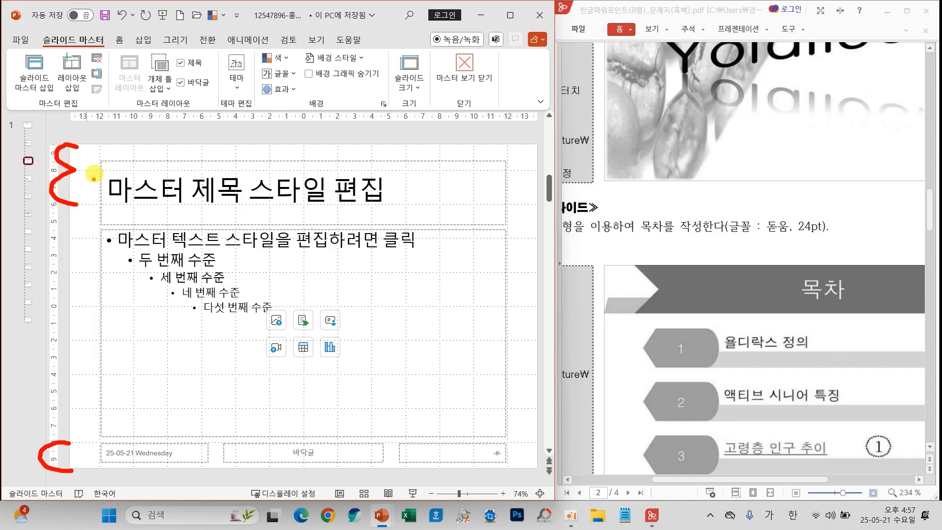
pyautogui.press('Escape')
# Step: Draw a parallelogram about 1 cm high across the full slide width, over the layout's title placeholder
pyautogui.click(123, 39)
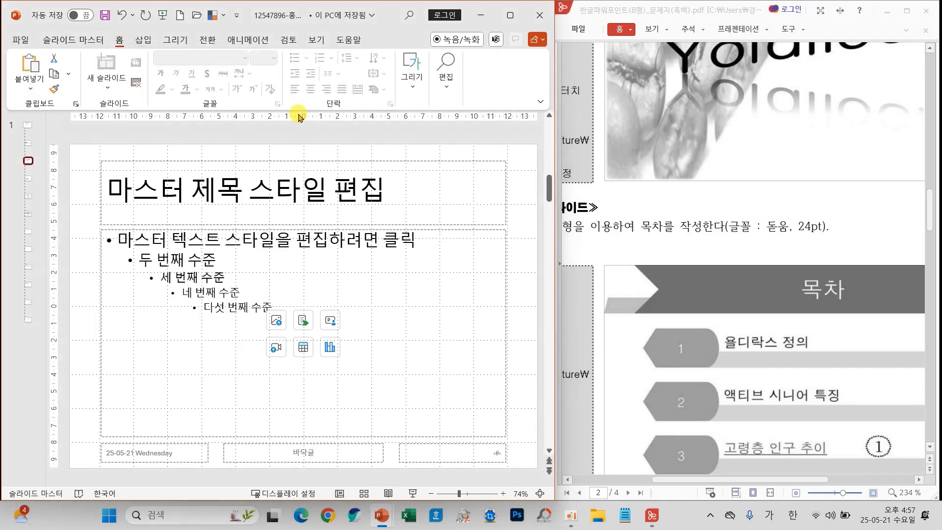
pyautogui.click(411, 69)
pyautogui.click(506, 153)
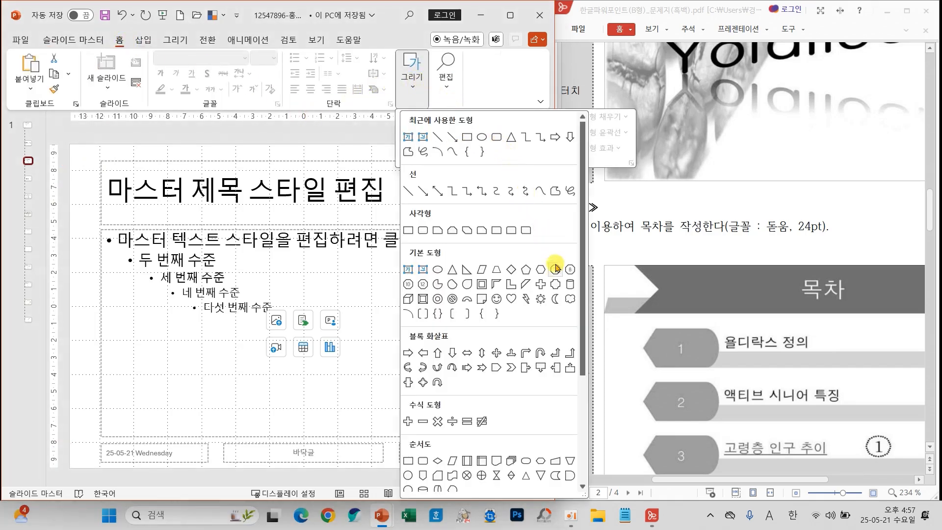
pyautogui.click(482, 272)
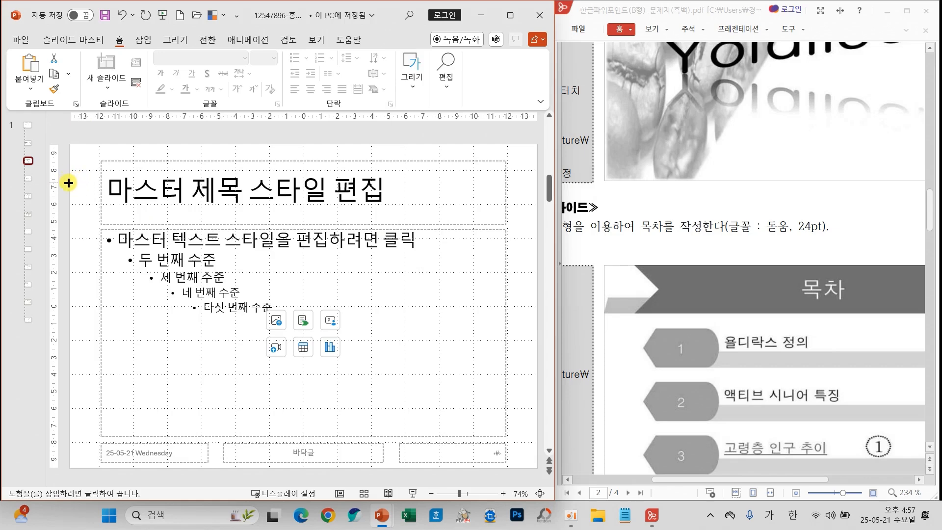
pyautogui.moveTo(68, 182); pyautogui.dragTo(536, 203)
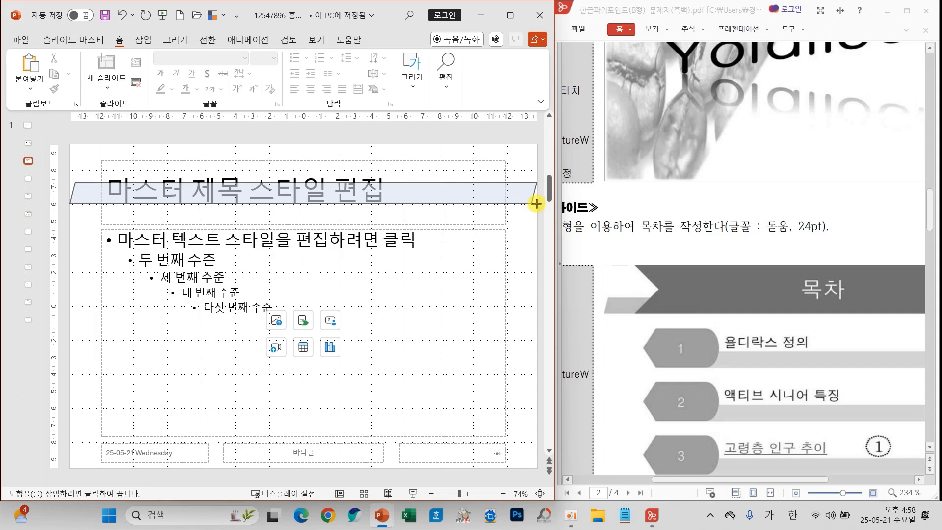
pyautogui.moveTo(537, 204); pyautogui.dragTo(537, 203)
pyautogui.moveTo(304, 181); pyautogui.dragTo(304, 186)
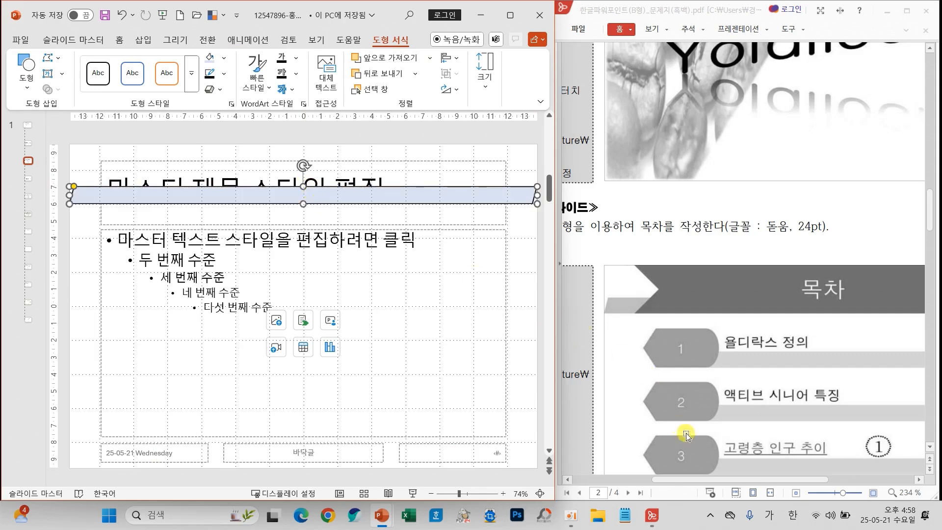
# Step: Check the slide master's shape requirement in the exam PDF and remove the outline from the parallelogram
pyautogui.scroll(3, 615, 383)
pyautogui.scroll(3, 614, 383)
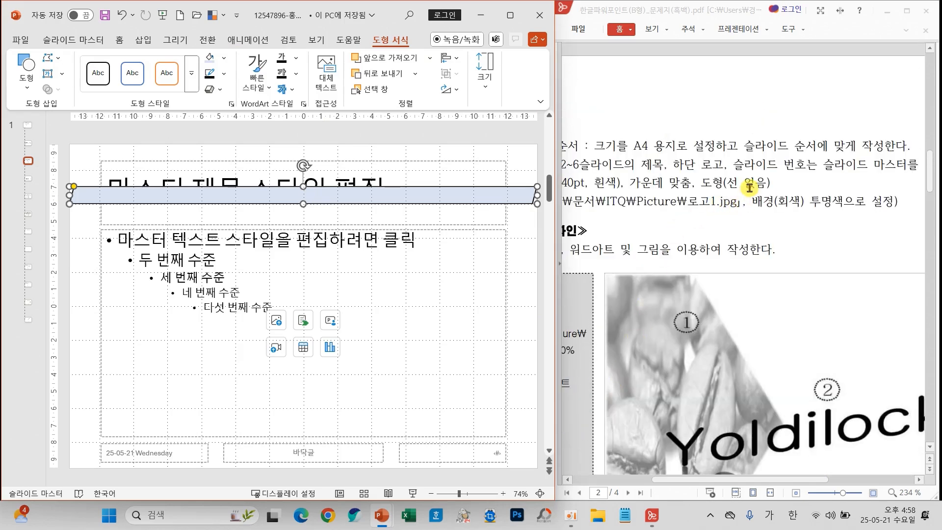
pyautogui.moveTo(693, 171); pyautogui.dragTo(781, 202)
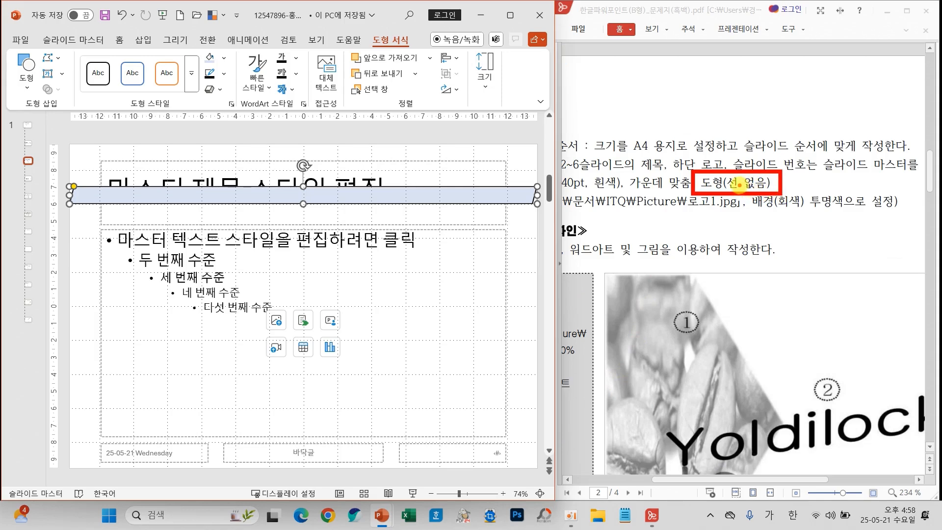
pyautogui.press('Escape')
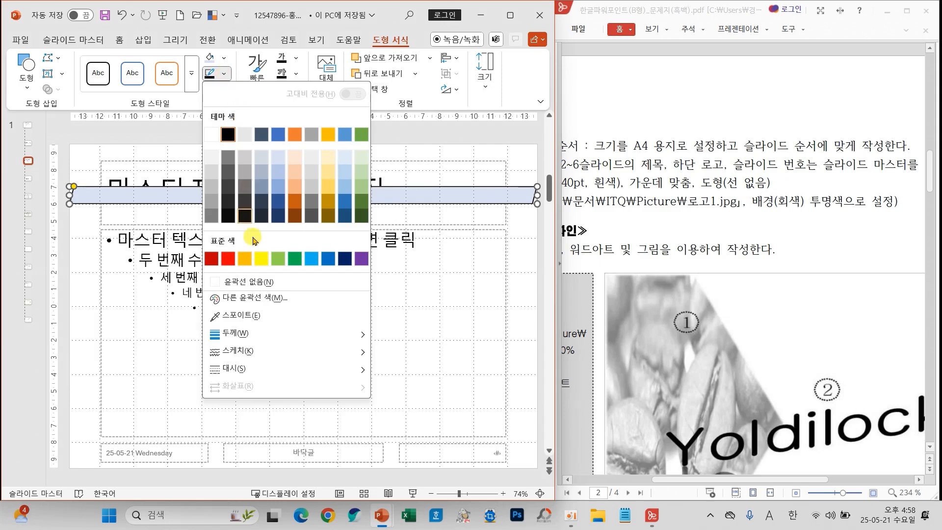
pyautogui.click(242, 281)
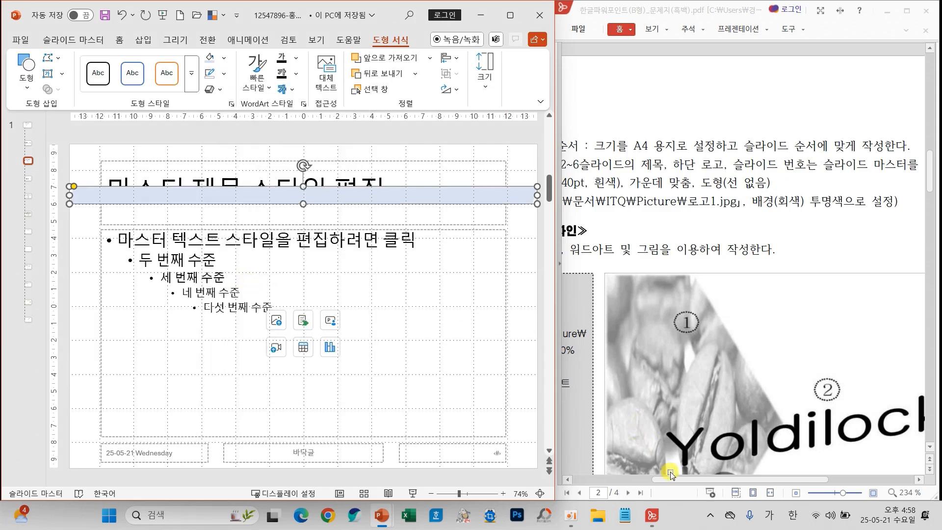
# Step: Following the PDF's slide 2 title design, draw a chevron about 24 cm wide from the slide's top edge to the parallelogram's bottom edge
pyautogui.moveTo(676, 479); pyautogui.dragTo(605, 479)
pyautogui.scroll(-2, 676, 407)
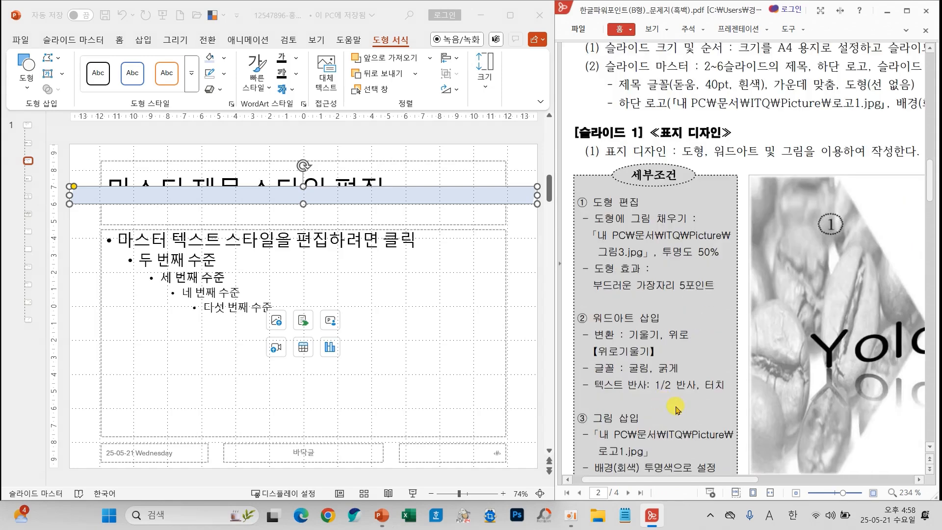
pyautogui.scroll(-5, 676, 409)
pyautogui.moveTo(698, 474); pyautogui.dragTo(816, 479)
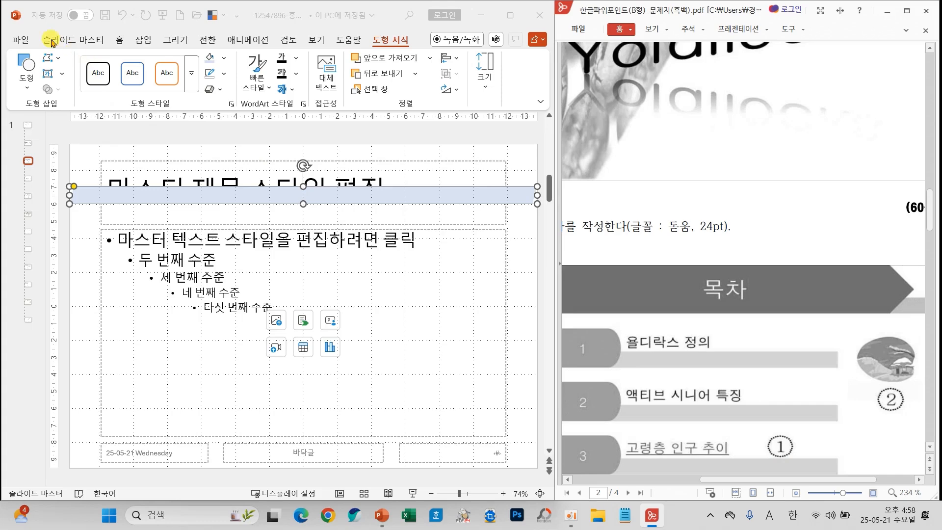
pyautogui.click(122, 43)
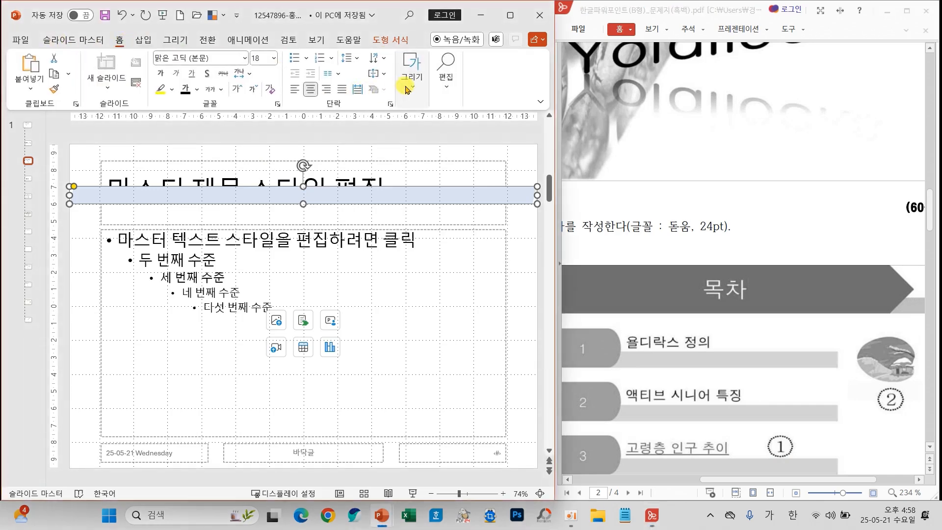
pyautogui.click(425, 91)
pyautogui.click(497, 133)
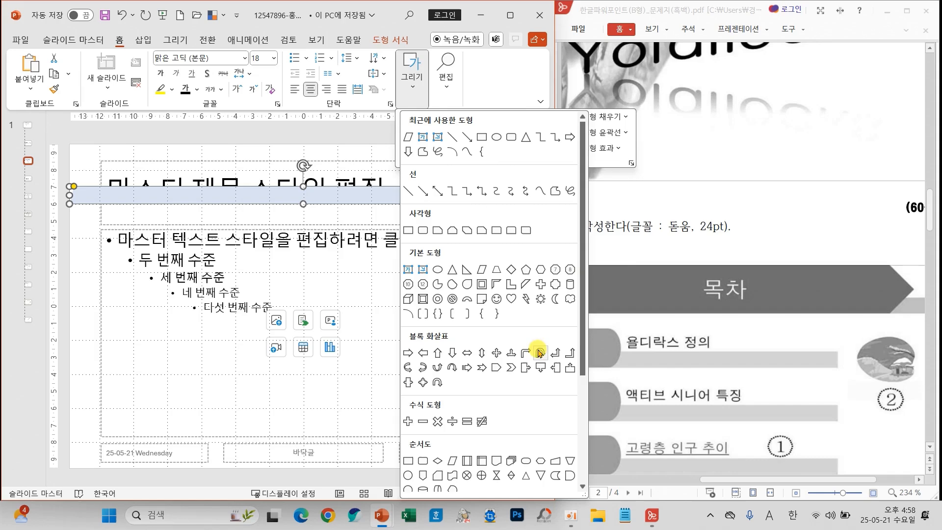
pyautogui.click(512, 368)
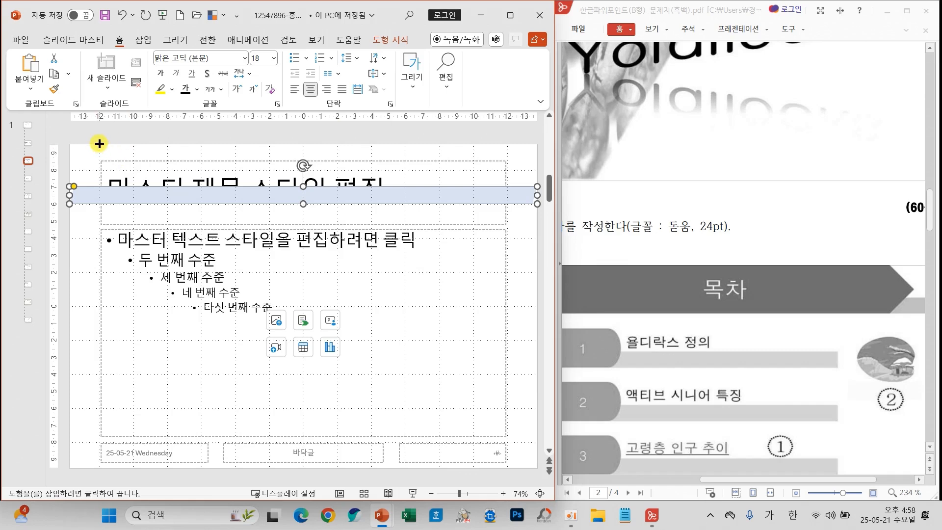
pyautogui.moveTo(99, 144); pyautogui.dragTo(506, 203)
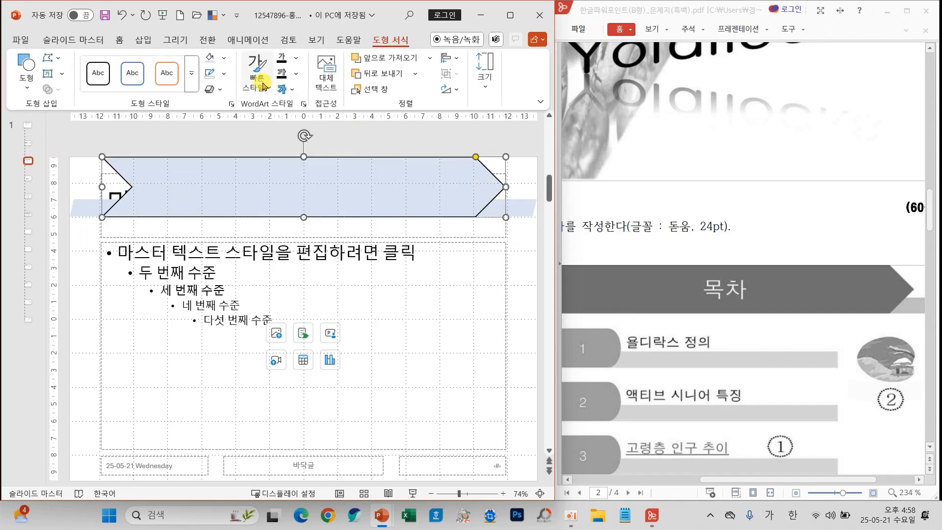
# Step: Fill the chevron with a dark blue theme colour and remove its outline
pyautogui.click(224, 58)
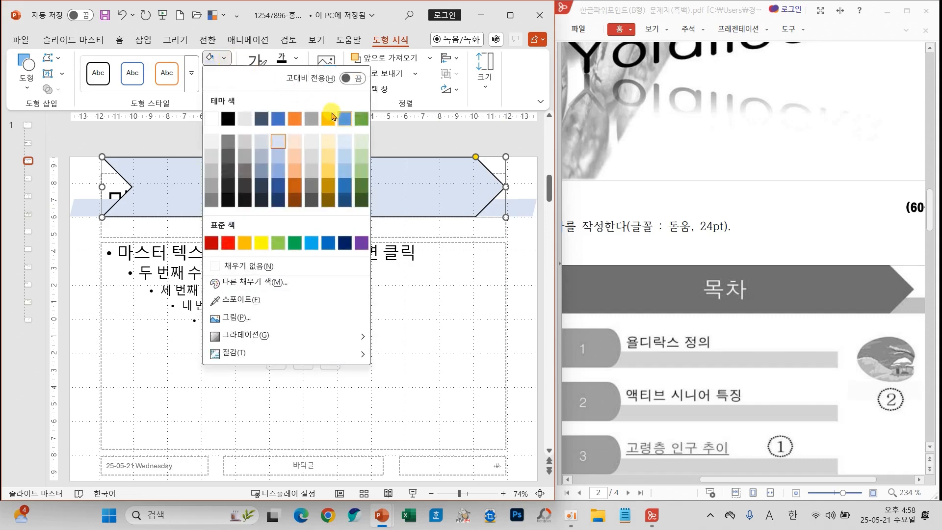
pyautogui.click(277, 186)
pyautogui.click(223, 74)
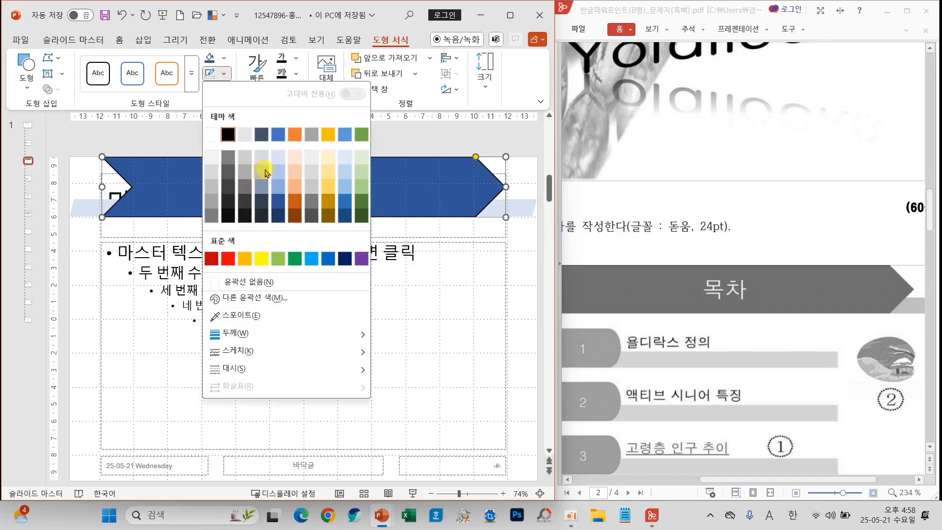
pyautogui.click(245, 281)
pyautogui.click(69, 277)
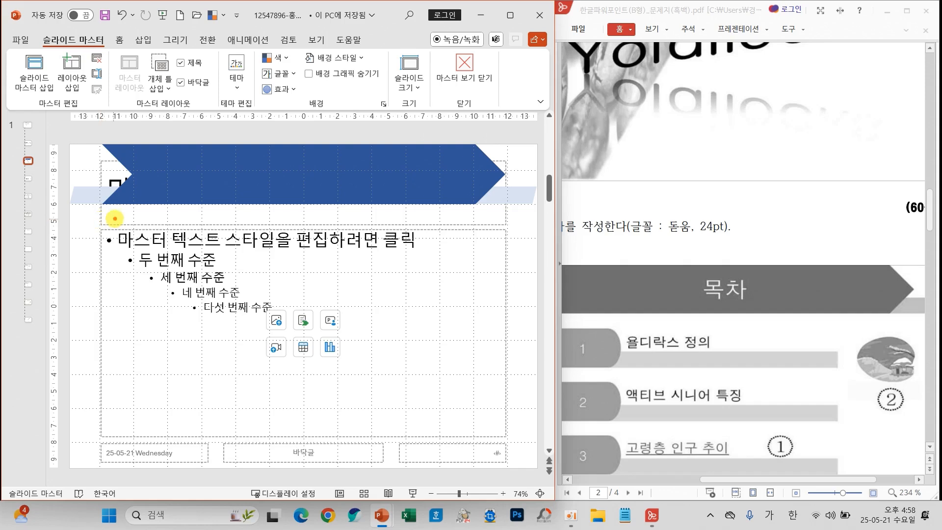
pyautogui.moveTo(115, 218)
pyautogui.mouseDown()
pyautogui.moveTo(96, 210)
pyautogui.moveTo(98, 230)
pyautogui.moveTo(113, 214)
pyautogui.mouseUp()
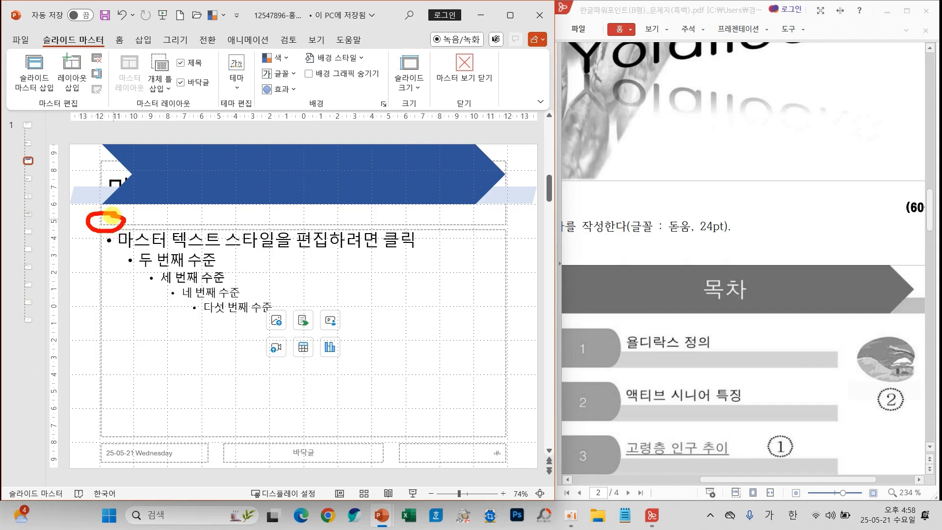
# Step: Bring the layout's title placeholder to the front of the blue chevron
pyautogui.moveTo(170, 157)
pyautogui.mouseDown()
pyautogui.moveTo(182, 176)
pyautogui.moveTo(218, 146)
pyautogui.mouseUp()
pyautogui.press('Escape')
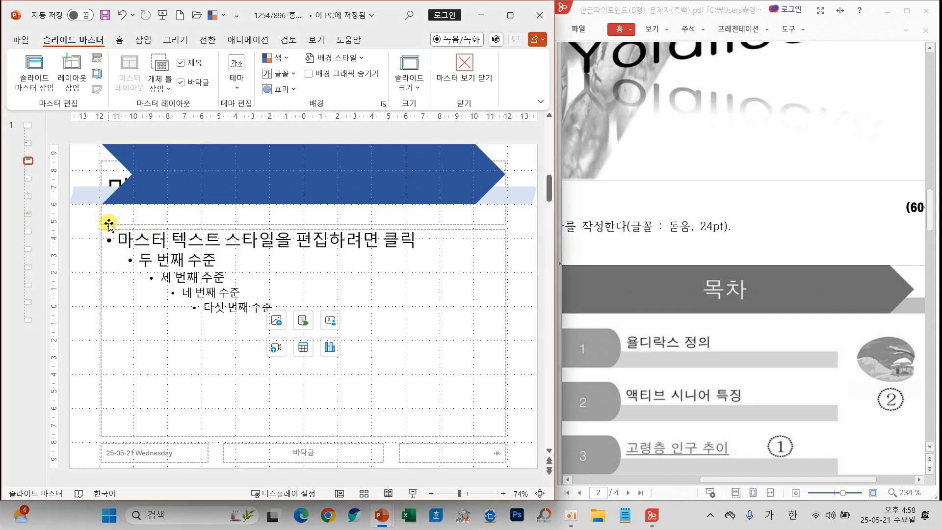
pyautogui.click(103, 221)
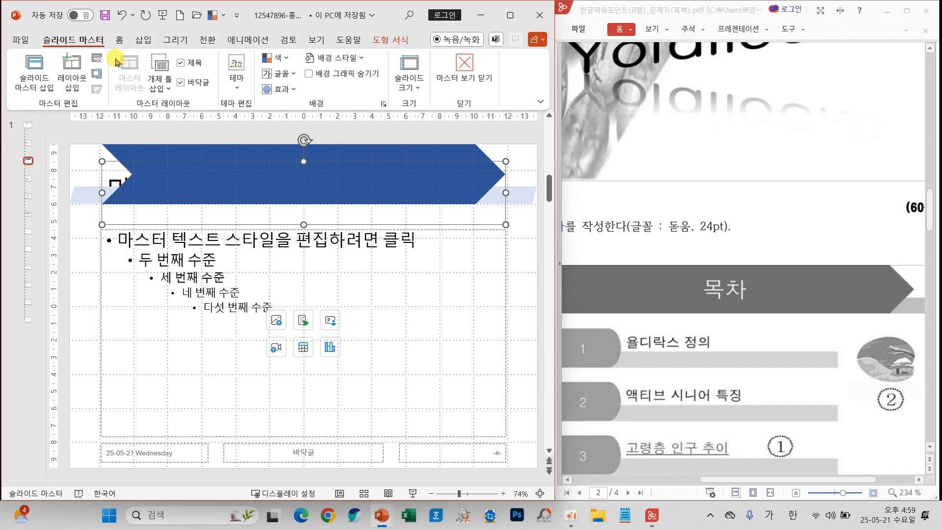
pyautogui.click(118, 39)
pyautogui.click(402, 91)
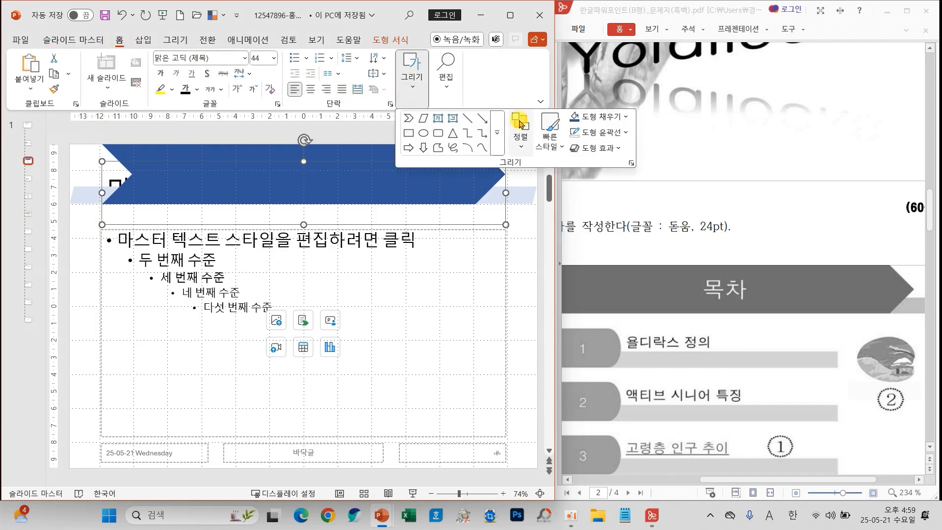
pyautogui.click(521, 134)
pyautogui.click(539, 184)
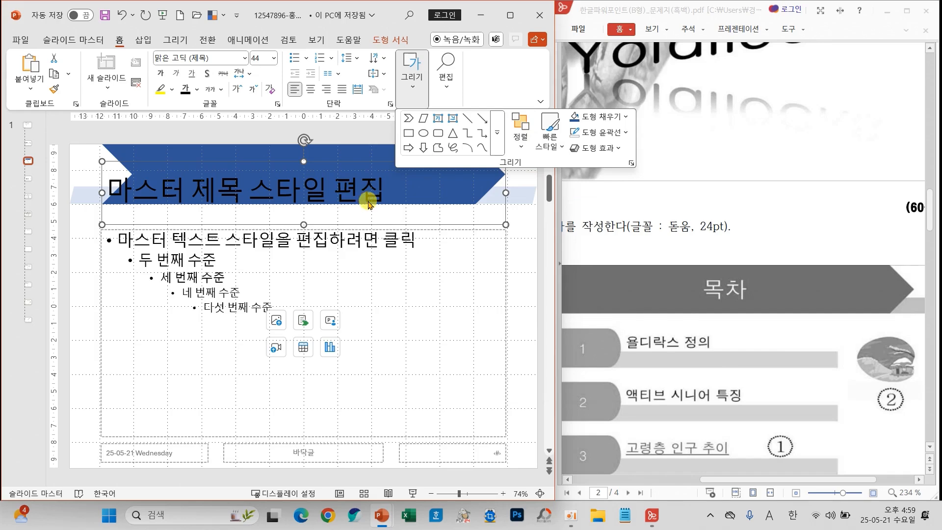
# Step: Check the slide master's title font requirement in the exam PDF and set the title placeholder to 돋움, 40 pt
pyautogui.scroll(6, 720, 383)
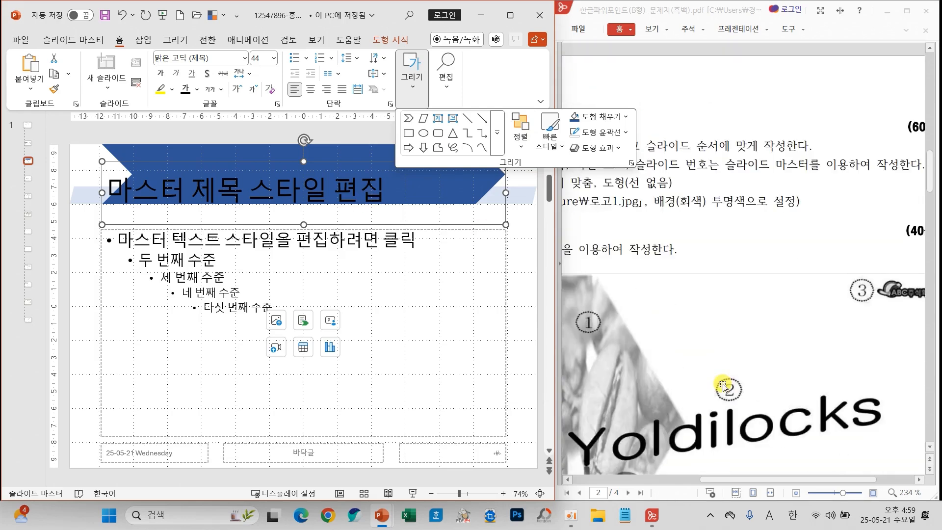
pyautogui.moveTo(745, 480); pyautogui.dragTo(651, 483)
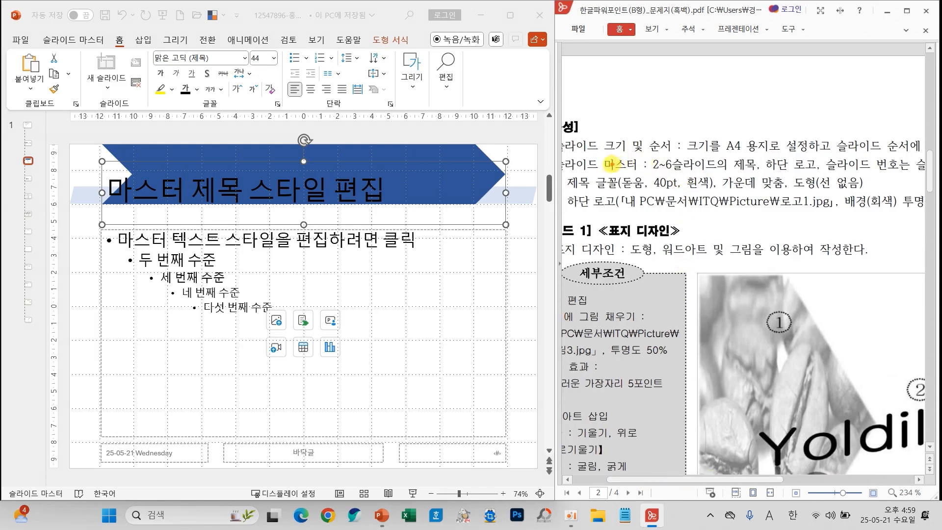
pyautogui.moveTo(609, 165)
pyautogui.mouseDown()
pyautogui.moveTo(685, 186)
pyautogui.moveTo(793, 191)
pyautogui.mouseUp()
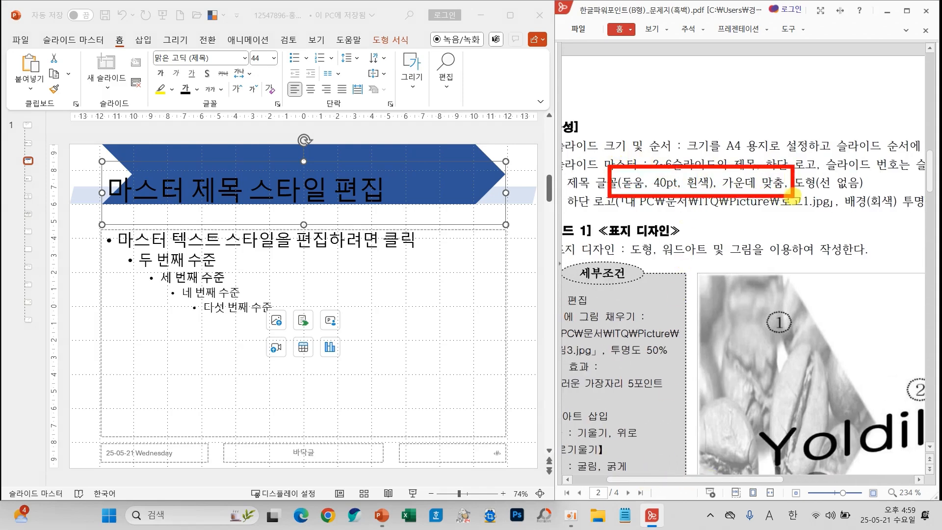
pyautogui.click(244, 62)
pyautogui.click(238, 58)
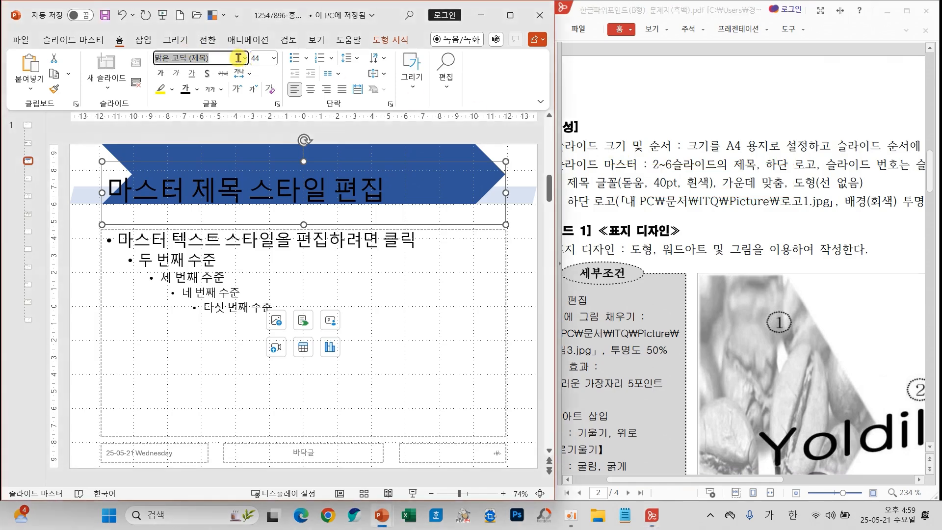
pyautogui.write('ㄷ')
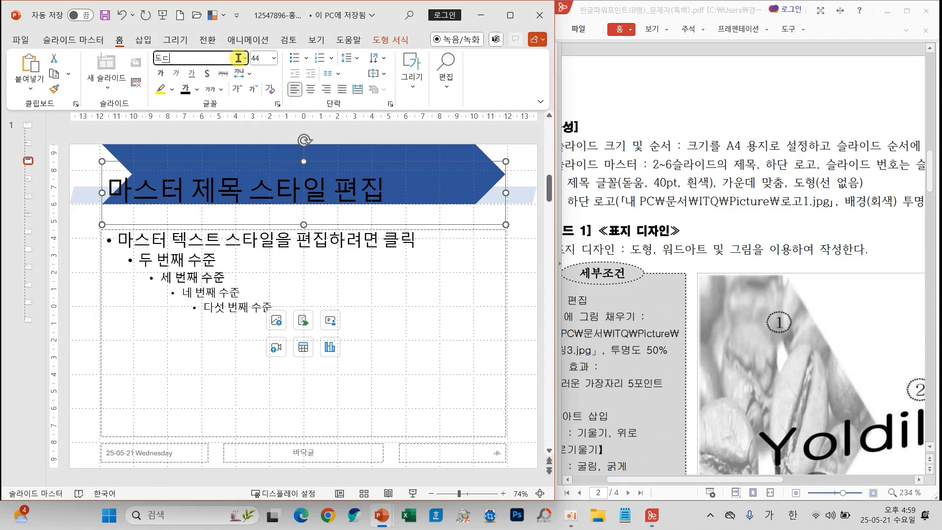
pyautogui.press('Return')
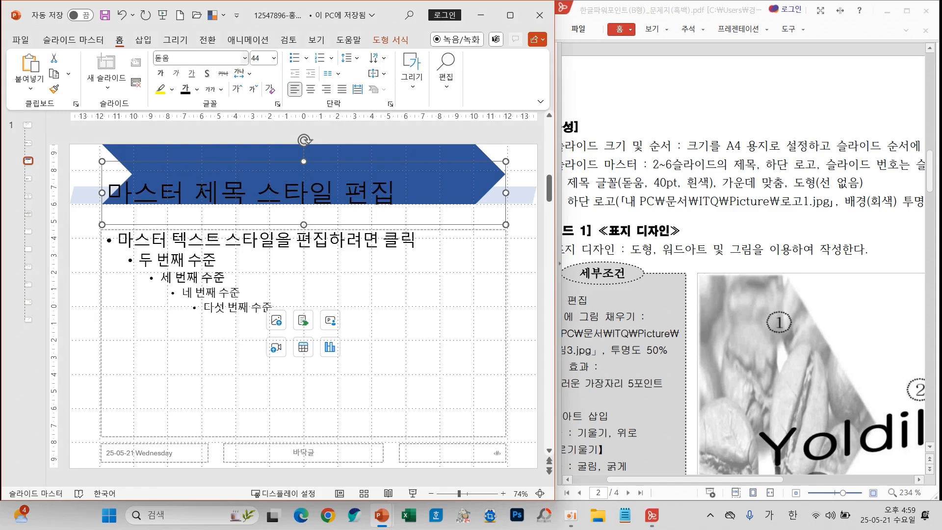
pyautogui.click(273, 58)
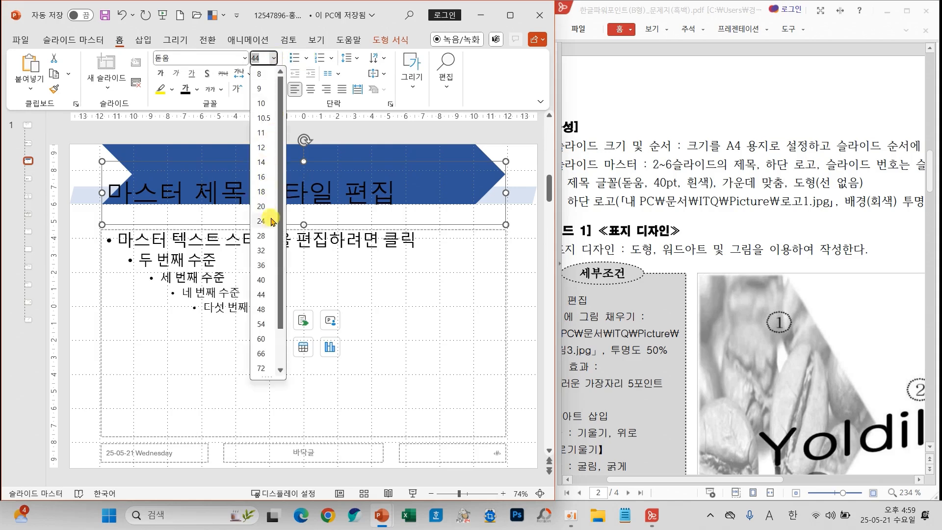
pyautogui.click(267, 280)
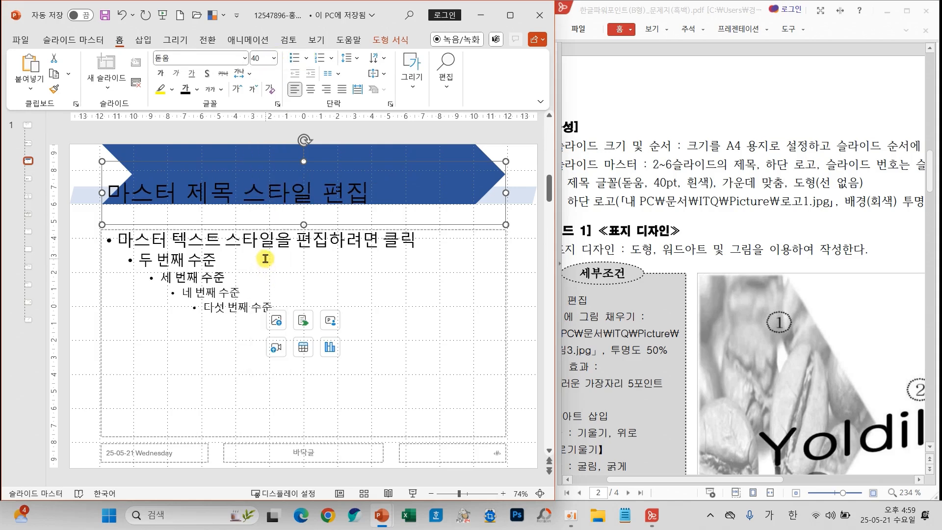
# Step: Colour the title placeholder's text white and centre-align it
pyautogui.click(199, 95)
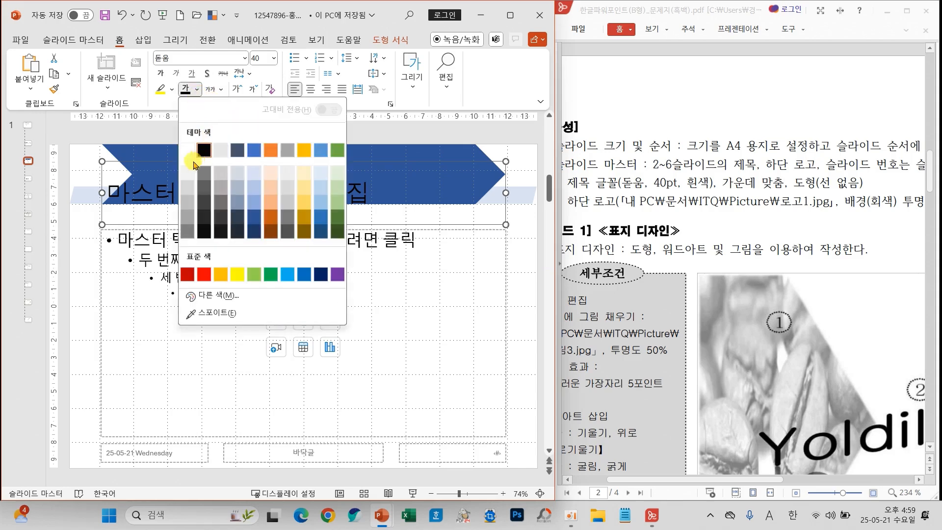
pyautogui.click(184, 151)
pyautogui.click(309, 90)
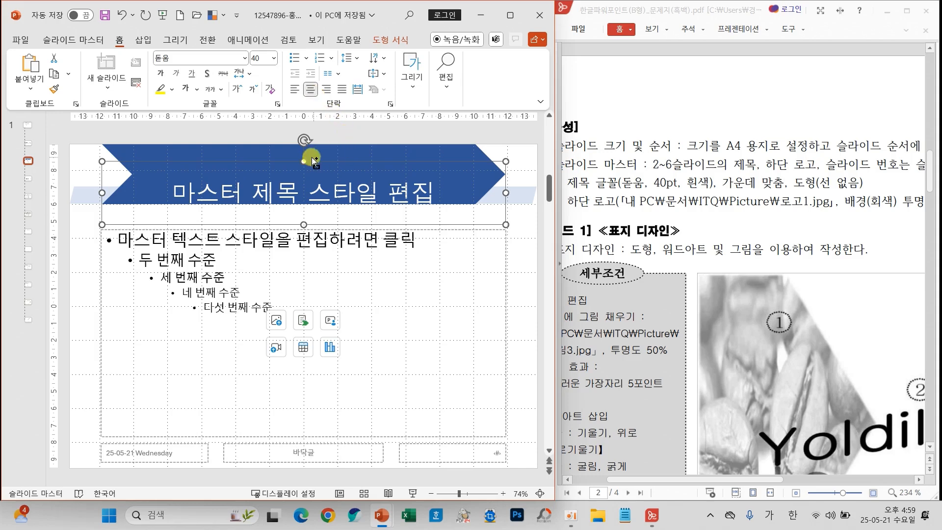
# Step: Resize the title placeholder vertically to match the chevron, from the slide's top edge to the chevron's bottom edge
pyautogui.moveTo(308, 152)
pyautogui.mouseDown()
pyautogui.moveTo(306, 173)
pyautogui.moveTo(307, 151)
pyautogui.mouseUp()
pyautogui.moveTo(307, 220); pyautogui.dragTo(314, 227)
pyautogui.moveTo(257, 146)
pyautogui.mouseDown()
pyautogui.moveTo(257, 202)
pyautogui.moveTo(272, 183)
pyautogui.mouseUp()
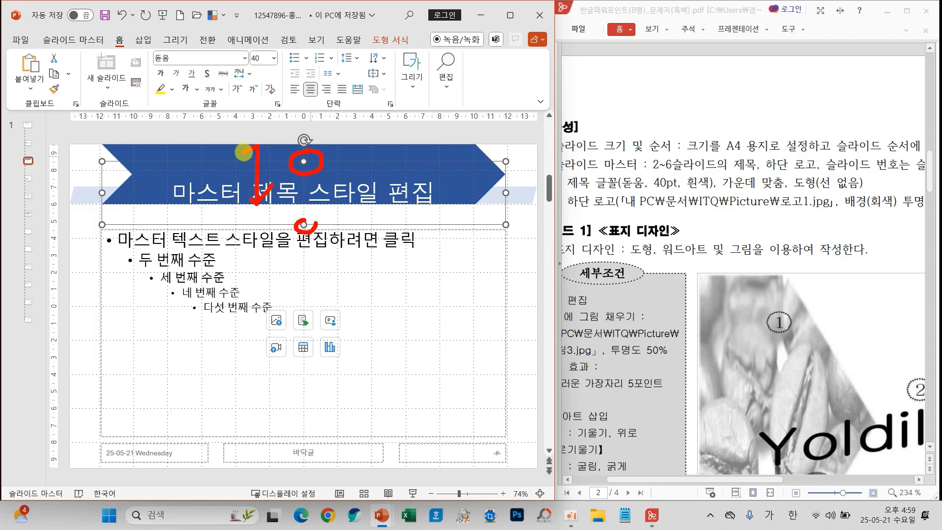
pyautogui.press('Escape')
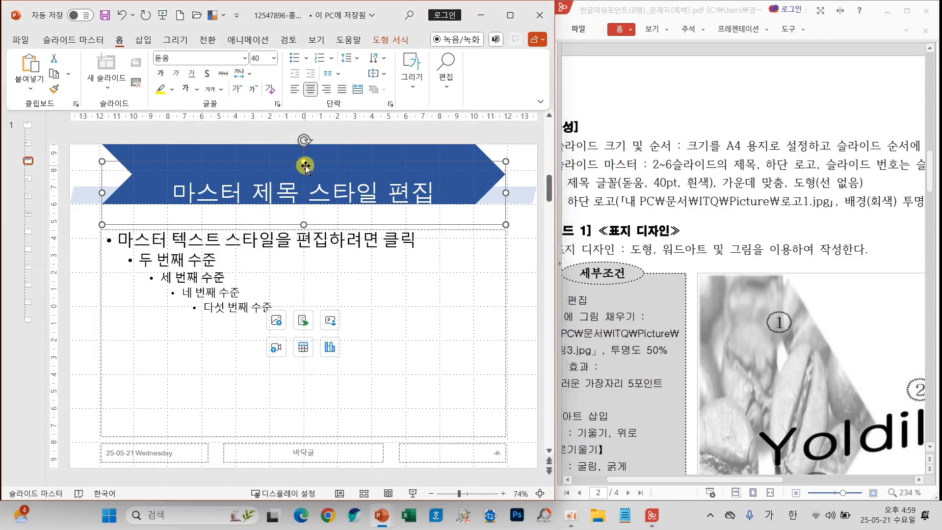
pyautogui.moveTo(304, 162); pyautogui.dragTo(304, 144)
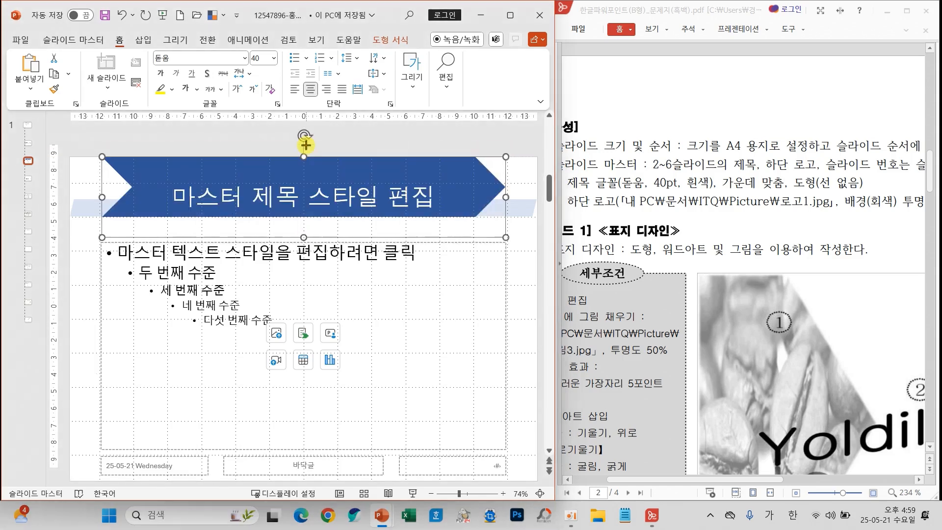
pyautogui.moveTo(305, 237); pyautogui.dragTo(307, 218)
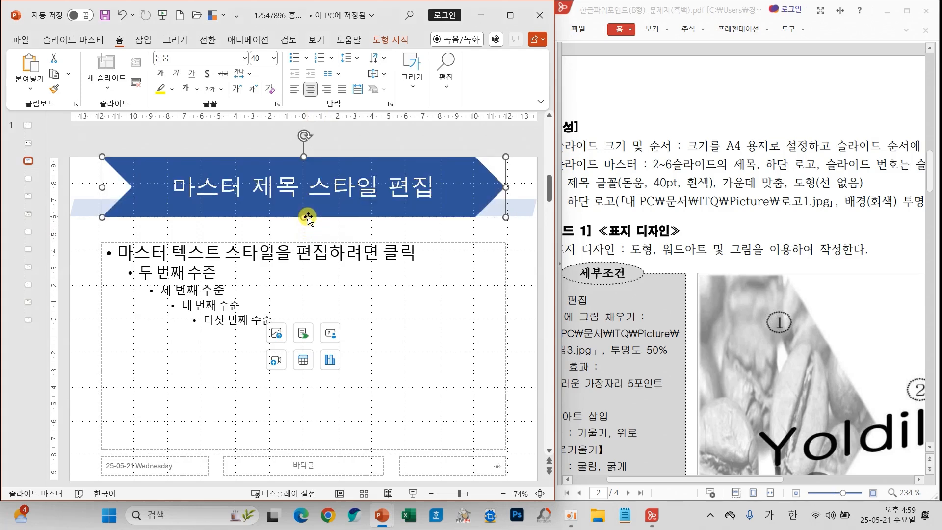
pyautogui.click(84, 248)
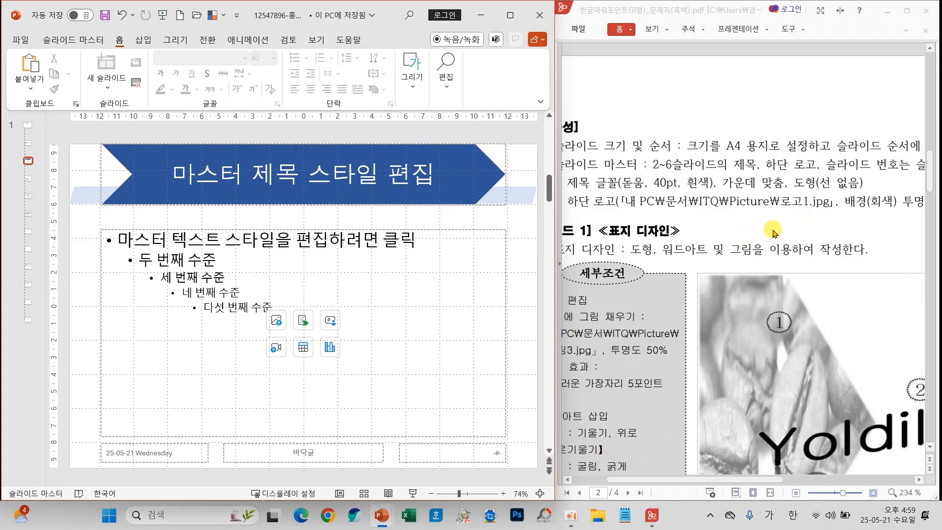
# Step: Check the logo placement in the exam PDF and insert the picture 로고1.jpg from the ITQ Picture folder into the layout
pyautogui.scroll(-3, 723, 376)
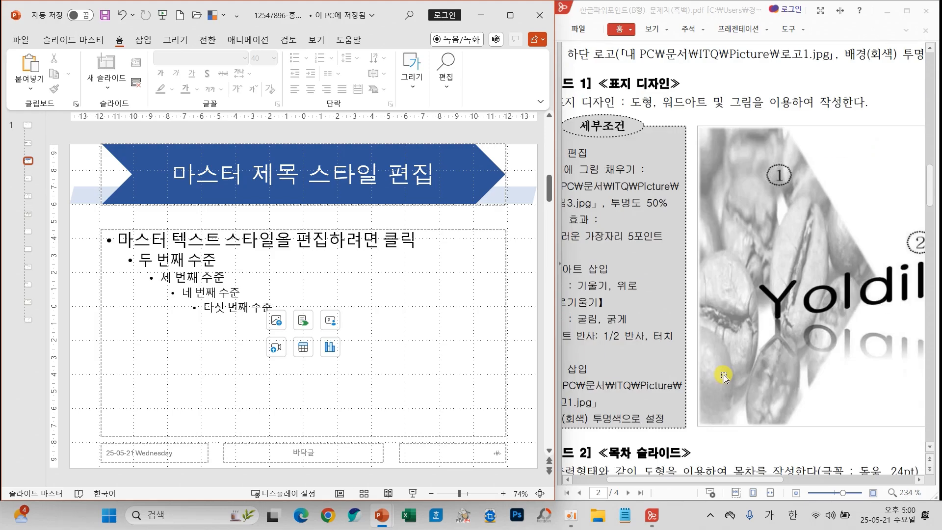
pyautogui.scroll(2, 724, 376)
pyautogui.scroll(-10, 772, 401)
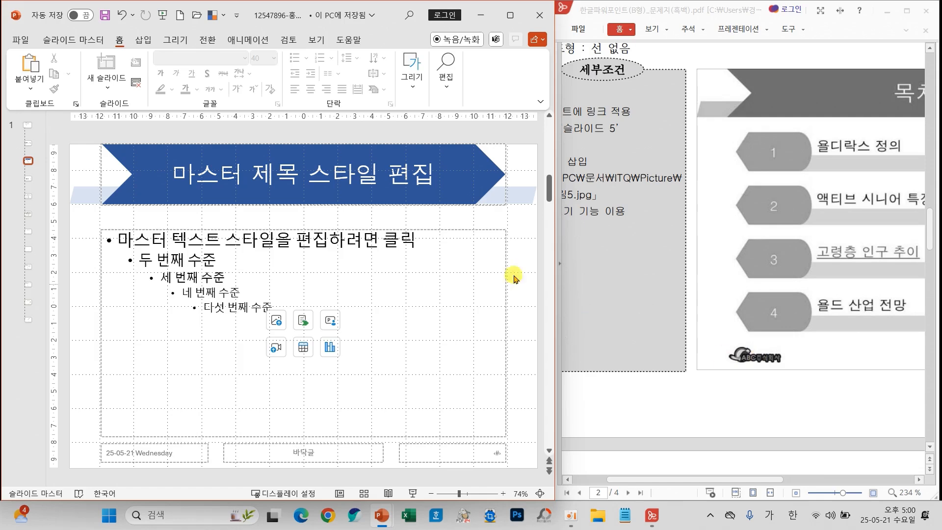
pyautogui.click(142, 41)
pyautogui.click(108, 61)
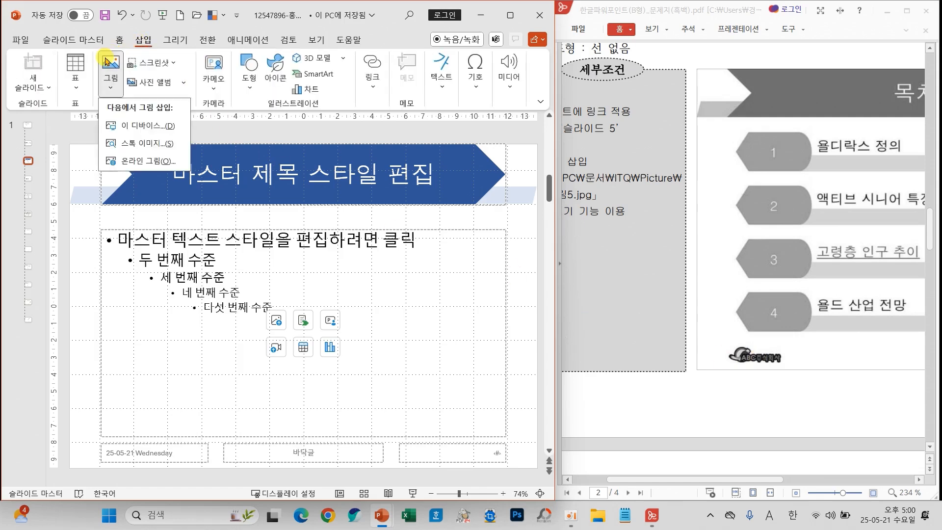
pyautogui.click(135, 126)
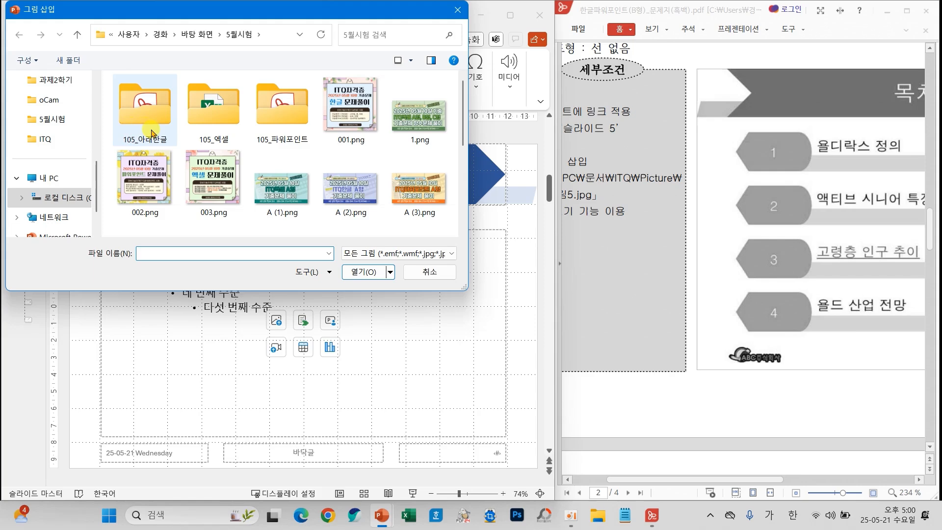
pyautogui.click(45, 138)
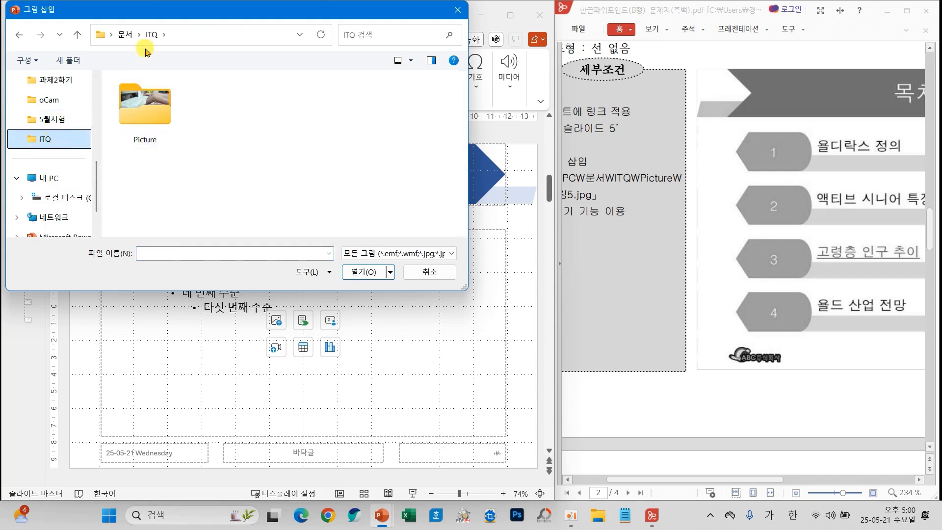
pyautogui.doubleClick(147, 98)
pyautogui.click(143, 206)
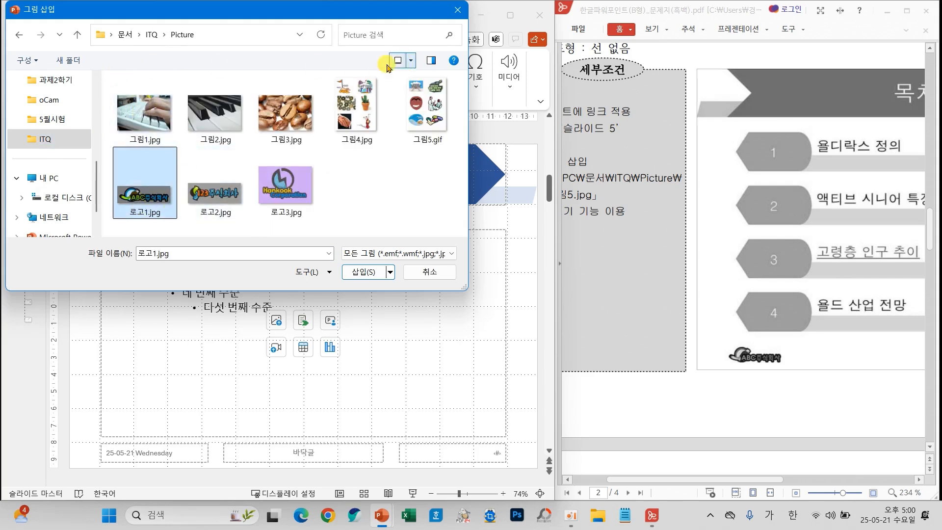
pyautogui.click(361, 272)
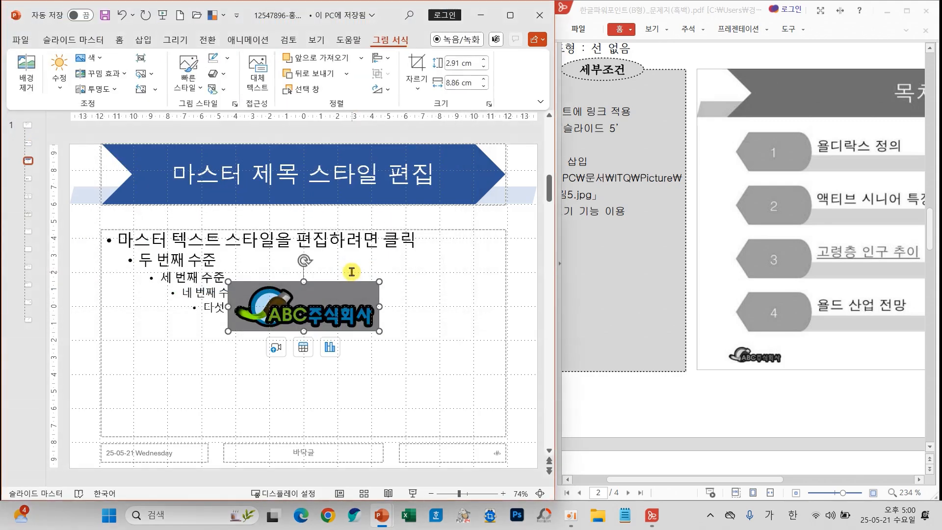
# Step: Following the PDF's logo requirement, set the logo's grey background as the transparent colour
pyautogui.scroll(5, 750, 279)
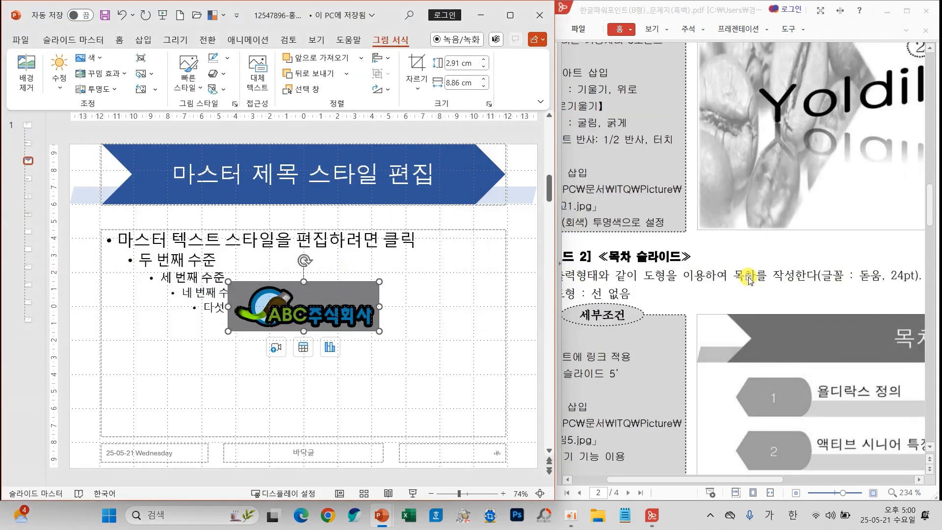
pyautogui.scroll(2, 749, 279)
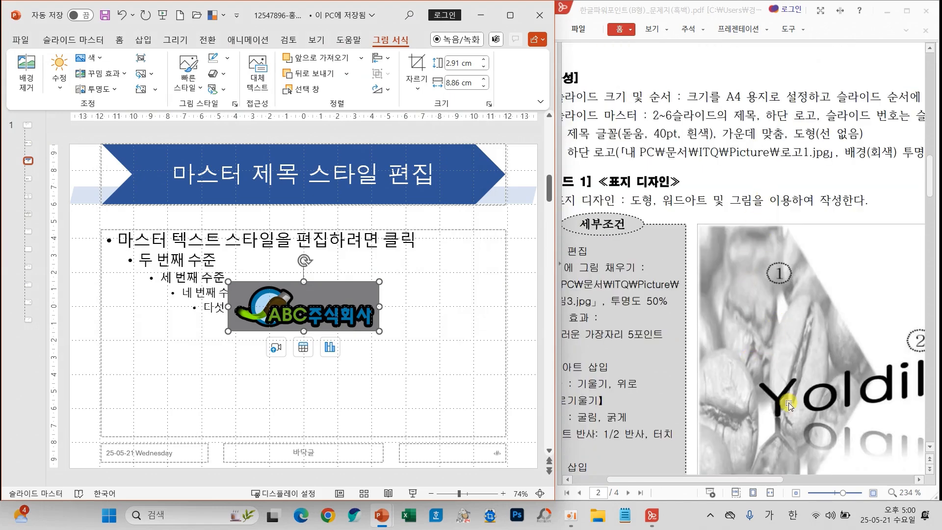
pyautogui.moveTo(749, 480); pyautogui.dragTo(841, 479)
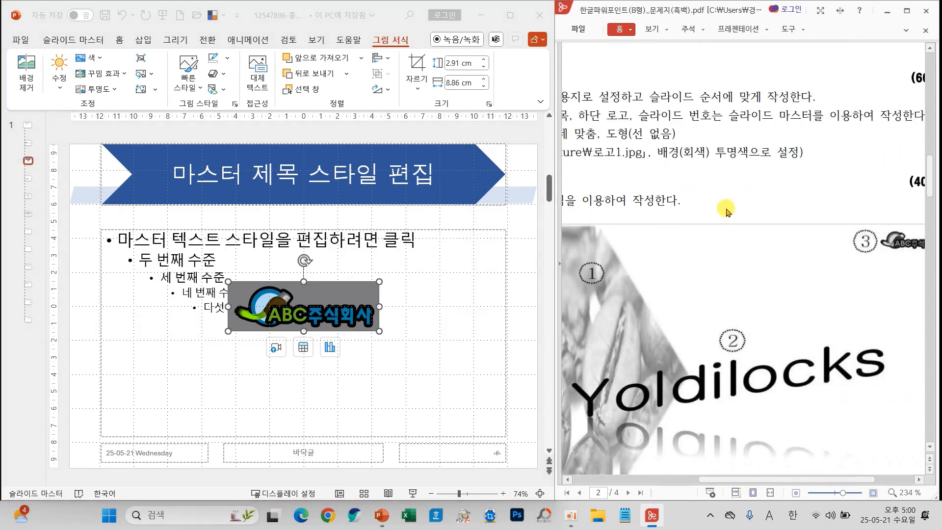
pyautogui.moveTo(652, 136); pyautogui.dragTo(808, 168)
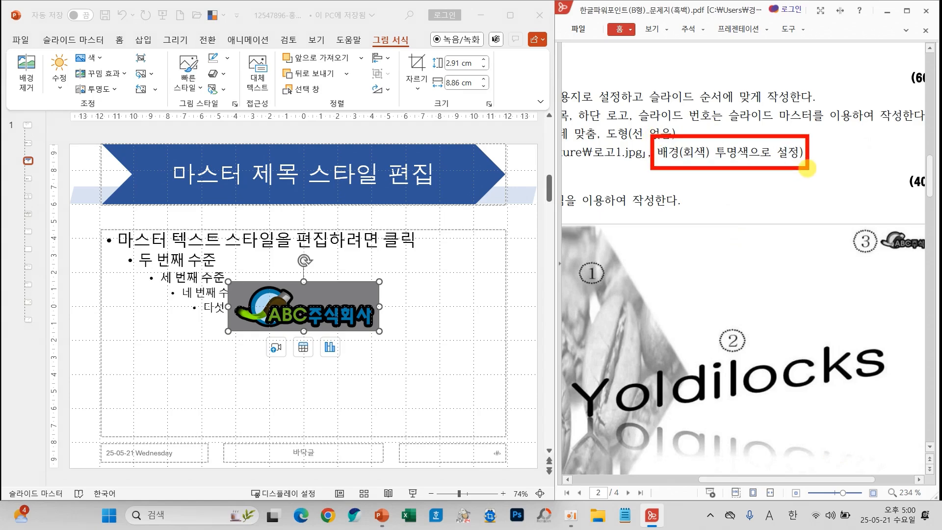
pyautogui.click(88, 58)
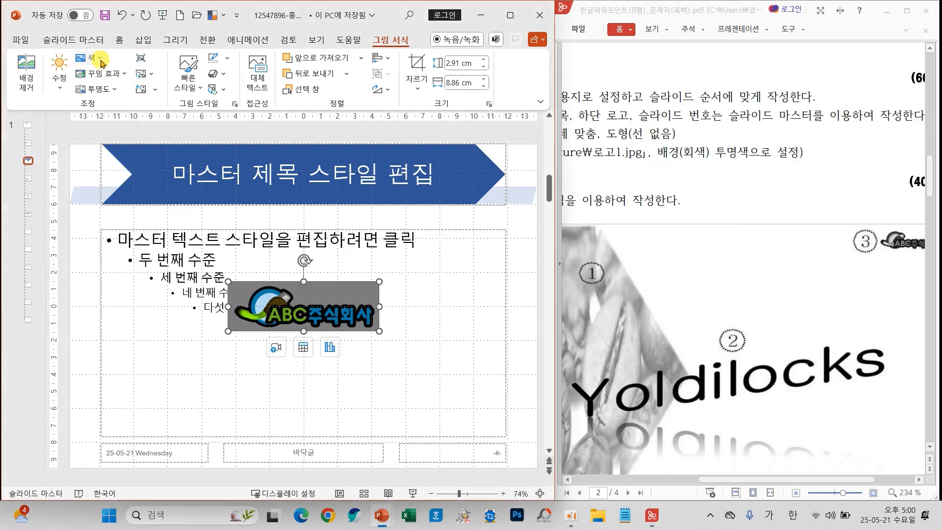
pyautogui.click(121, 300)
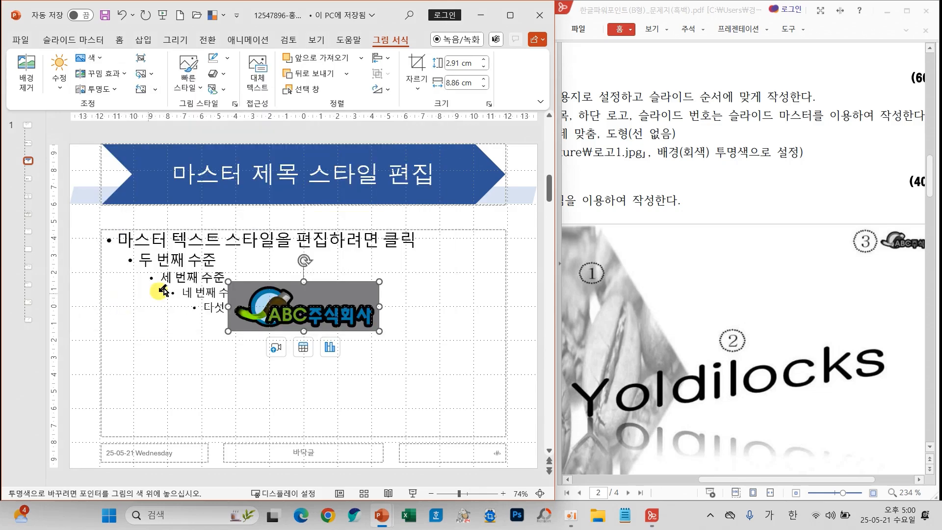
pyautogui.click(323, 295)
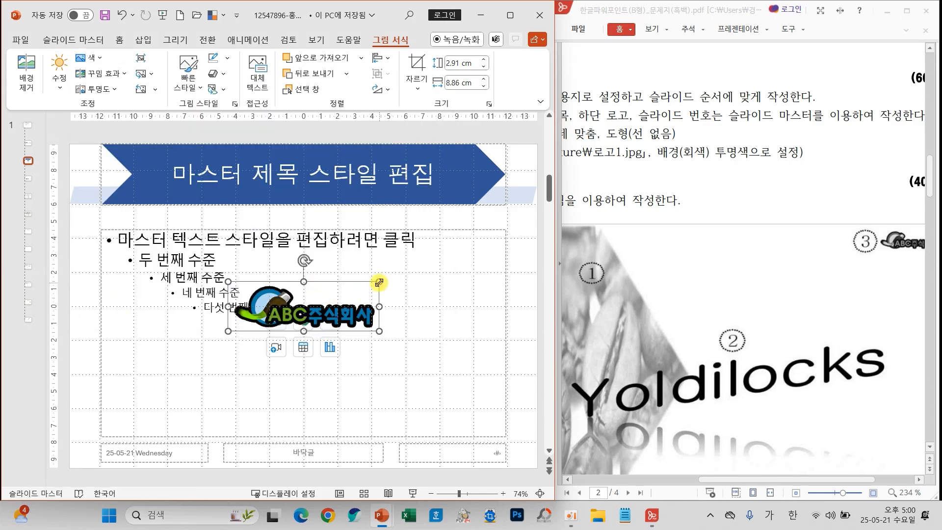
# Step: Shrink the logo to about 3.64 × 1.2 cm and place it at the slide's lower-left corner, nudging it slightly down
pyautogui.moveTo(379, 282); pyautogui.dragTo(136, 459)
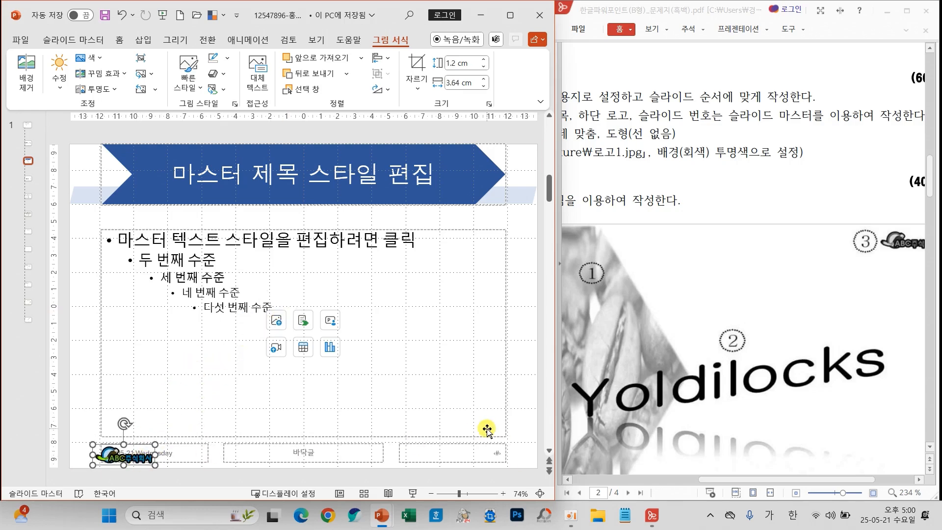
pyautogui.hotkey('ctrl', 'Down')
pyautogui.hotkey('ctrl', 'Down')
pyautogui.hotkey('ctrl', 'Down')
pyautogui.hotkey('ctrl', 'Down')
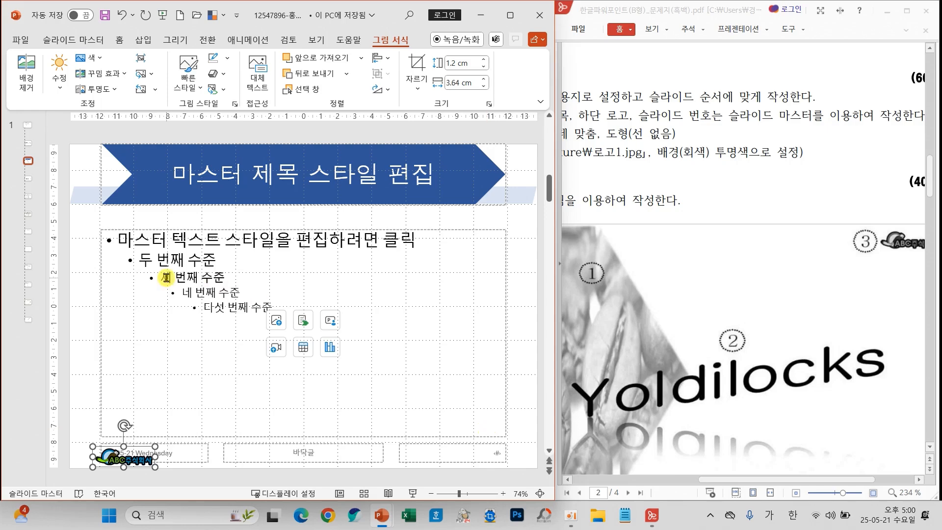
# Step: Close the slide master view and add five new slides after the title slide, for six slides in total
pyautogui.click(68, 258)
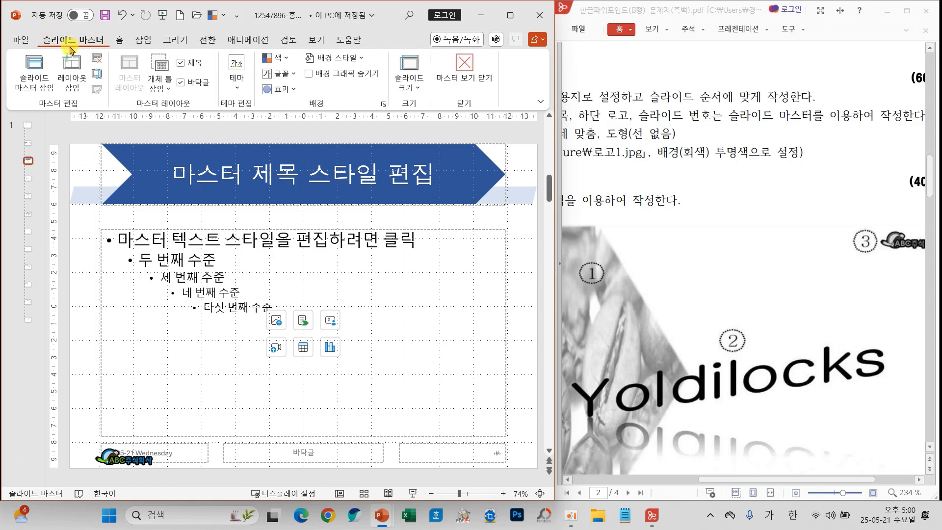
pyautogui.click(465, 69)
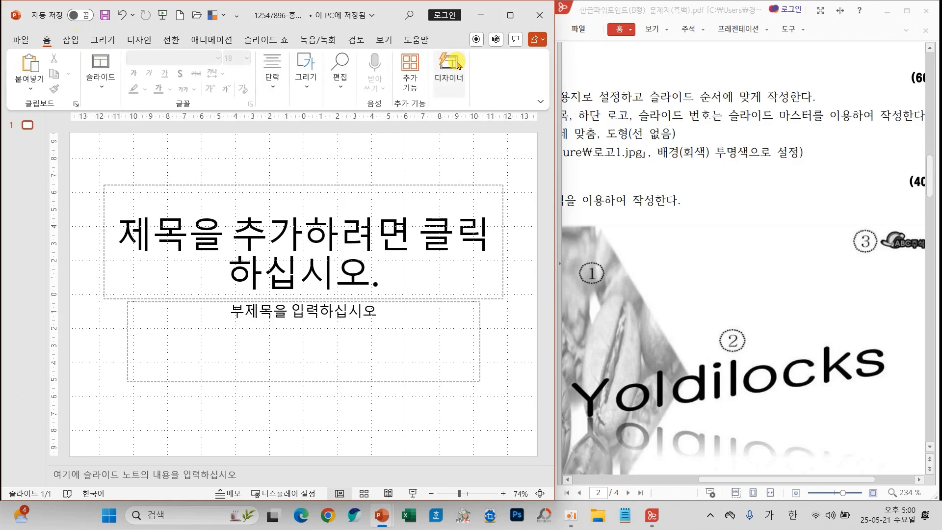
pyautogui.click(100, 91)
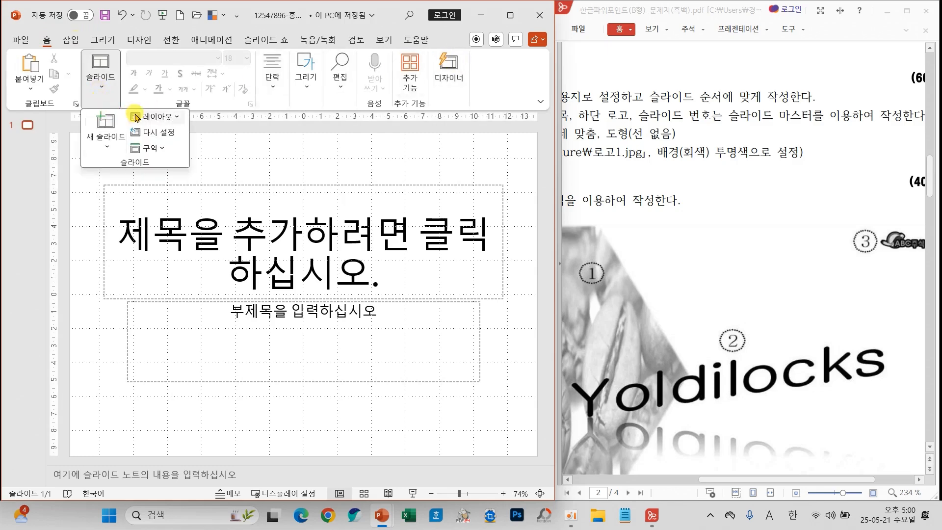
pyautogui.click(105, 123)
pyautogui.click(101, 87)
pyautogui.click(105, 123)
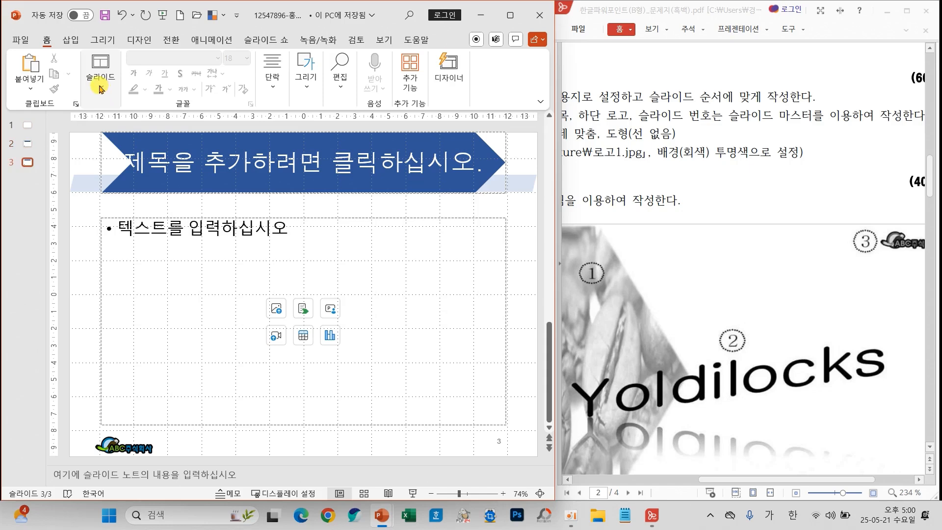
pyautogui.click(100, 87)
pyautogui.click(105, 122)
pyautogui.click(101, 88)
pyautogui.click(106, 122)
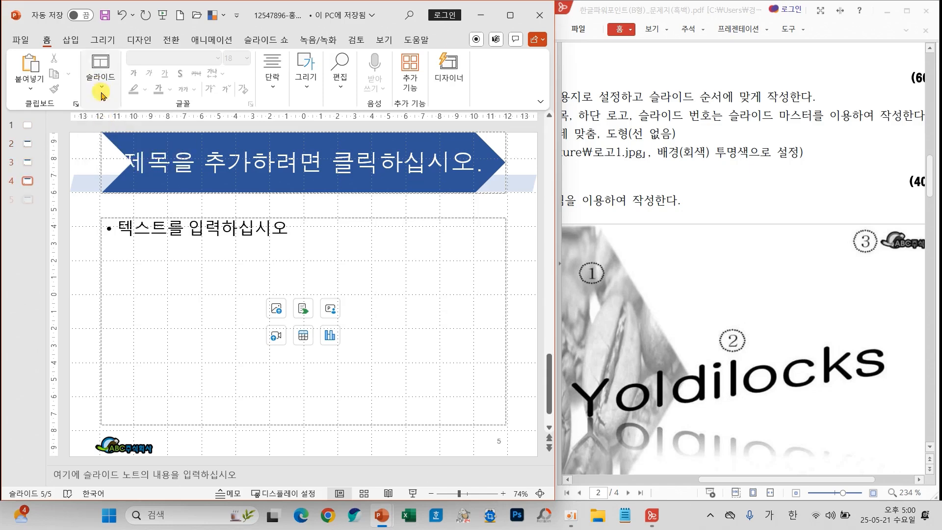
pyautogui.click(101, 91)
pyautogui.click(106, 123)
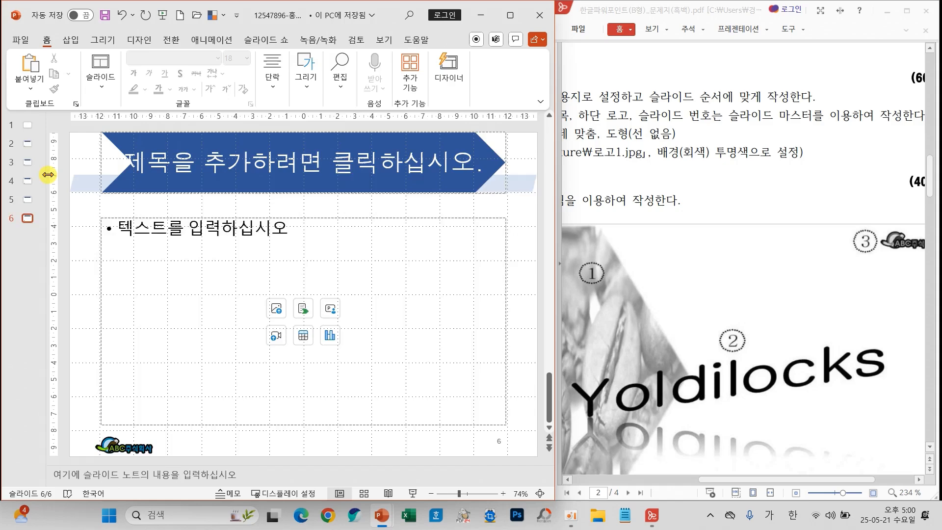
# Step: Enlarge the slide thumbnails, compare slides 1 and 2 for the master's title shape, logo and slide number, and shrink the thumbnails again
pyautogui.moveTo(47, 175); pyautogui.dragTo(100, 176)
pyautogui.click(63, 150)
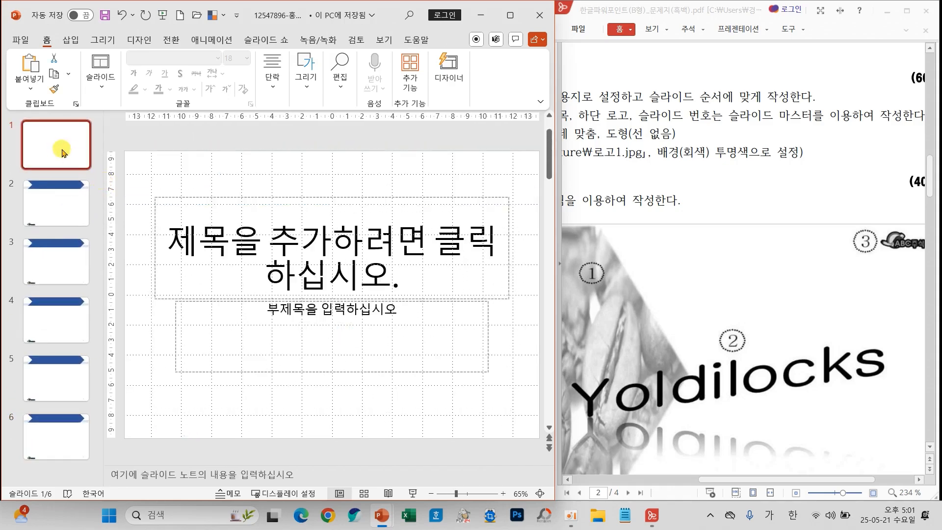
pyautogui.click(65, 202)
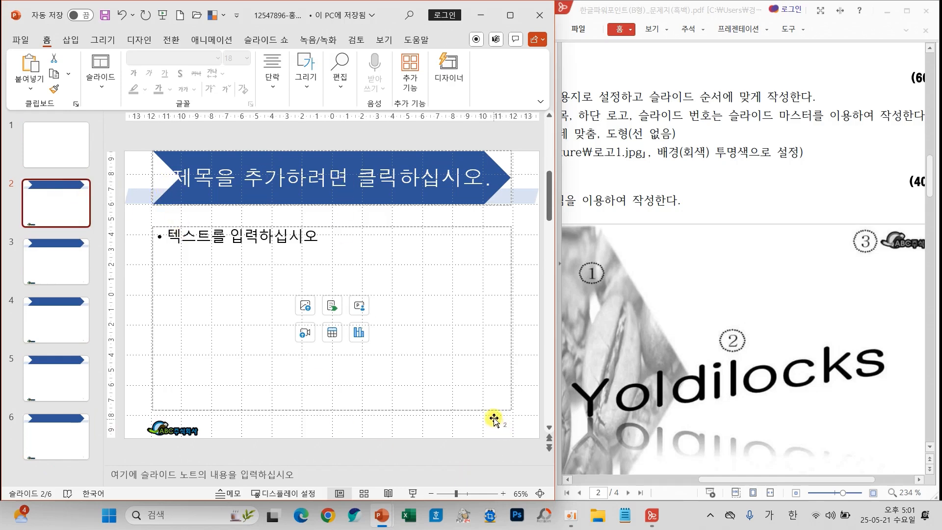
pyautogui.click(59, 140)
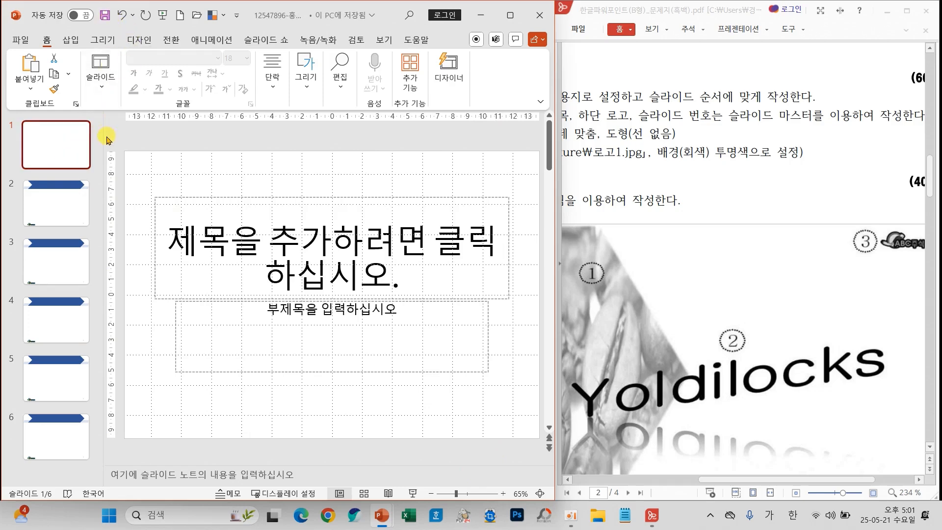
pyautogui.moveTo(101, 136); pyautogui.dragTo(47, 148)
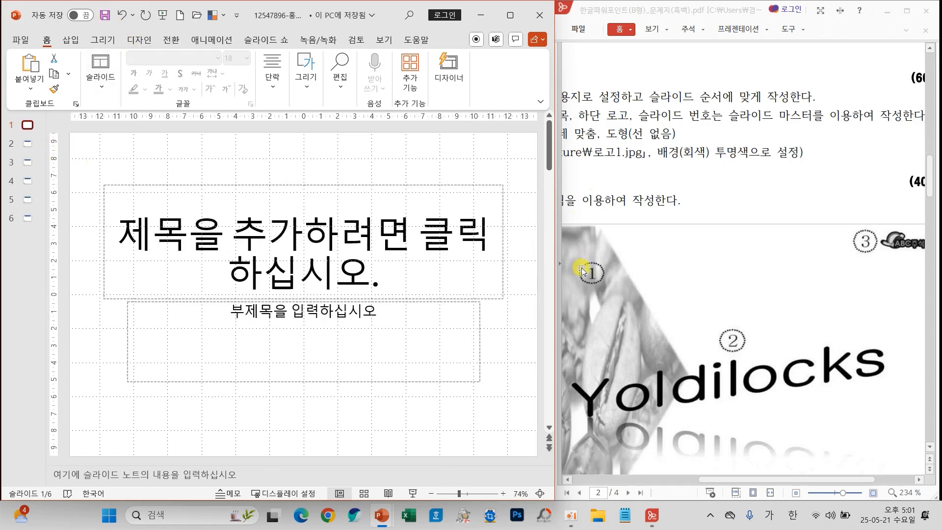
# Step: Examine the slide 1 cover design conditions and sample output in the exam PDF and return to the presentation
pyautogui.moveTo(739, 483); pyautogui.dragTo(624, 482)
pyautogui.scroll(-2, 829, 402)
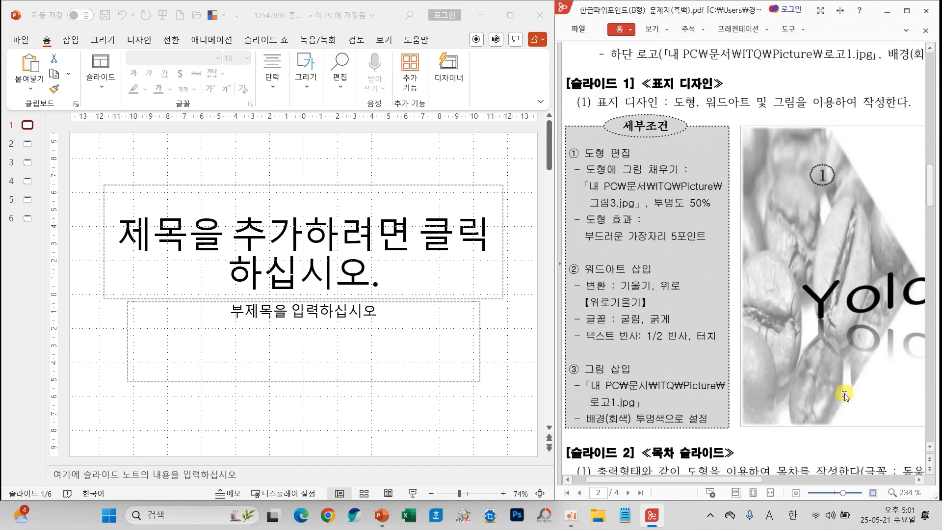
pyautogui.hscroll(2, 735, 225)
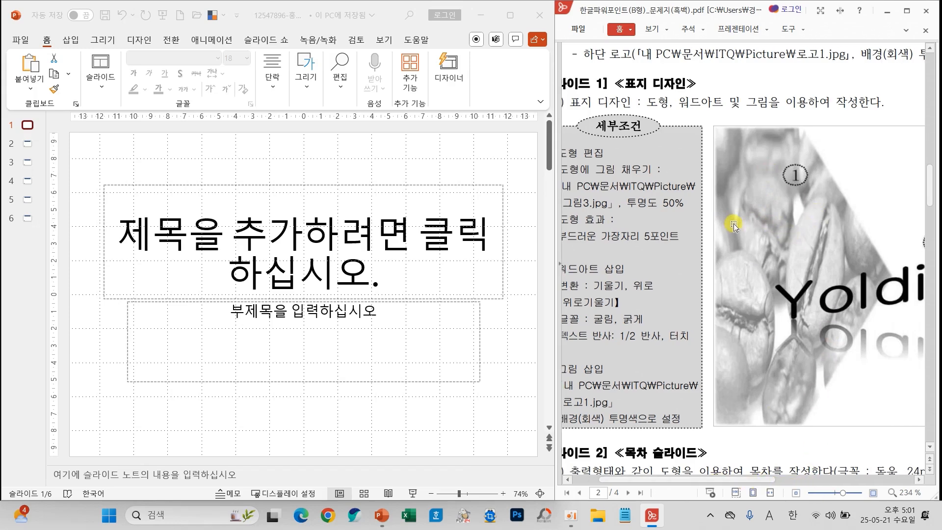
pyautogui.click(87, 161)
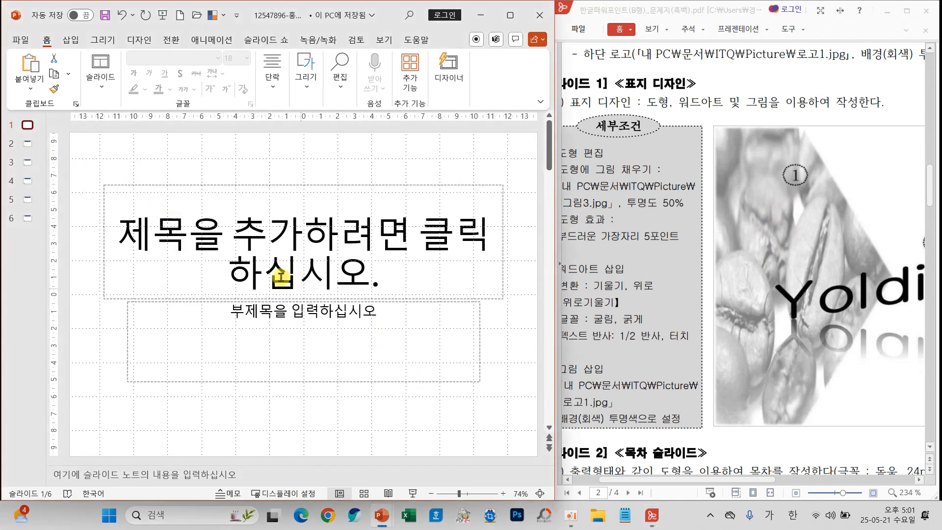
# Step: Apply the fonts 굴림, 돋움 and 궁서 in turn to slide 1's title placeholder and check the recently used fonts list
pyautogui.click(104, 224)
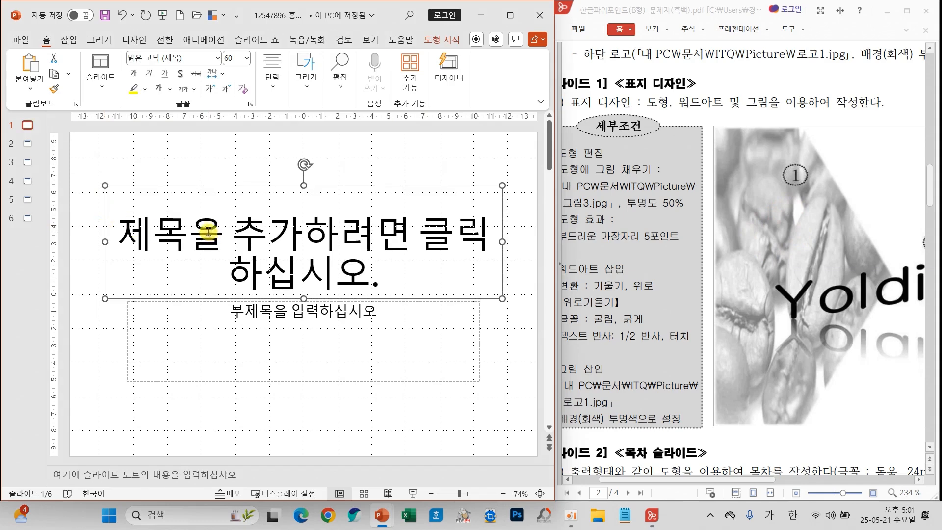
pyautogui.click(201, 58)
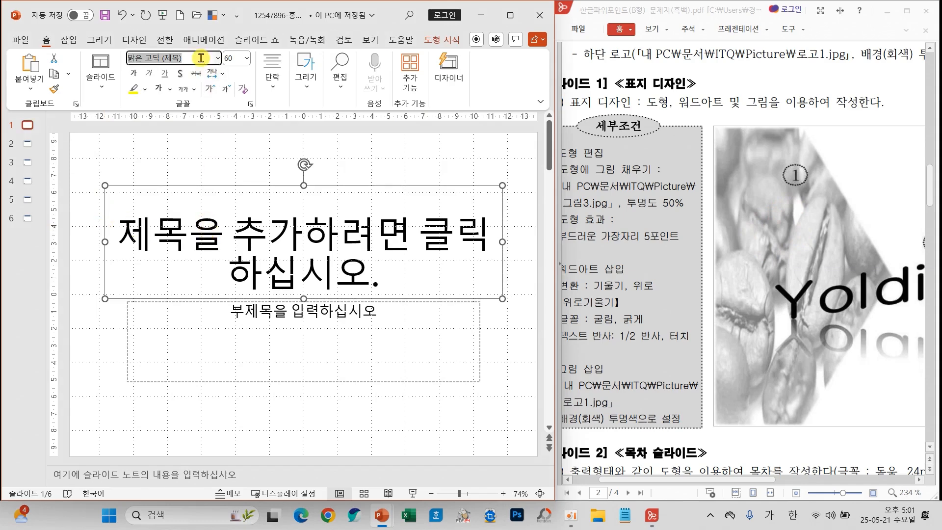
pyautogui.write('구')
pyautogui.write('림')
pyautogui.press('Return')
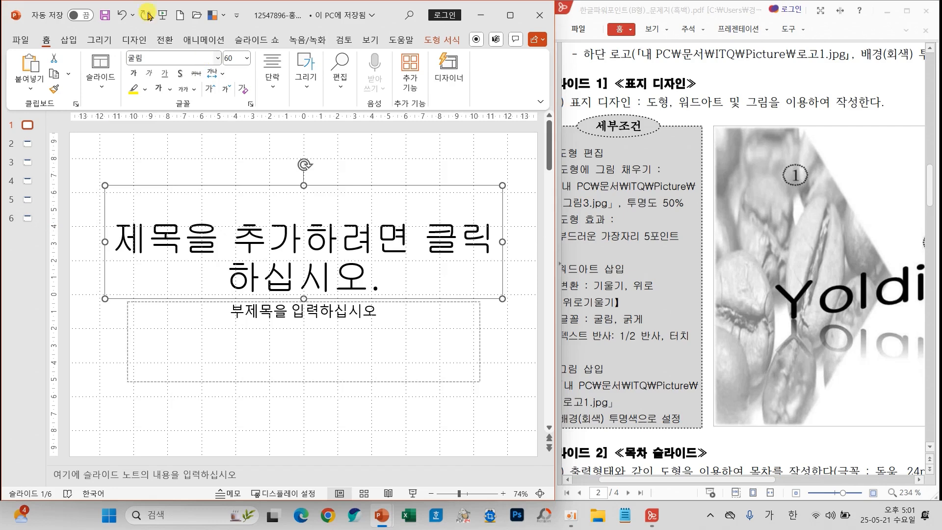
pyautogui.click(152, 56)
pyautogui.write('돋')
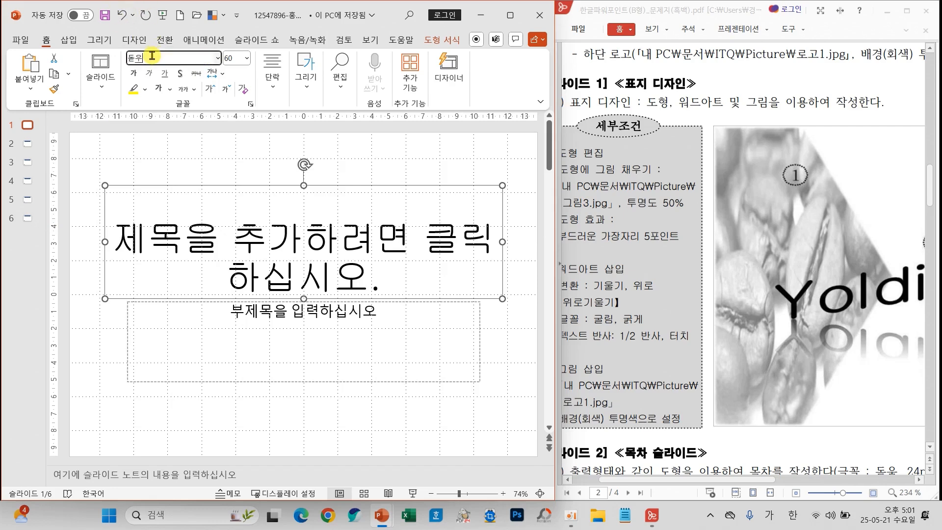
pyautogui.write('움')
pyautogui.press('Return')
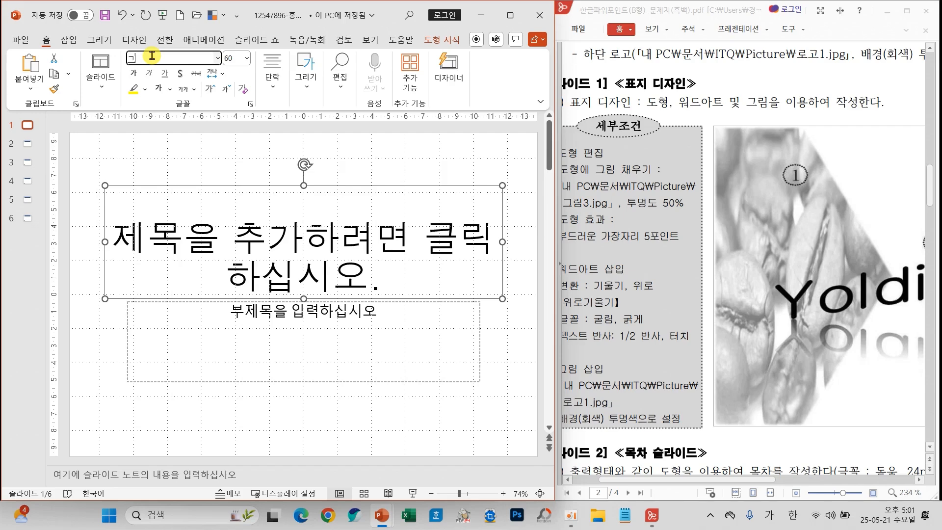
pyautogui.press('Return')
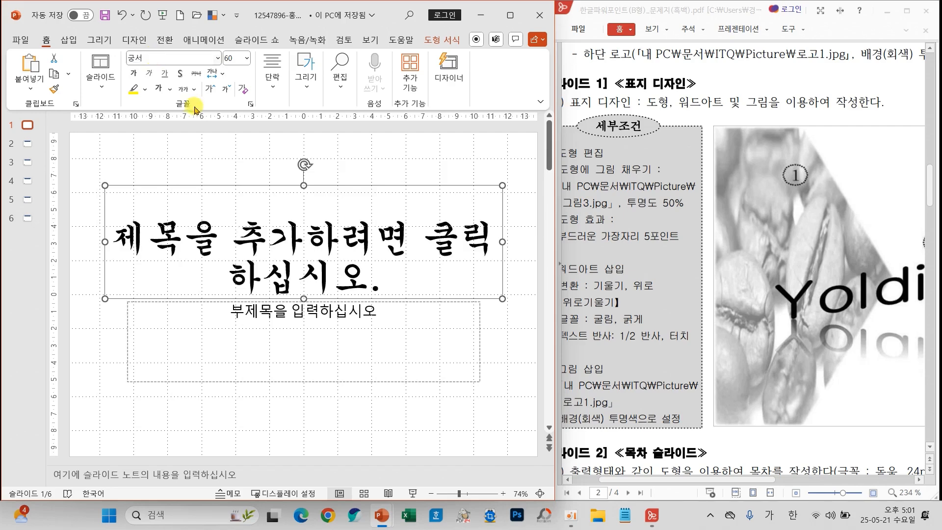
pyautogui.click(217, 59)
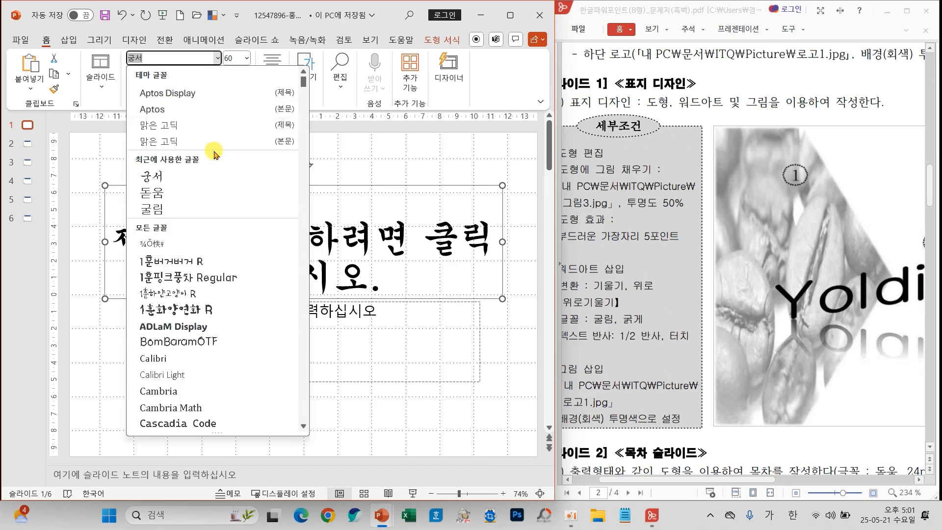
pyautogui.moveTo(124, 156)
pyautogui.mouseDown()
pyautogui.moveTo(212, 195)
pyautogui.moveTo(228, 221)
pyautogui.mouseUp()
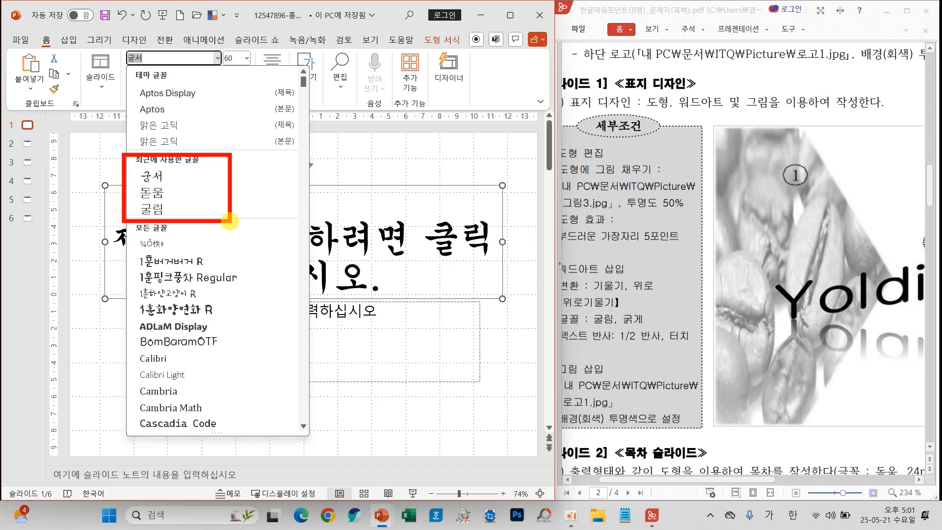
pyautogui.press('Escape')
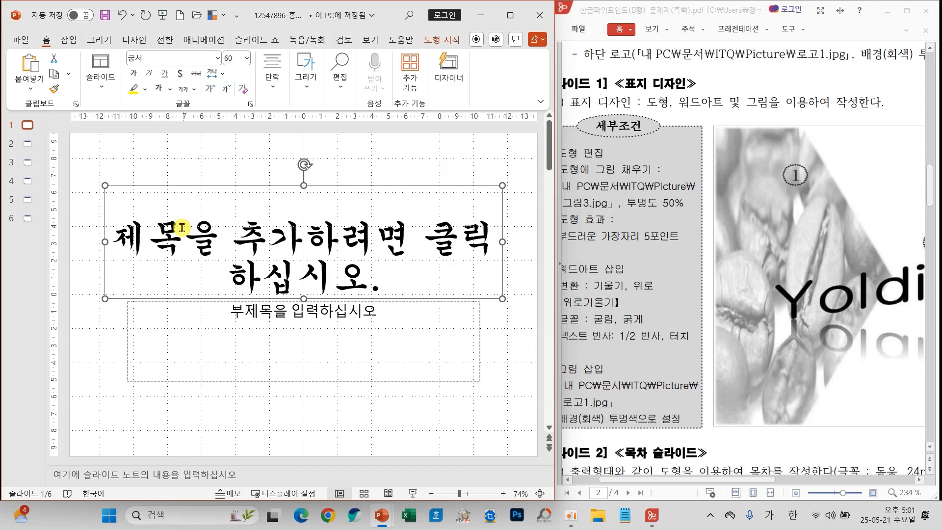
# Step: Delete both the title and subtitle placeholders from slide 1
pyautogui.click(93, 178)
pyautogui.moveTo(93, 178); pyautogui.dragTo(529, 418)
pyautogui.press('Delete')
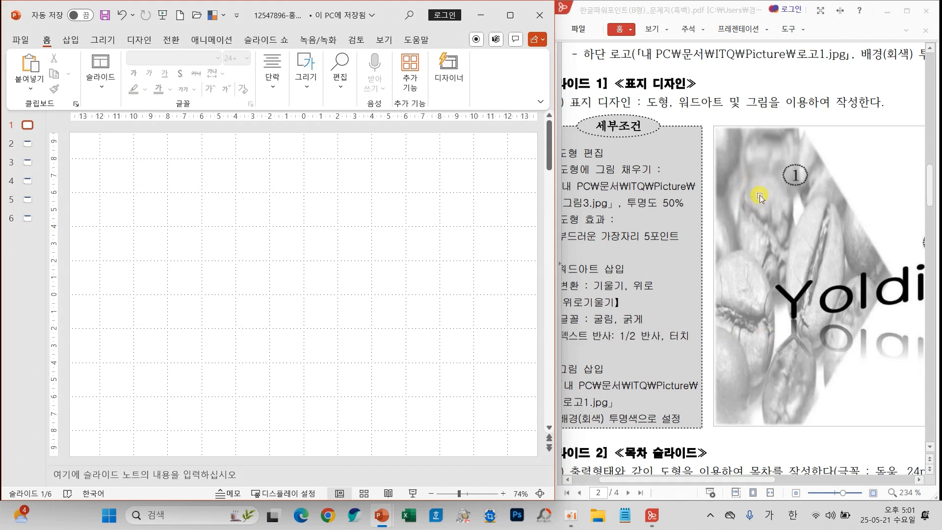
# Step: Draw a pentagon block arrow over the left half of slide 1, spanning the slide's full height
pyautogui.click(302, 97)
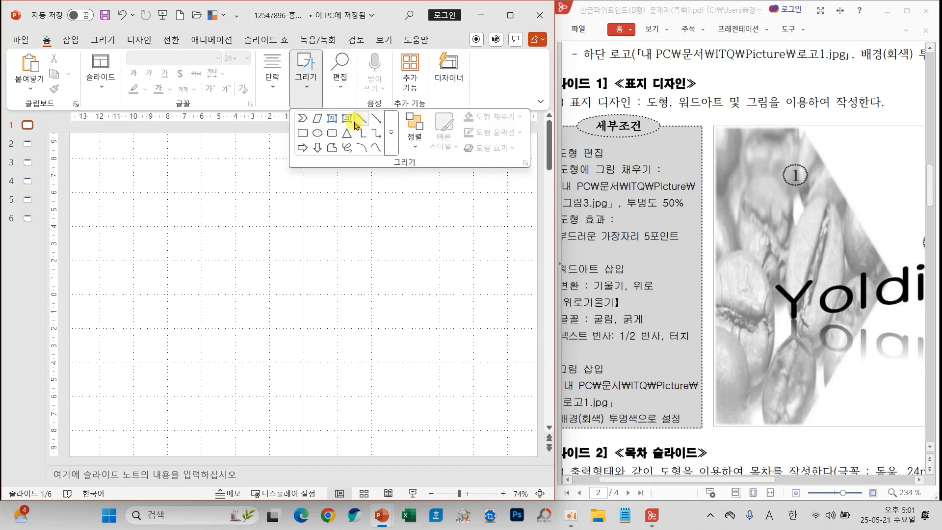
pyautogui.click(390, 141)
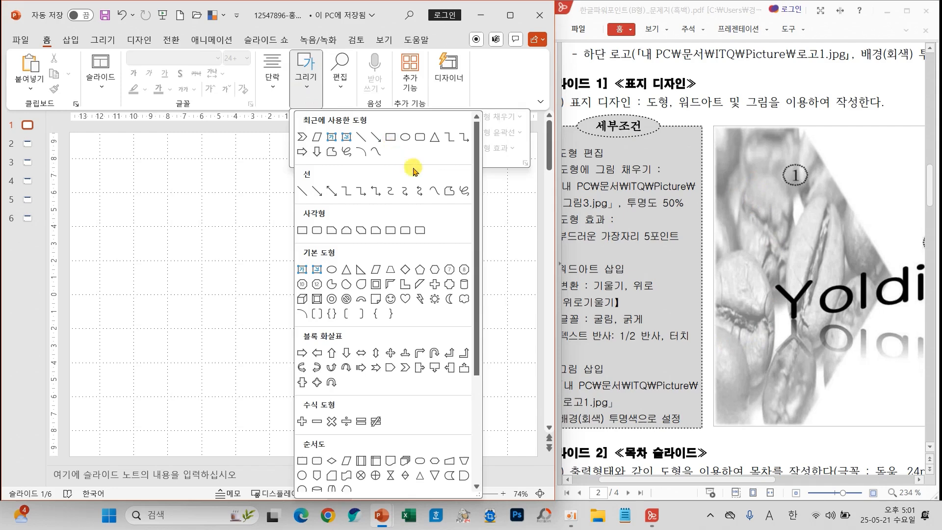
pyautogui.click(390, 369)
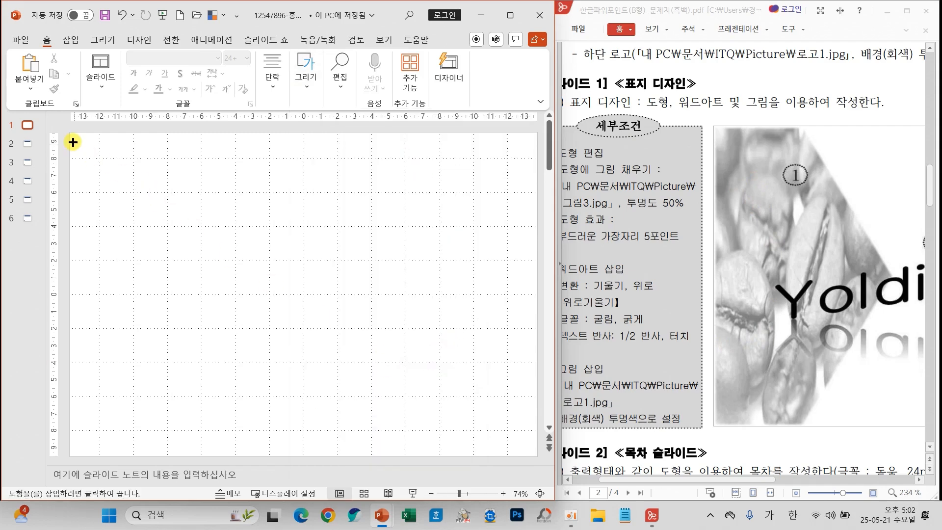
pyautogui.moveTo(69, 132); pyautogui.dragTo(304, 456)
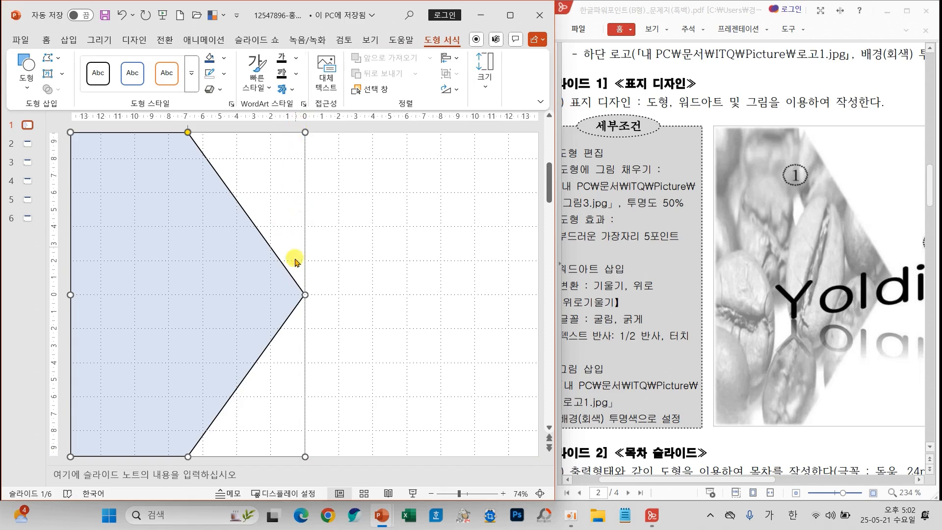
pyautogui.hotkey('ctrl', '2')
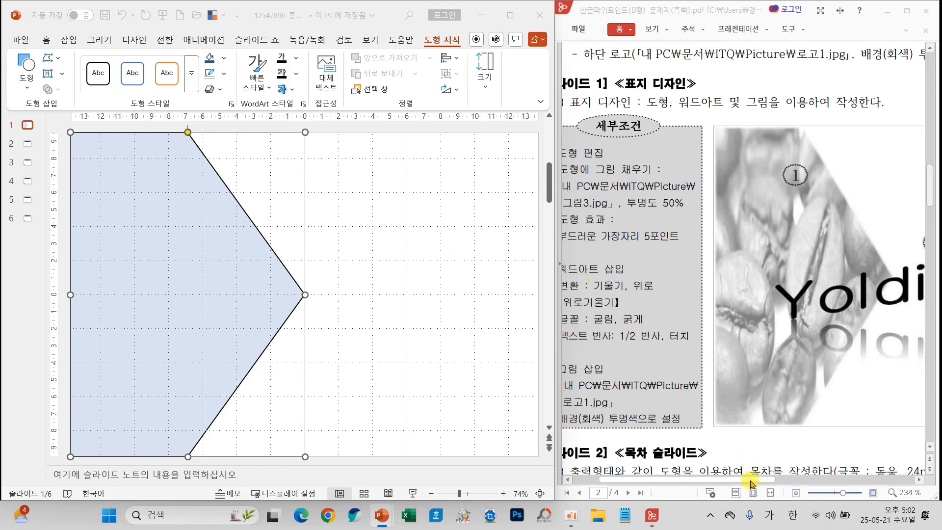
# Step: Compare with the PDF sample and narrow the pentagon arrow so its tip ends about 2 cm left of the slide's centre
pyautogui.moveTo(749, 479)
pyautogui.mouseDown()
pyautogui.moveTo(879, 481)
pyautogui.moveTo(758, 481)
pyautogui.mouseUp()
pyautogui.click(306, 296)
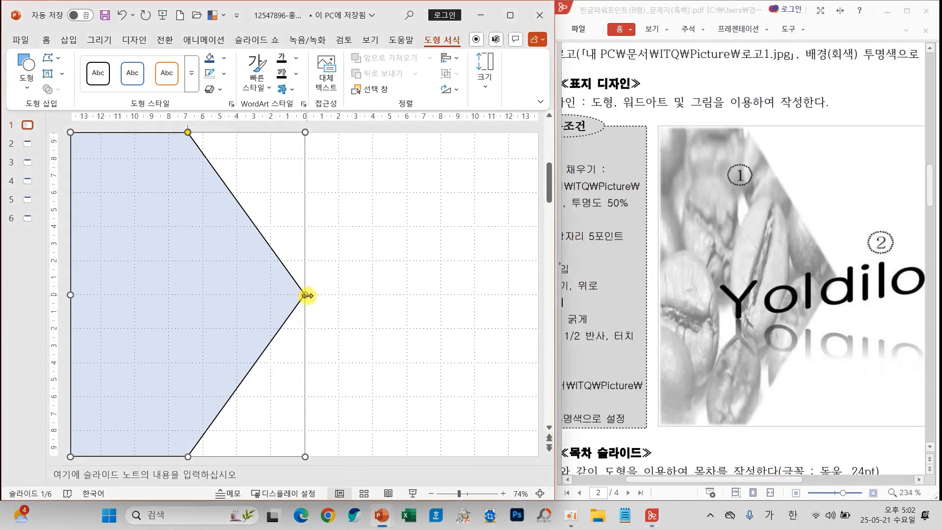
pyautogui.moveTo(307, 296); pyautogui.dragTo(273, 294)
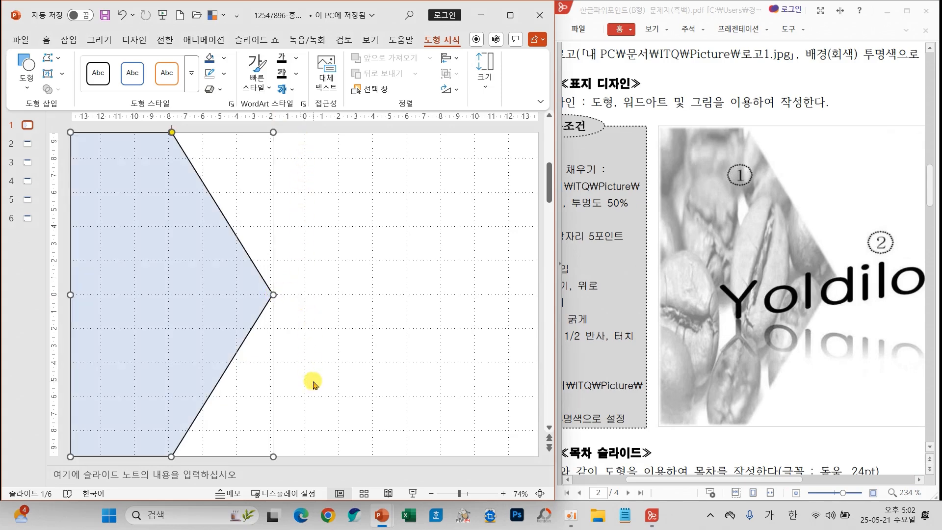
# Step: Fill slide 1's pentagon arrow with the picture 그림3.jpg from the ITQ Picture folder, as the exam PDF specifies
pyautogui.moveTo(672, 480); pyautogui.dragTo(628, 481)
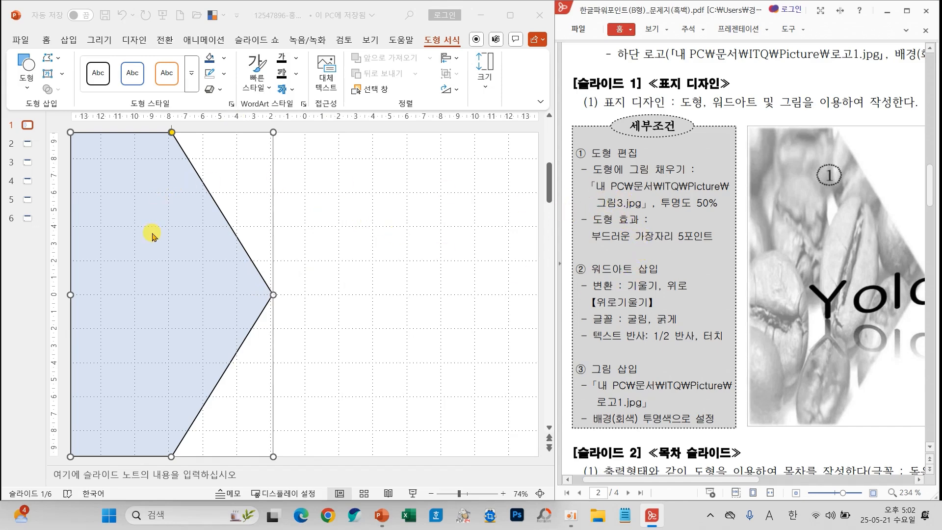
pyautogui.click(224, 58)
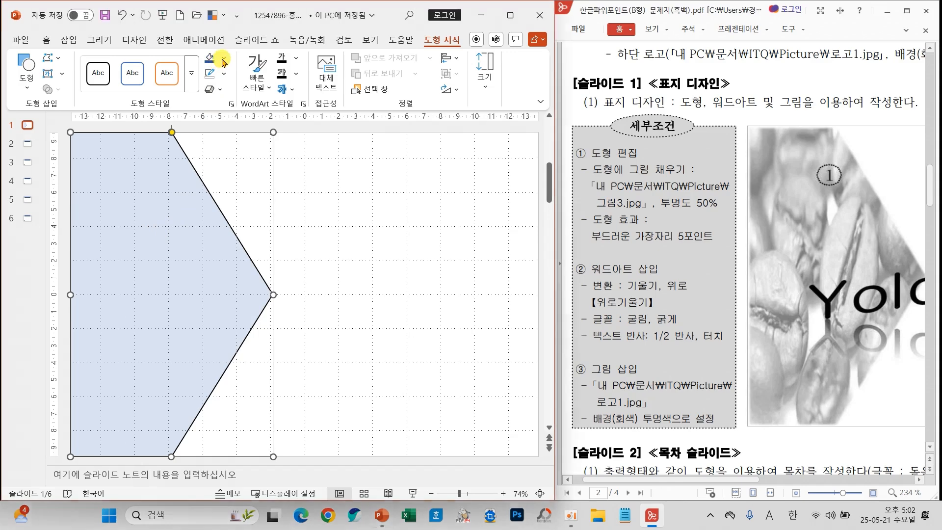
pyautogui.click(224, 57)
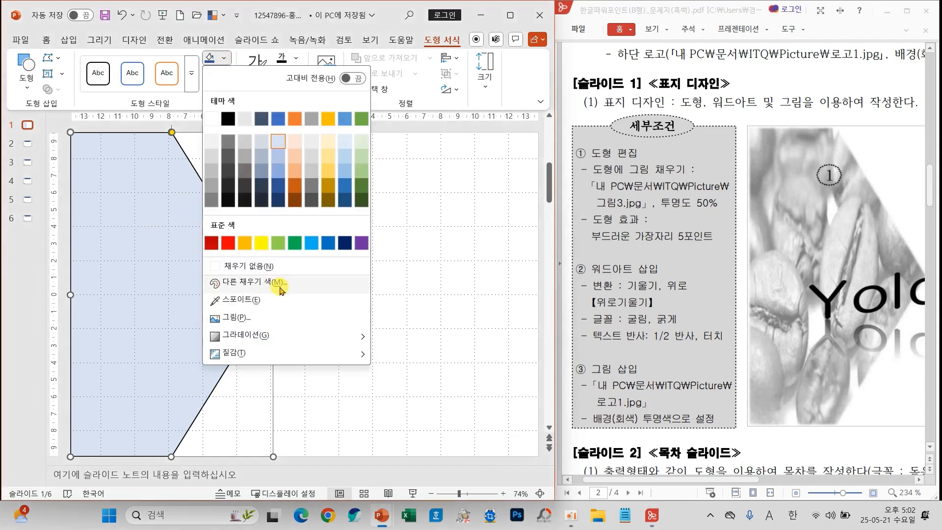
pyautogui.click(235, 323)
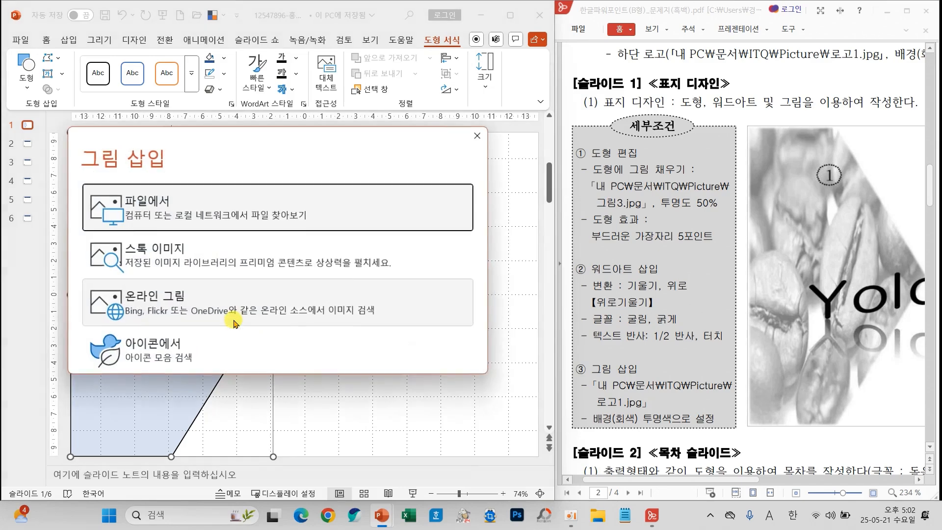
pyautogui.click(151, 206)
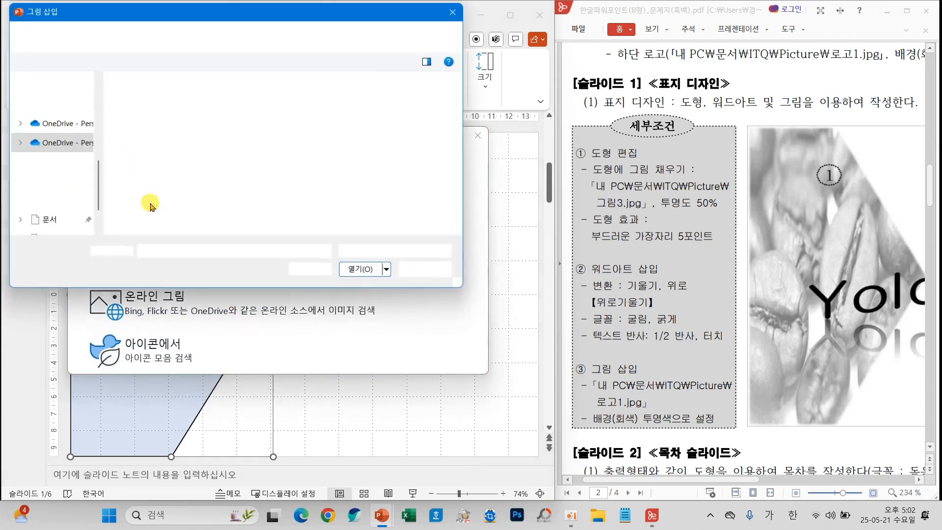
pyautogui.click(277, 122)
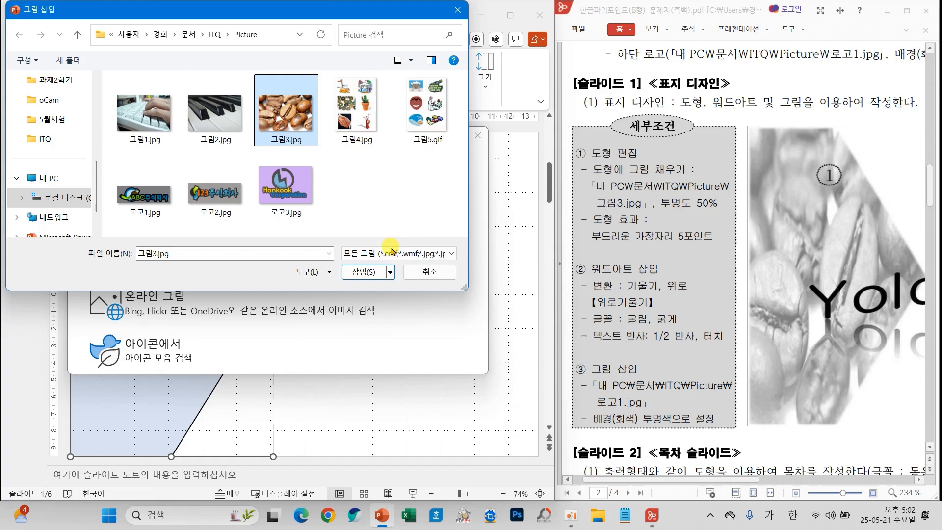
pyautogui.click(363, 271)
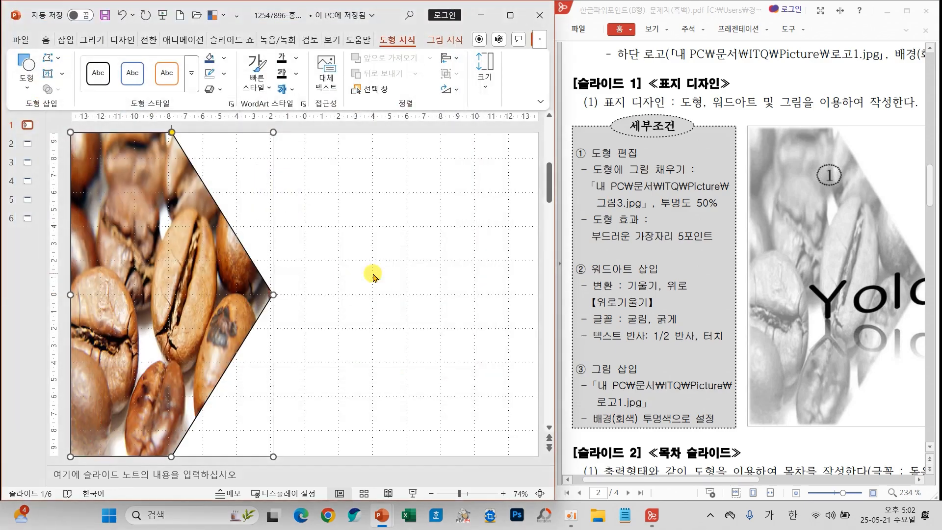
# Step: Set the transparency of the pentagon arrow's picture fill to 50%
pyautogui.moveTo(689, 190)
pyautogui.mouseDown()
pyautogui.moveTo(696, 209)
pyautogui.moveTo(633, 232)
pyautogui.moveTo(709, 236)
pyautogui.moveTo(656, 227)
pyautogui.moveTo(670, 223)
pyautogui.mouseUp()
pyautogui.moveTo(142, 256); pyautogui.dragTo(221, 202)
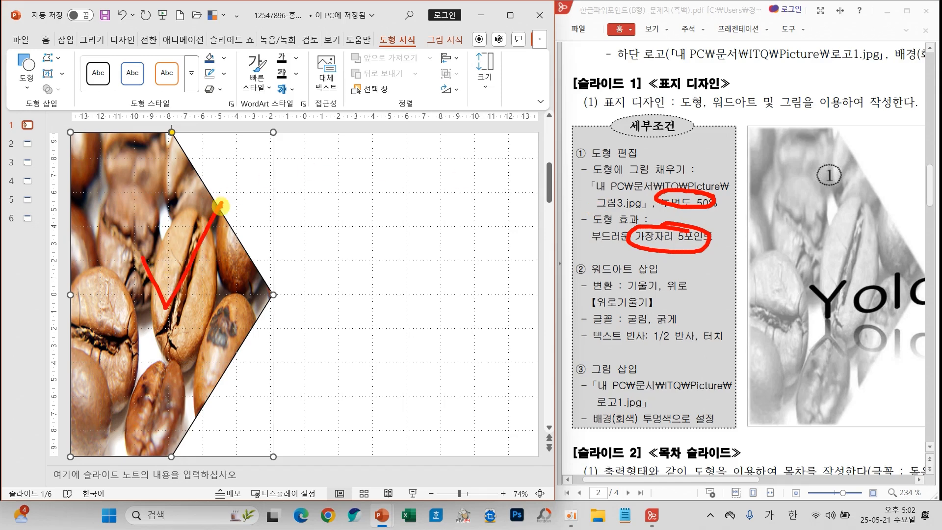
pyautogui.press('Escape')
pyautogui.rightClick(195, 145)
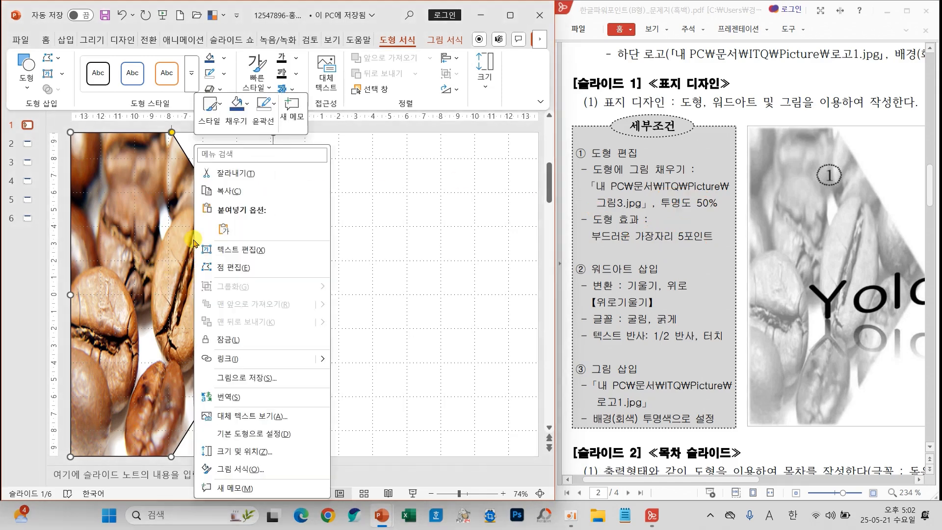
pyautogui.click(249, 471)
pyautogui.click(399, 175)
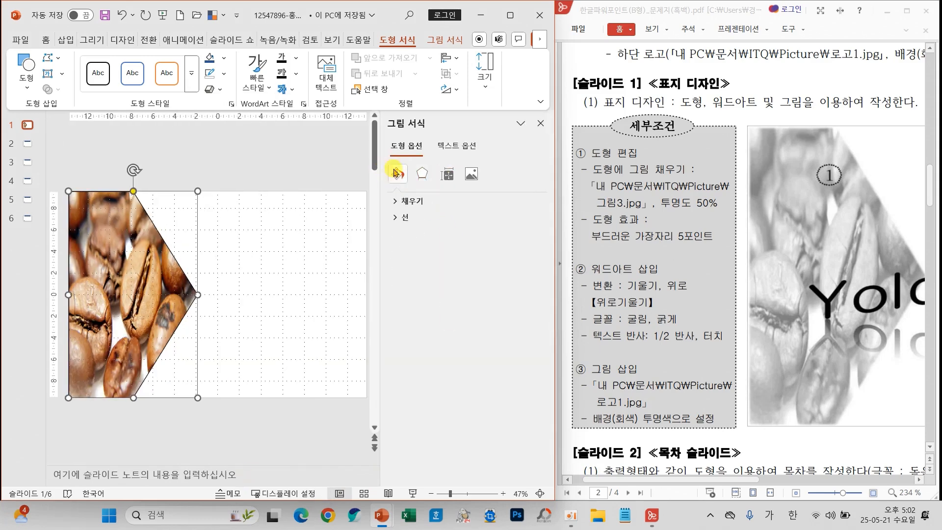
pyautogui.click(403, 201)
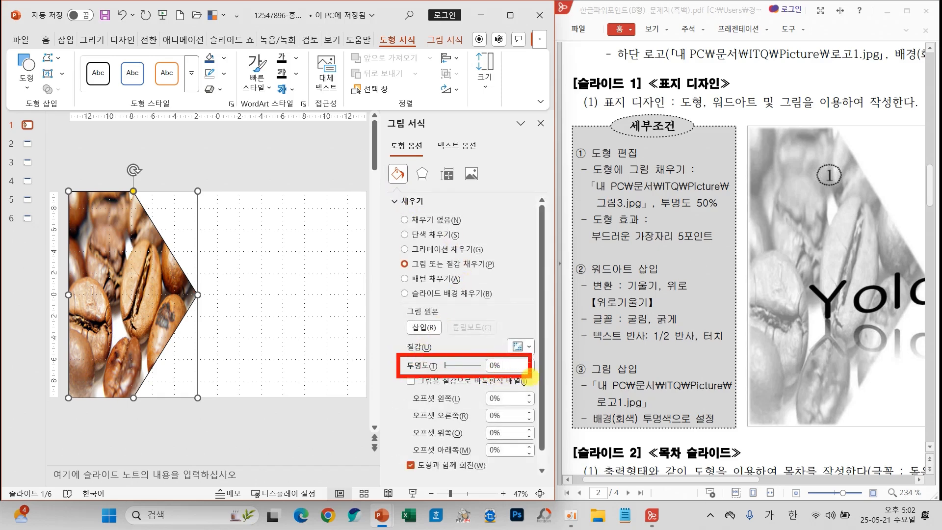
pyautogui.click(490, 365)
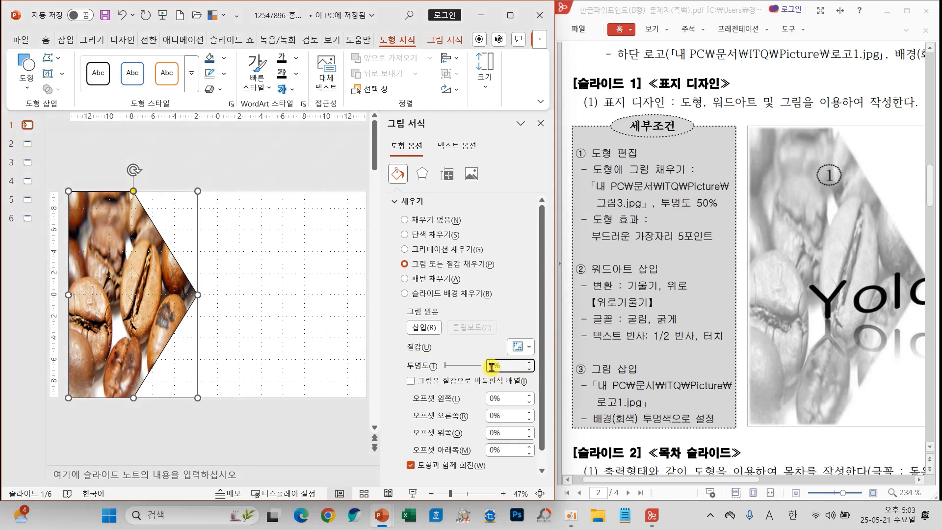
pyautogui.write('5')
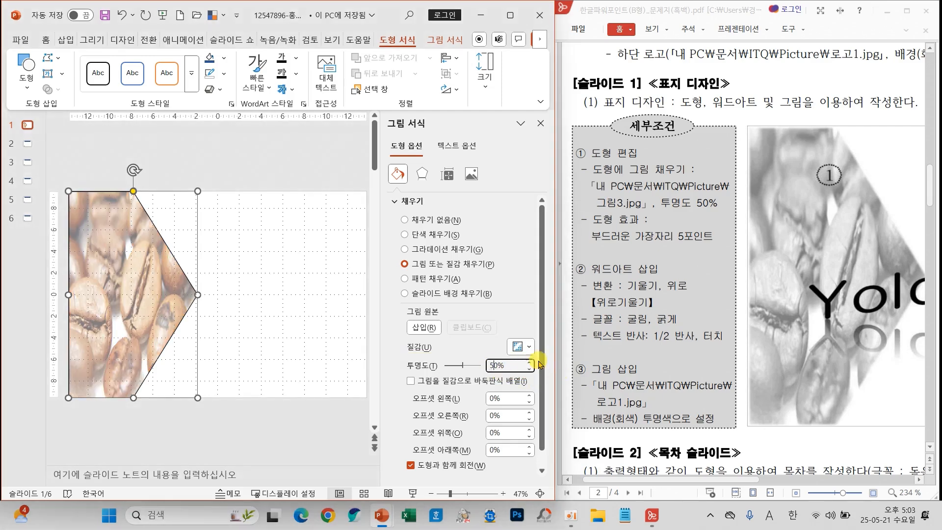
# Step: Apply the 5 pt soft edges (부드러운 가장자리) effect to the pentagon arrow and close the formatting pane
pyautogui.click(423, 174)
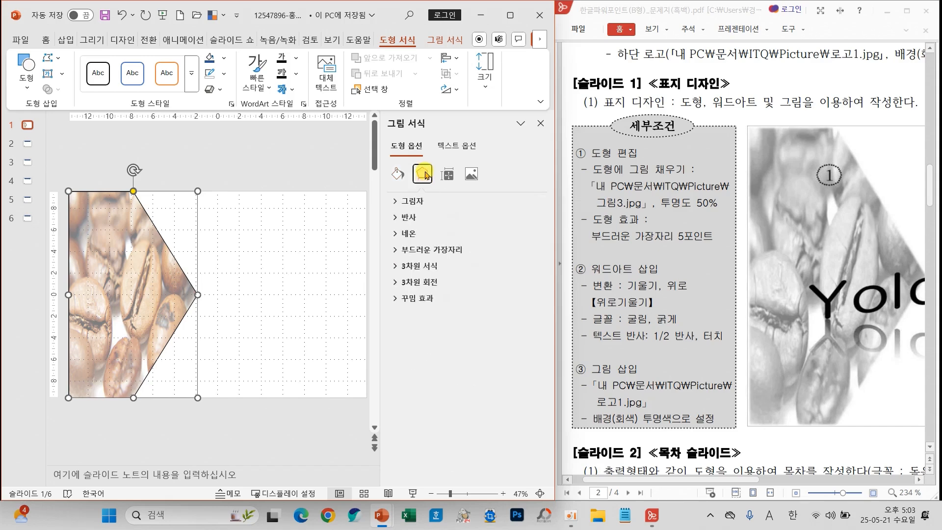
pyautogui.click(432, 250)
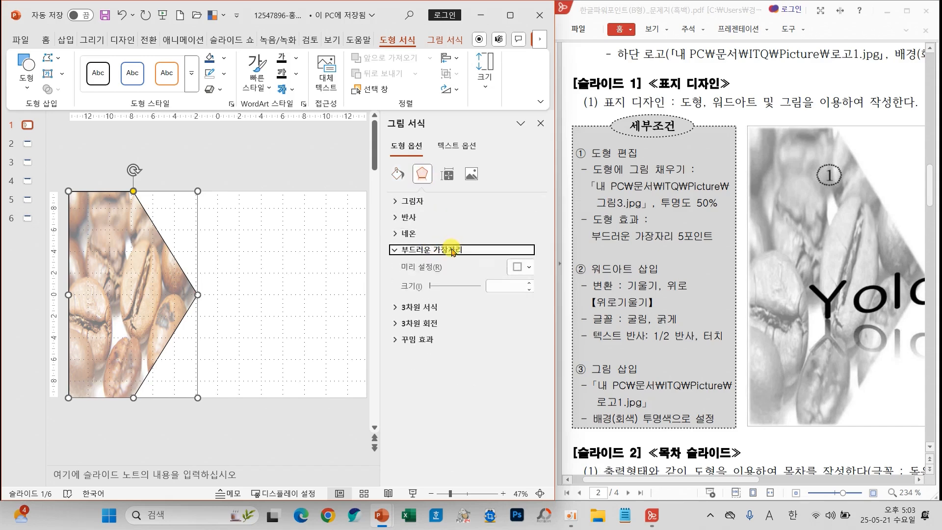
pyautogui.click(521, 267)
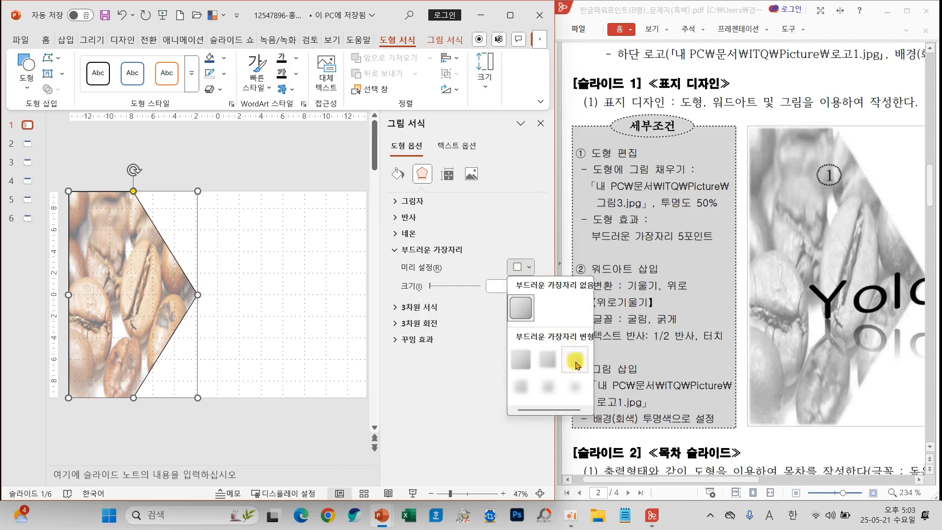
pyautogui.click(577, 363)
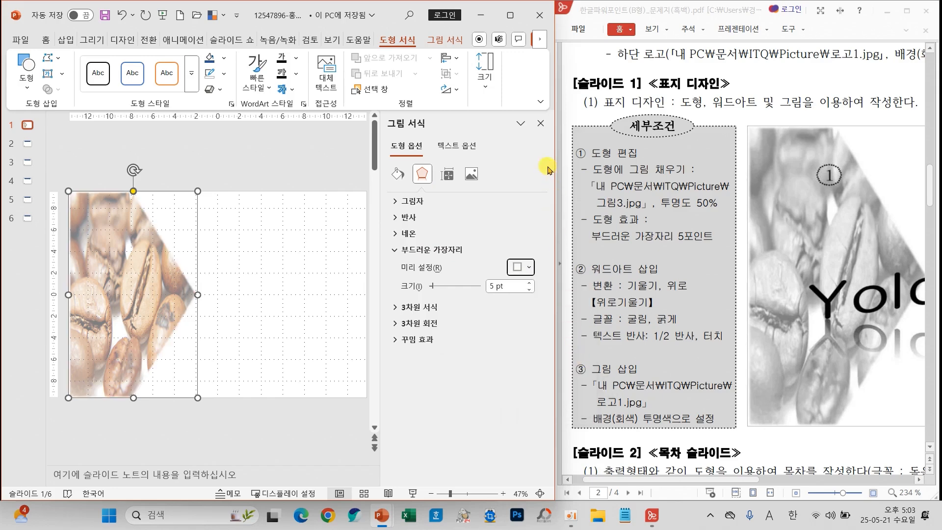
pyautogui.click(542, 123)
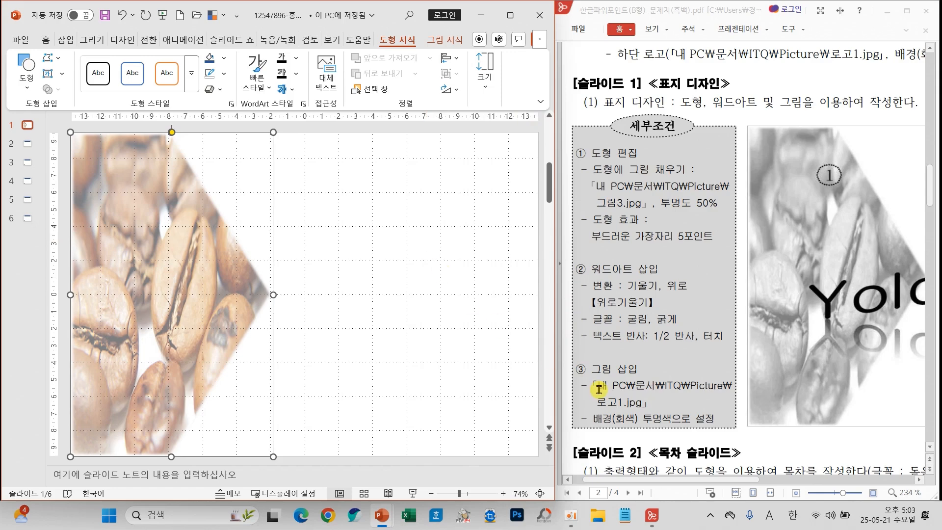
# Step: Check the cover sample in the PDF and insert a WordArt in the orange style with outline on slide 1
pyautogui.moveTo(658, 480); pyautogui.dragTo(757, 484)
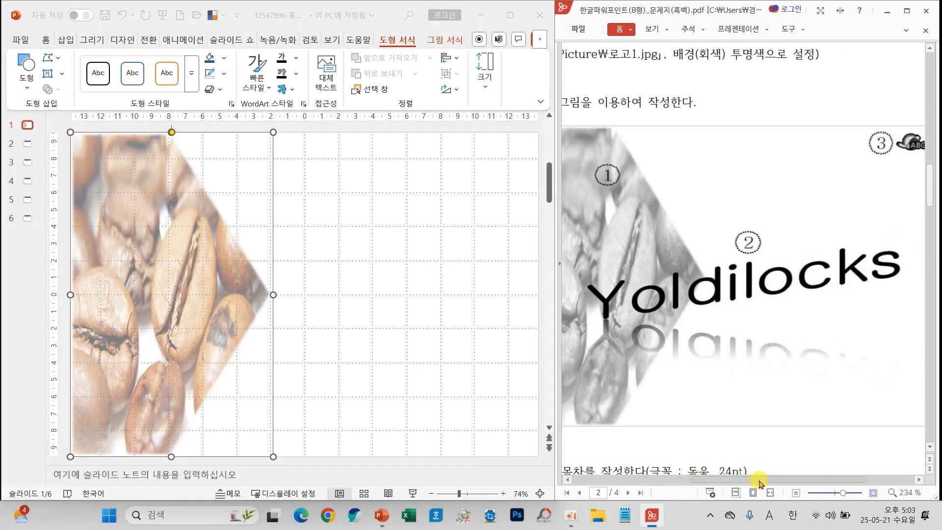
pyautogui.click(315, 225)
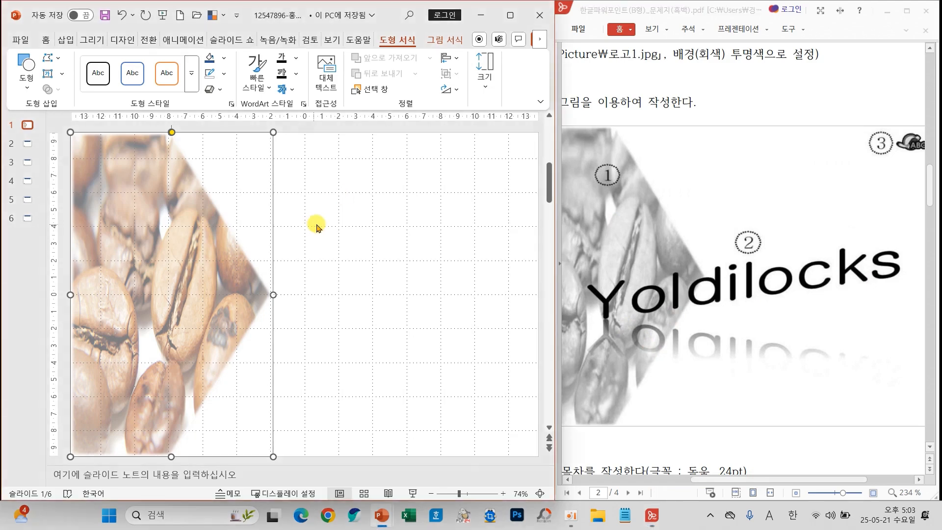
pyautogui.click(351, 220)
pyautogui.click(70, 39)
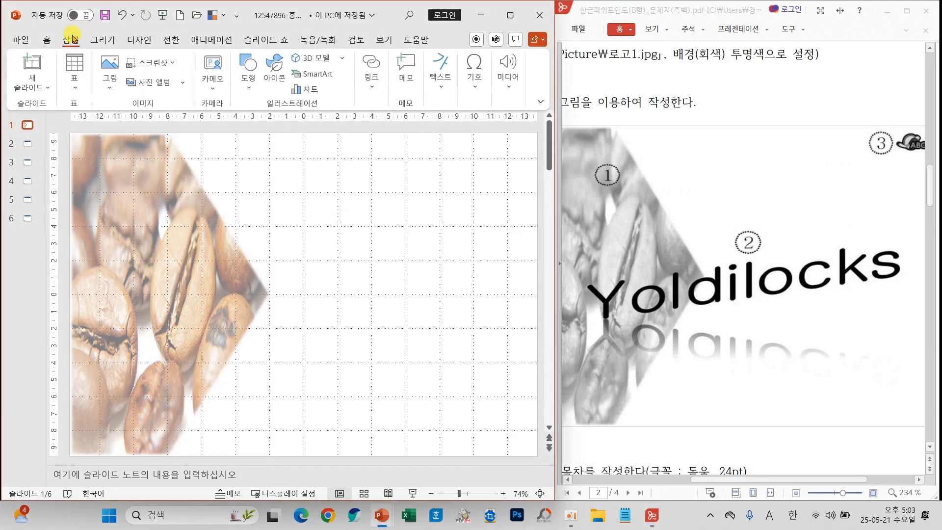
pyautogui.click(435, 93)
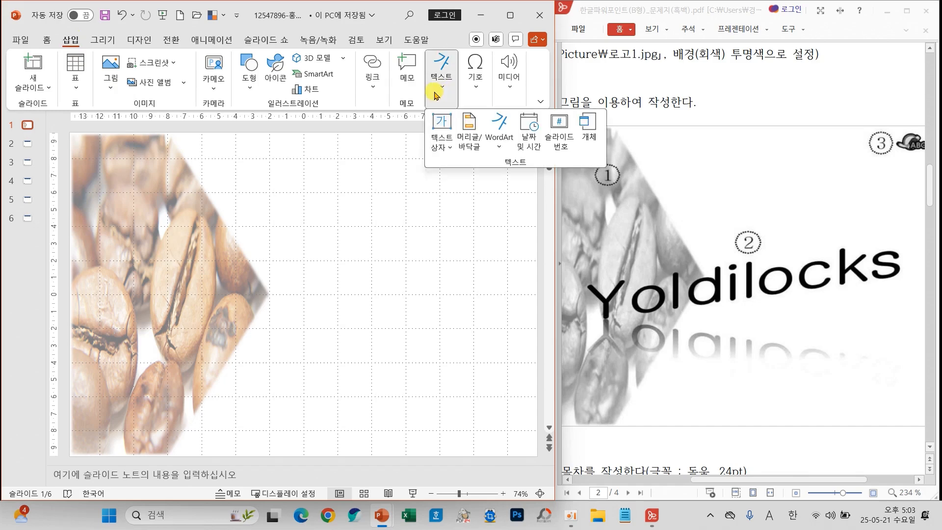
pyautogui.click(501, 152)
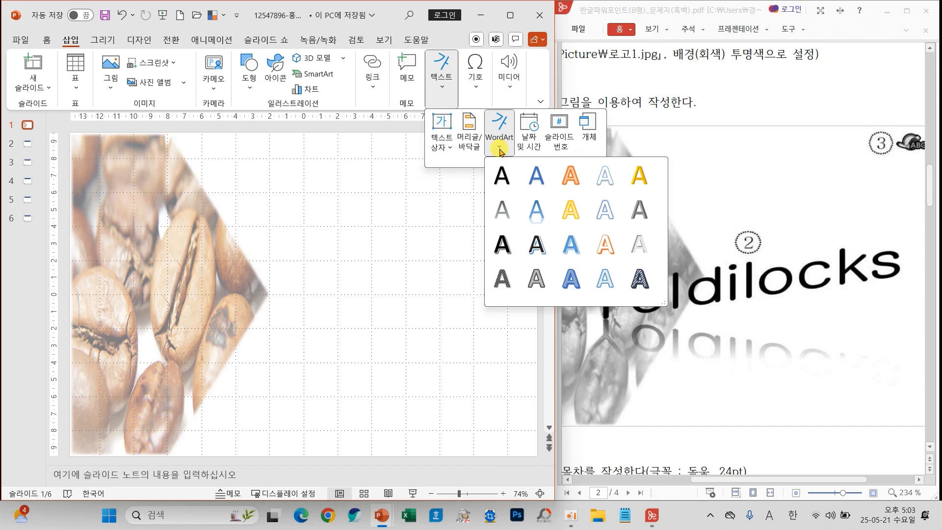
pyautogui.click(571, 177)
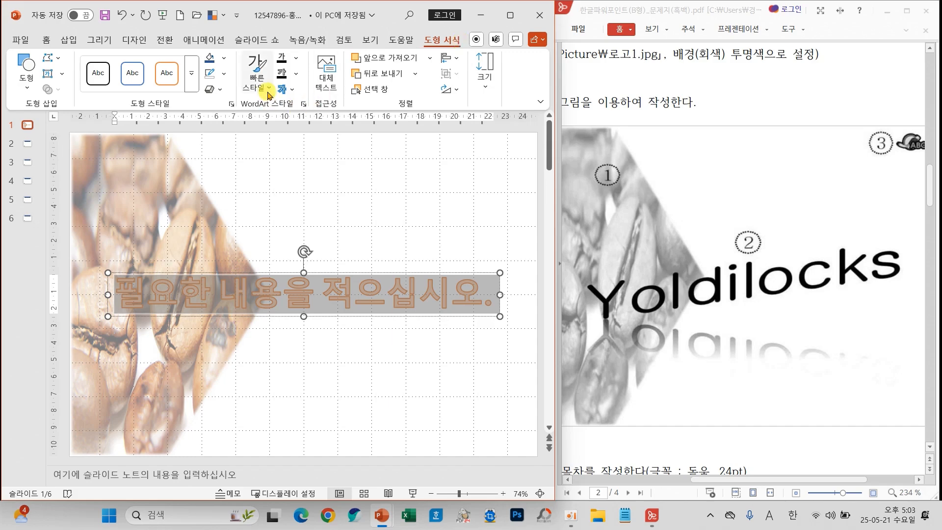
# Step: Clear the inserted WordArt's preset formatting and replace its placeholder text with "Yoldilocks"
pyautogui.click(257, 73)
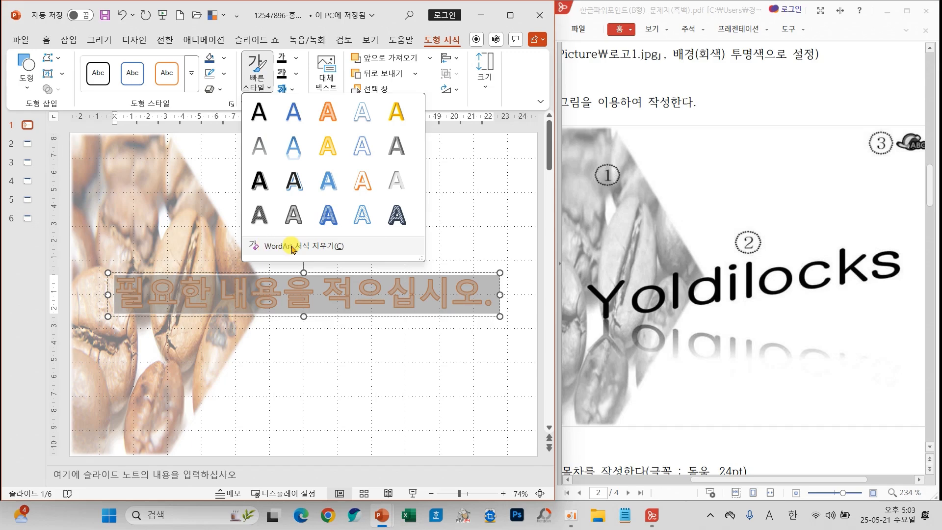
pyautogui.moveTo(236, 231)
pyautogui.mouseDown()
pyautogui.moveTo(369, 265)
pyautogui.moveTo(481, 191)
pyautogui.mouseUp()
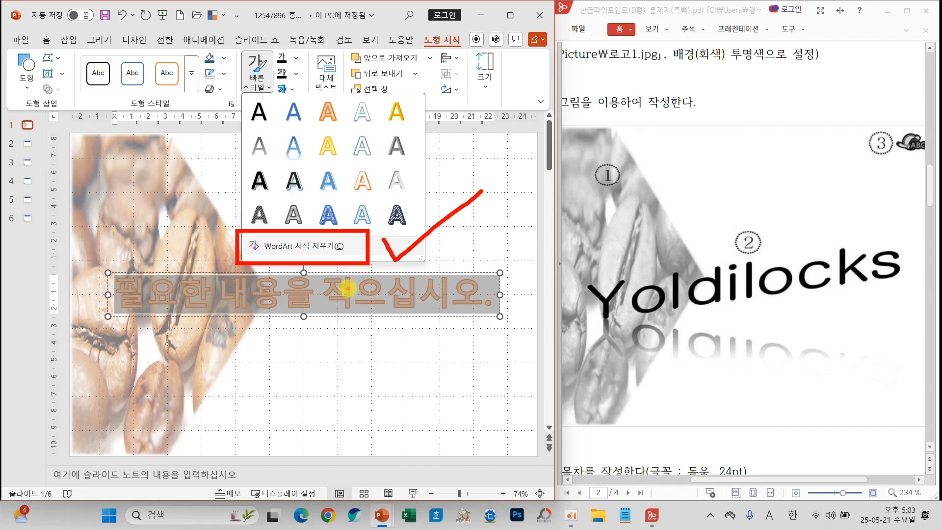
pyautogui.press('Escape')
pyautogui.click(256, 92)
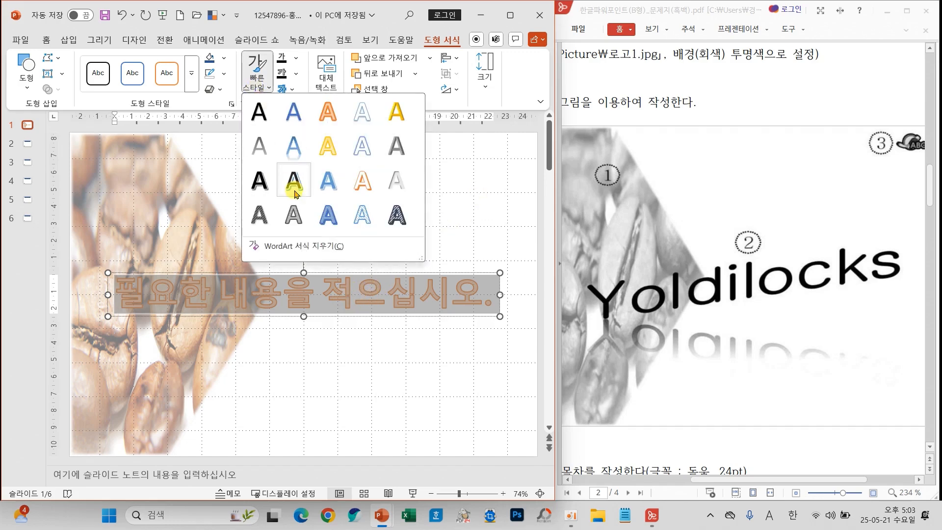
pyautogui.click(296, 247)
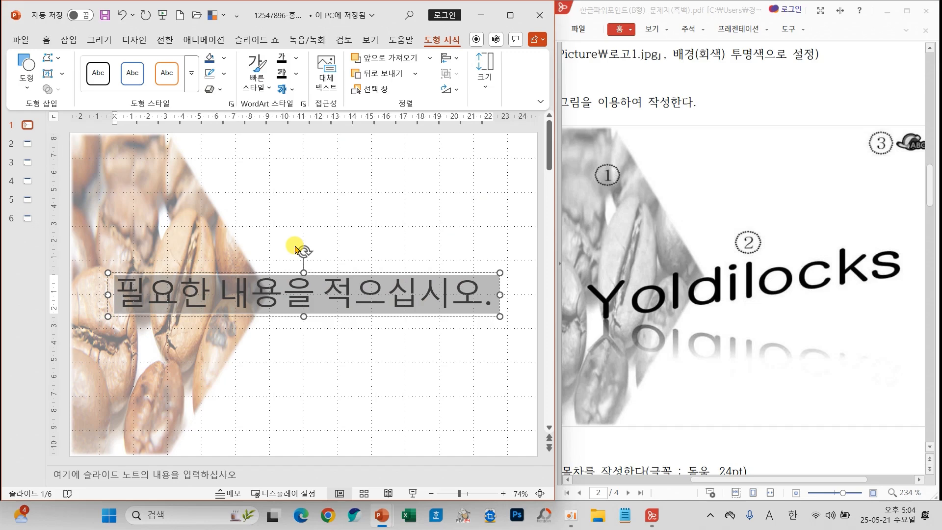
pyautogui.write('Yol')
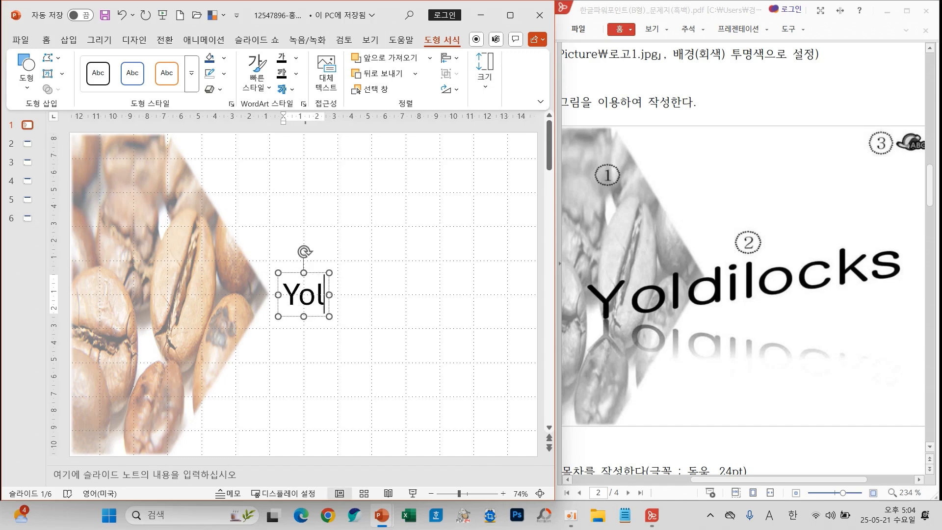
pyautogui.write('dilocks')
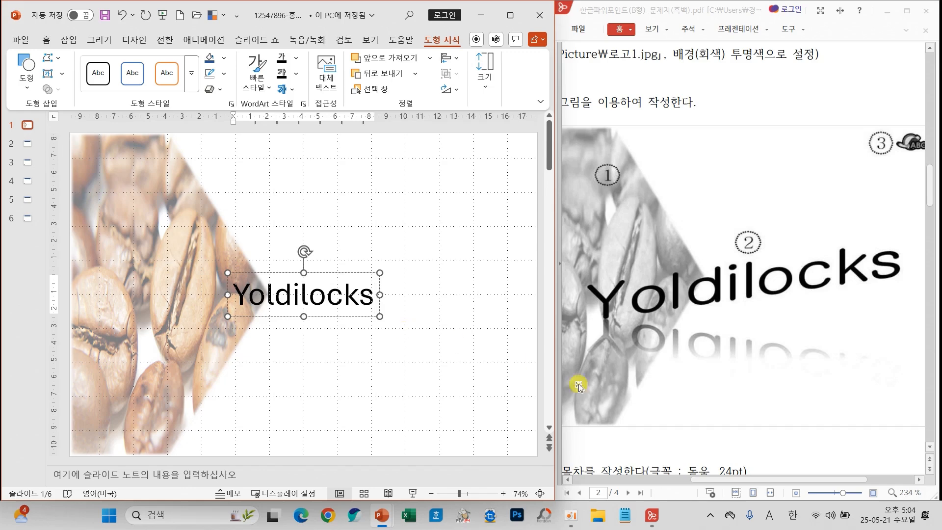
# Step: Check the WordArt conditions in the PDF and apply the upward slant (위로 기울기) transform to the Yoldilocks WordArt
pyautogui.moveTo(706, 479); pyautogui.dragTo(595, 480)
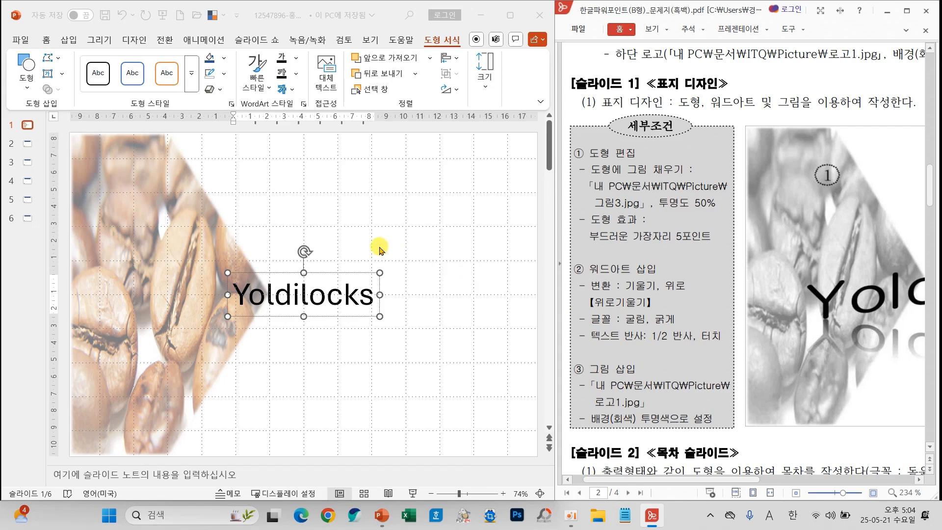
pyautogui.click(349, 273)
pyautogui.click(349, 274)
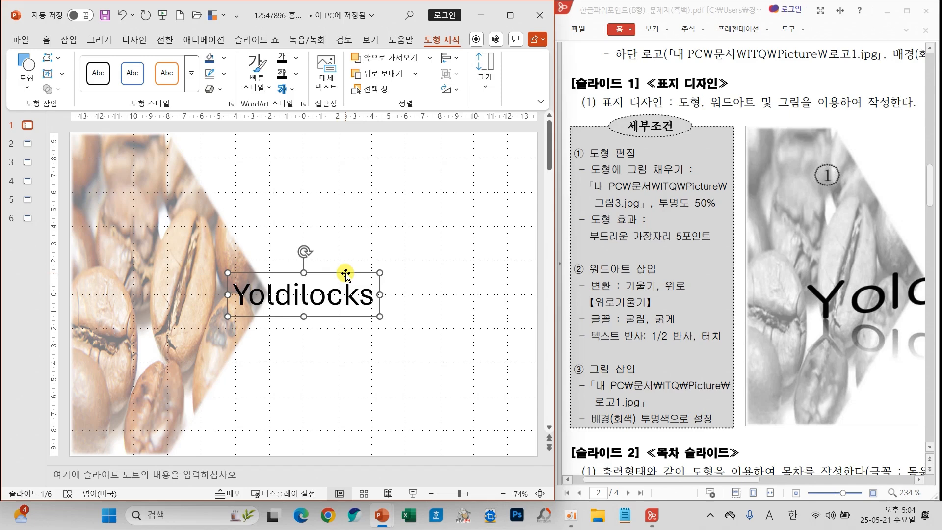
pyautogui.click(295, 90)
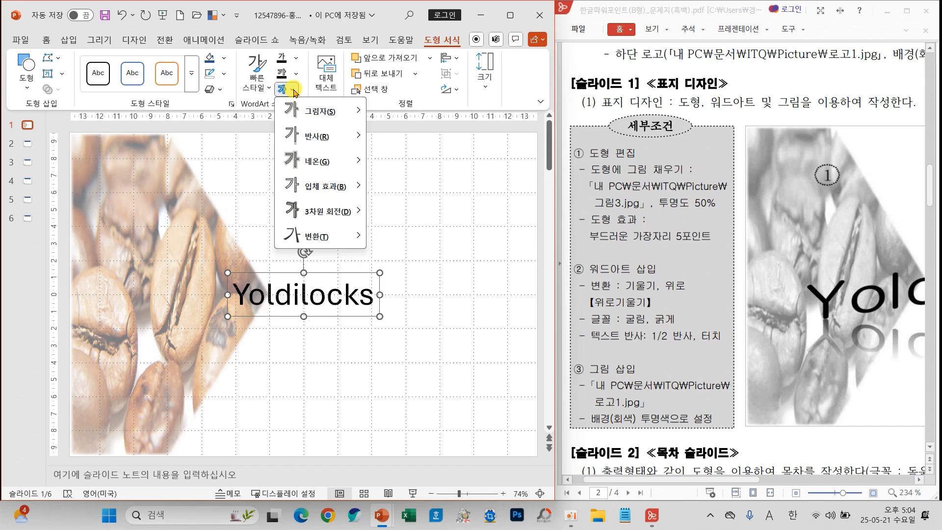
pyautogui.moveTo(315, 235)
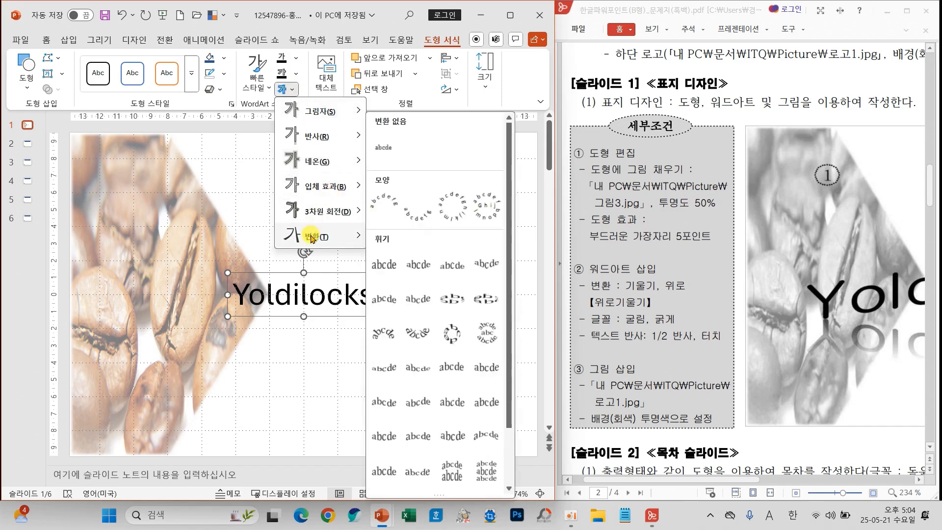
pyautogui.scroll(-2, 504, 242)
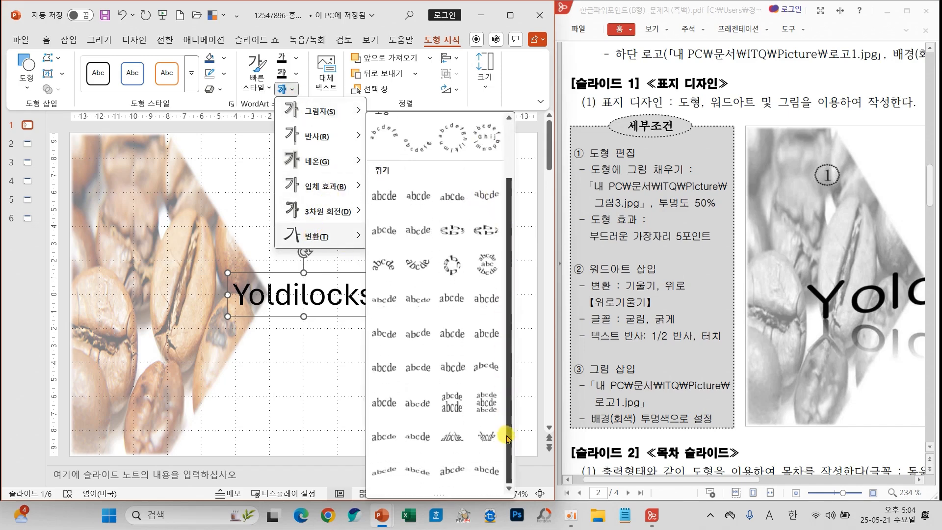
pyautogui.click(381, 475)
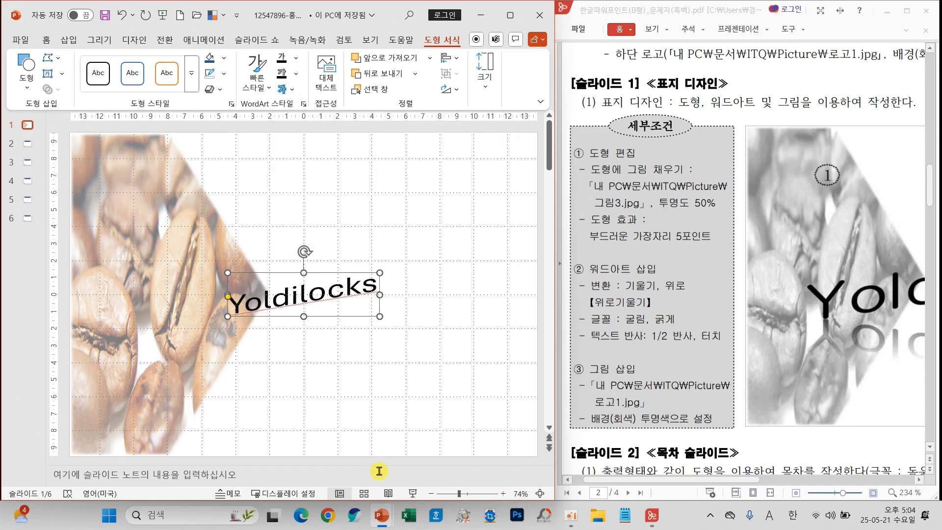
# Step: Apply the half reflection, touching (1/2 반사, 터치) text effect to the Yoldilocks WordArt
pyautogui.click(287, 89)
pyautogui.moveTo(343, 137)
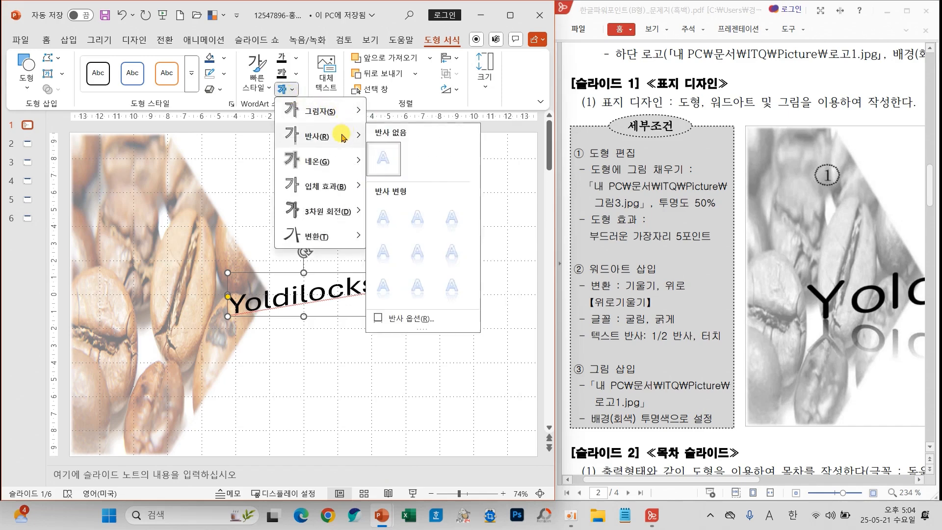
pyautogui.click(416, 223)
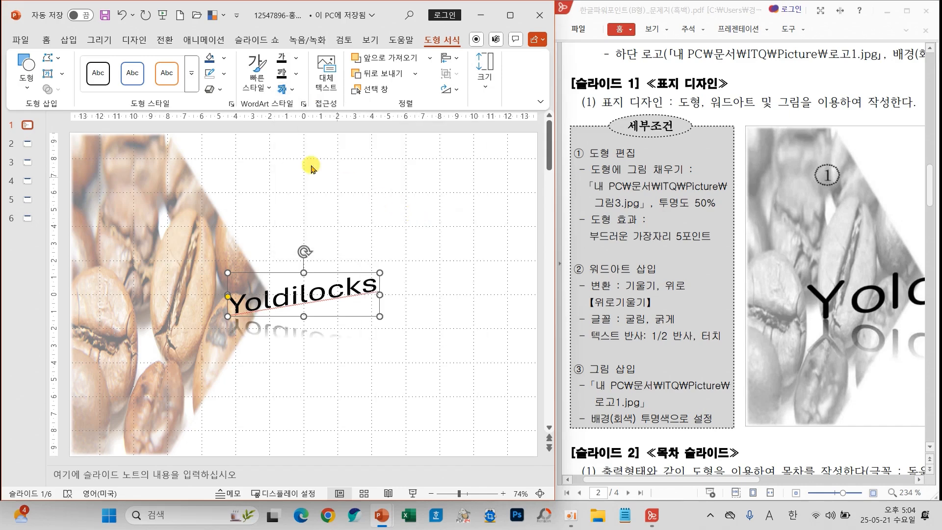
# Step: Set the Yoldilocks WordArt's font to 굴림 and make it bold
pyautogui.click(51, 43)
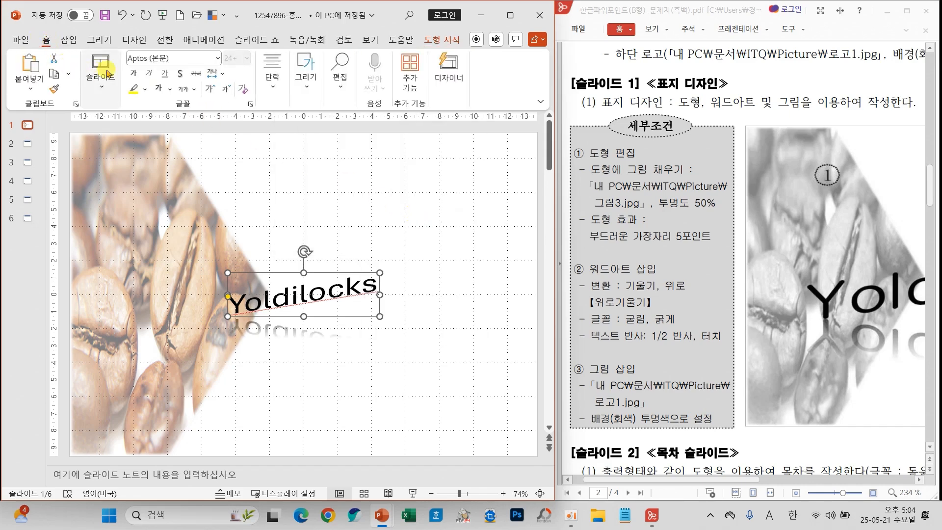
pyautogui.click(217, 59)
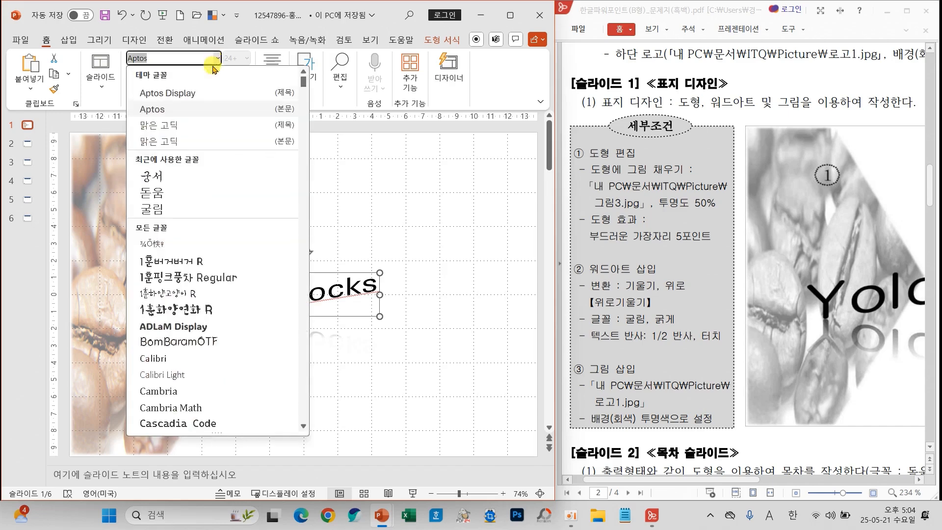
pyautogui.click(155, 211)
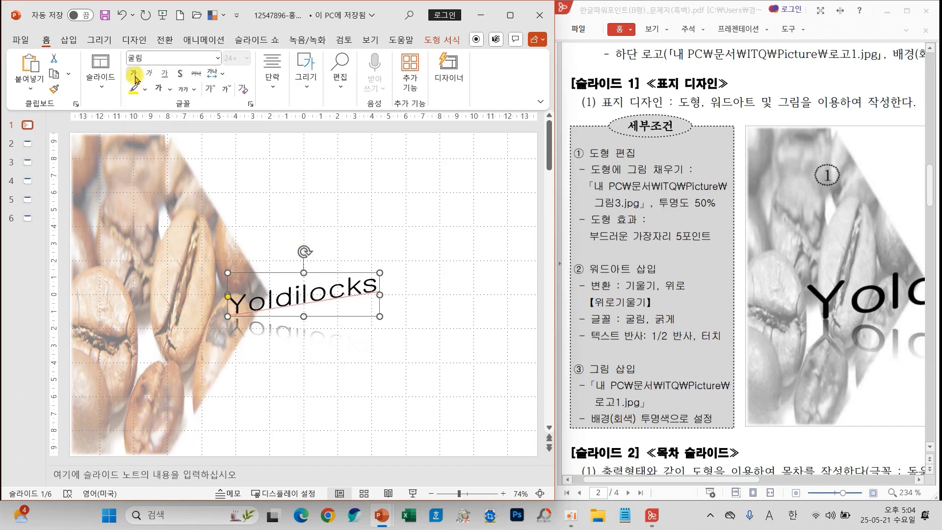
pyautogui.click(132, 74)
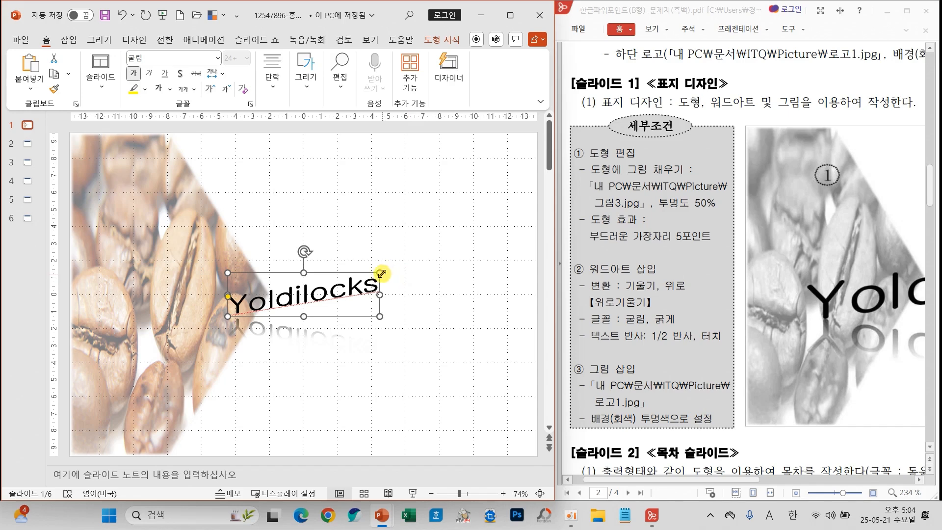
# Step: Enlarge the Yoldilocks WordArt and position it across the arrow's tip to match the PDF cover sample
pyautogui.moveTo(382, 273); pyautogui.dragTo(546, 251)
pyautogui.moveTo(459, 315); pyautogui.dragTo(387, 325)
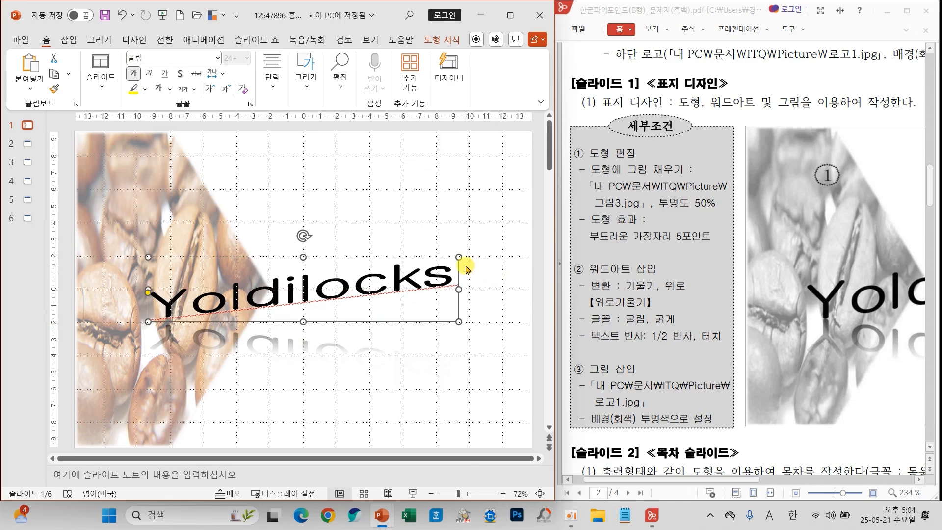
pyautogui.moveTo(460, 257); pyautogui.dragTo(470, 256)
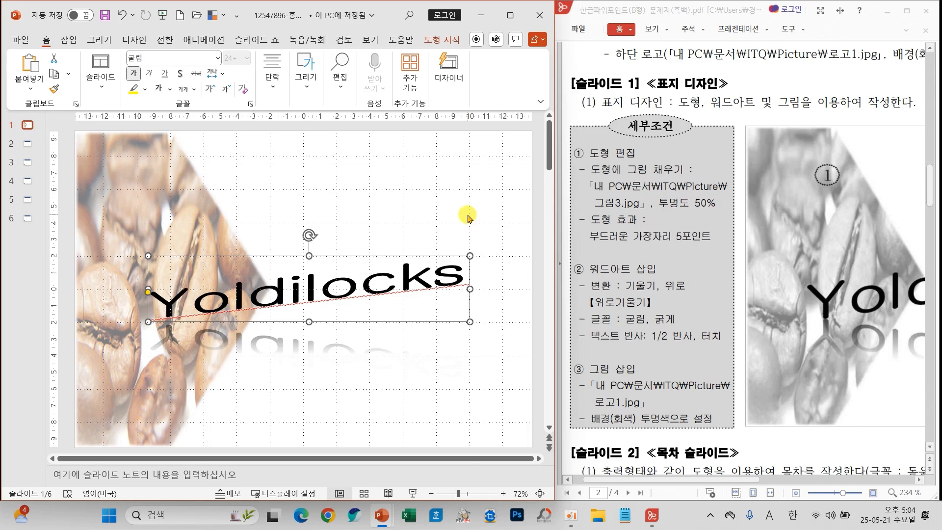
pyautogui.moveTo(668, 479); pyautogui.dragTo(777, 481)
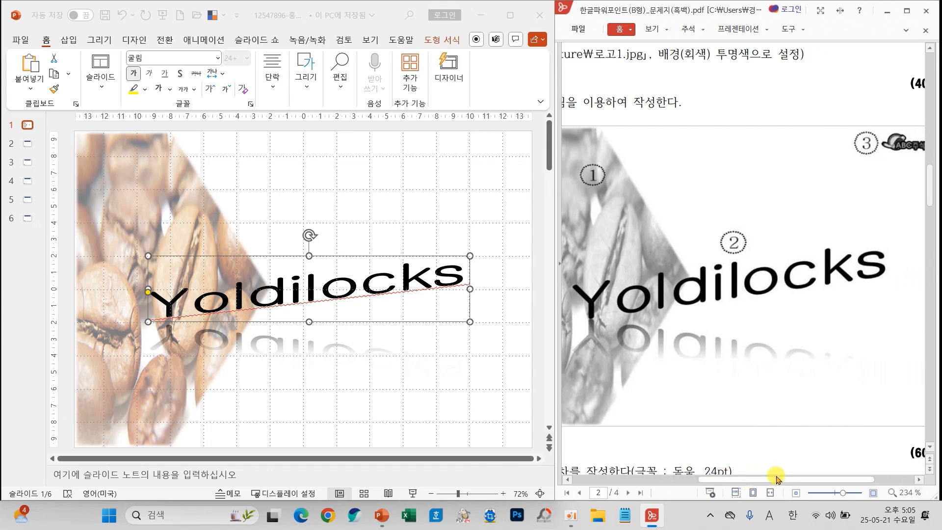
pyautogui.click(309, 256)
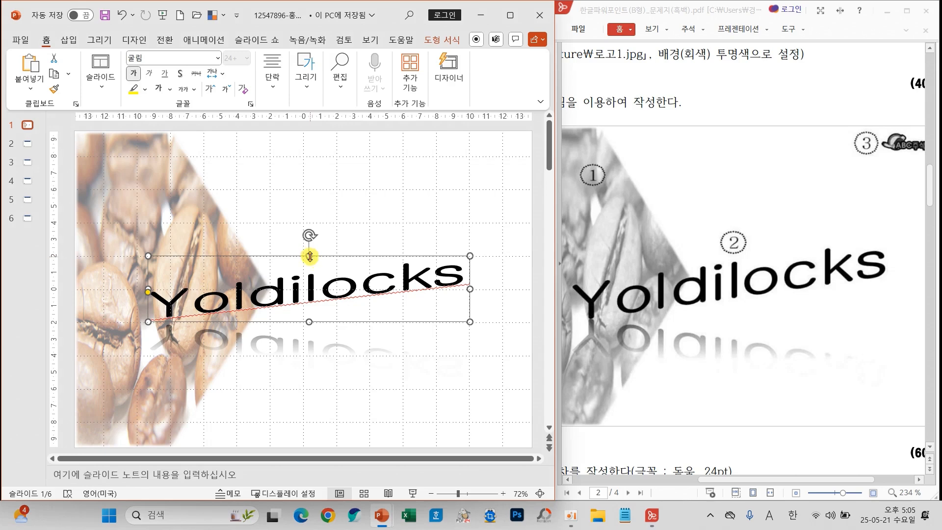
pyautogui.moveTo(310, 257)
pyautogui.mouseDown()
pyautogui.moveTo(313, 241)
pyautogui.moveTo(324, 254)
pyautogui.mouseUp()
pyautogui.click(402, 200)
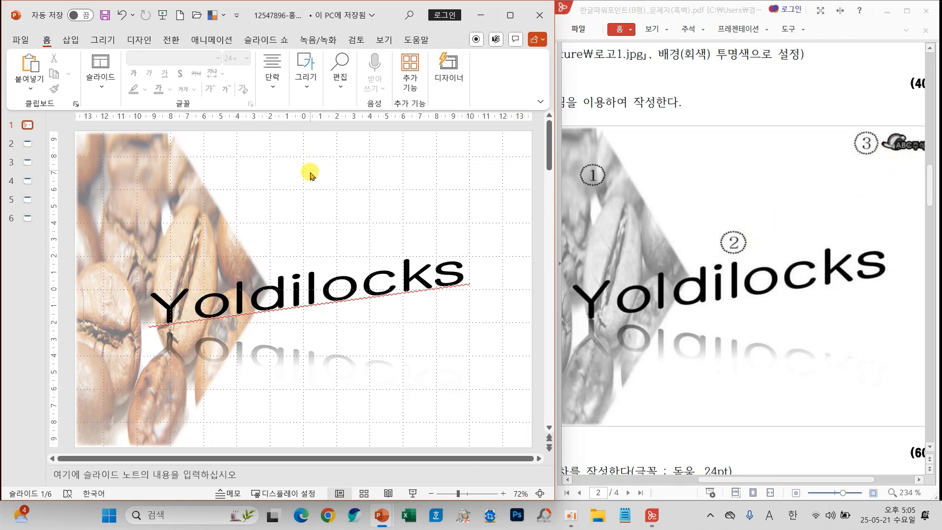
# Step: Insert the picture 로고1.jpg from the ITQ Picture folder on slide 1
pyautogui.click(70, 40)
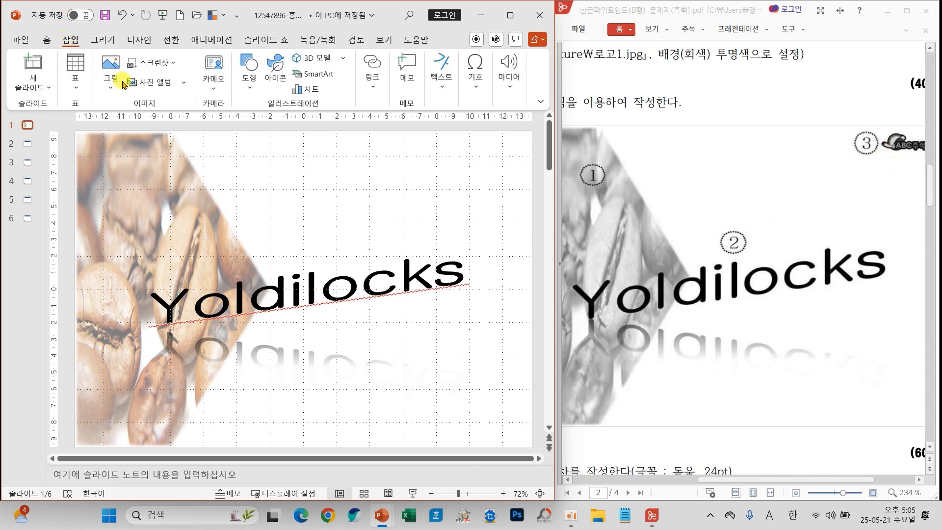
pyautogui.click(111, 76)
pyautogui.click(123, 126)
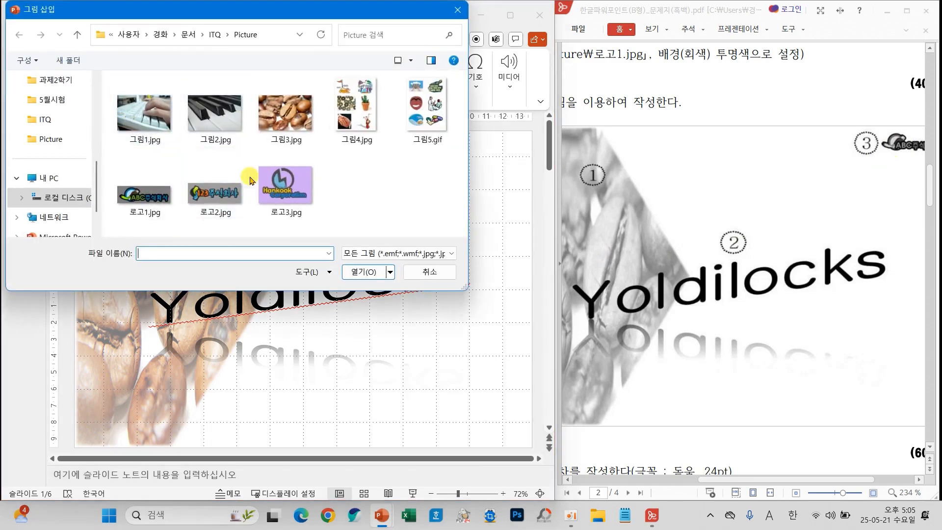
pyautogui.click(149, 204)
pyautogui.click(362, 272)
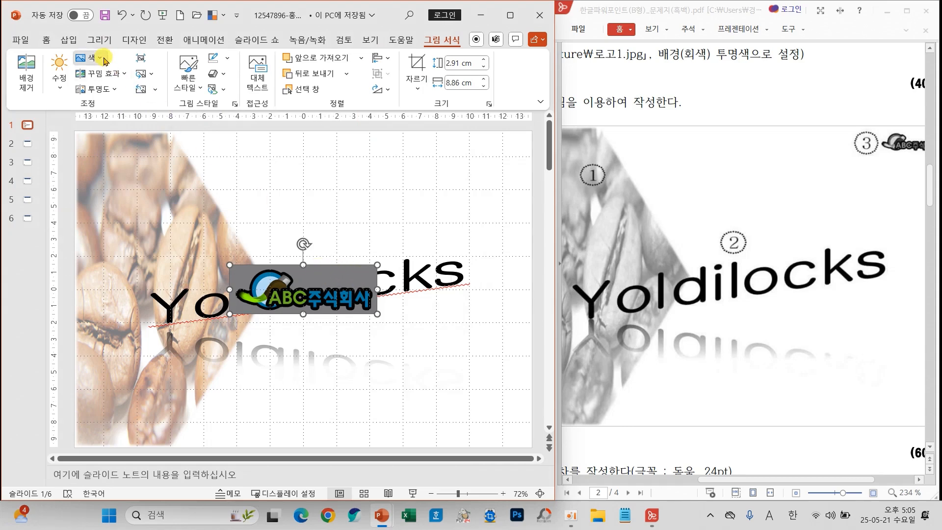
# Step: Make the inserted logo's gray background transparent with the set transparent color option
pyautogui.click(88, 58)
pyautogui.click(153, 305)
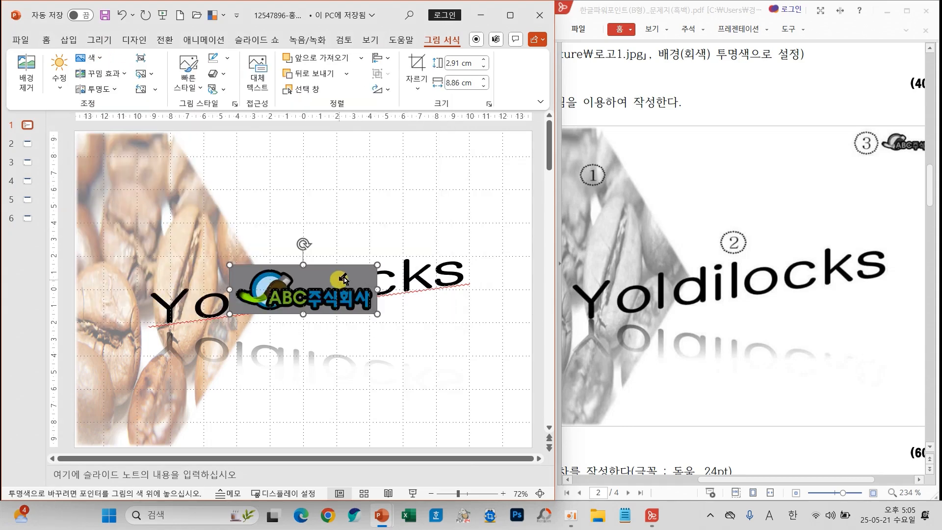
pyautogui.click(344, 279)
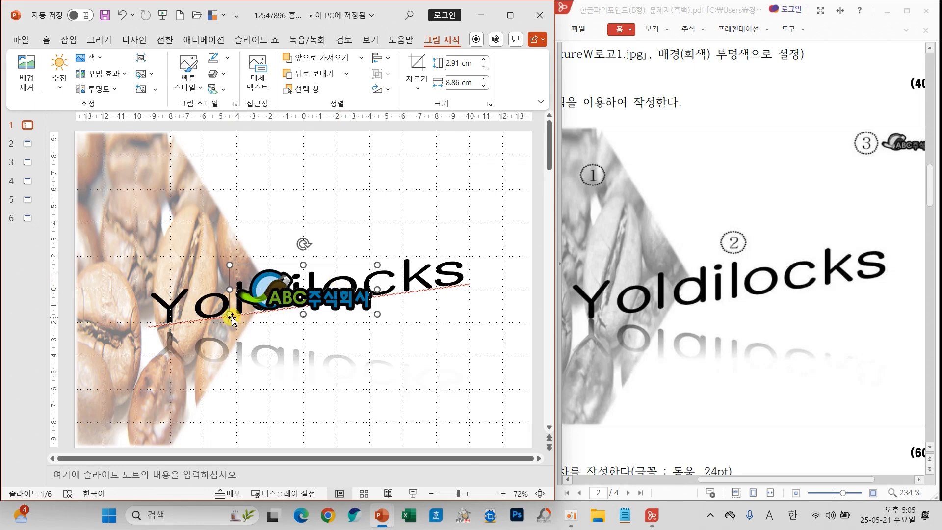
# Step: Shrink the logo and place it in slide 1's upper-right corner as in the PDF sample, and save the presentation
pyautogui.moveTo(231, 317); pyautogui.dragTo(309, 298)
pyautogui.moveTo(305, 282); pyautogui.dragTo(448, 154)
pyautogui.moveTo(717, 482); pyautogui.dragTo(756, 482)
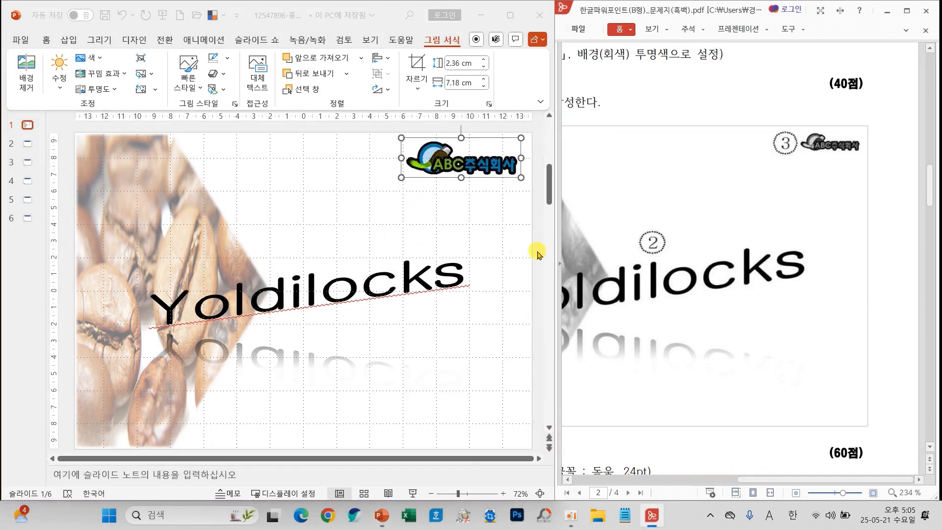
pyautogui.moveTo(400, 179); pyautogui.dragTo(445, 163)
pyautogui.click(481, 215)
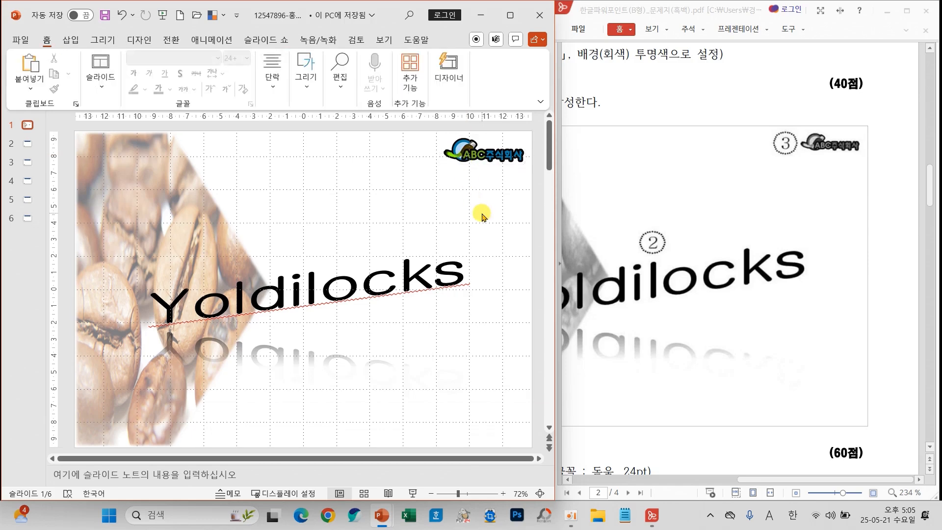
pyautogui.click(105, 18)
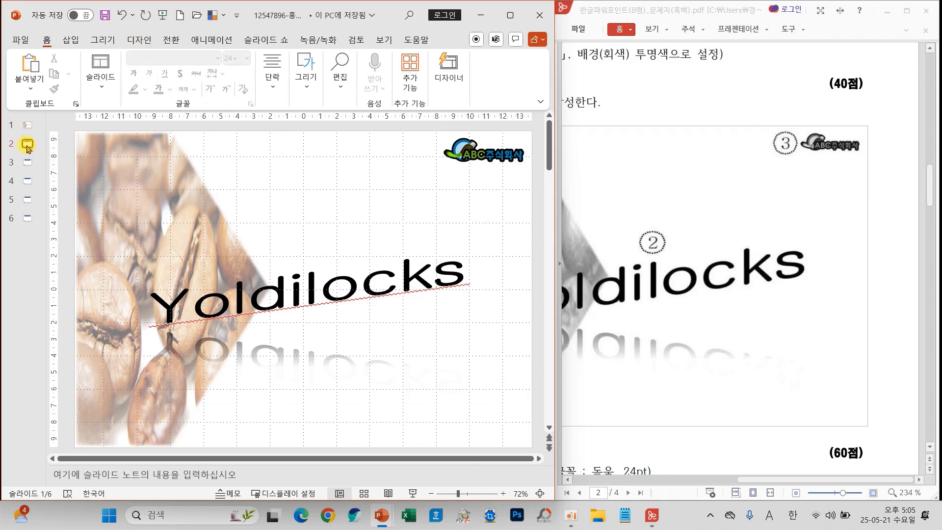
# Step: Open slide 2 and enter "목차" as its title, following the table-of-contents sample in the PDF
pyautogui.click(27, 147)
pyautogui.scroll(-6, 608, 270)
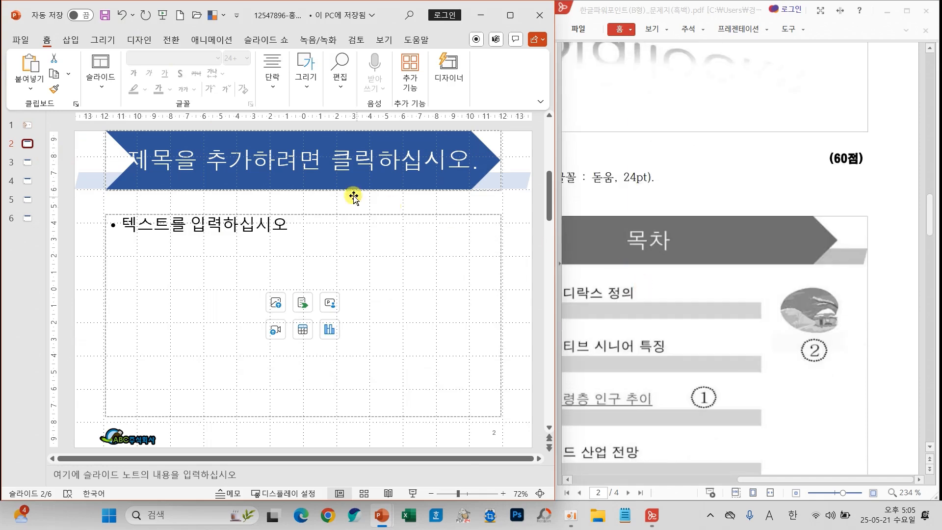
pyautogui.click(323, 169)
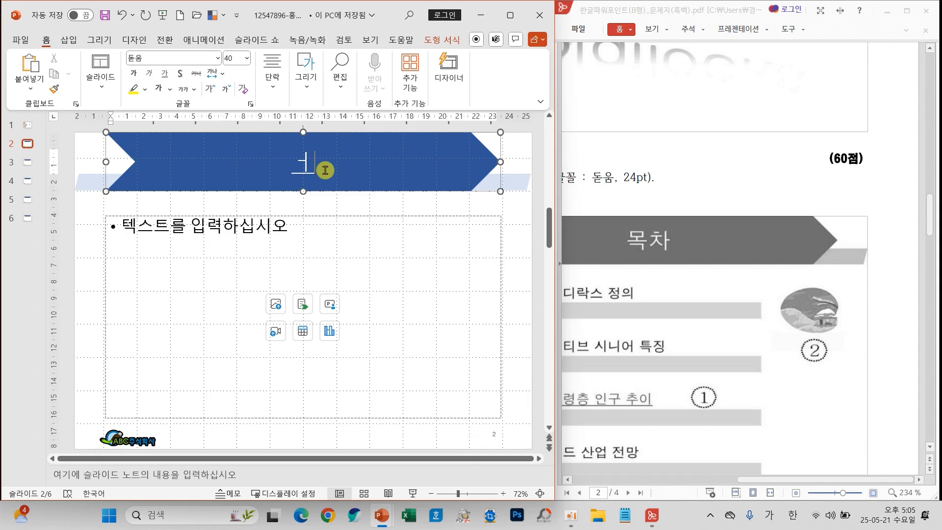
pyautogui.write('모ㄱㅊ')
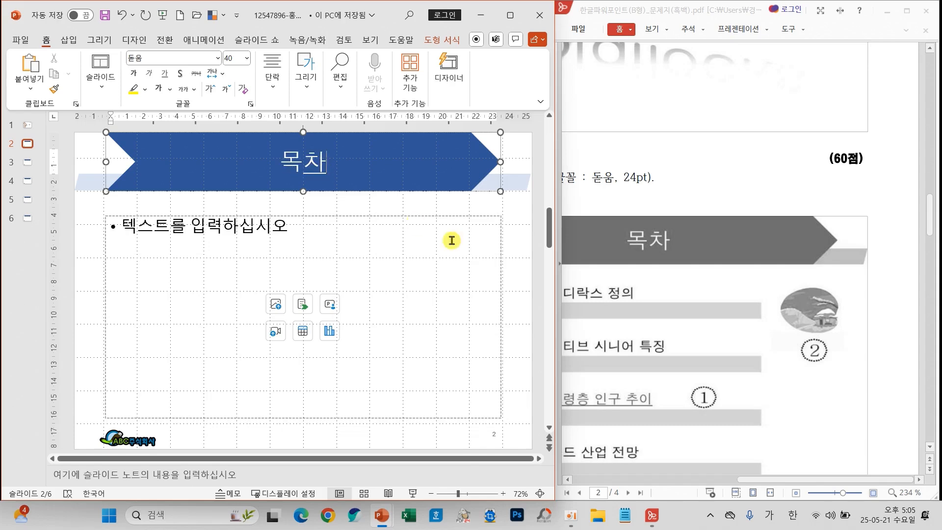
# Step: Delete the empty content placeholder below the title on slide 2
pyautogui.click(501, 252)
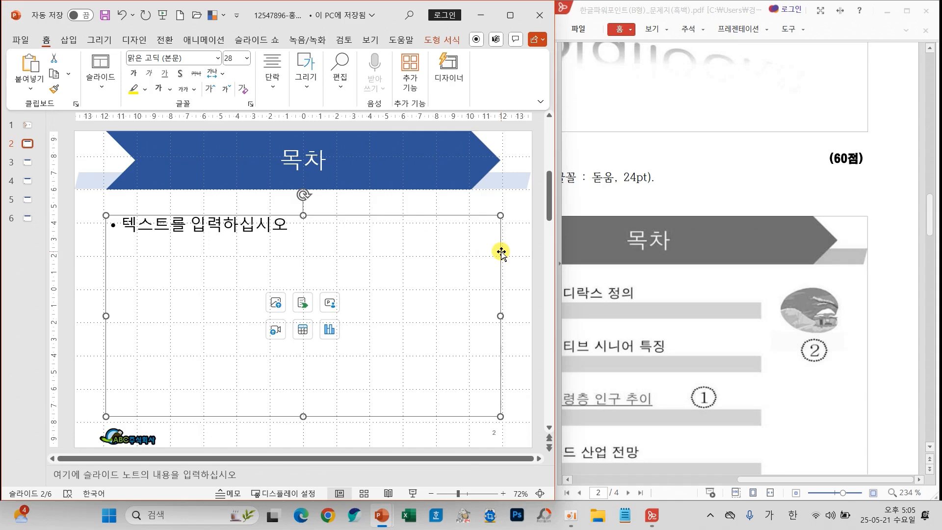
pyautogui.press('Delete')
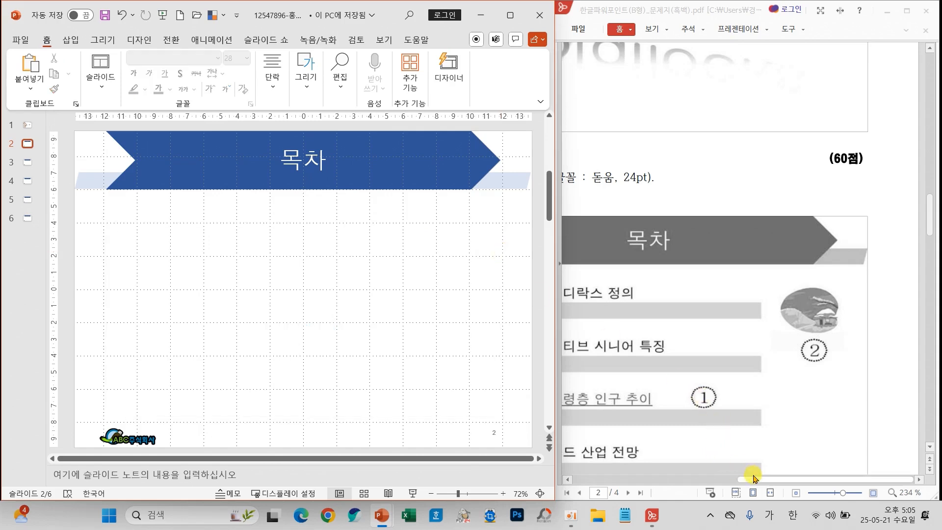
# Step: Examine the exam sheet's slide 2 section for the font, outline, link and picture requirements and the reference layout of the contents list
pyautogui.moveTo(750, 479); pyautogui.dragTo(683, 478)
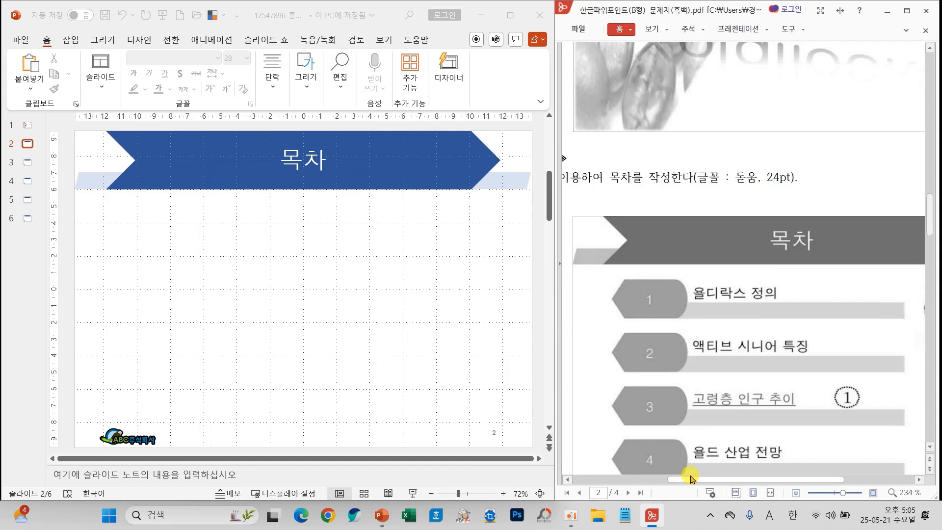
pyautogui.moveTo(730, 165)
pyautogui.mouseDown()
pyautogui.moveTo(750, 189)
pyautogui.moveTo(805, 198)
pyautogui.mouseUp()
pyautogui.moveTo(621, 275)
pyautogui.mouseDown()
pyautogui.moveTo(636, 300)
pyautogui.moveTo(671, 240)
pyautogui.mouseUp()
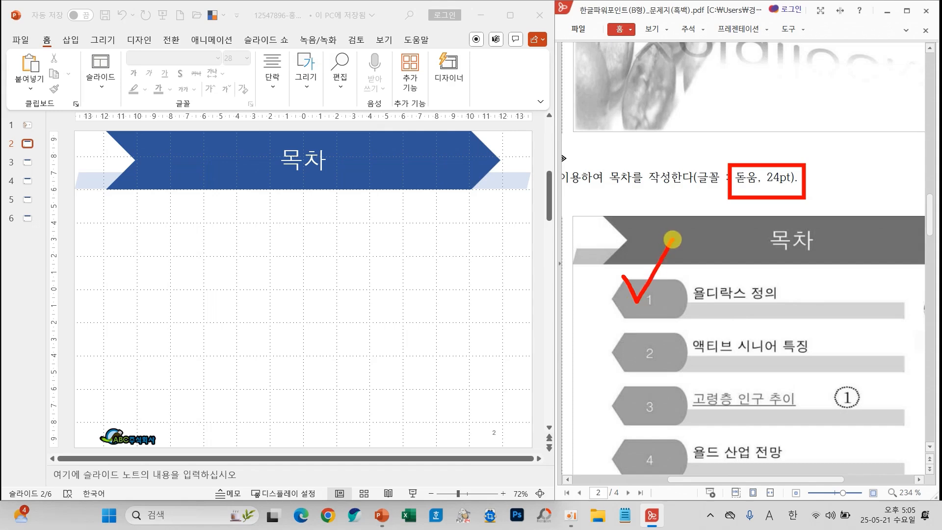
pyautogui.press('Escape')
pyautogui.moveTo(762, 481); pyautogui.dragTo(683, 482)
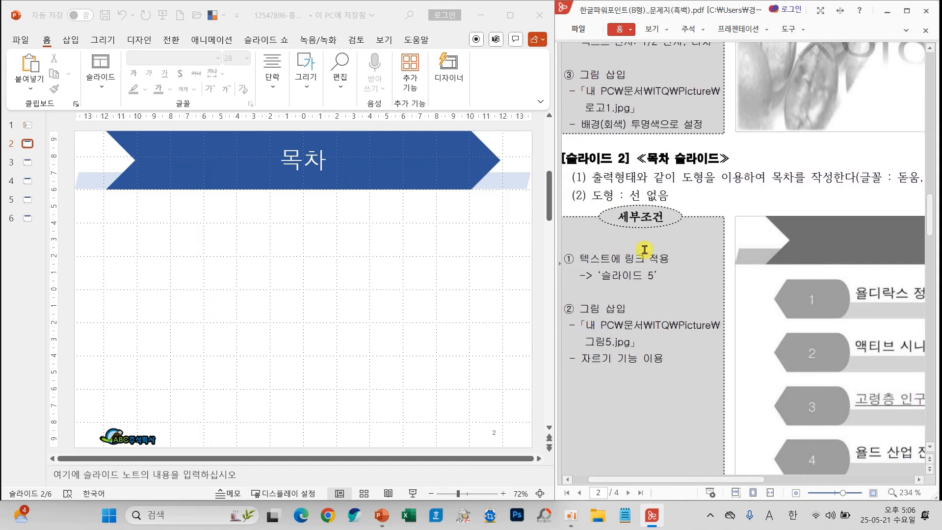
pyautogui.moveTo(788, 282)
pyautogui.mouseDown()
pyautogui.moveTo(727, 385)
pyautogui.moveTo(816, 487)
pyautogui.mouseUp()
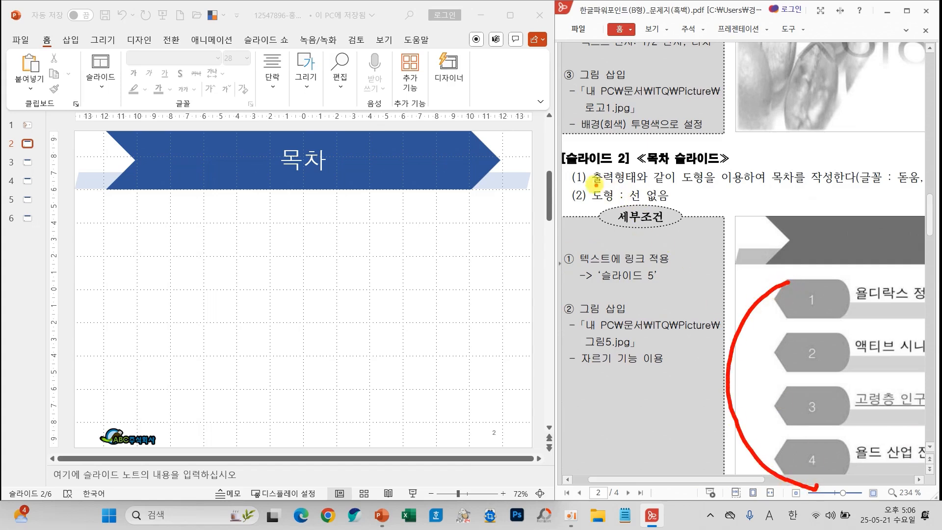
pyautogui.moveTo(586, 183)
pyautogui.mouseDown()
pyautogui.moveTo(620, 202)
pyautogui.moveTo(672, 204)
pyautogui.mouseUp()
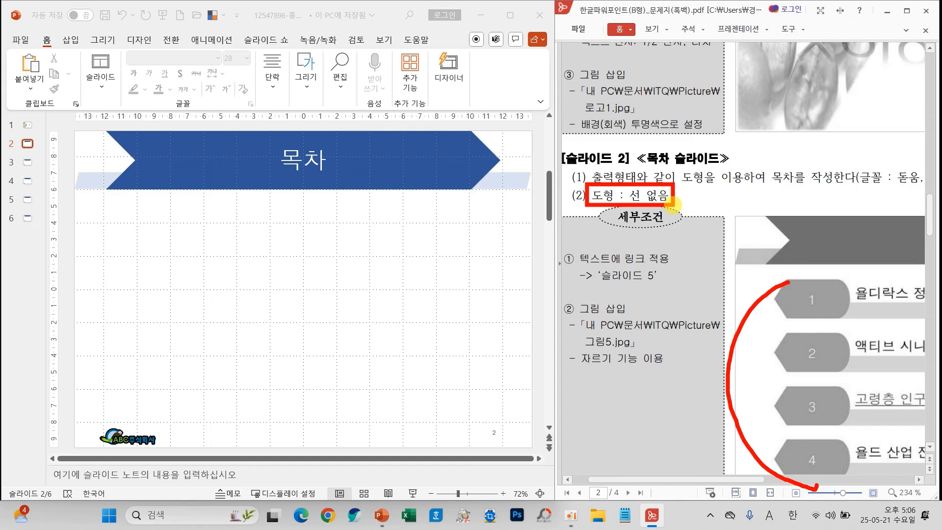
pyautogui.click(647, 34)
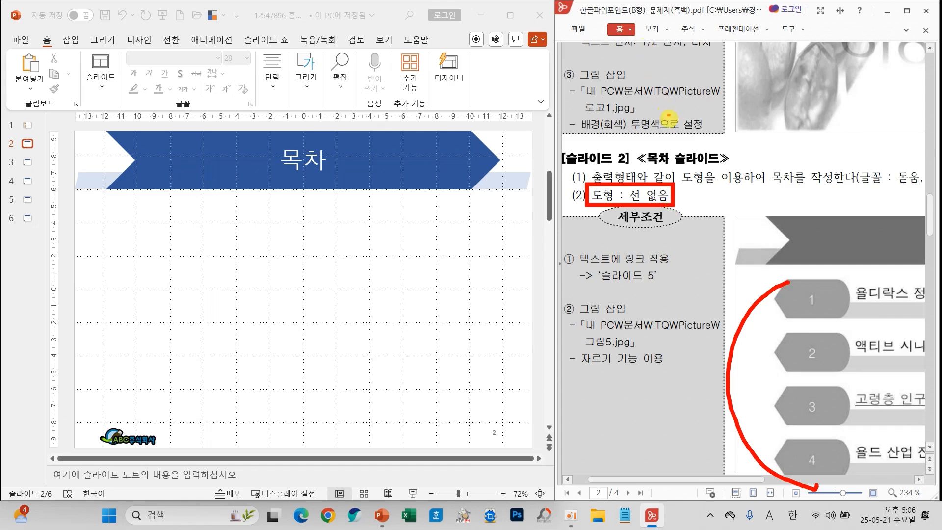
pyautogui.scroll(-2, 738, 272)
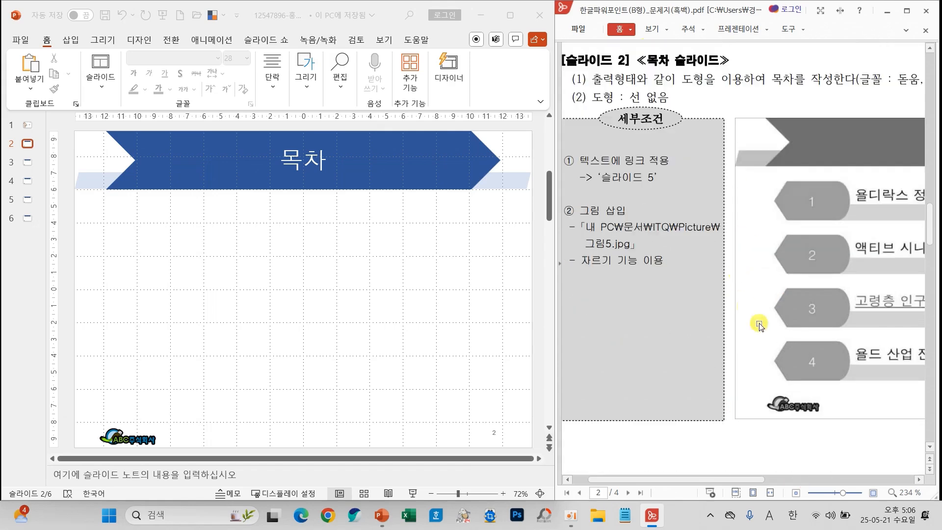
pyautogui.moveTo(704, 479); pyautogui.dragTo(777, 479)
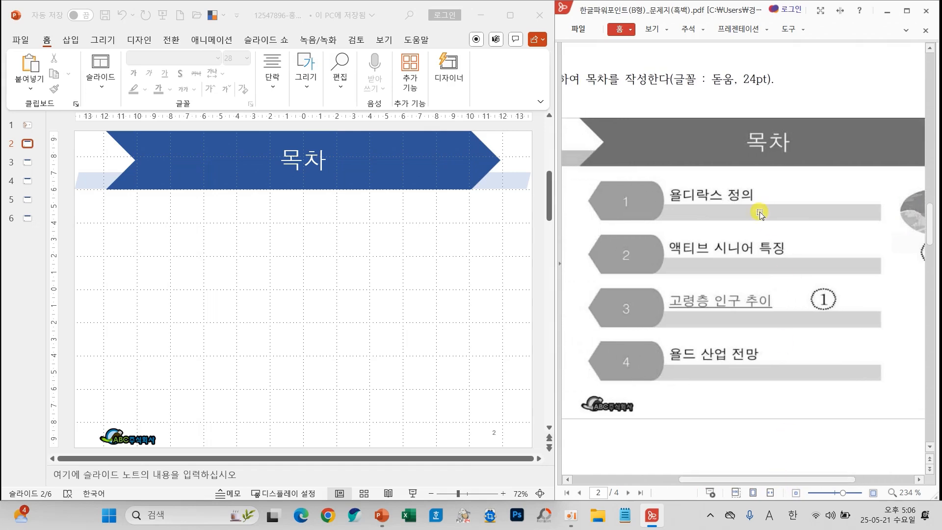
# Step: Draw a thin horizontal rectangle about 16 cm wide and 0.9 cm high below the title, and remove its outline
pyautogui.click(308, 83)
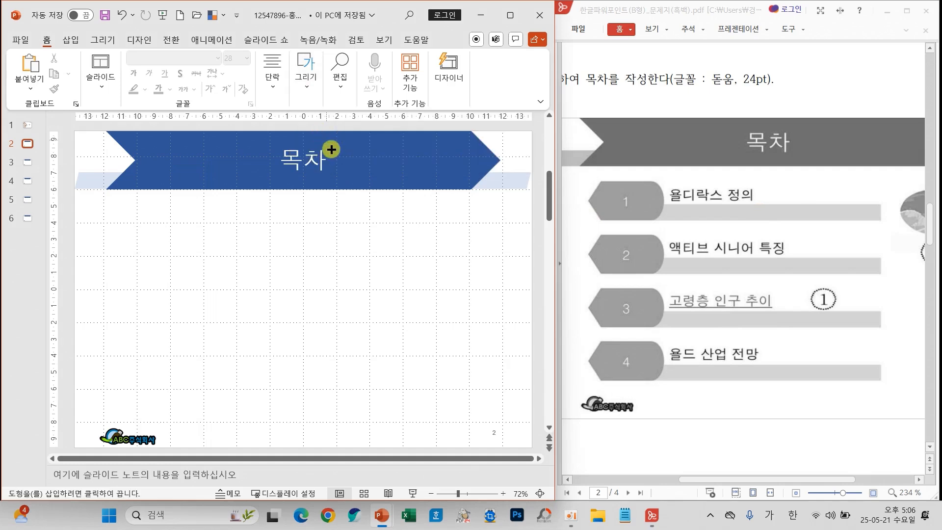
pyautogui.click(319, 133)
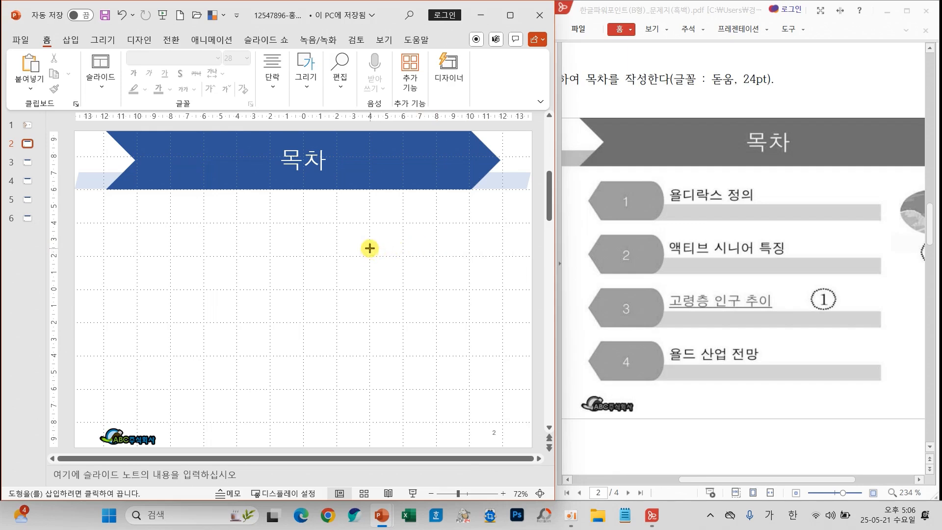
pyautogui.moveTo(370, 249); pyautogui.dragTo(106, 234)
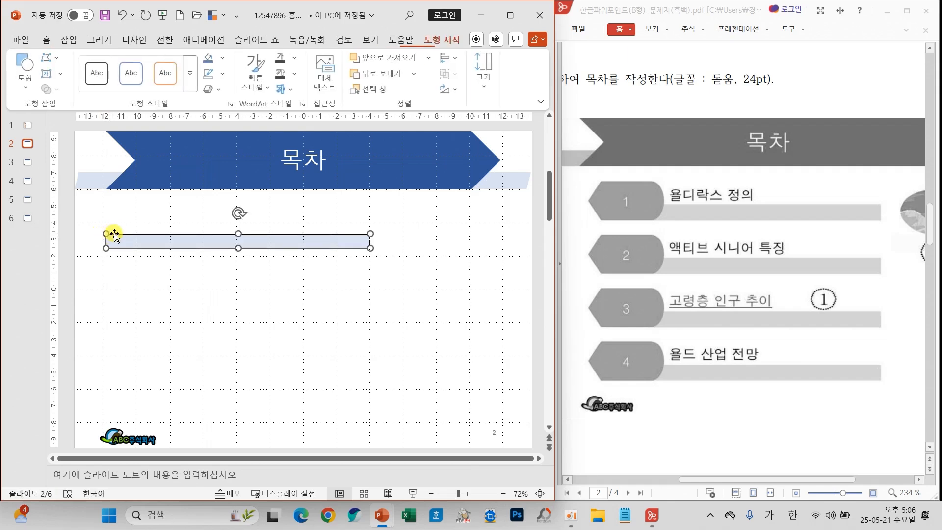
pyautogui.click(223, 74)
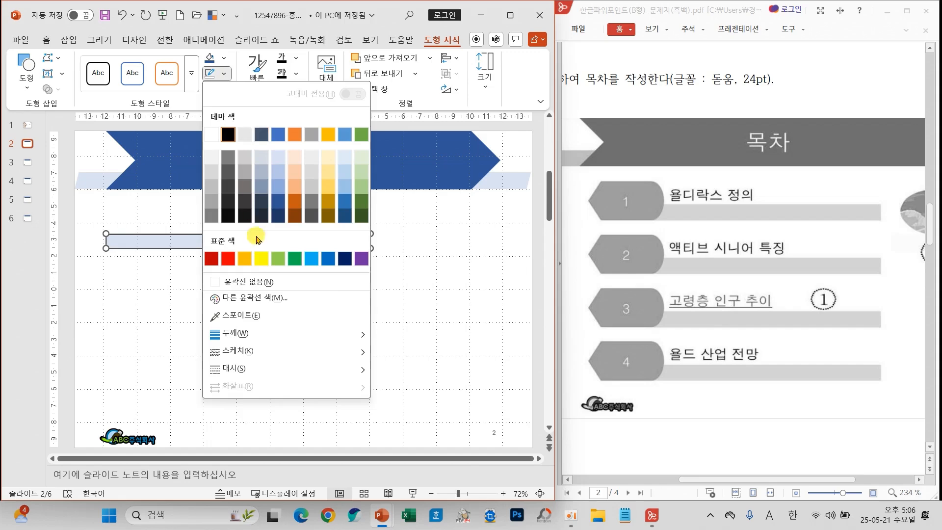
pyautogui.click(240, 281)
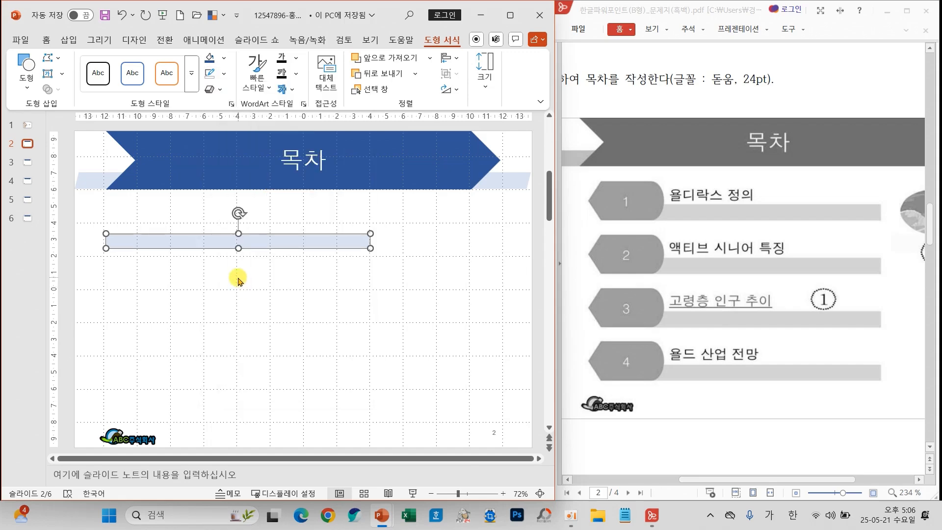
# Step: Add a Flowchart: Display shape about 4 cm wide over the bar's start, aligned with the title arrow's edge, and shift the bar slightly inward
pyautogui.click(26, 87)
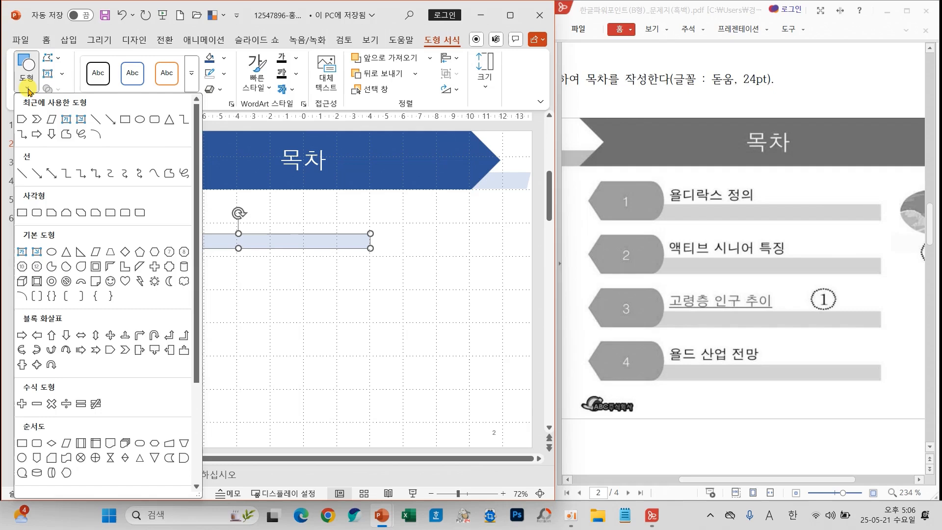
pyautogui.moveTo(195, 381); pyautogui.dragTo(194, 452)
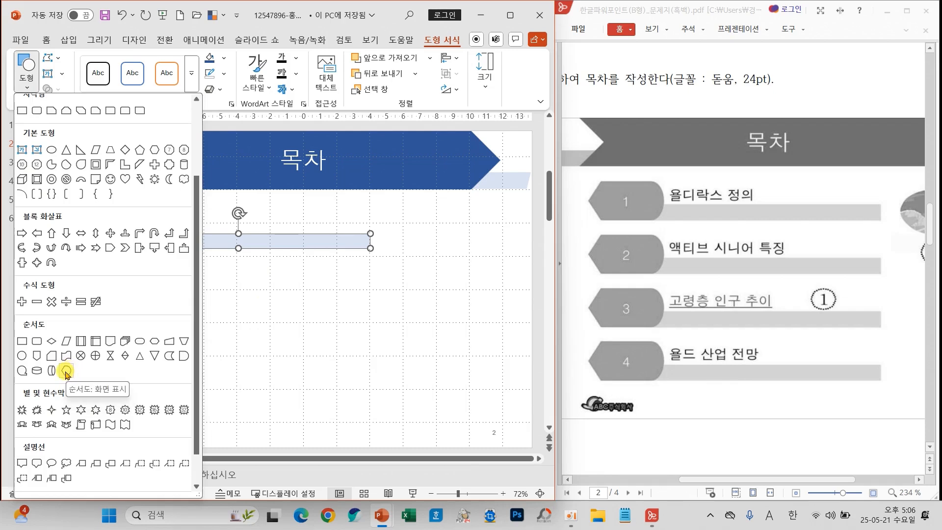
pyautogui.click(67, 372)
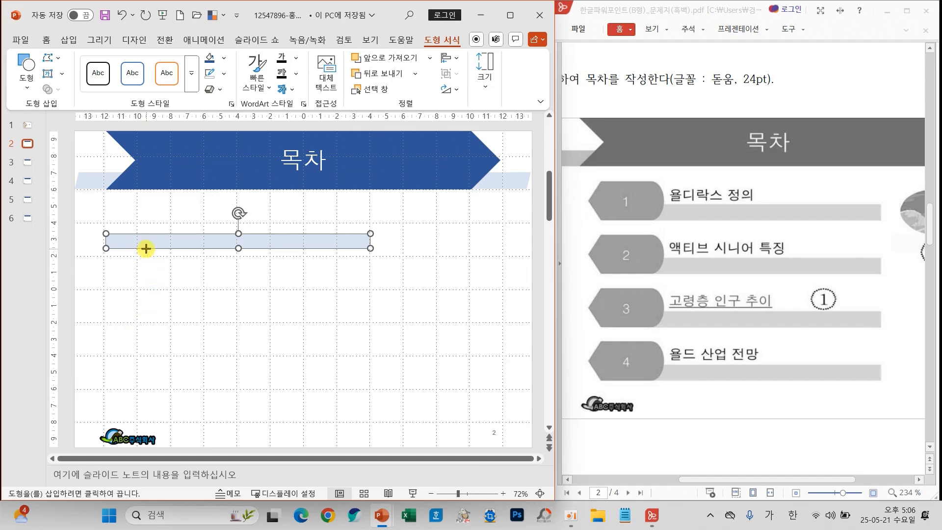
pyautogui.moveTo(146, 249); pyautogui.dragTo(91, 209)
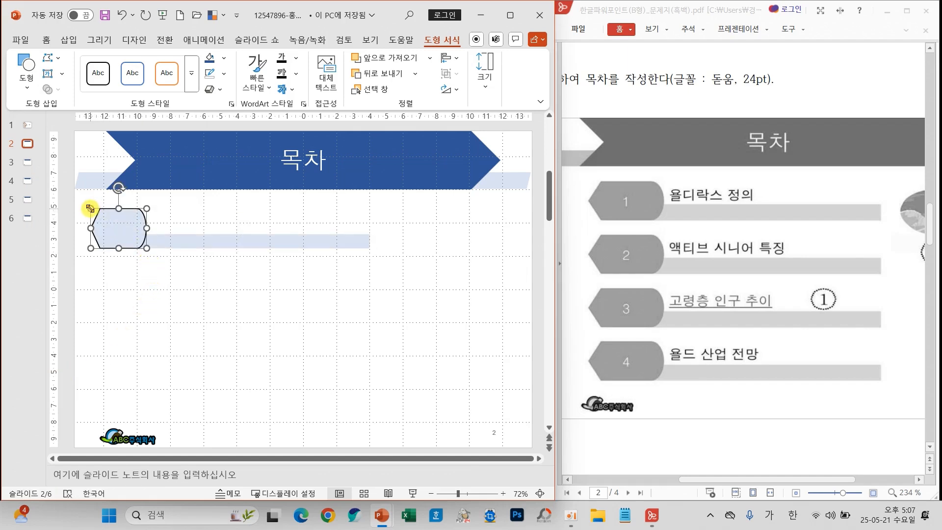
pyautogui.moveTo(171, 240)
pyautogui.mouseDown()
pyautogui.moveTo(183, 241)
pyautogui.moveTo(143, 227)
pyautogui.mouseUp()
pyautogui.click(116, 227)
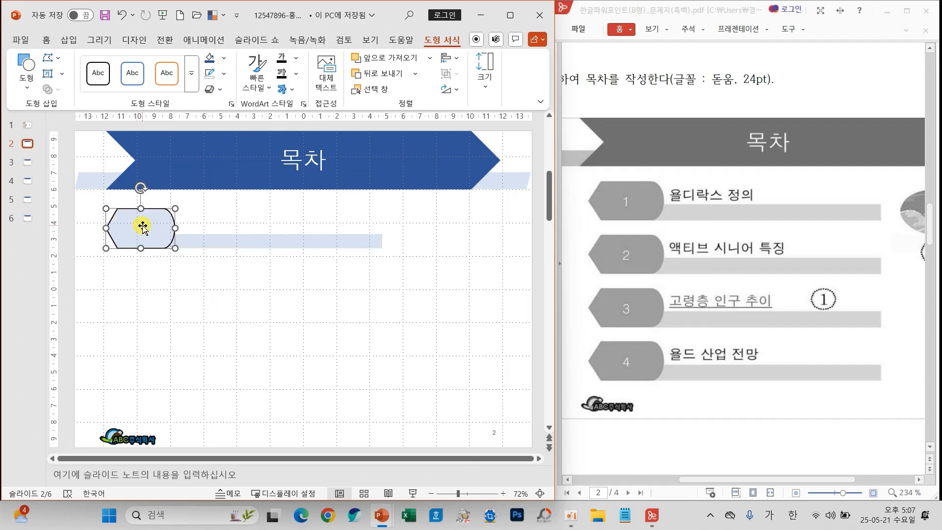
# Step: Format the display shape with a dark blue fill, no outline and white 돋움 24 pt text
pyautogui.click(208, 60)
pyautogui.click(211, 76)
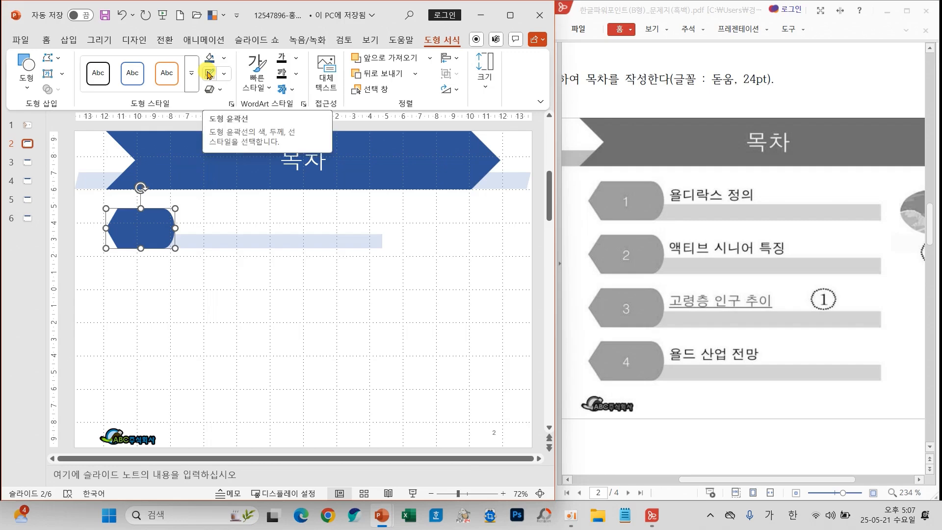
pyautogui.click(46, 40)
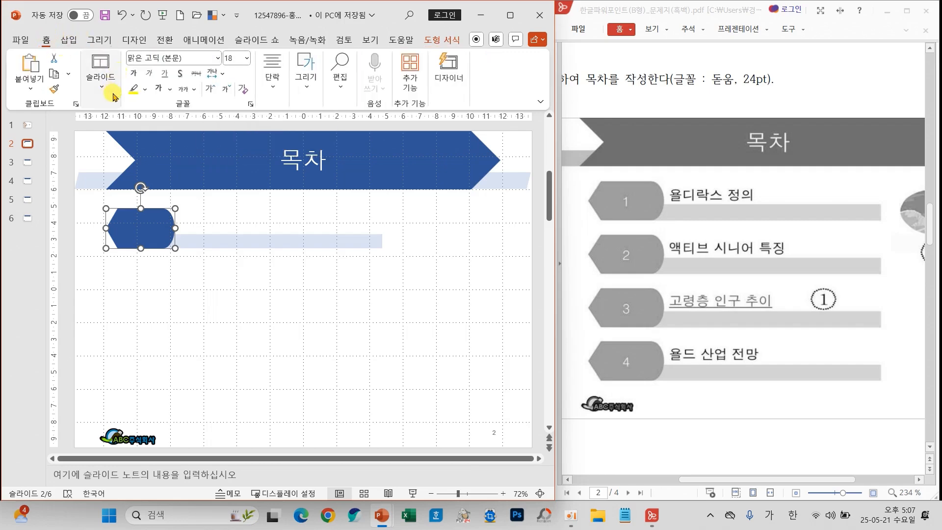
pyautogui.click(218, 58)
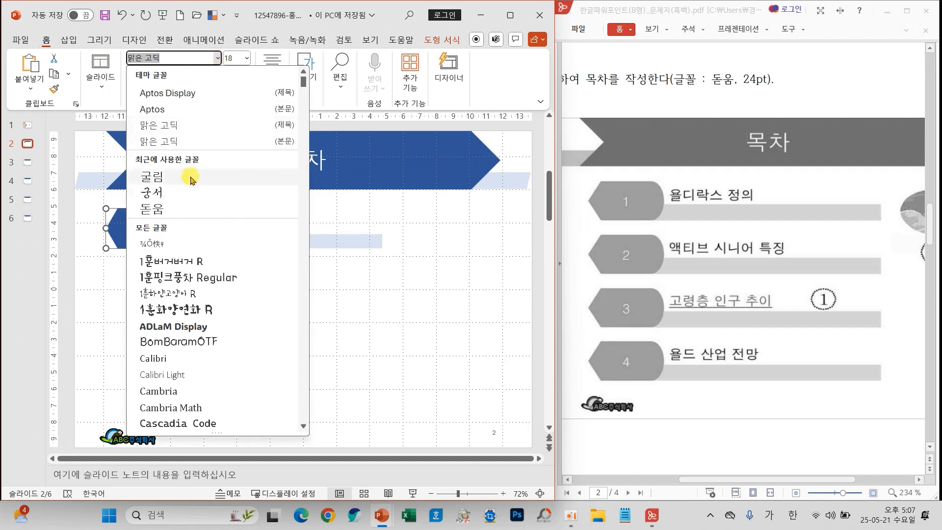
pyautogui.click(157, 209)
pyautogui.click(246, 58)
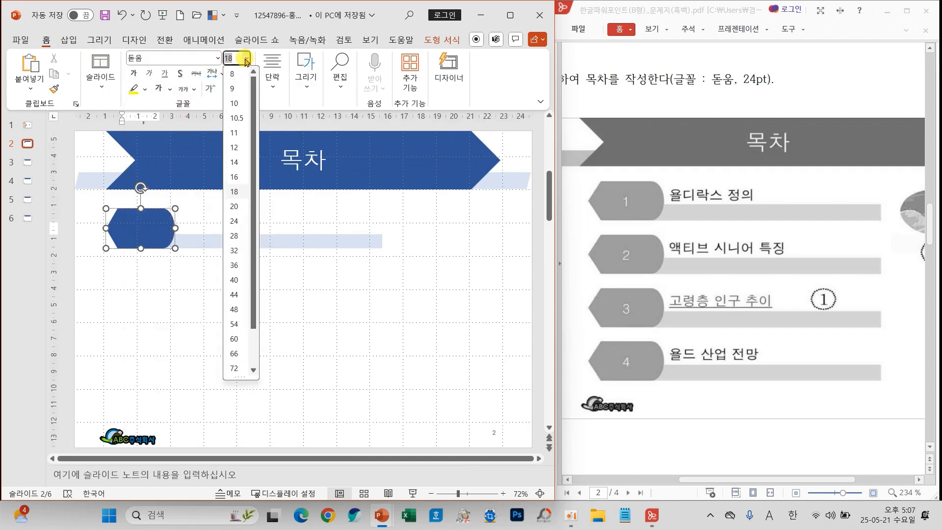
pyautogui.click(237, 225)
pyautogui.click(170, 88)
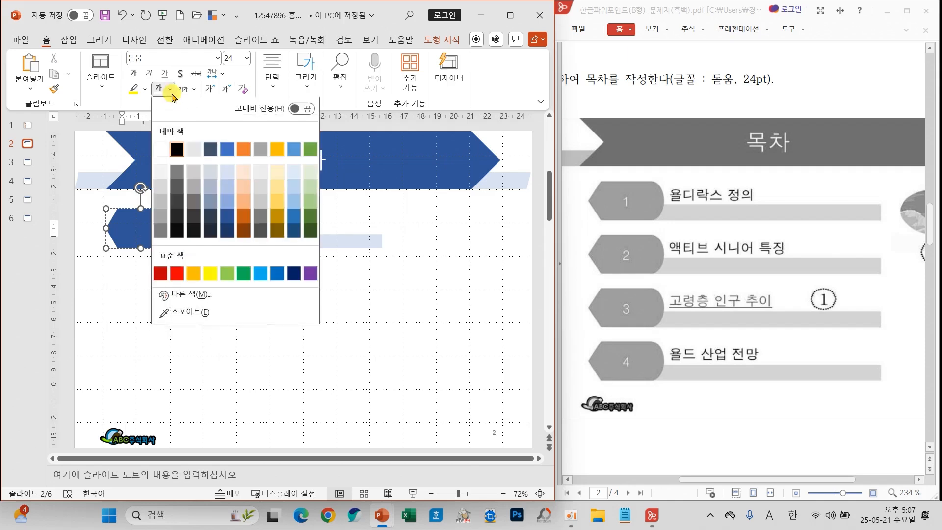
pyautogui.click(163, 149)
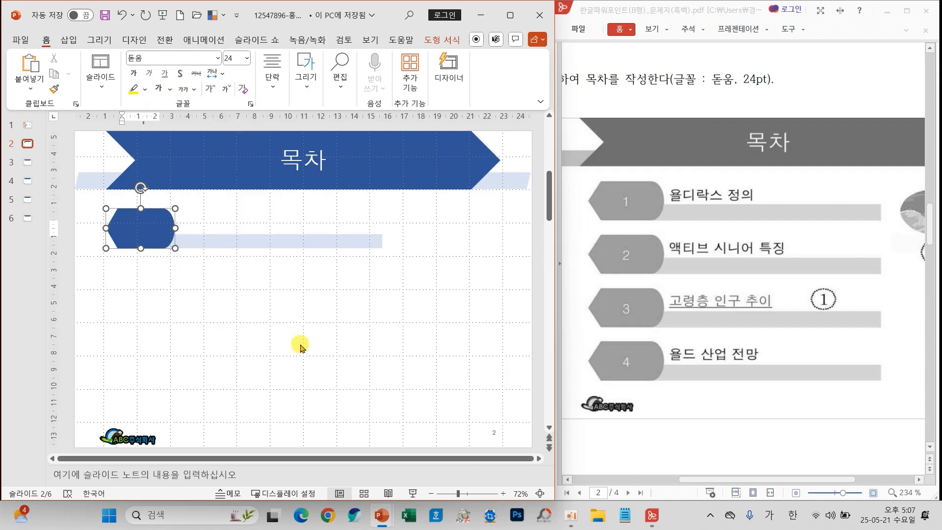
# Step: Lengthen the light blue bar at its far end to about 17 cm
pyautogui.click(347, 239)
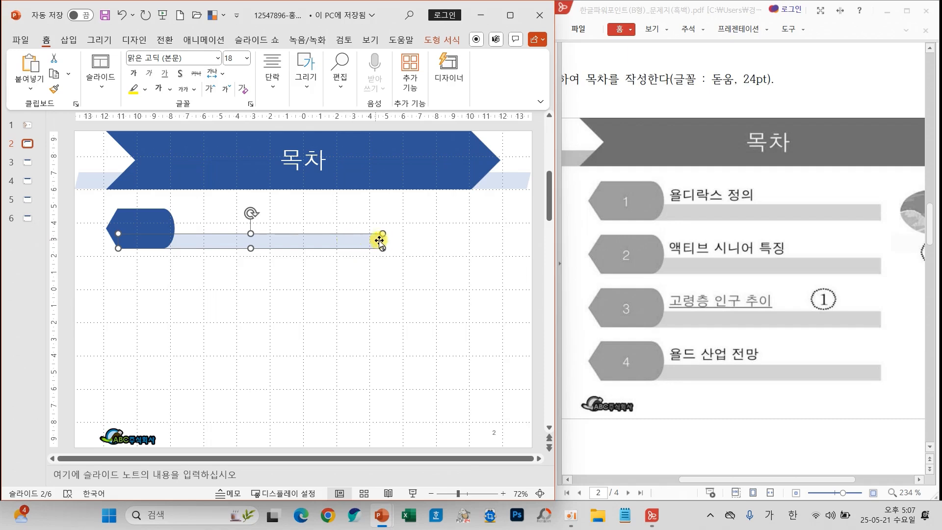
pyautogui.moveTo(384, 248); pyautogui.dragTo(396, 250)
pyautogui.click(420, 286)
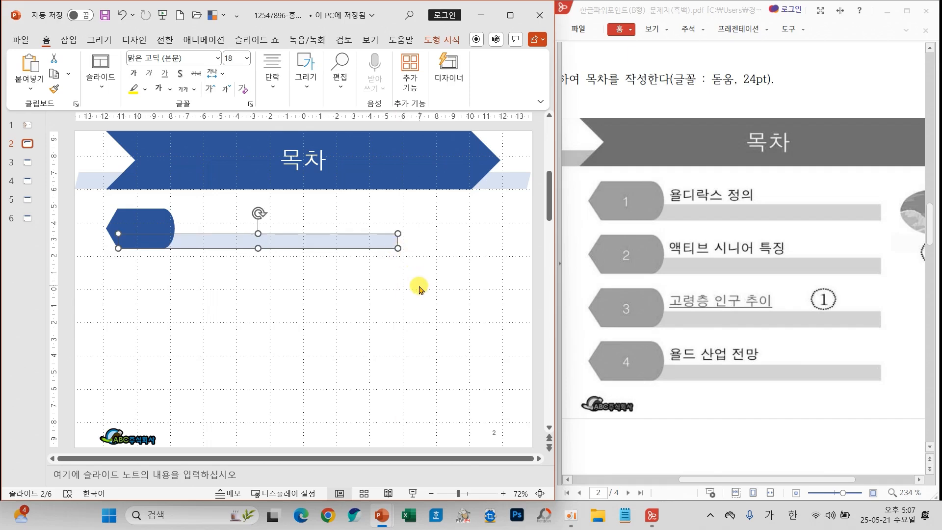
pyautogui.click(716, 222)
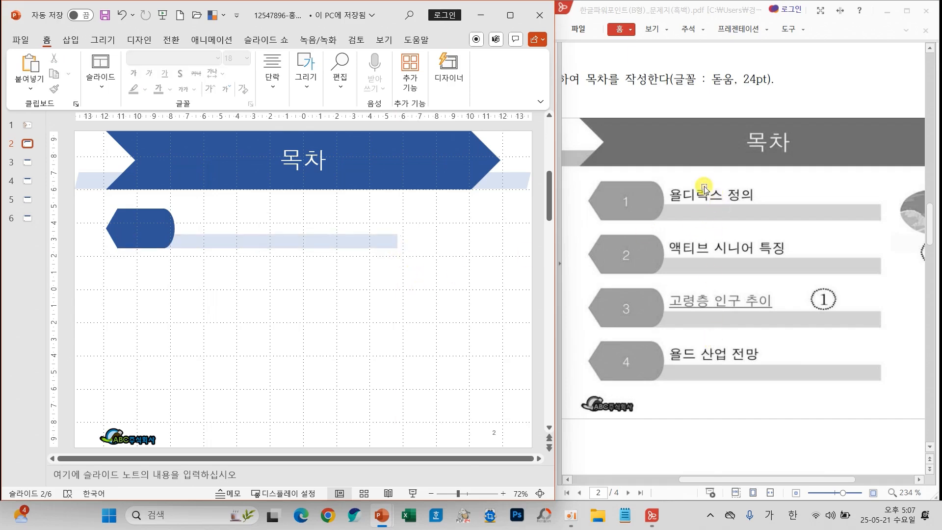
# Step: Insert a horizontal text box about 13 cm wide beside the display shape, above the light blue bar
pyautogui.click(313, 97)
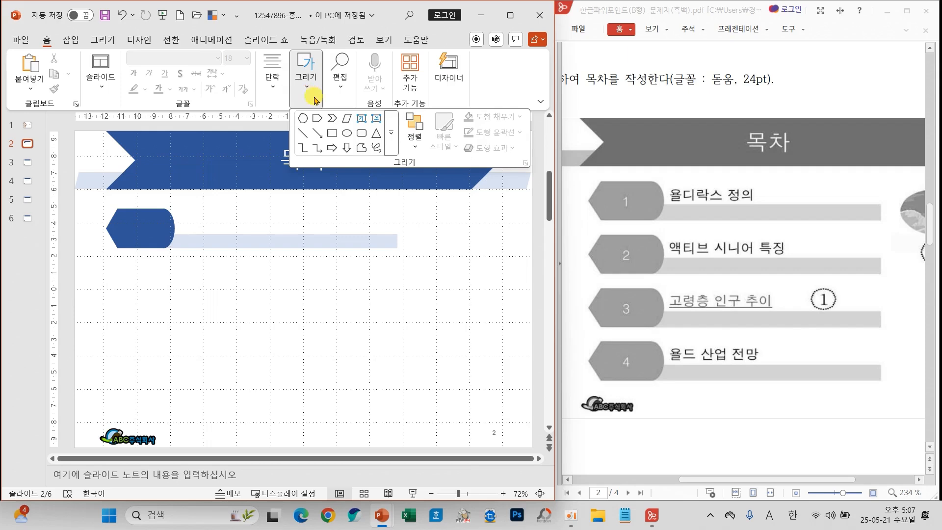
pyautogui.click(363, 122)
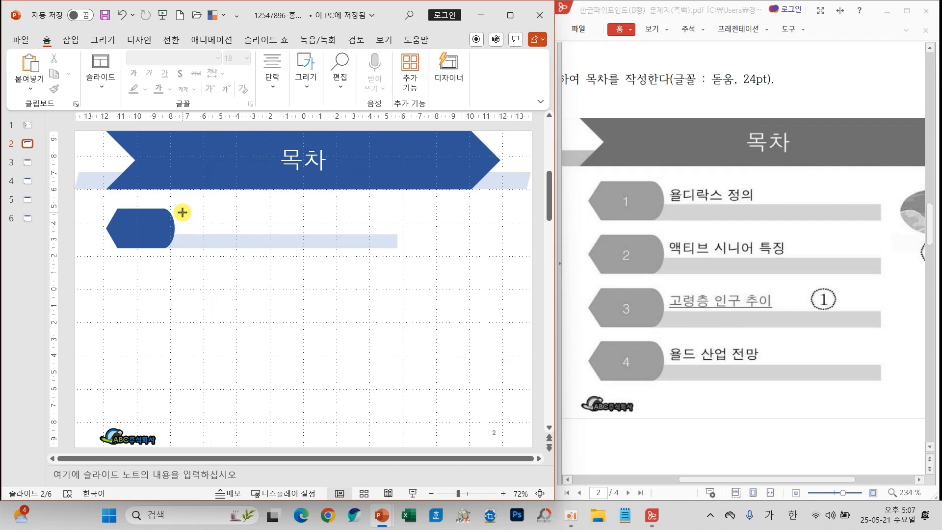
pyautogui.moveTo(182, 212); pyautogui.dragTo(401, 248)
# Step: Set the text box's font to 돋움 at 24 pt and enter 욜 as its text
pyautogui.click(219, 59)
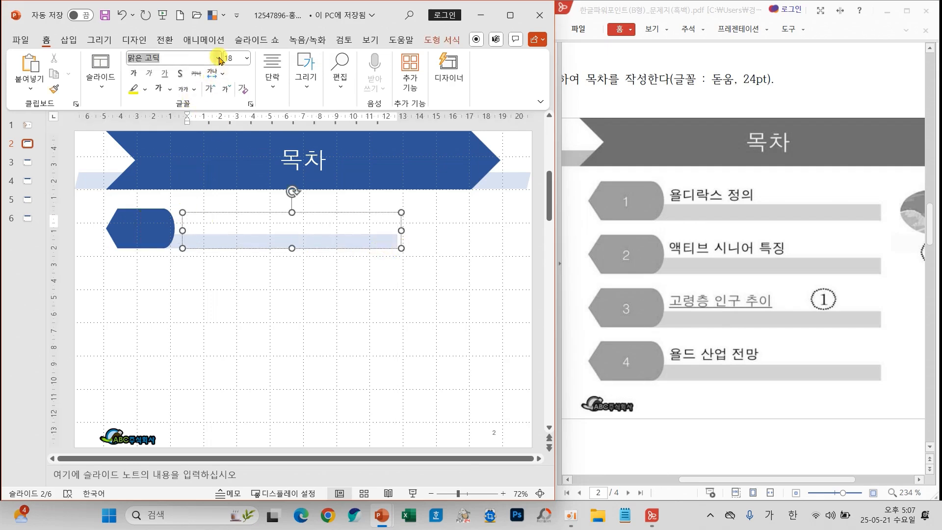
pyautogui.click(219, 58)
pyautogui.click(148, 179)
pyautogui.click(247, 58)
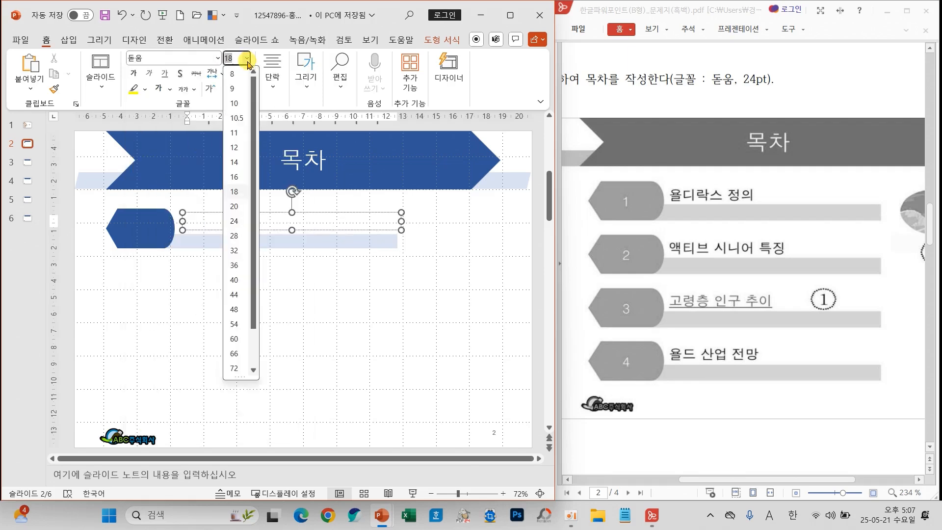
pyautogui.click(238, 221)
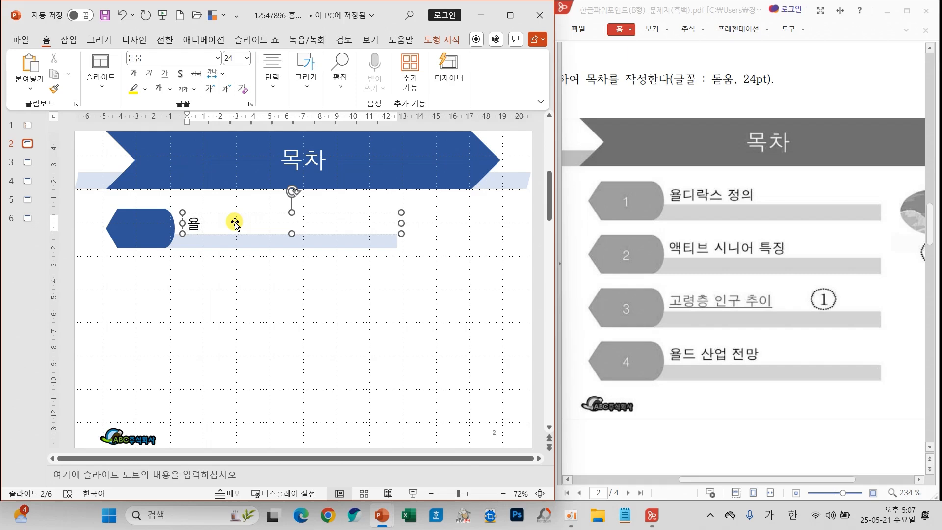
pyautogui.click(348, 247)
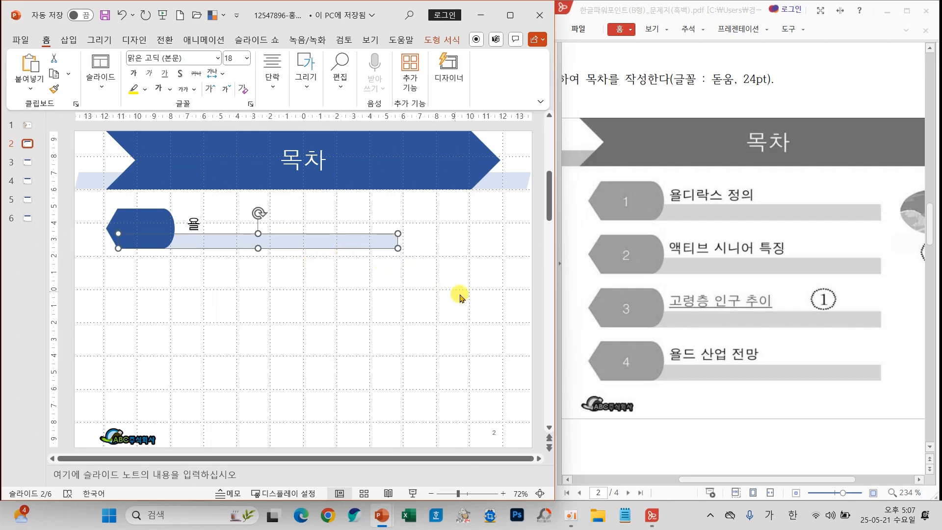
# Step: Copy the row of dark blue shape, bar and text box three times downward, and number the four dark blue shapes 1 to 4
pyautogui.moveTo(460, 298); pyautogui.dragTo(87, 186)
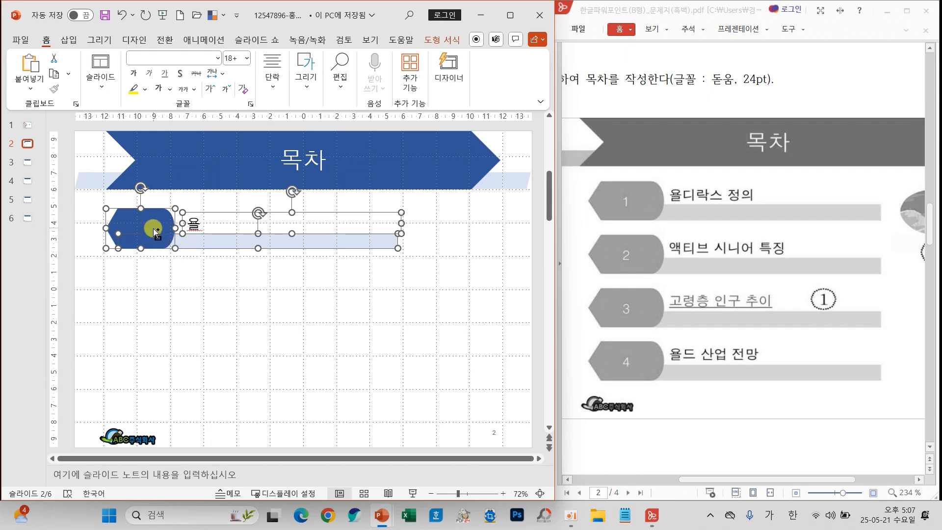
pyautogui.moveTo(153, 228); pyautogui.dragTo(151, 382)
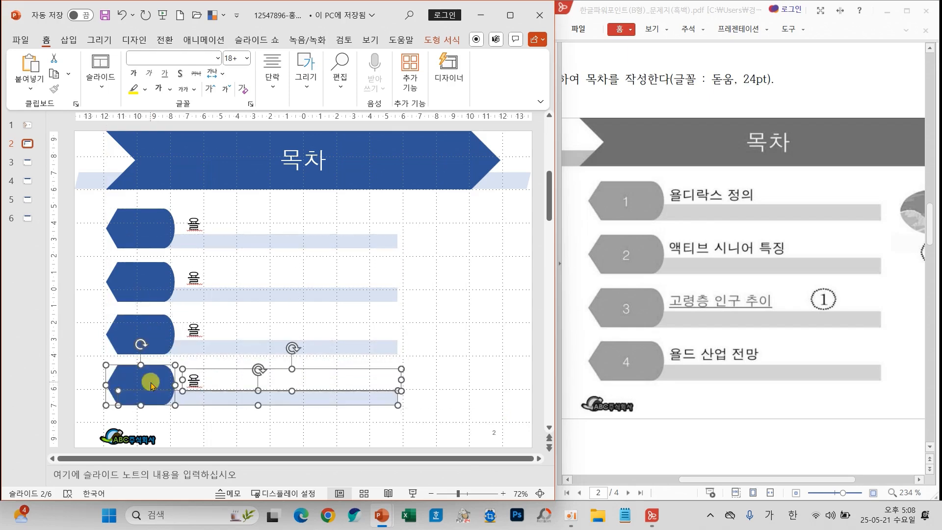
pyautogui.click(140, 242)
pyautogui.write('1')
pyautogui.click(142, 282)
pyautogui.write('2')
pyautogui.click(148, 343)
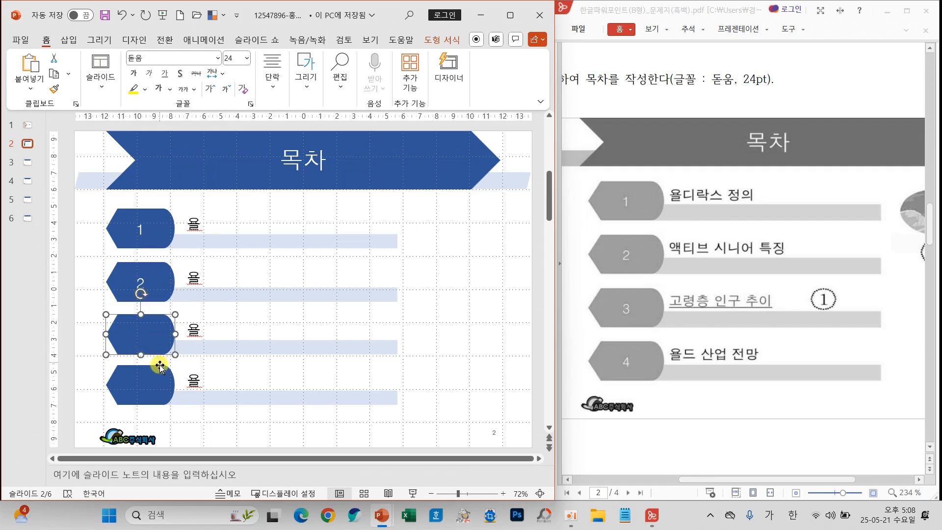
pyautogui.write('3')
pyautogui.click(138, 384)
pyautogui.write('4')
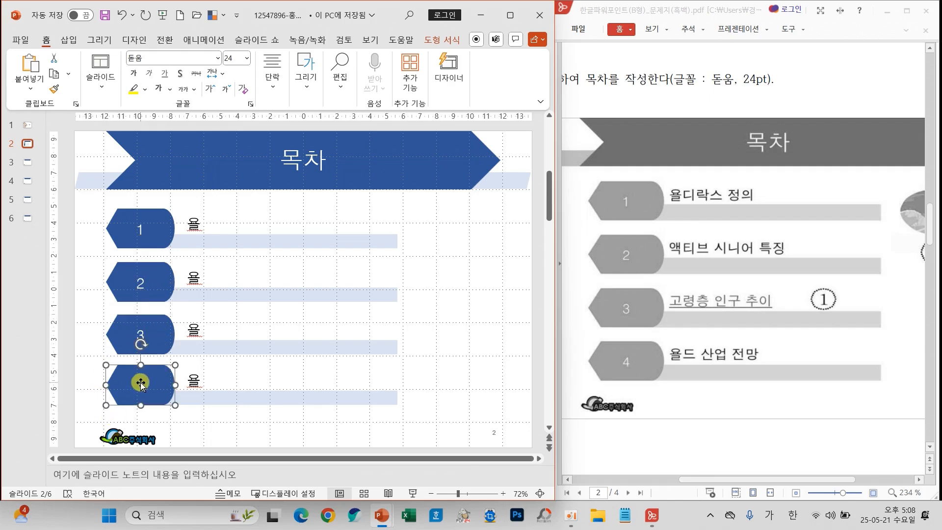
# Step: Complete the four row texts as 욜디락스 정의, 액티브 시니어 특징, 고령층 인구 추이 and 욜드 산업 전망
pyautogui.click(197, 224)
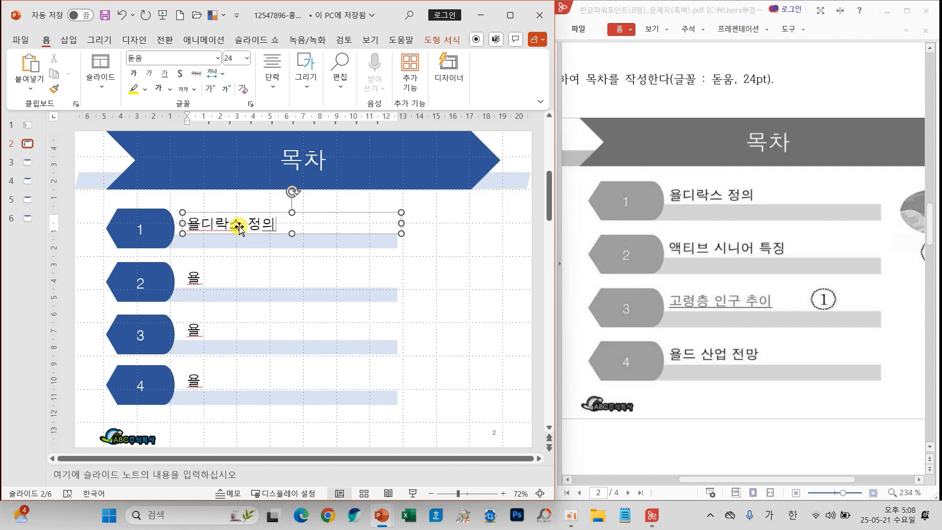
pyautogui.click(197, 278)
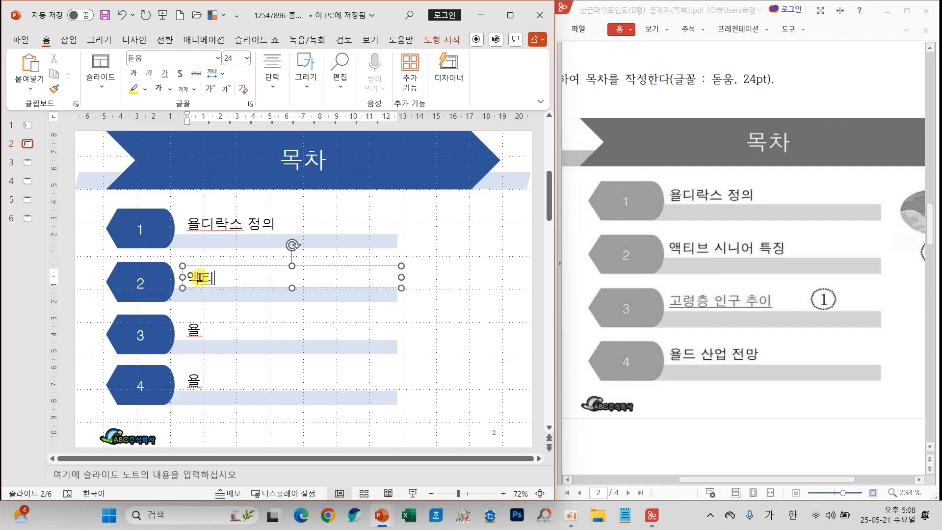
pyautogui.write('시니어 특징')
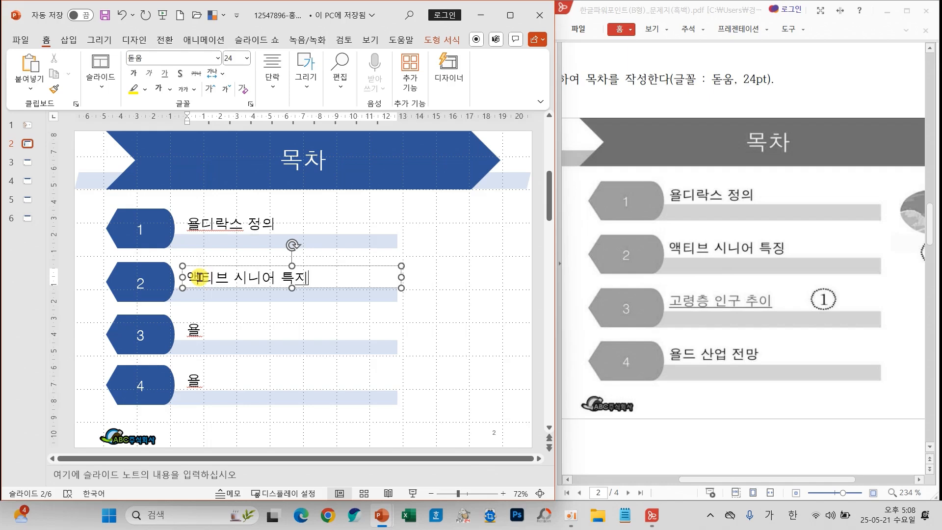
pyautogui.click(197, 331)
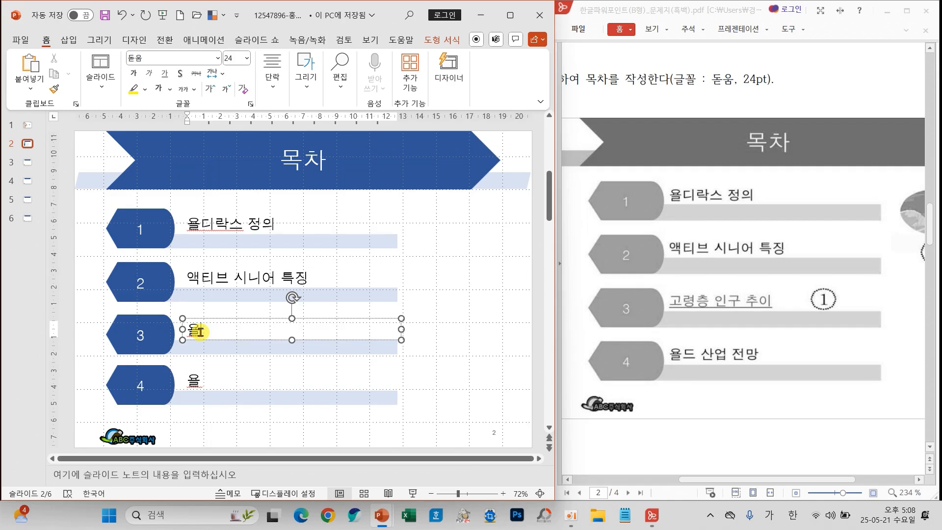
pyautogui.write('고령층 인구 추')
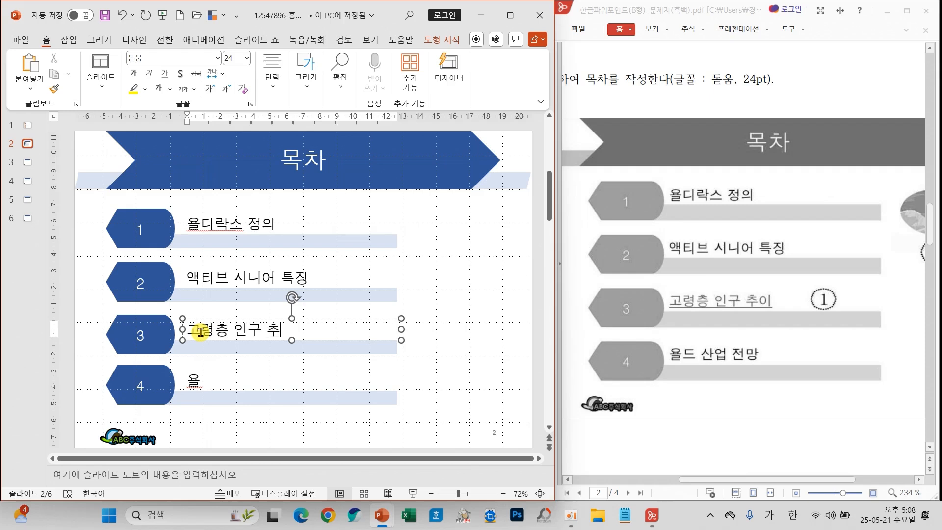
pyautogui.write('이')
pyautogui.click(196, 381)
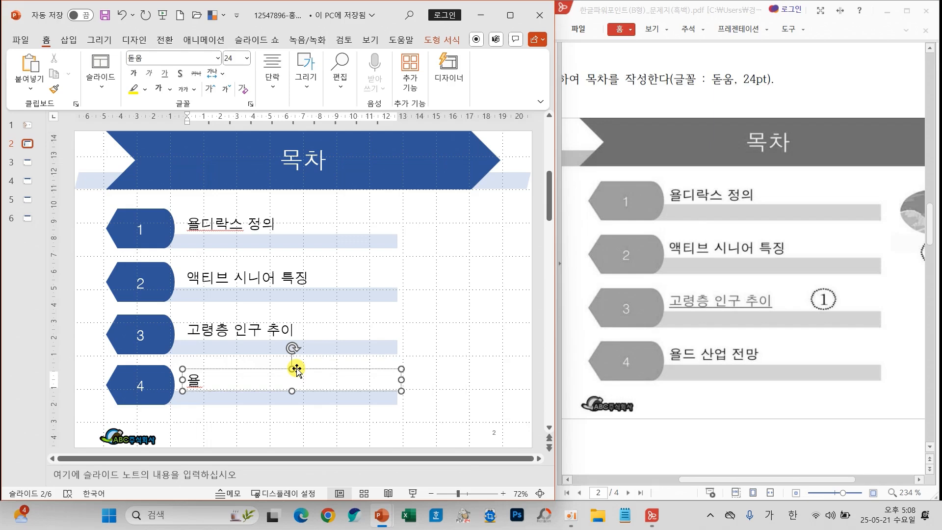
pyautogui.write('산업 전망')
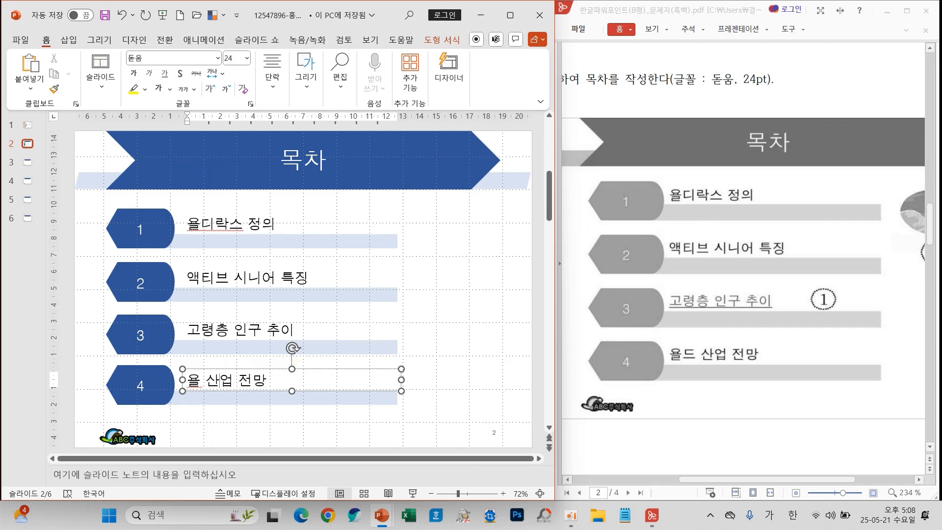
pyautogui.write('드')
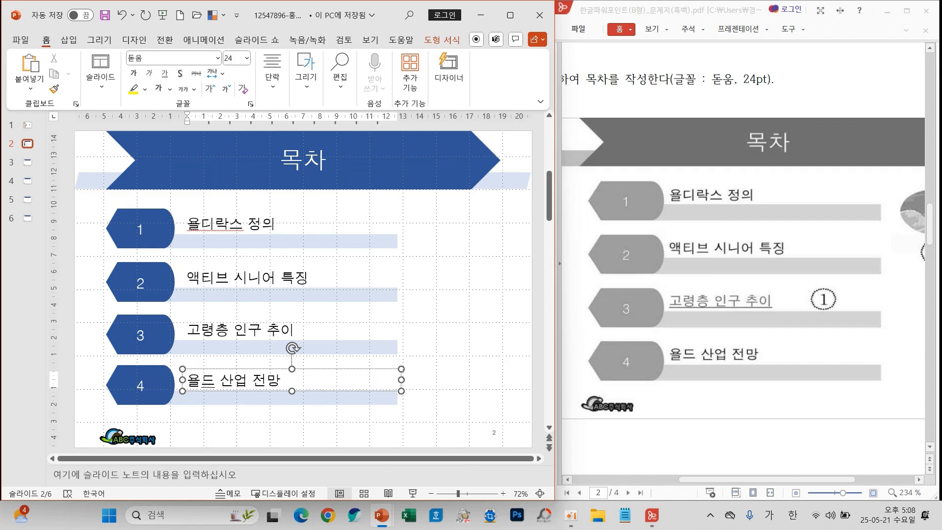
pyautogui.click(447, 309)
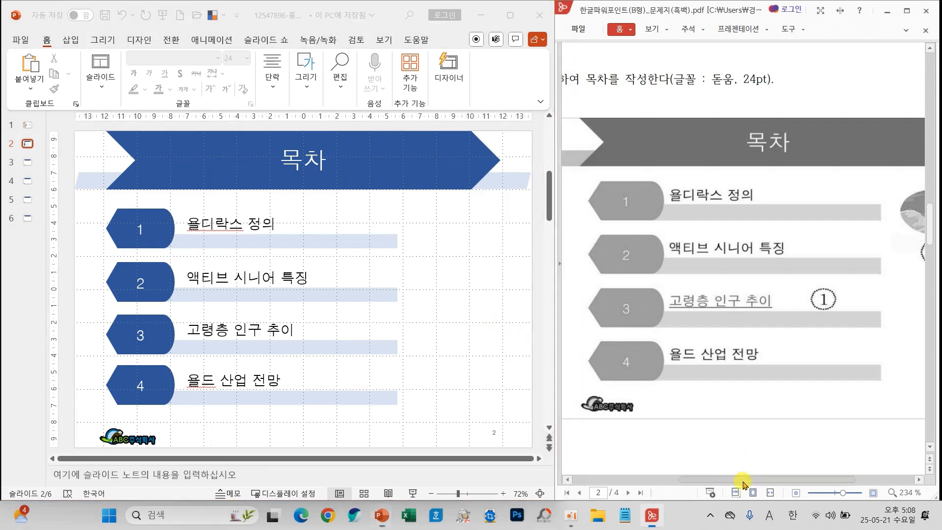
# Step: Add a hyperlink from the text 고령층 인구 추이 to 슬라이드 5 in the current document, as the exam sheet requires
pyautogui.moveTo(740, 480); pyautogui.dragTo(652, 483)
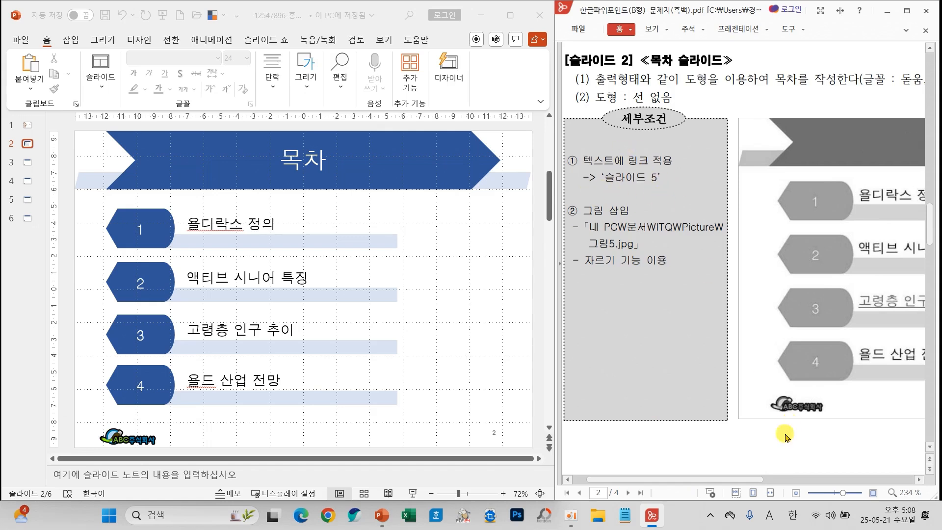
pyautogui.moveTo(749, 477); pyautogui.dragTo(823, 477)
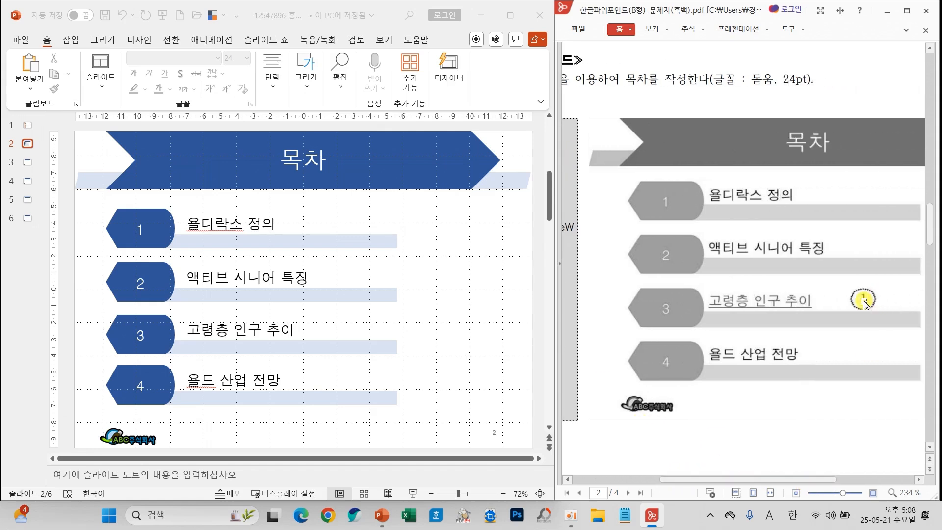
pyautogui.click(195, 331)
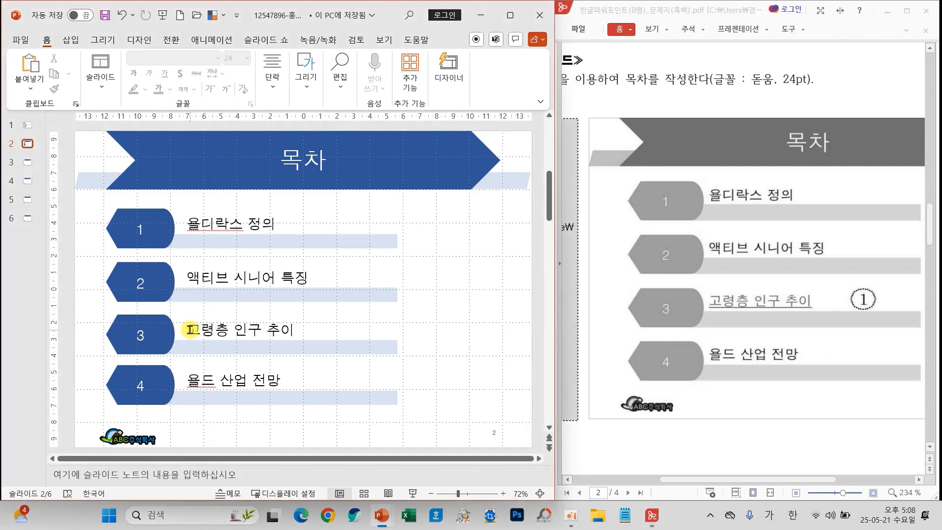
pyautogui.moveTo(190, 329); pyautogui.dragTo(308, 330)
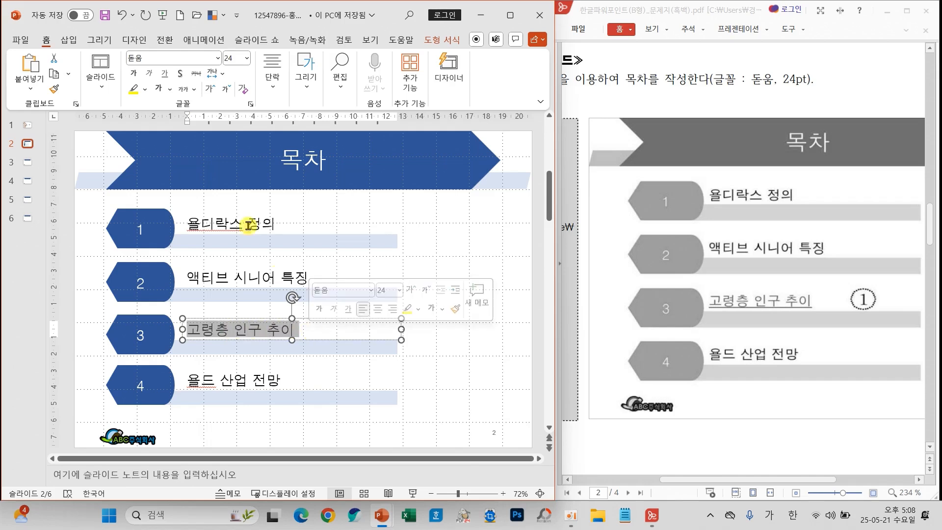
pyautogui.click(69, 40)
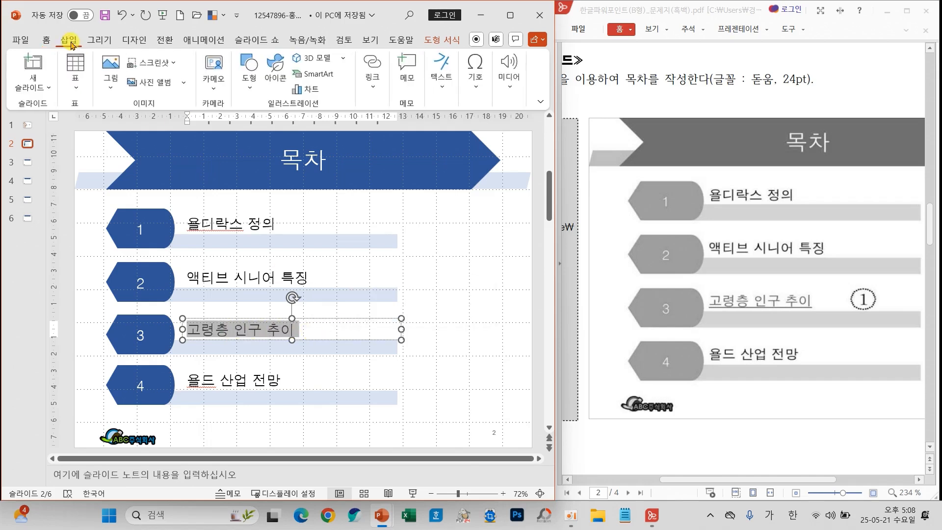
pyautogui.click(372, 85)
pyautogui.click(396, 126)
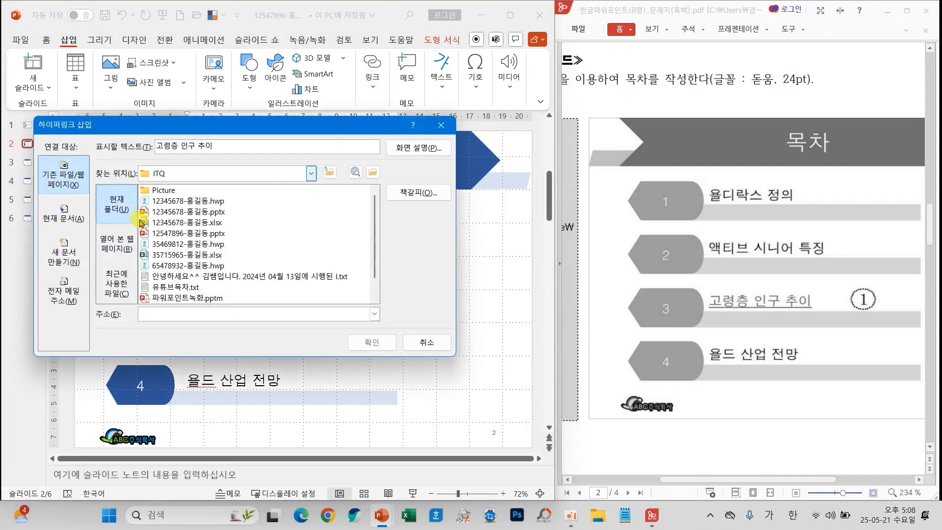
pyautogui.click(71, 216)
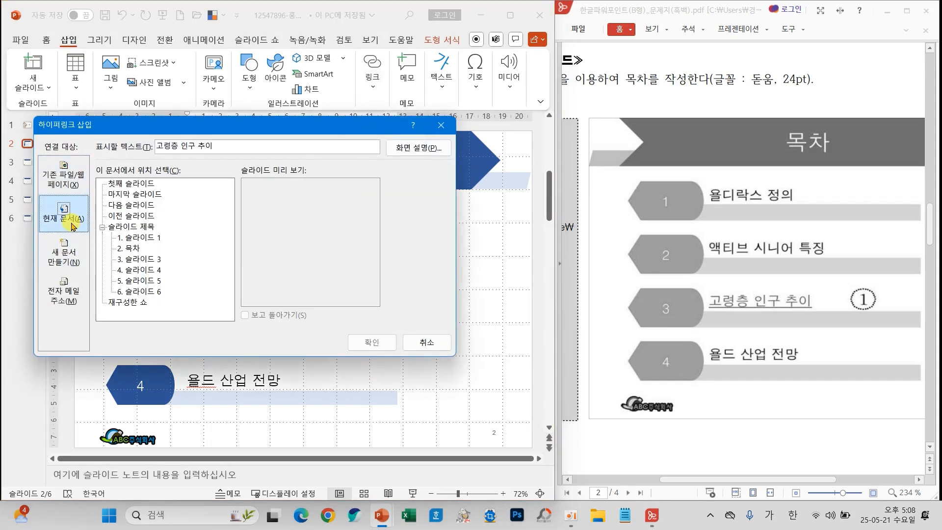
pyautogui.moveTo(79, 195)
pyautogui.mouseDown()
pyautogui.moveTo(43, 196)
pyautogui.moveTo(41, 234)
pyautogui.mouseUp()
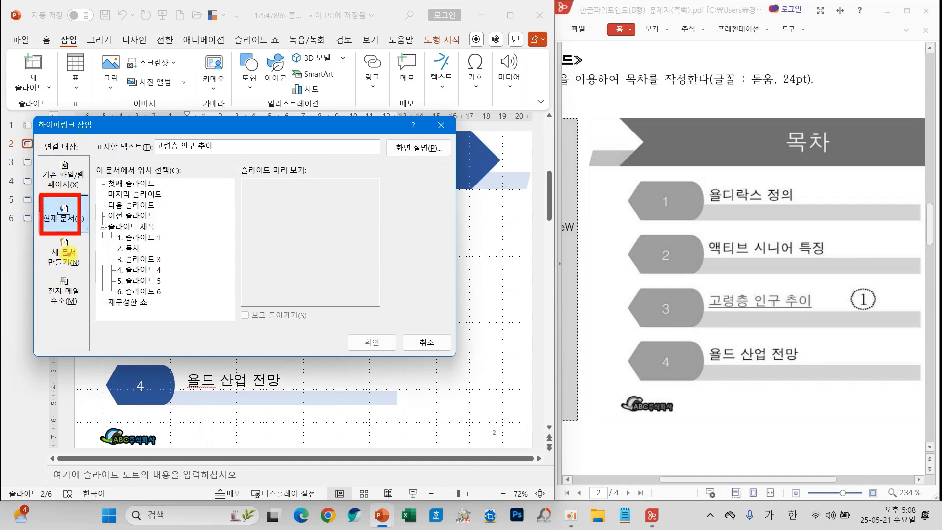
pyautogui.moveTo(706, 480); pyautogui.dragTo(629, 481)
pyautogui.click(140, 282)
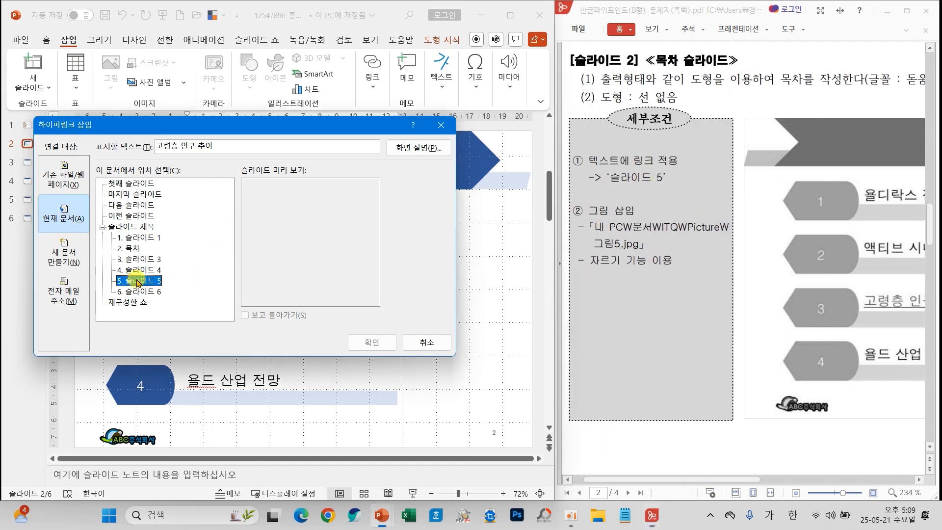
pyautogui.click(388, 343)
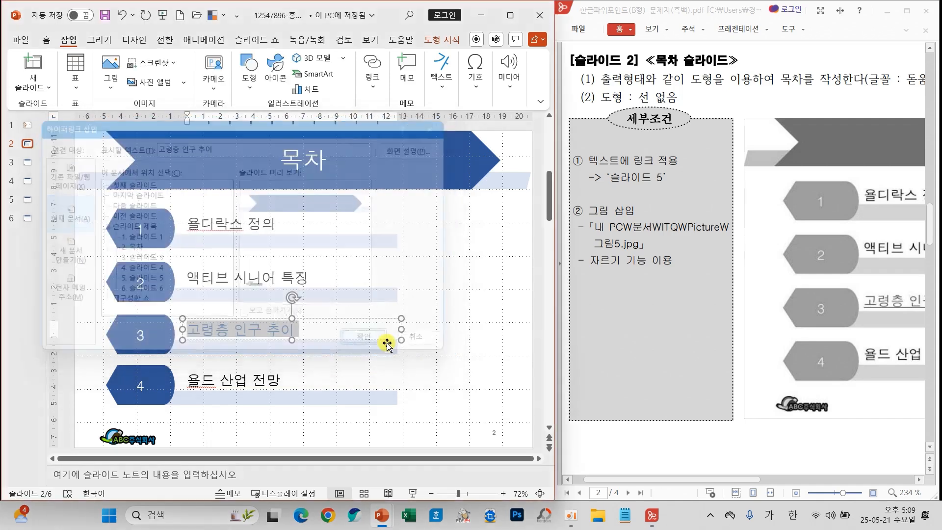
pyautogui.click(437, 352)
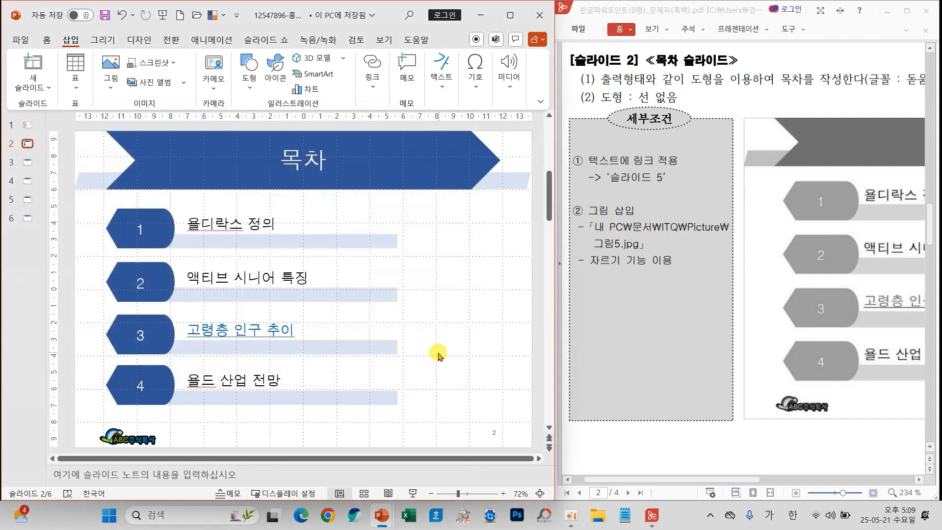
# Step: Test the link on 고령층 인구 추이 and return to the 목차 slide
pyautogui.keyDown('ctrl'); pyautogui.click(277, 334); pyautogui.keyUp('ctrl')
pyautogui.click(276, 329)
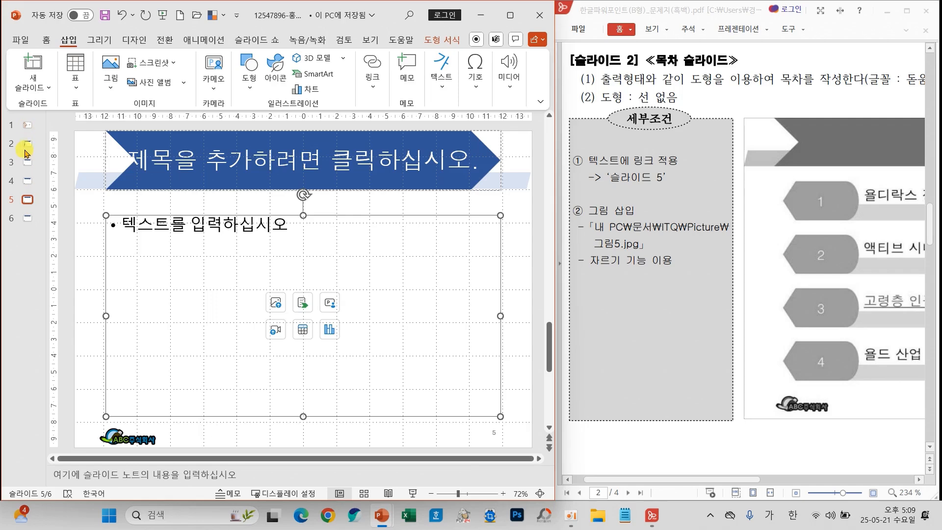
pyautogui.click(27, 147)
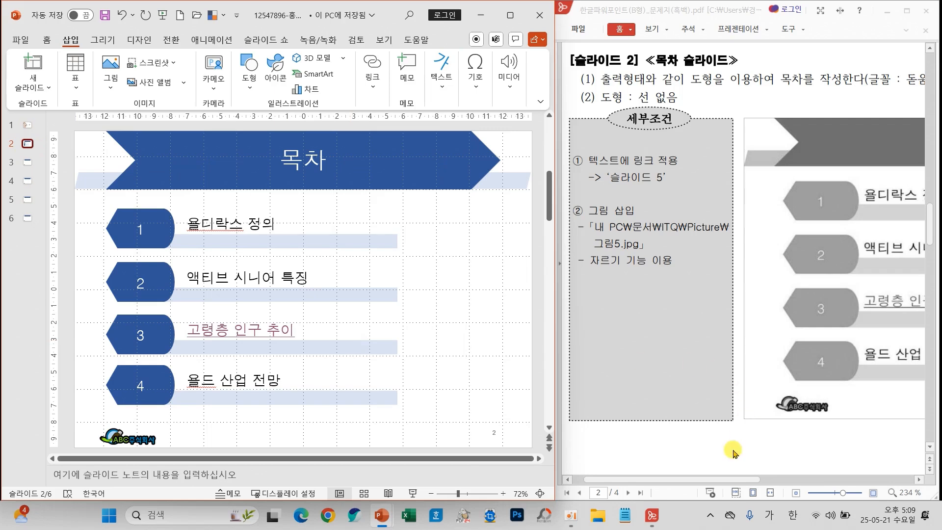
# Step: Insert the picture 그림5.gif from the ITQ Picture folder into the 목차 slide
pyautogui.moveTo(701, 480); pyautogui.dragTo(859, 484)
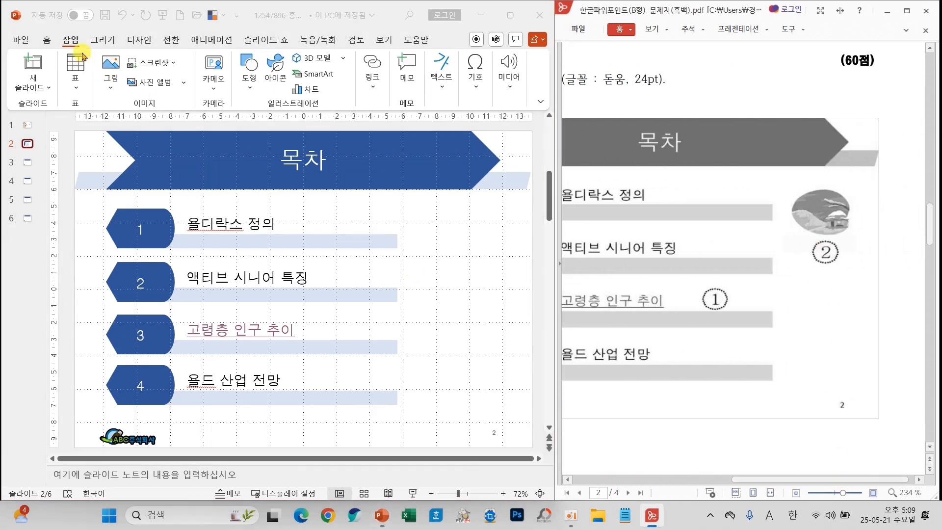
pyautogui.click(108, 76)
pyautogui.click(142, 126)
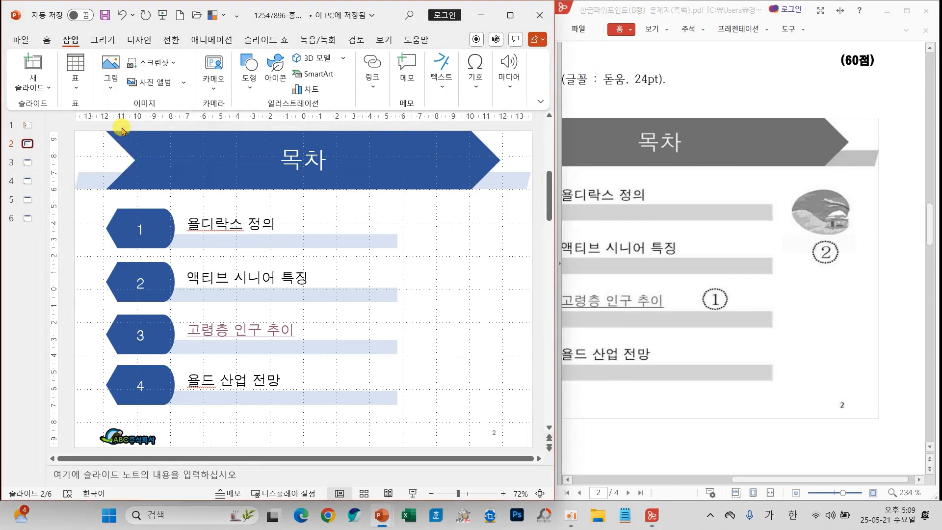
pyautogui.click(441, 102)
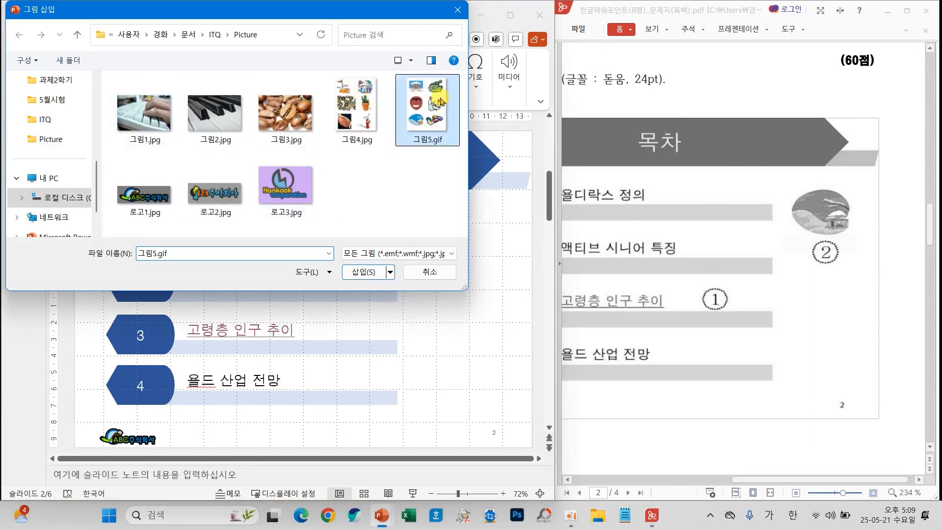
pyautogui.click(378, 271)
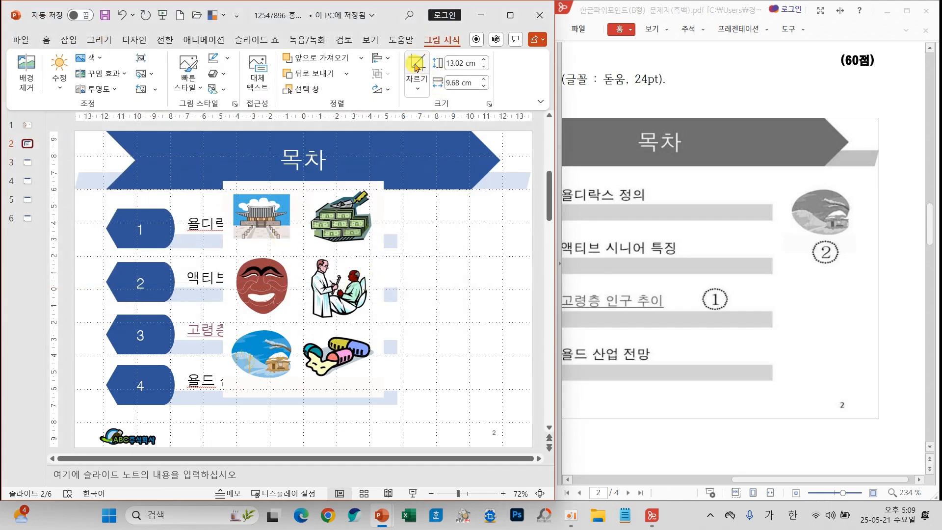
# Step: Crop the picture to the snowy house oval, about 3.5 cm high and 4.1 cm wide, and place it beyond the ends of the first two bars
pyautogui.click(330, 198)
pyautogui.click(417, 66)
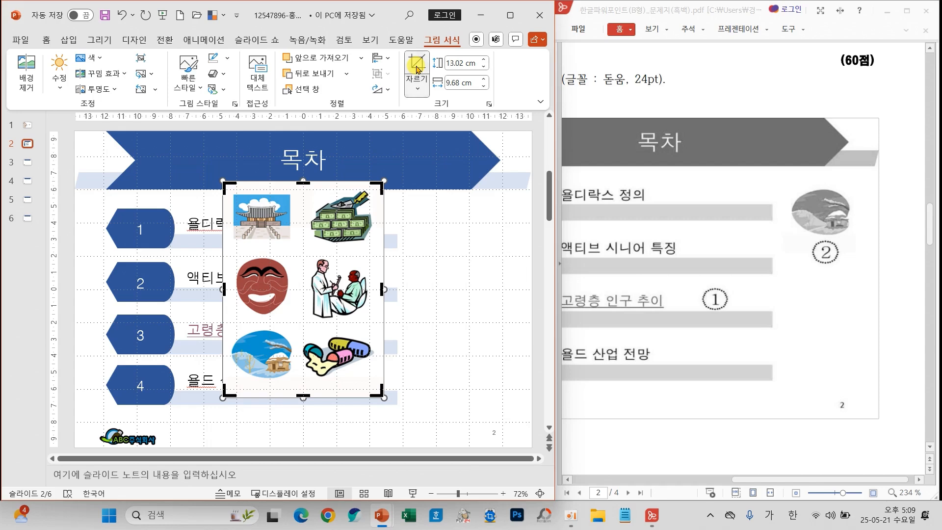
pyautogui.moveTo(381, 187); pyautogui.dragTo(294, 325)
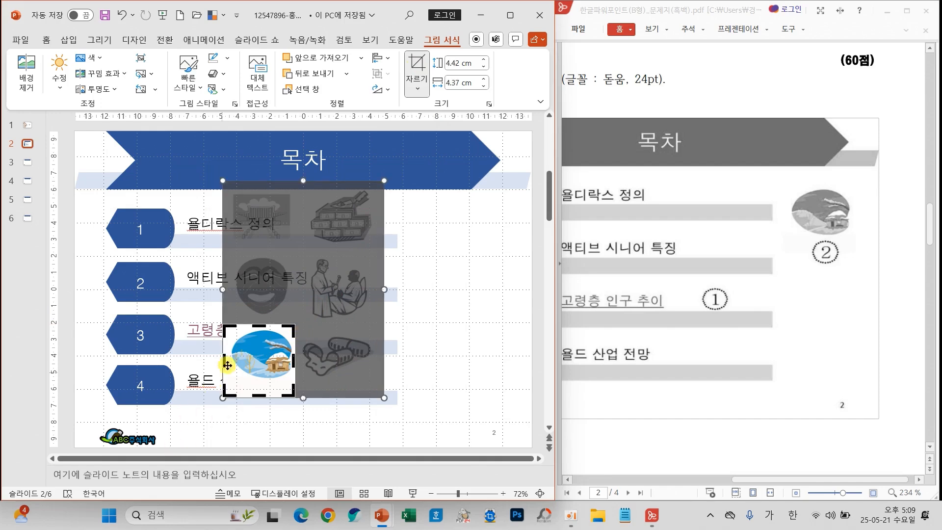
pyautogui.moveTo(223, 398); pyautogui.dragTo(229, 381)
pyautogui.click(500, 321)
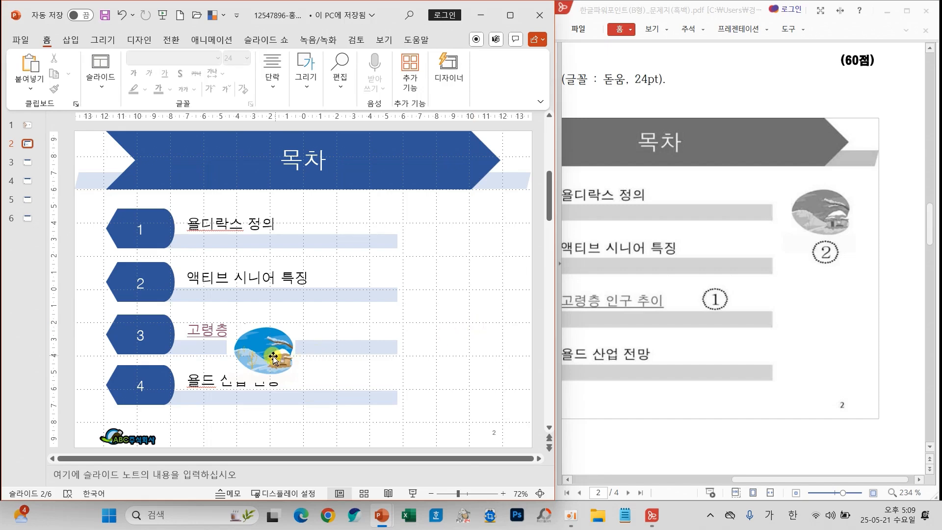
pyautogui.moveTo(273, 356); pyautogui.dragTo(461, 253)
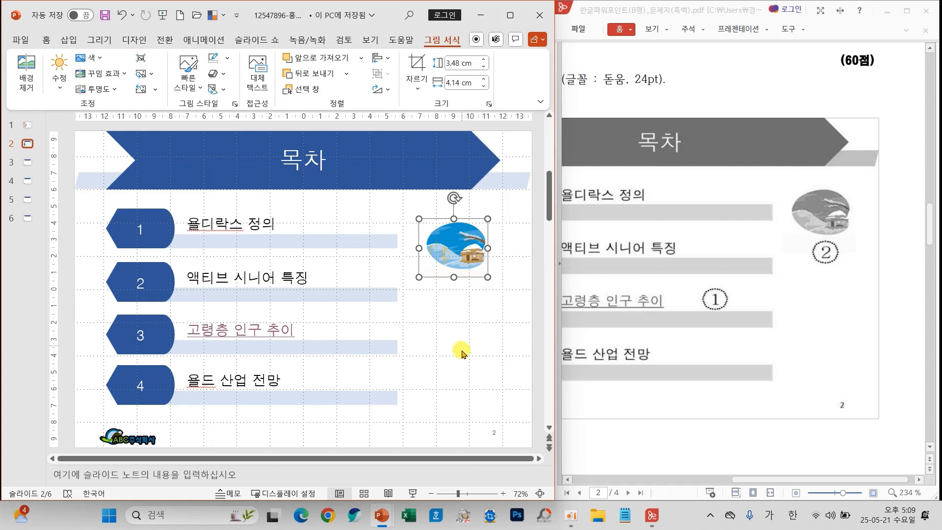
pyautogui.click(481, 358)
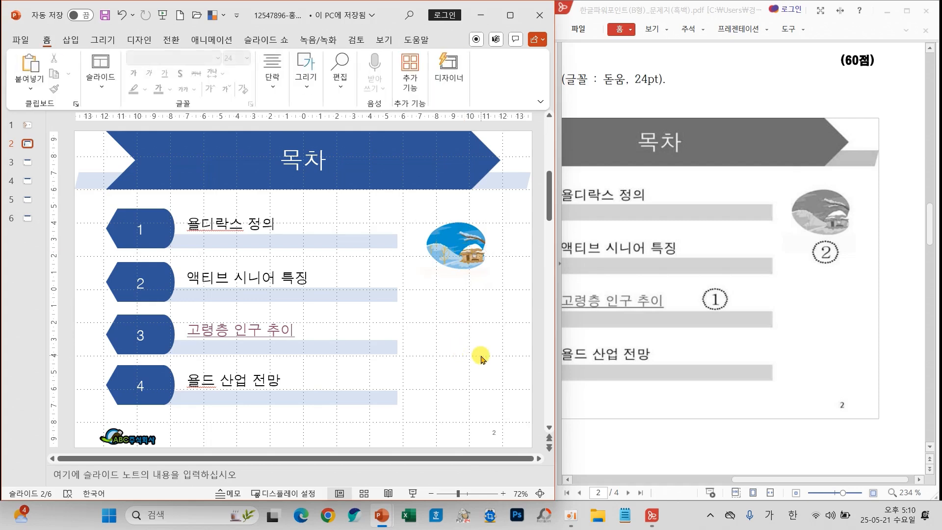
# Step: Save the presentation and open slide 3 alongside the 슬라이드 3 section of the exam sheet
pyautogui.click(106, 15)
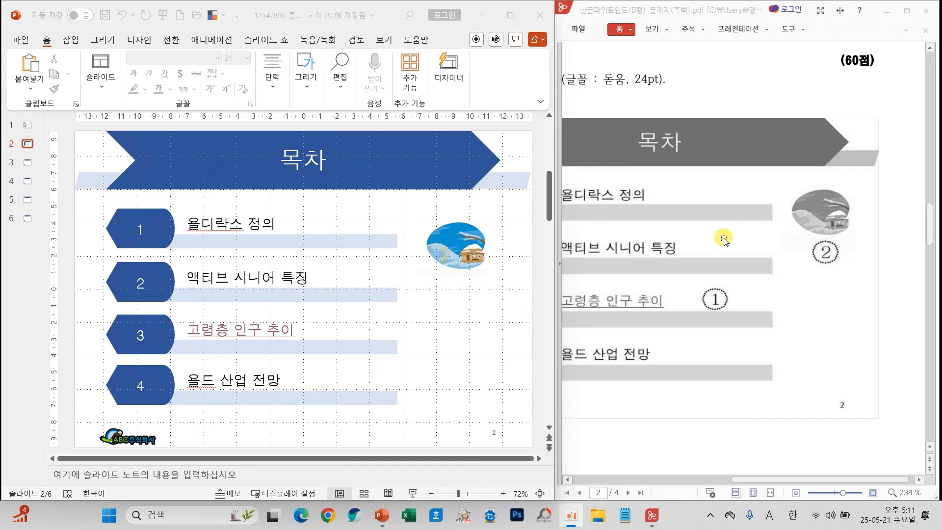
pyautogui.click(29, 162)
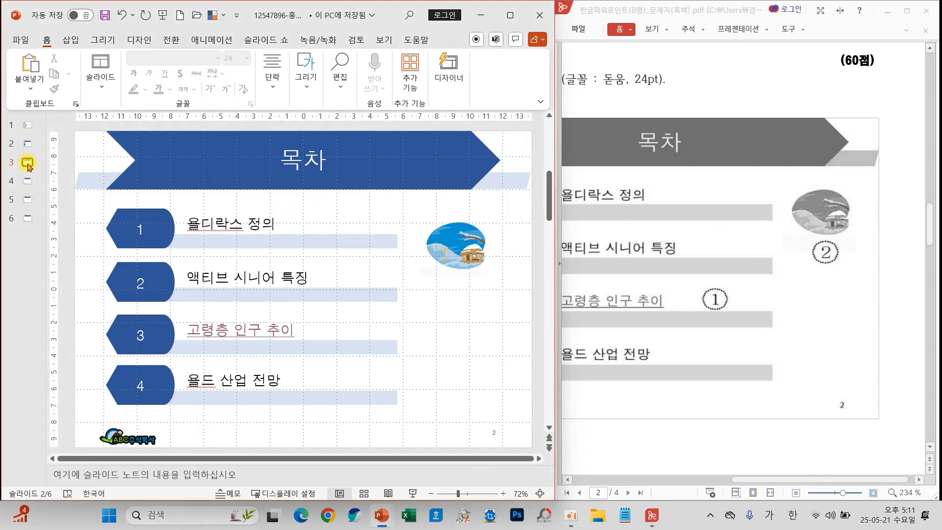
pyautogui.moveTo(743, 479); pyautogui.dragTo(606, 465)
pyautogui.scroll(-6, 631, 393)
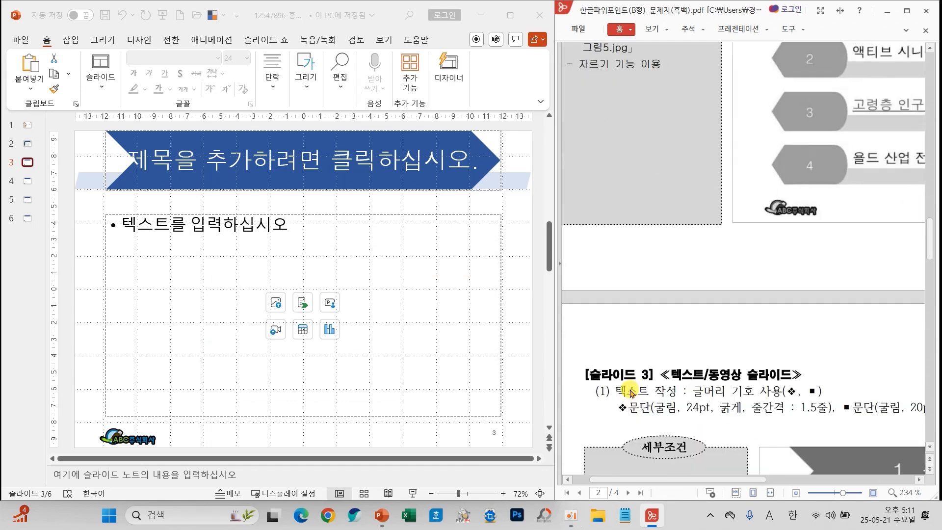
pyautogui.scroll(-4, 631, 393)
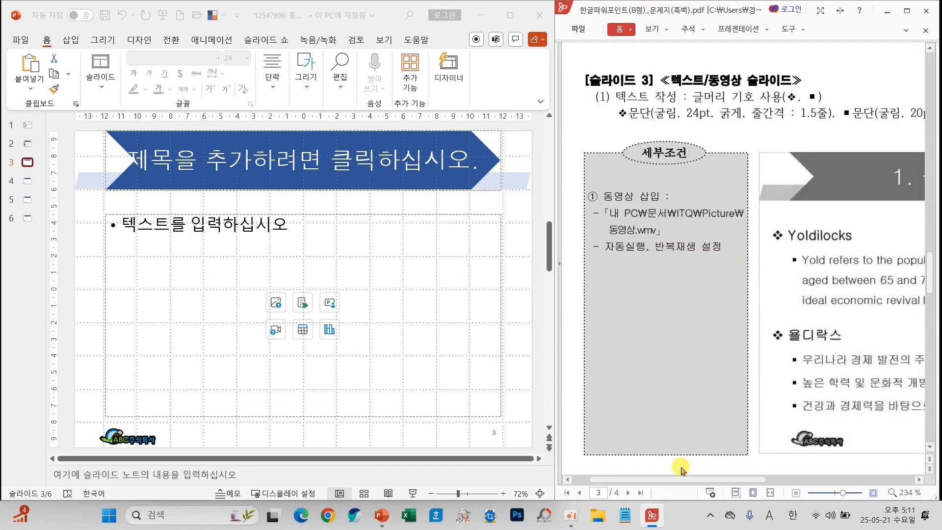
pyautogui.moveTo(675, 483); pyautogui.dragTo(777, 484)
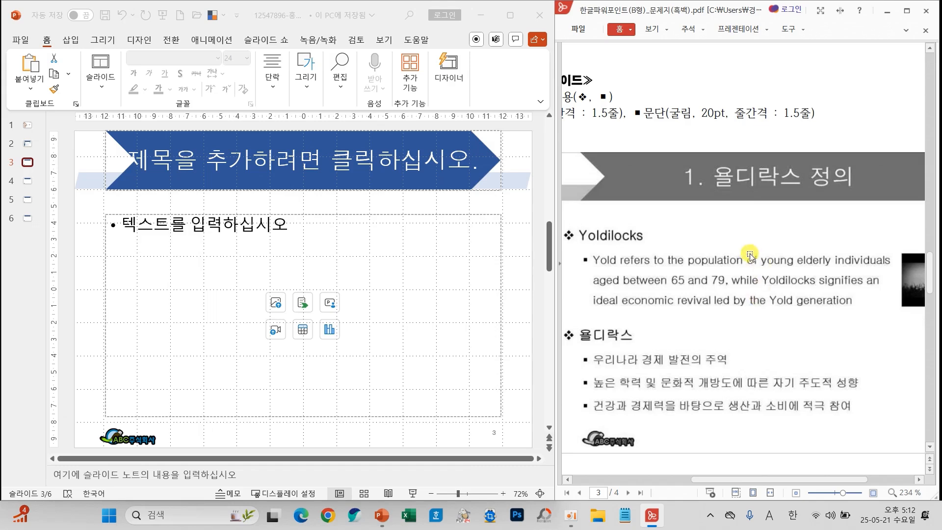
pyautogui.moveTo(743, 239); pyautogui.dragTo(675, 300)
pyautogui.moveTo(682, 239); pyautogui.dragTo(757, 305)
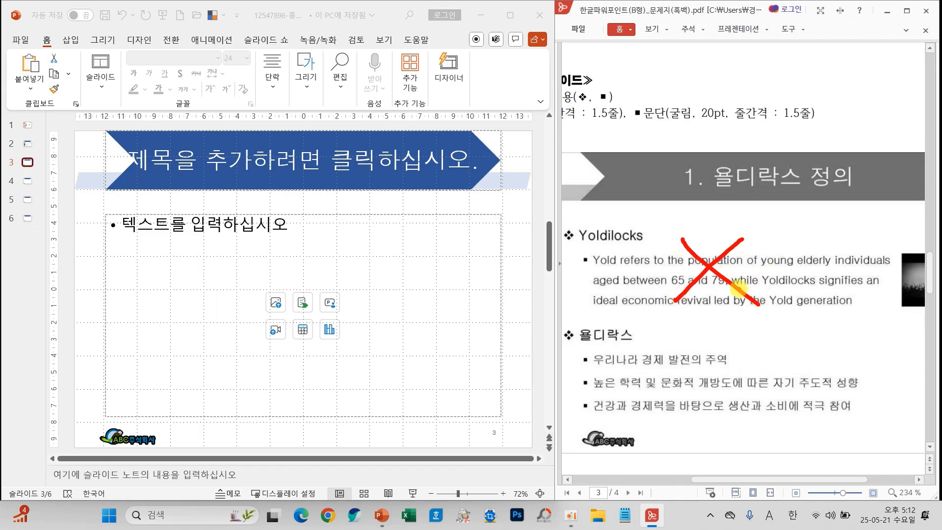
pyautogui.moveTo(707, 363); pyautogui.dragTo(764, 350)
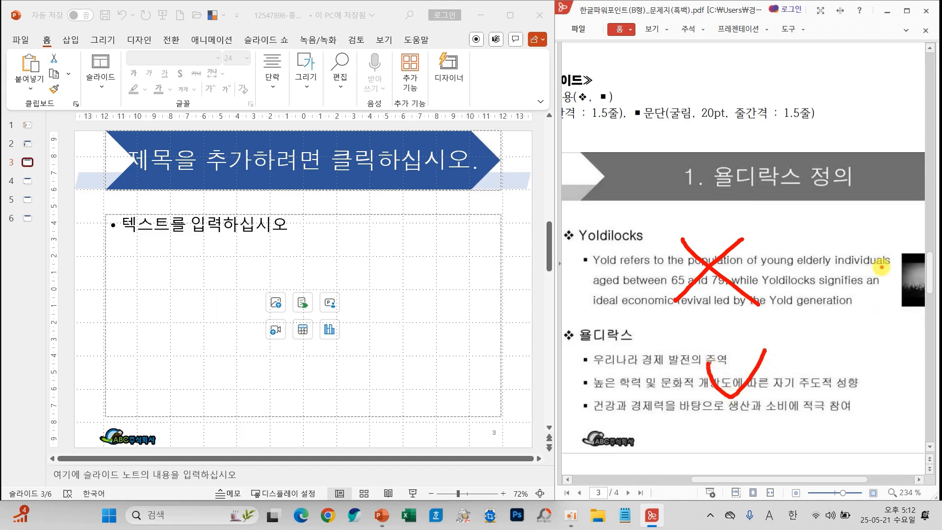
pyautogui.moveTo(882, 267); pyautogui.dragTo(933, 244)
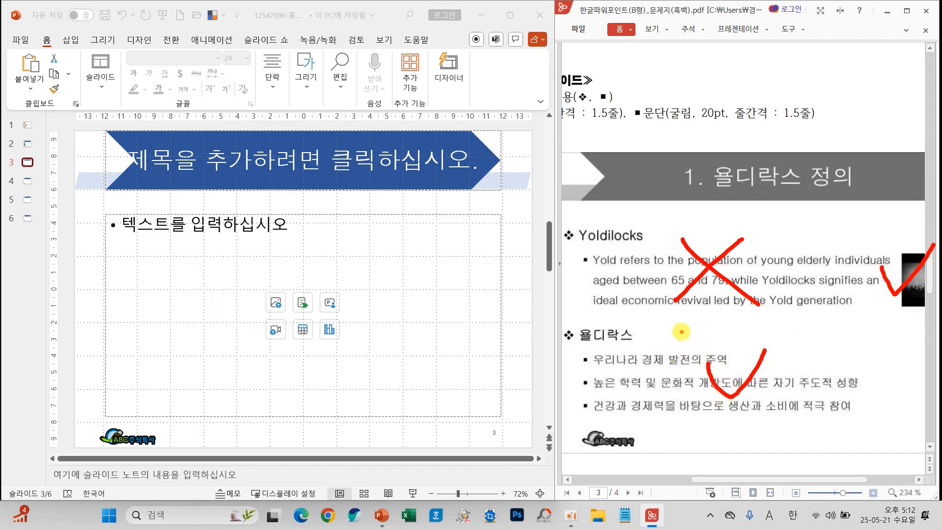
# Step: Enter the title "1. 욜리락스 정의" on slide 3
pyautogui.click(348, 153)
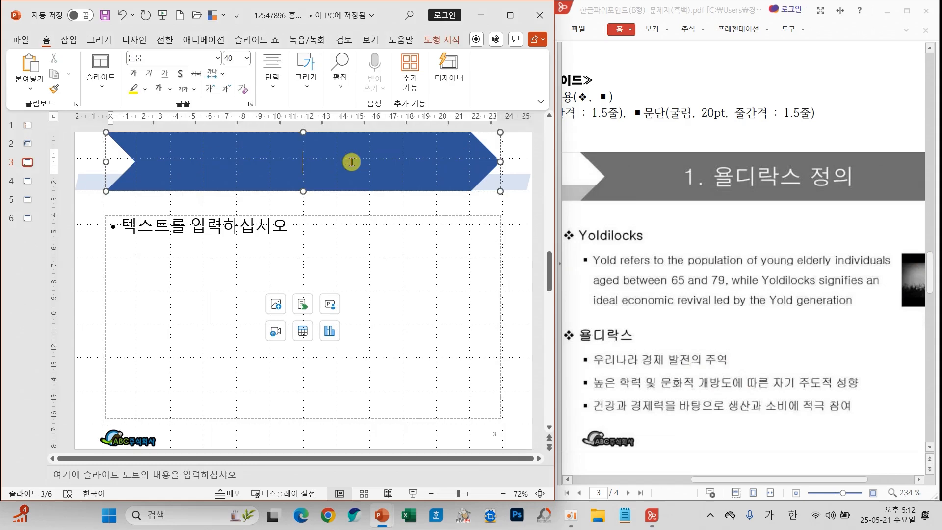
pyautogui.write('1. ㅇ율리디')
pyautogui.press('BackSpace')
pyautogui.press('BackSpace')
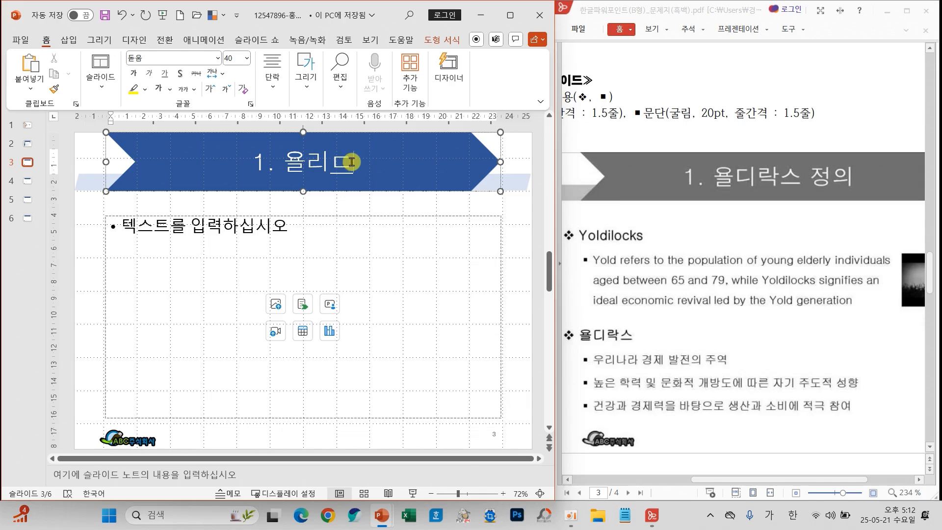
pyautogui.write('락스 정의')
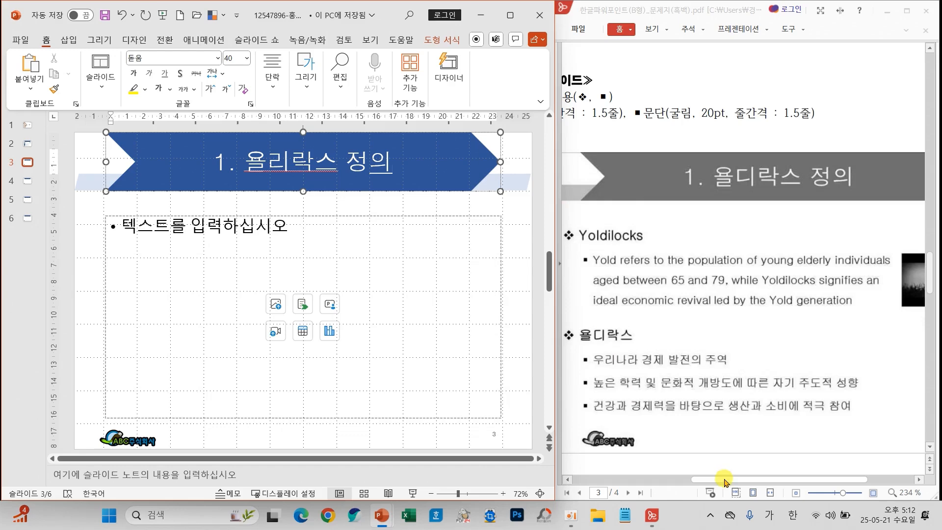
# Step: Set the text box of slide 3's body placeholder to 자동 맞춤 안 함 and close the shape formatting options
pyautogui.moveTo(721, 480); pyautogui.dragTo(695, 475)
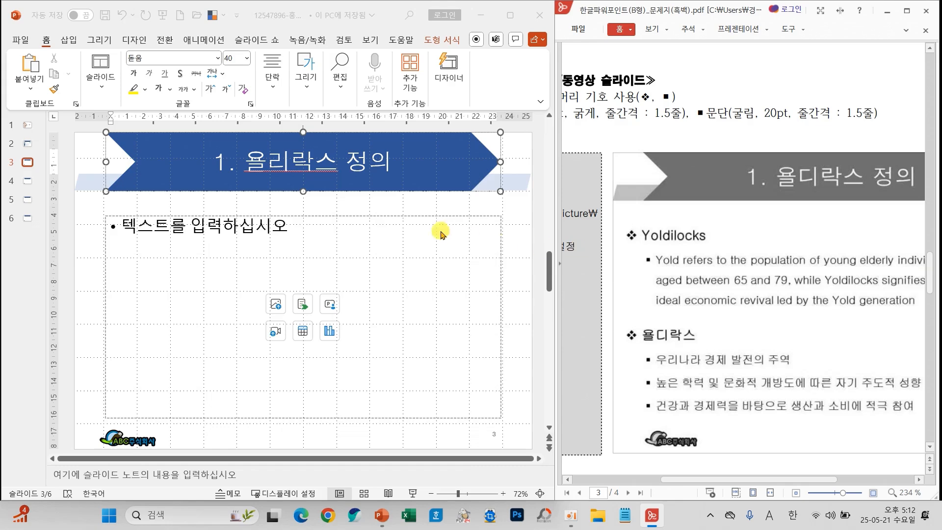
pyautogui.click(280, 228)
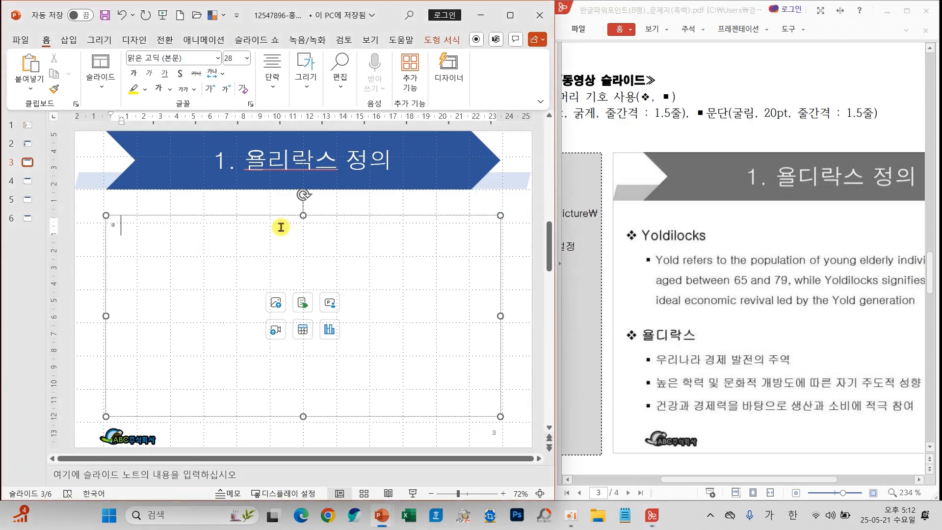
pyautogui.rightClick(238, 238)
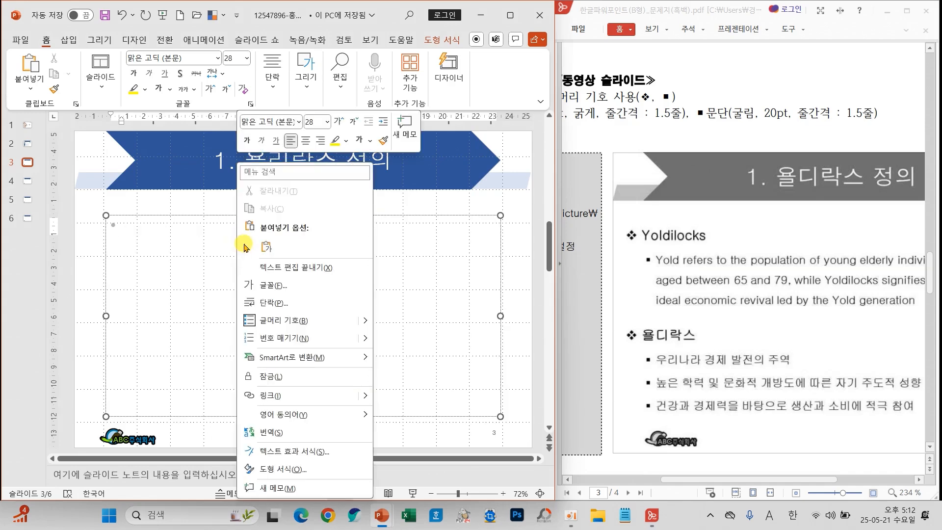
pyautogui.click(292, 460)
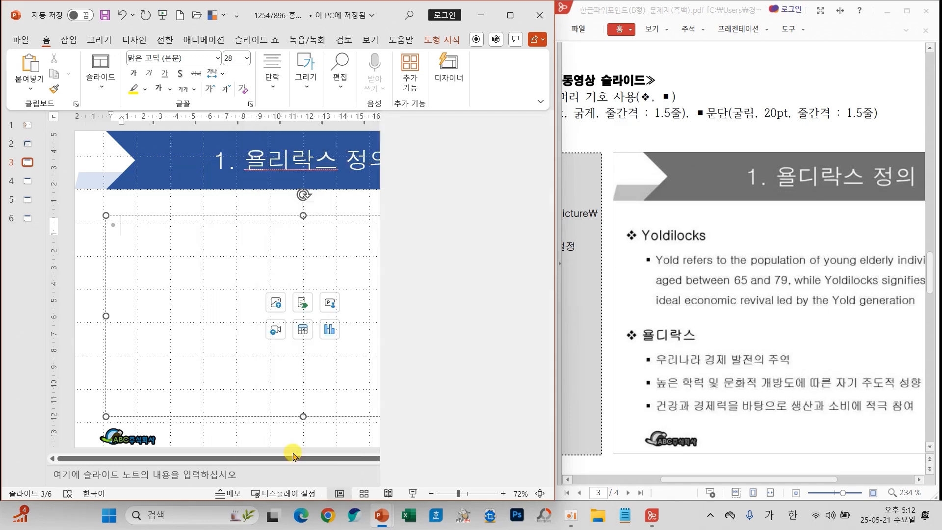
pyautogui.click(446, 173)
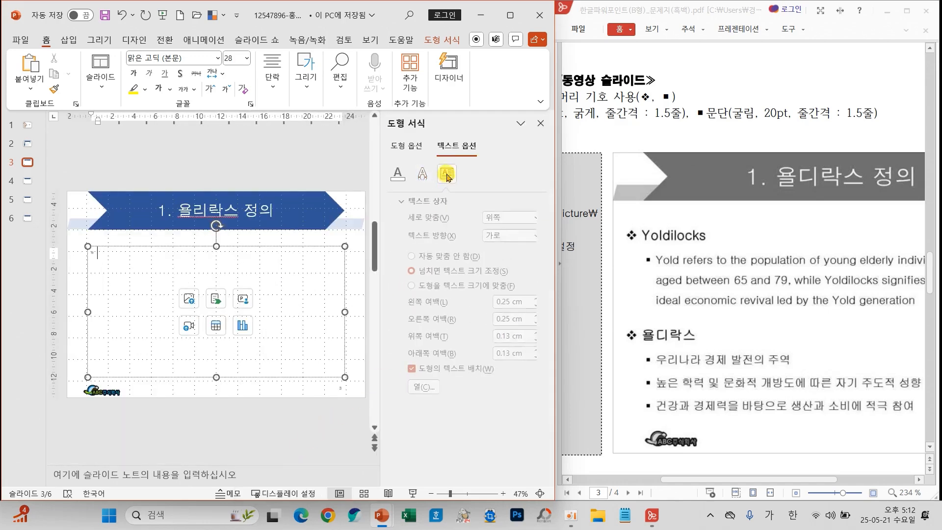
pyautogui.click(439, 258)
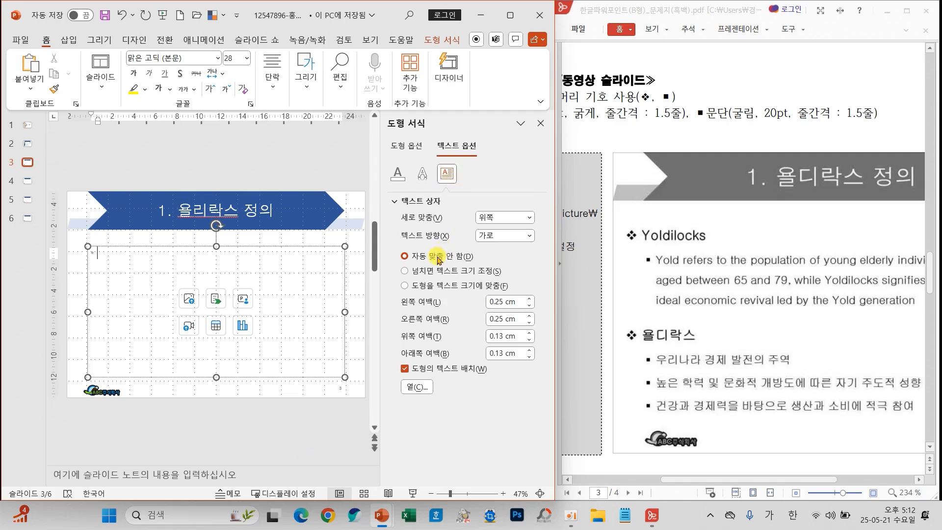
pyautogui.moveTo(436, 162)
pyautogui.mouseDown()
pyautogui.moveTo(461, 187)
pyautogui.moveTo(483, 183)
pyautogui.moveTo(481, 195)
pyautogui.mouseUp()
pyautogui.moveTo(387, 244)
pyautogui.mouseDown()
pyautogui.moveTo(453, 273)
pyautogui.moveTo(476, 269)
pyautogui.moveTo(506, 240)
pyautogui.moveTo(492, 268)
pyautogui.moveTo(517, 269)
pyautogui.mouseUp()
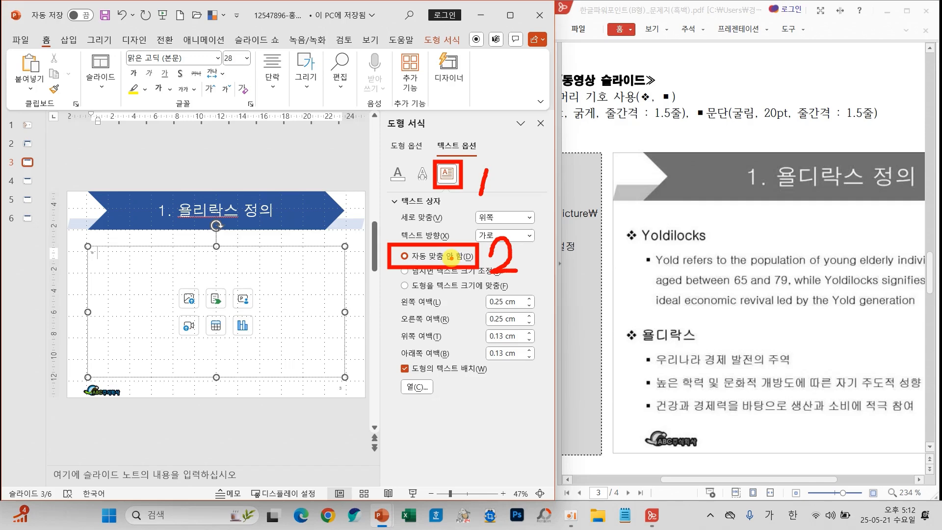
pyautogui.click(541, 123)
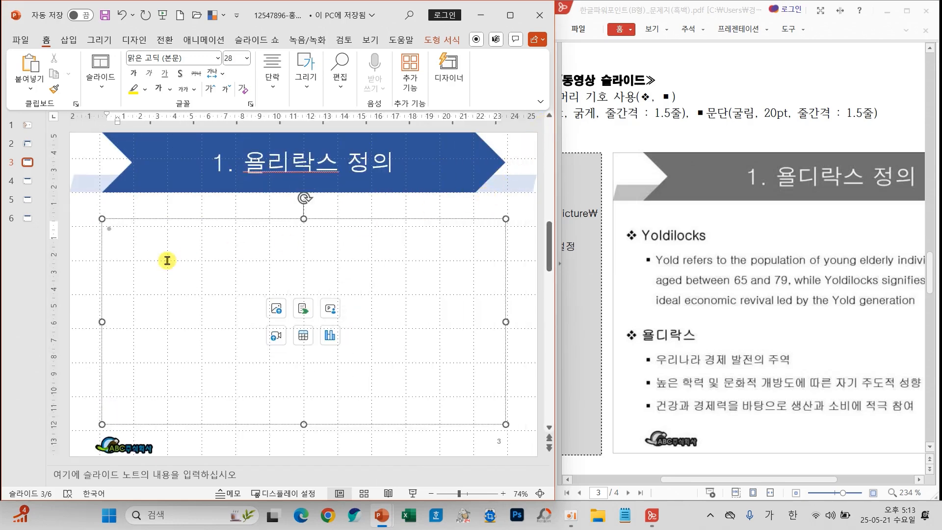
# Step: Apply the ❖ bullet to the body placeholder, enter Yoldilocks as the first paragraph and start a new paragraph below it
pyautogui.moveTo(121, 245)
pyautogui.mouseDown()
pyautogui.moveTo(87, 243)
pyautogui.moveTo(127, 239)
pyautogui.moveTo(114, 250)
pyautogui.mouseUp()
pyautogui.moveTo(619, 217); pyautogui.dragTo(651, 191)
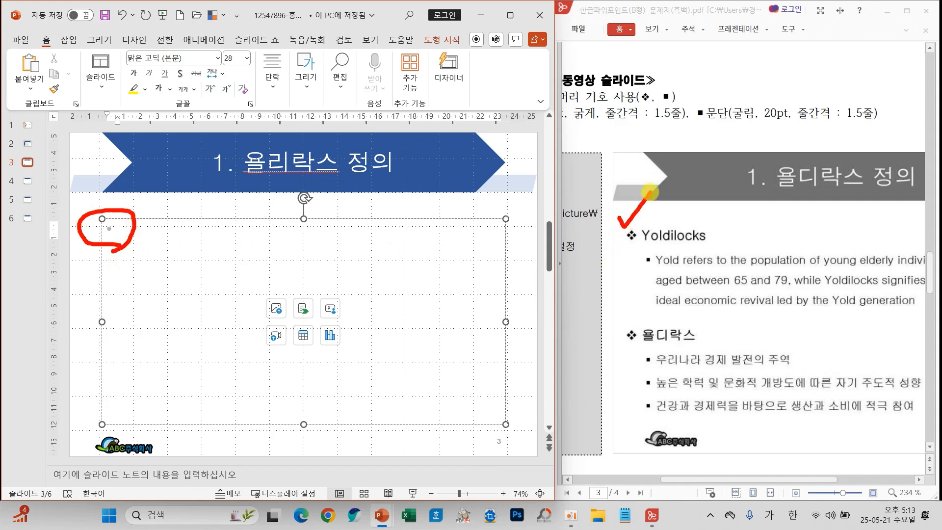
pyautogui.click(279, 91)
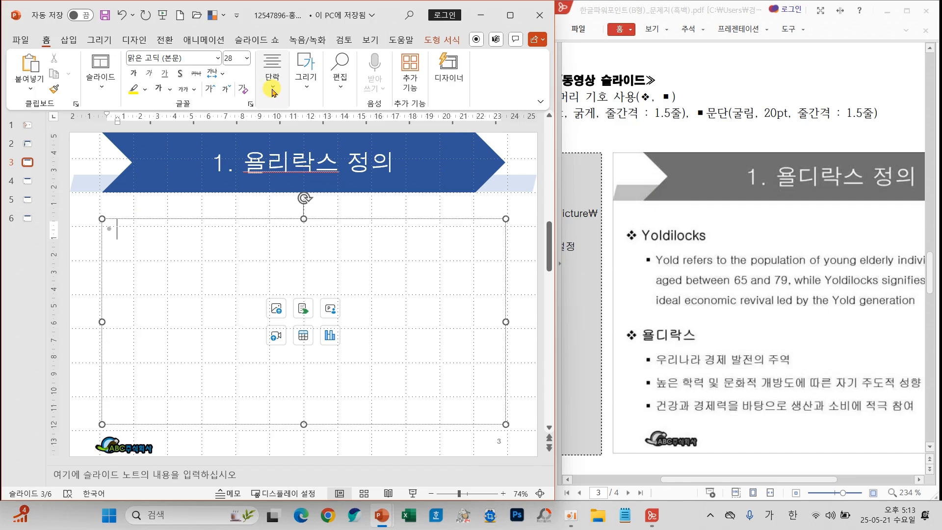
pyautogui.click(280, 122)
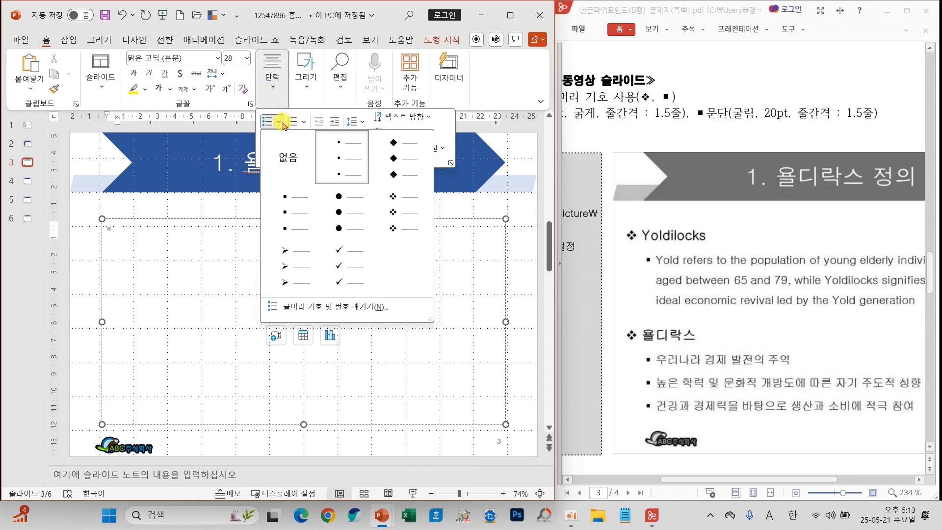
pyautogui.click(390, 196)
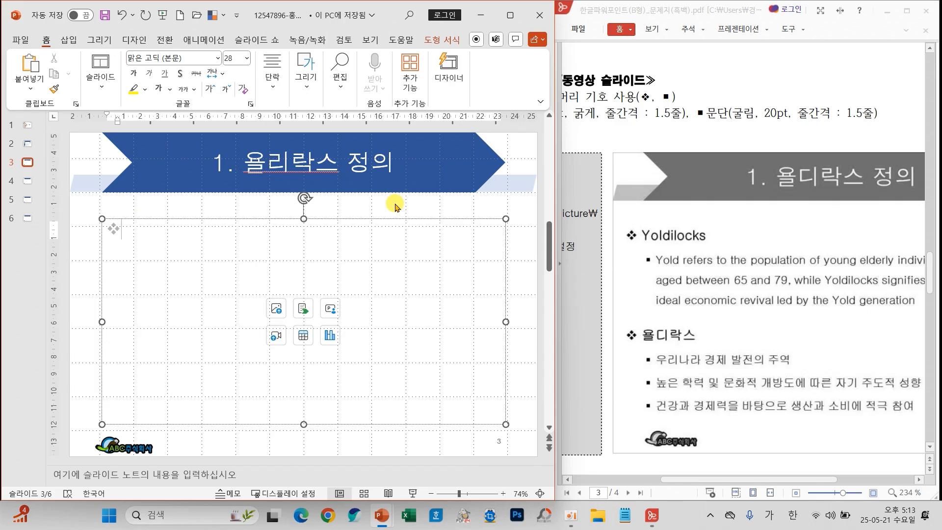
pyautogui.write('Yoldilocks')
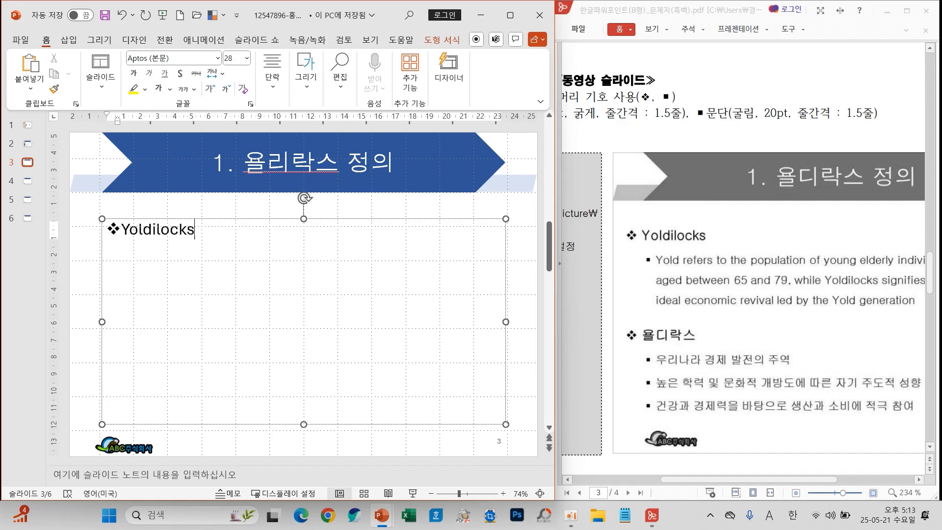
pyautogui.press('Return')
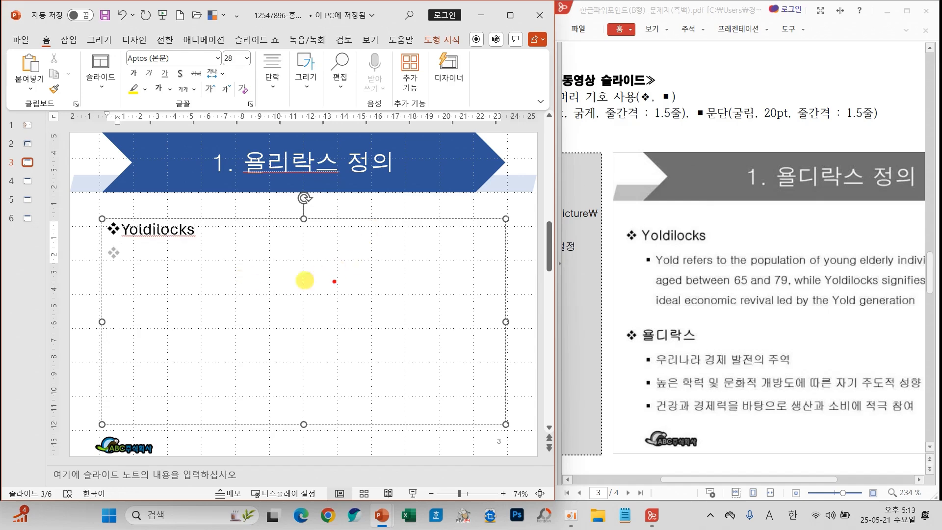
pyautogui.moveTo(619, 250); pyautogui.dragTo(672, 270)
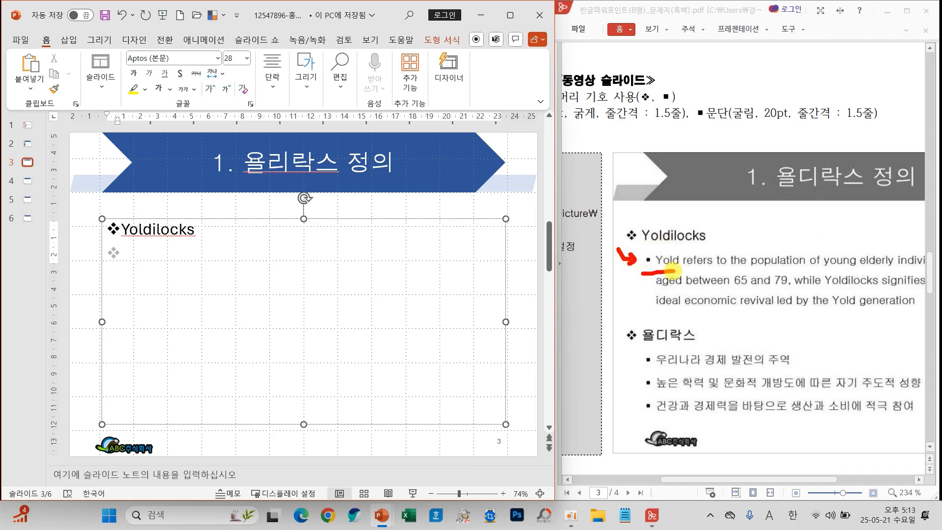
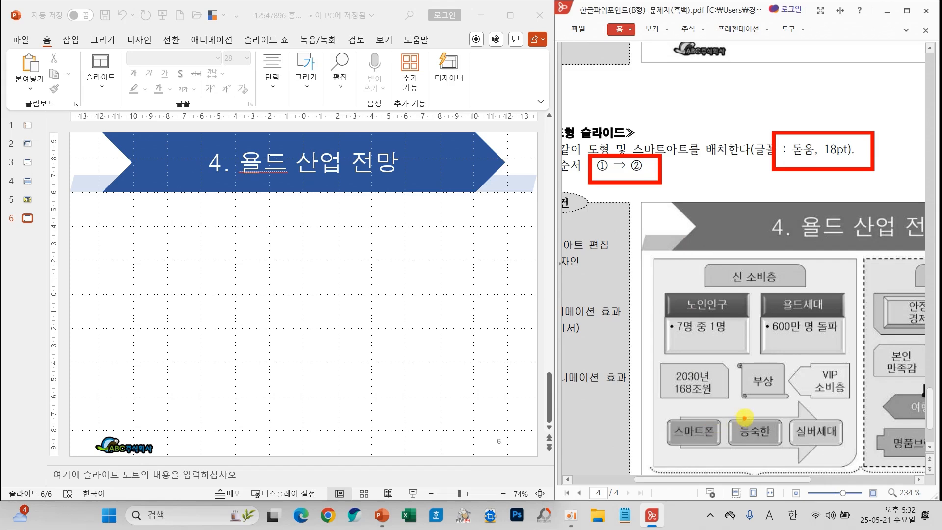
# Step: Examine the exam sheet's detailed conditions and the layout of both shape groups for the 4. 욜드 산업 전망 slide
pyautogui.scroll(-2, 773, 438)
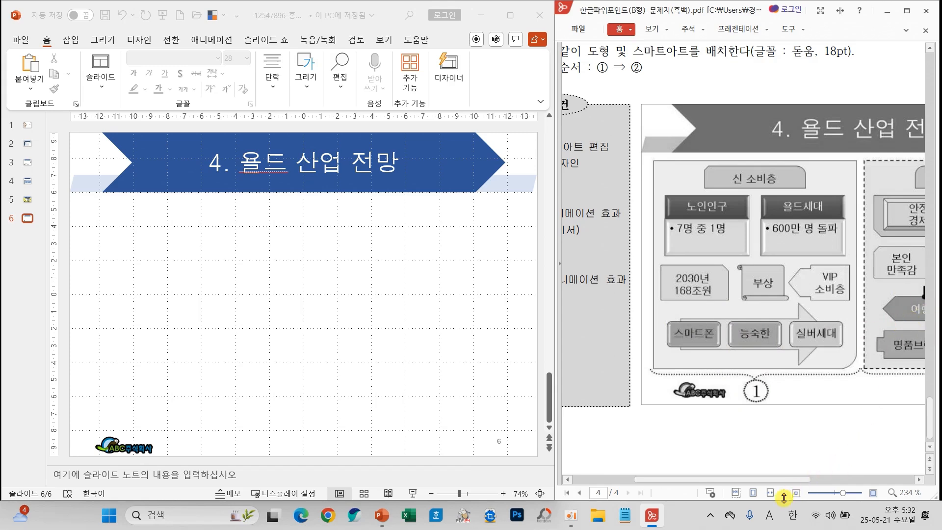
pyautogui.moveTo(773, 480); pyautogui.dragTo(720, 470)
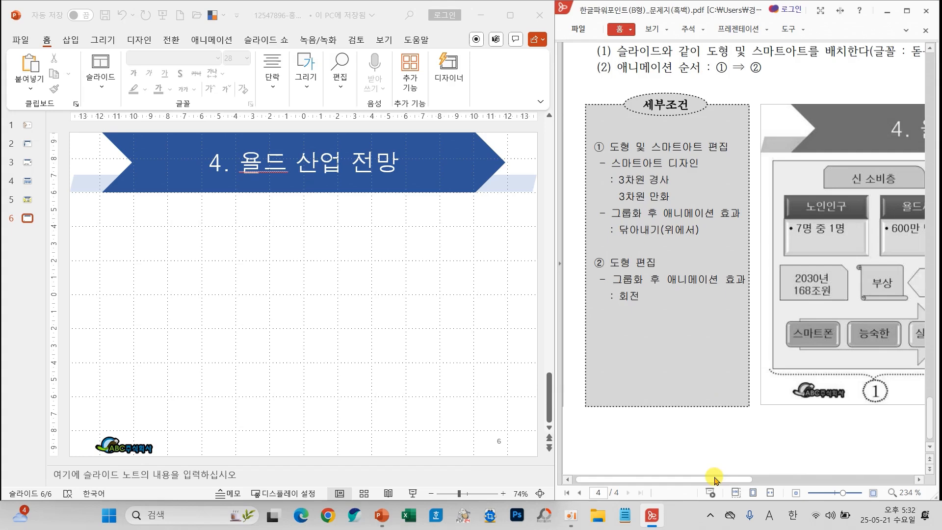
pyautogui.moveTo(713, 478); pyautogui.dragTo(847, 478)
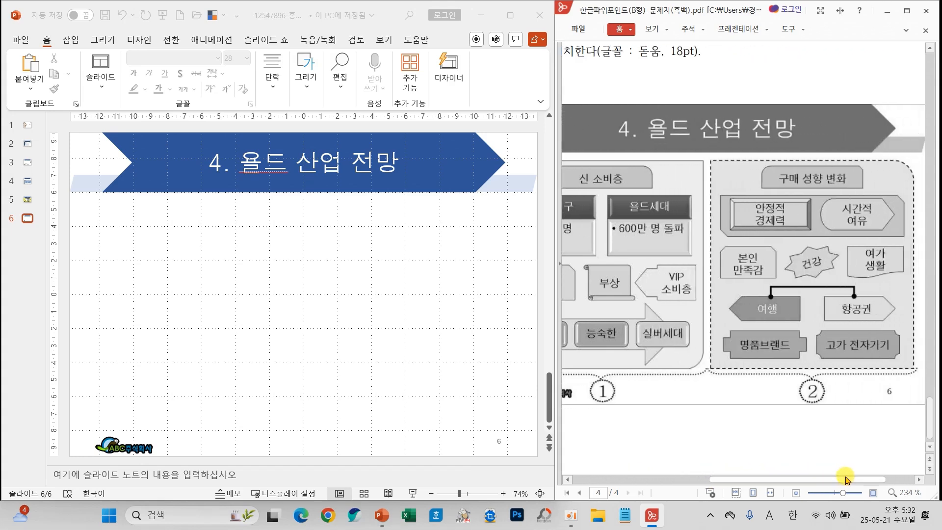
pyautogui.moveTo(731, 144); pyautogui.dragTo(764, 123)
pyautogui.moveTo(796, 288); pyautogui.dragTo(834, 260)
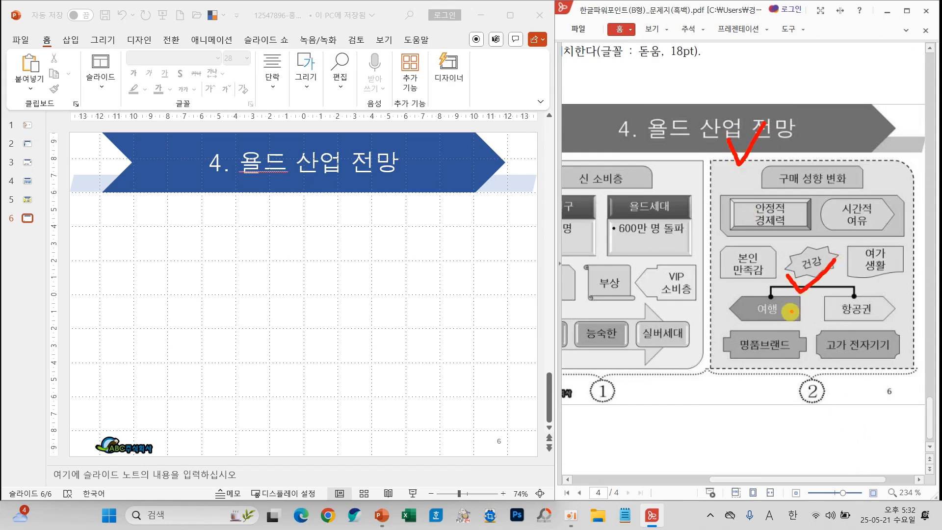
pyautogui.moveTo(745, 301)
pyautogui.mouseDown()
pyautogui.moveTo(750, 316)
pyautogui.moveTo(770, 272)
pyautogui.mouseUp()
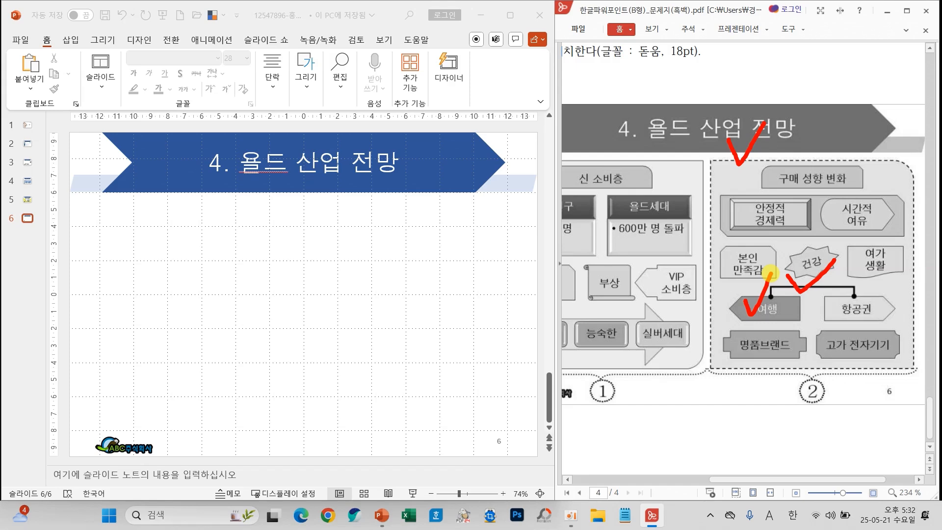
pyautogui.press('Escape')
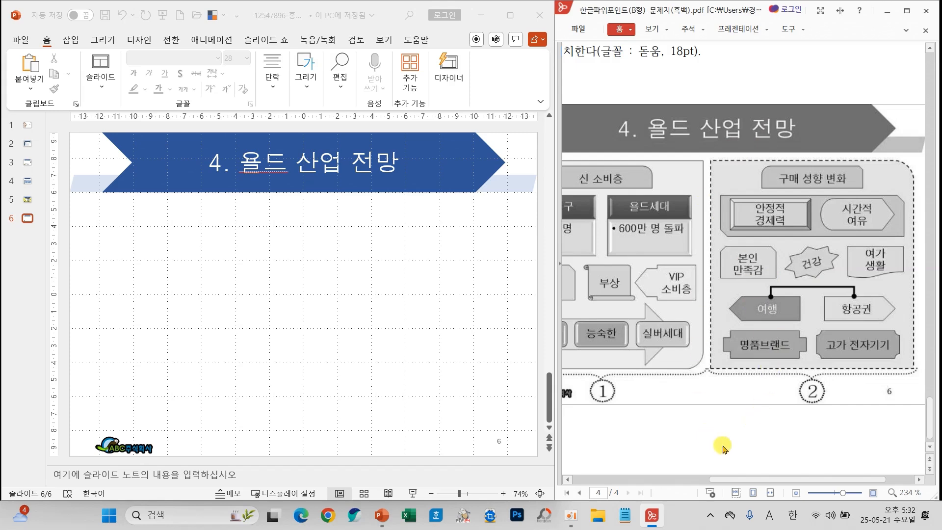
# Step: Draw a rectangle with one rounded top-right corner filling the left half of slide 6 below the title, and reduce its corner rounding
pyautogui.hotkey('alt', 'Tab')
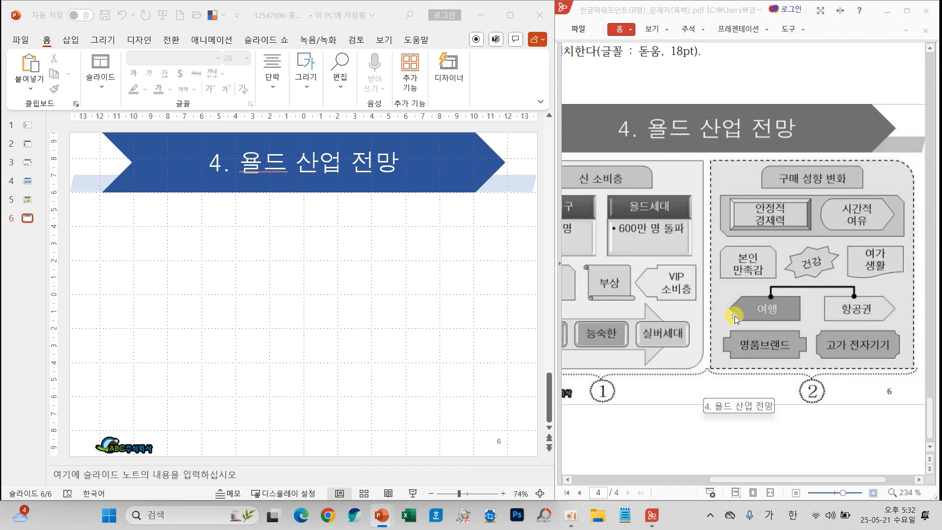
pyautogui.click(305, 88)
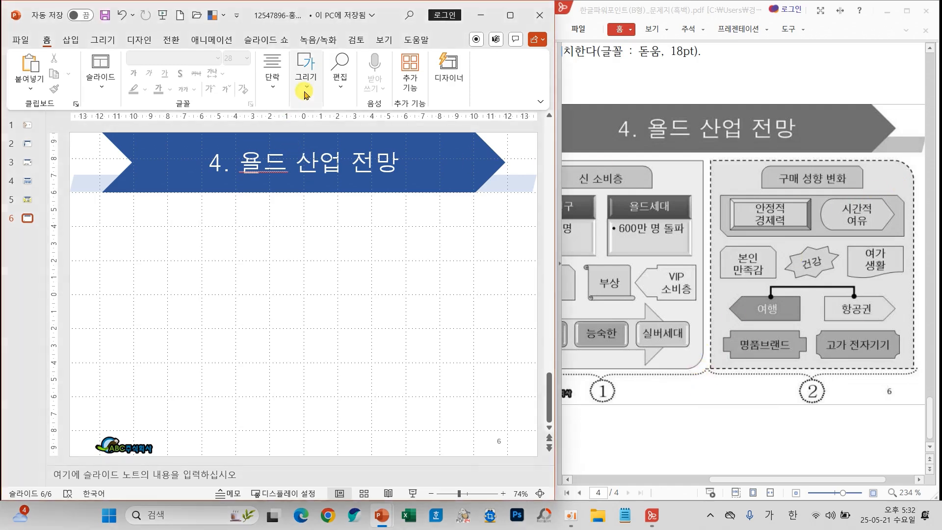
pyautogui.click(389, 134)
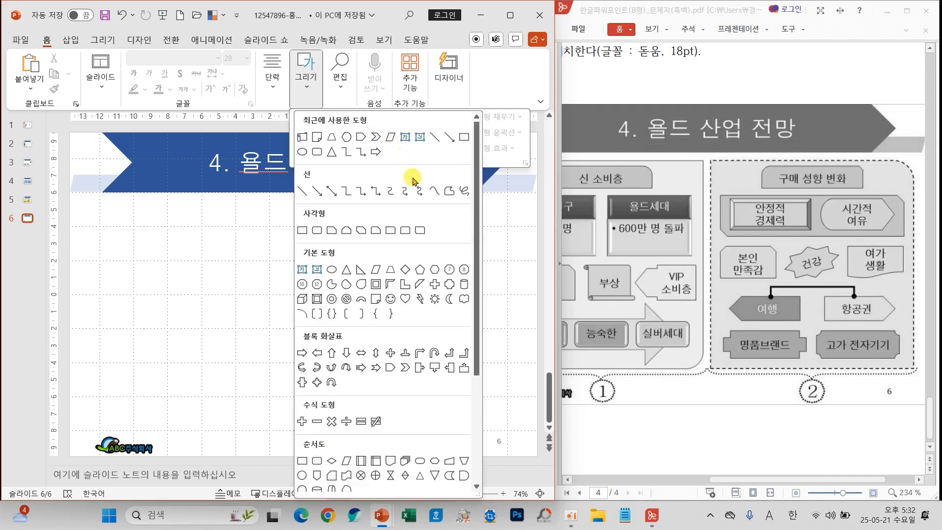
pyautogui.click(404, 231)
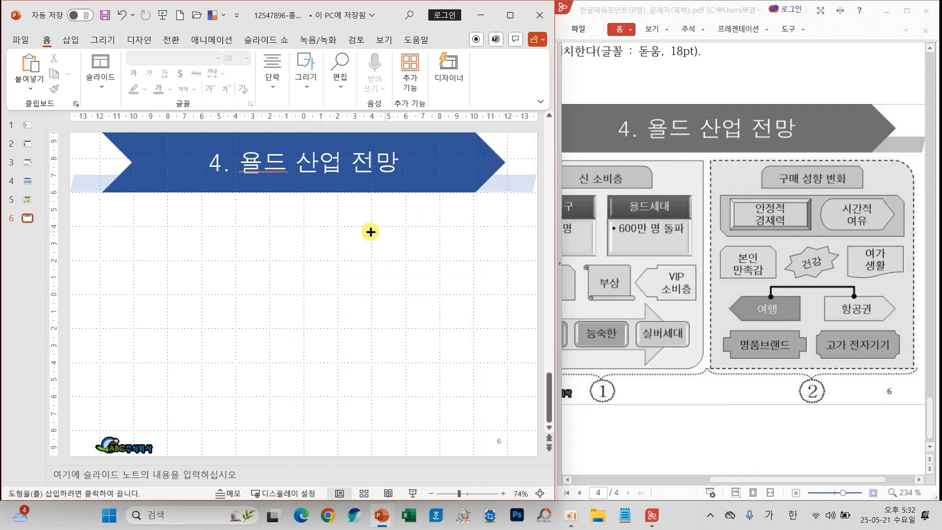
pyautogui.moveTo(76, 202); pyautogui.dragTo(294, 429)
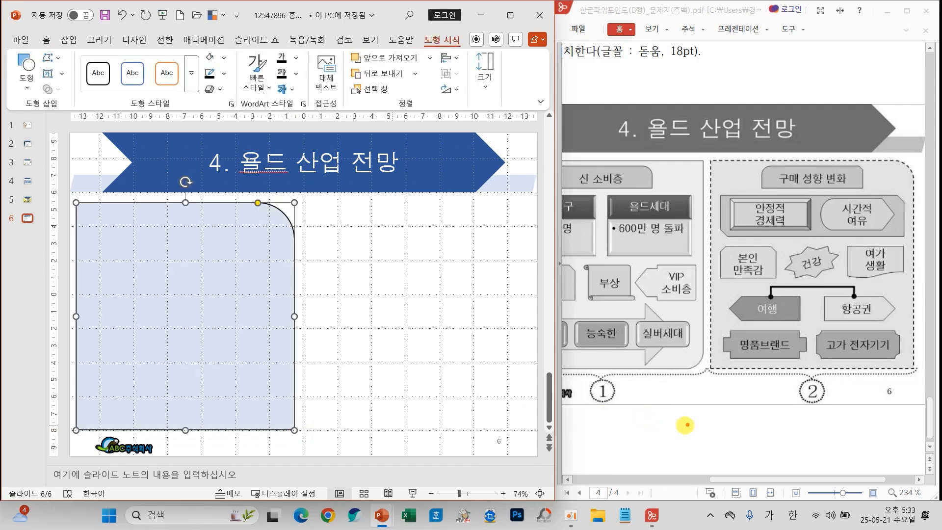
pyautogui.moveTo(711, 351)
pyautogui.mouseDown()
pyautogui.moveTo(681, 340)
pyautogui.moveTo(655, 372)
pyautogui.moveTo(711, 349)
pyautogui.mouseUp()
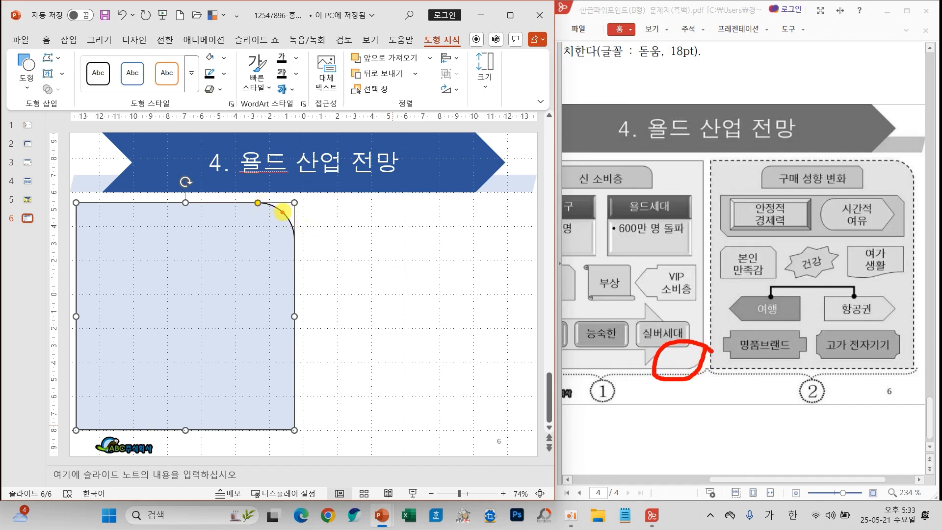
pyautogui.moveTo(259, 203); pyautogui.dragTo(272, 205)
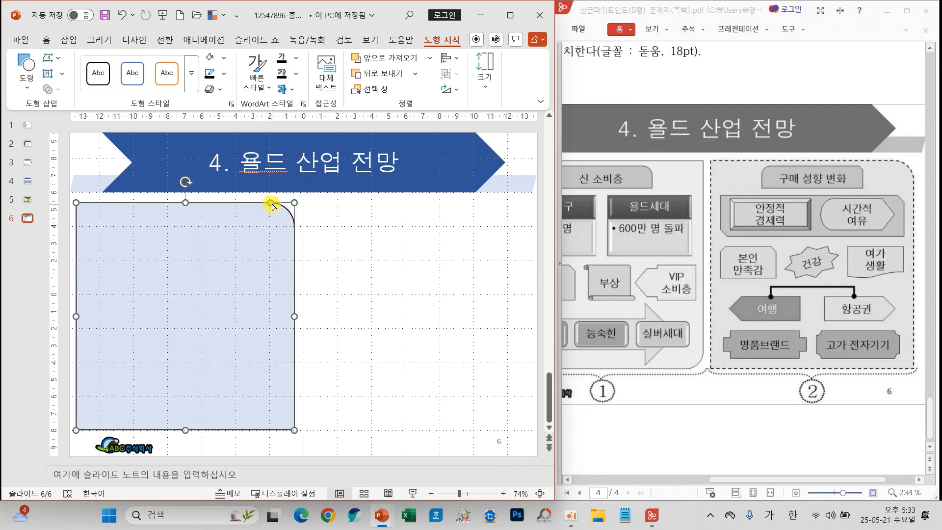
# Step: Copy the rounded-corner panel to the slide's right half, level with the original, and fill the copy with light green
pyautogui.moveTo(211, 288); pyautogui.dragTo(448, 318)
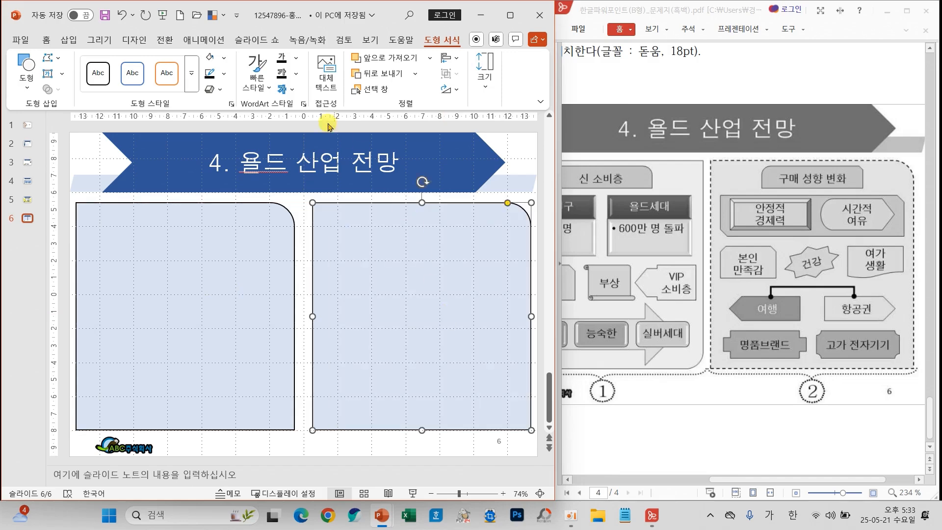
pyautogui.click(224, 58)
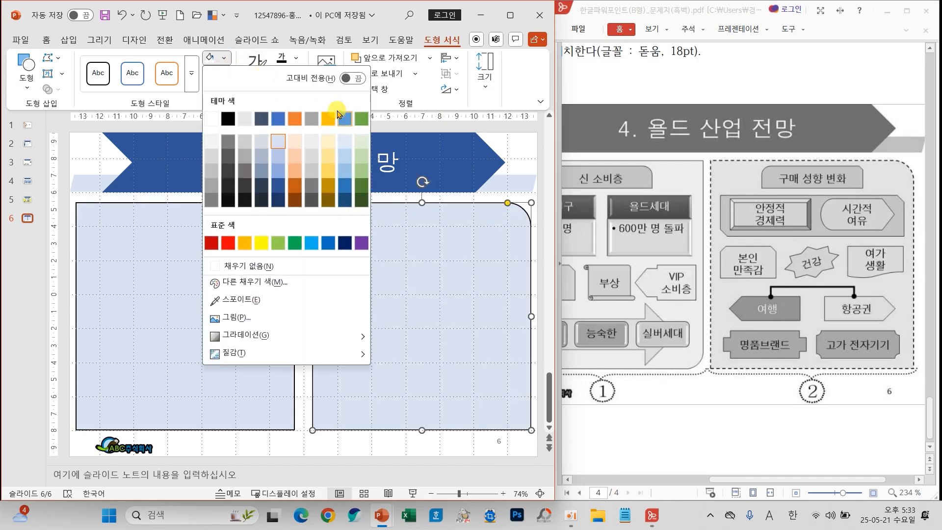
pyautogui.click(362, 142)
# Step: Fill the left background panel with light gold and flip it vertically so its rounded corner is at the bottom
pyautogui.click(237, 216)
pyautogui.click(224, 59)
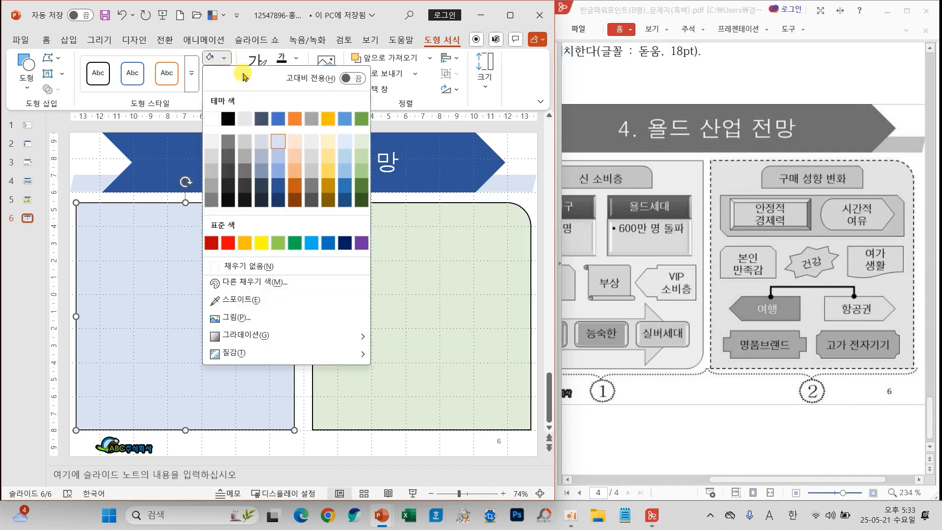
pyautogui.click(323, 144)
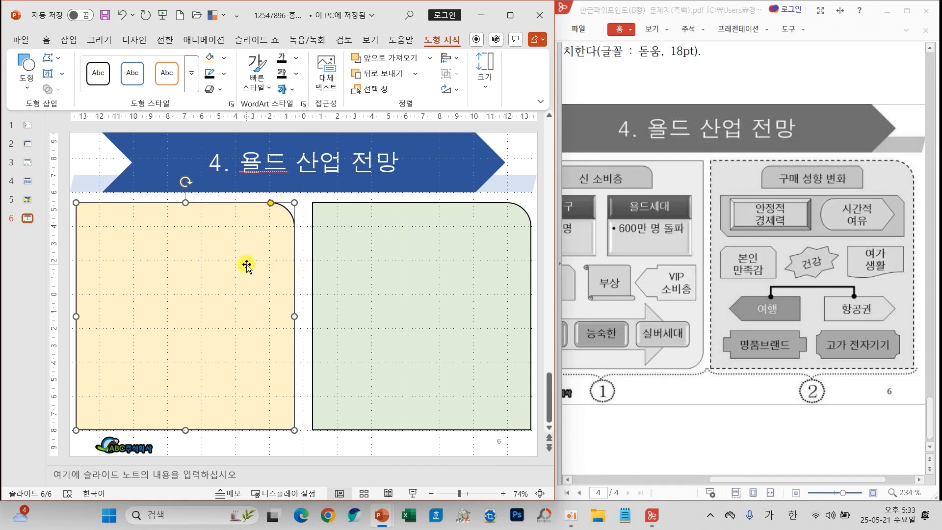
pyautogui.click(447, 88)
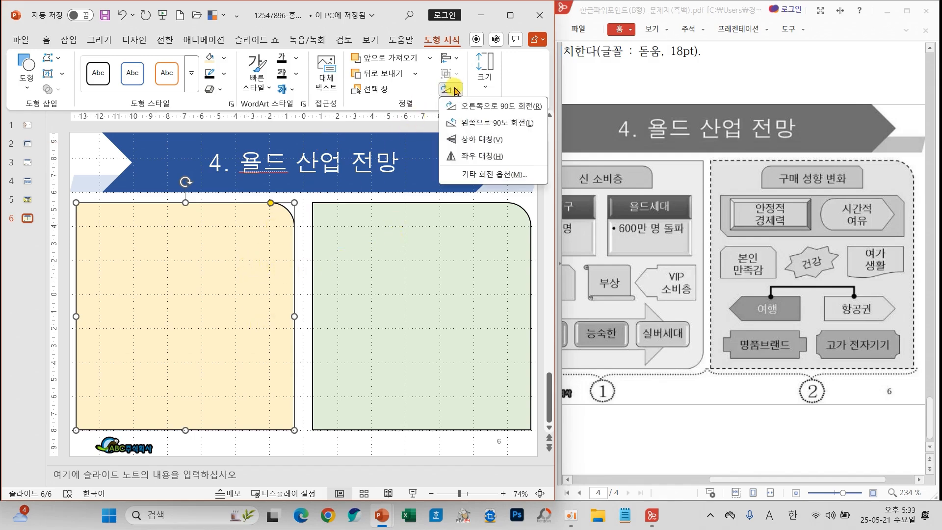
pyautogui.click(478, 139)
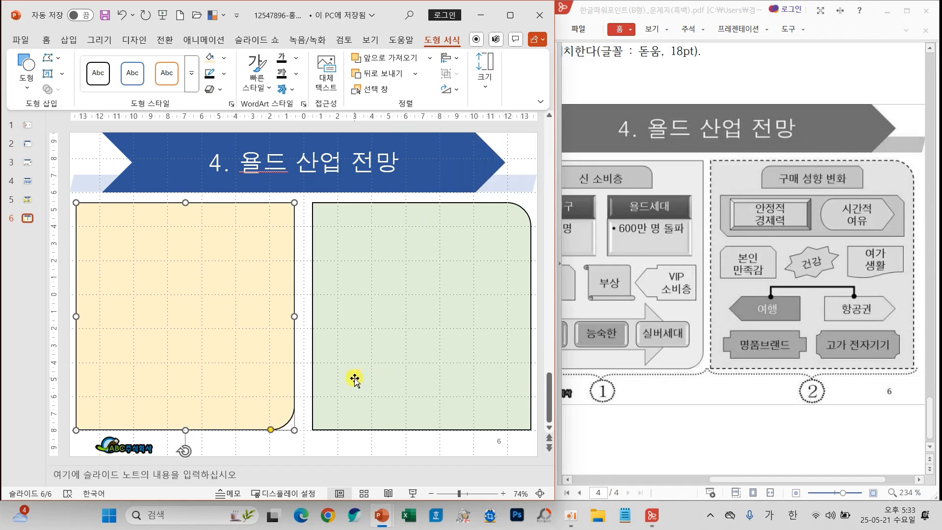
# Step: Give the green right panel a dashed outline with a thickness of 2¼ pt
pyautogui.click(451, 289)
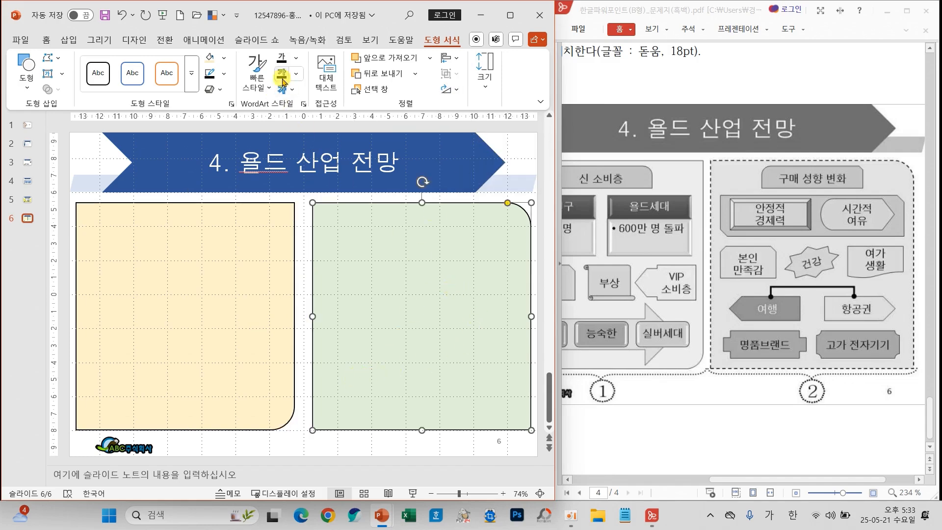
pyautogui.click(223, 74)
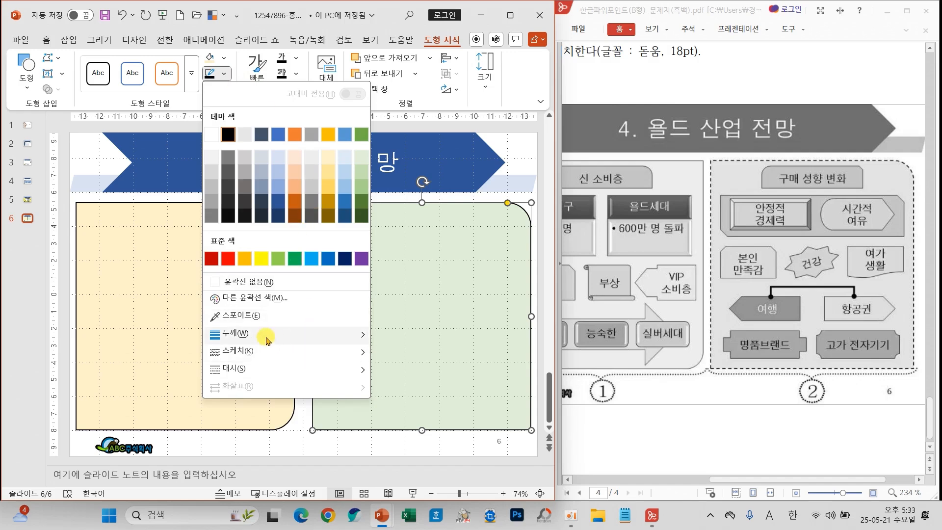
pyautogui.moveTo(260, 375)
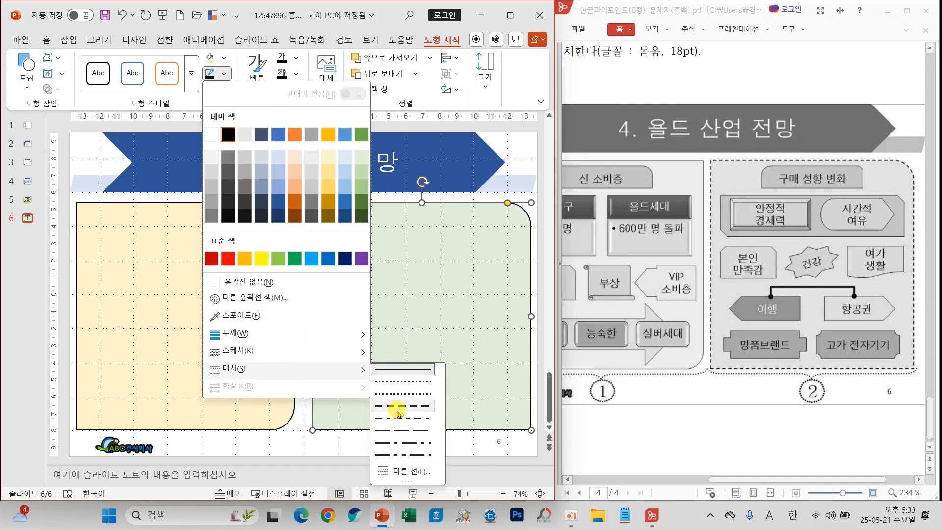
pyautogui.click(393, 412)
pyautogui.click(223, 75)
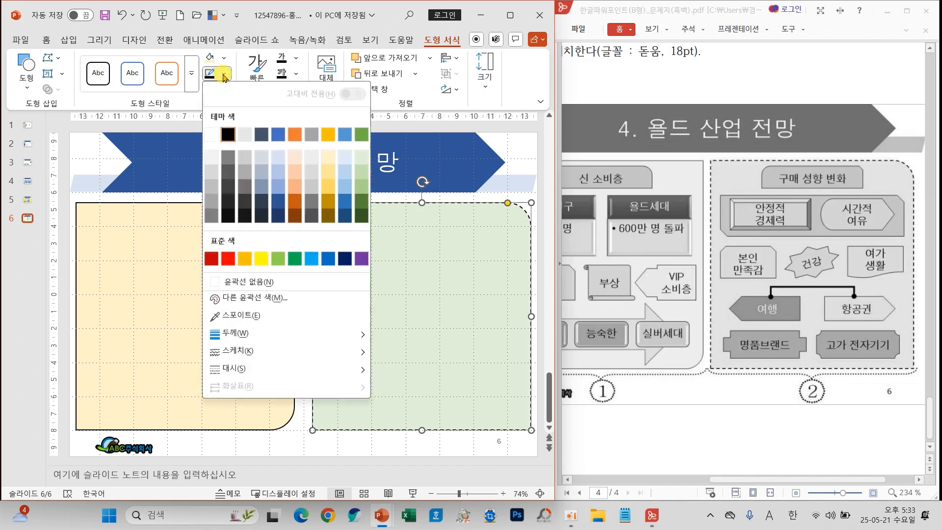
pyautogui.moveTo(326, 336)
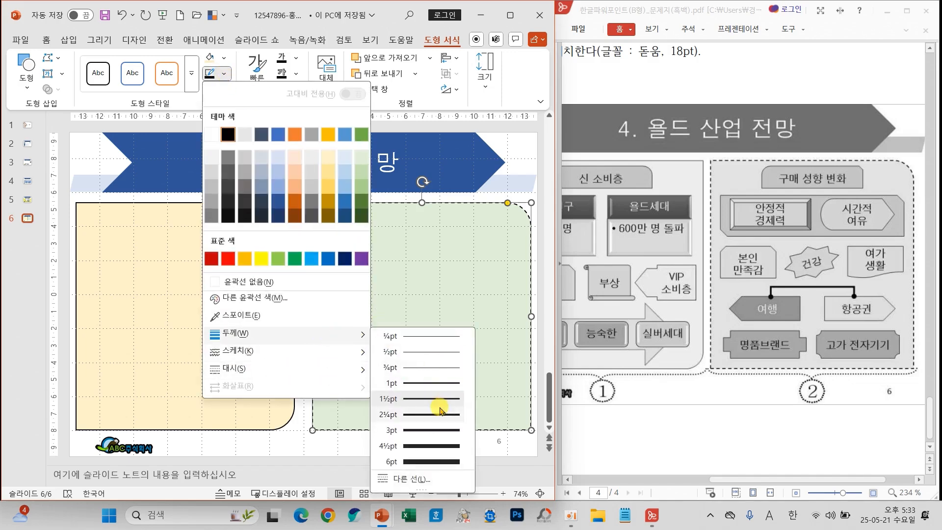
pyautogui.click(419, 415)
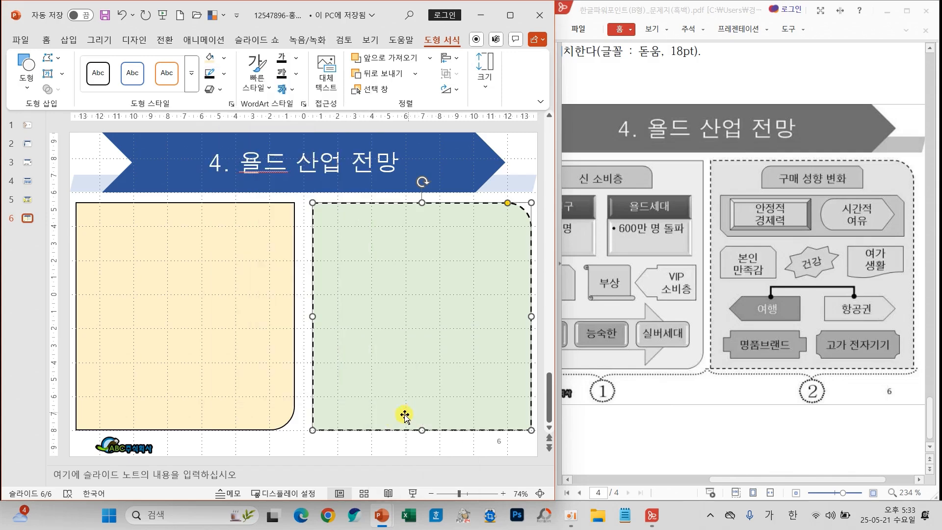
pyautogui.click(289, 444)
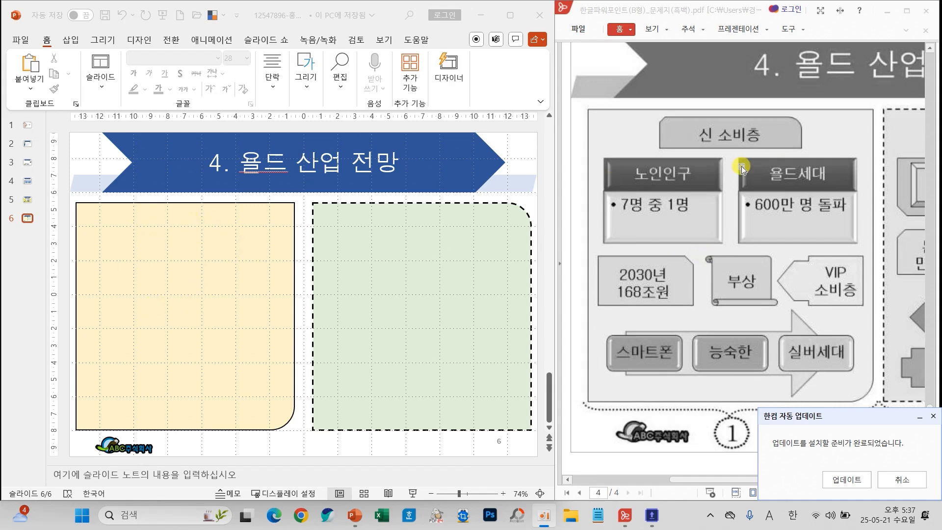
# Step: Cancel the 한컴 자동 업데이트 prompt covering the exam sheet
pyautogui.moveTo(715, 114)
pyautogui.mouseDown()
pyautogui.moveTo(724, 125)
pyautogui.moveTo(747, 109)
pyautogui.mouseUp()
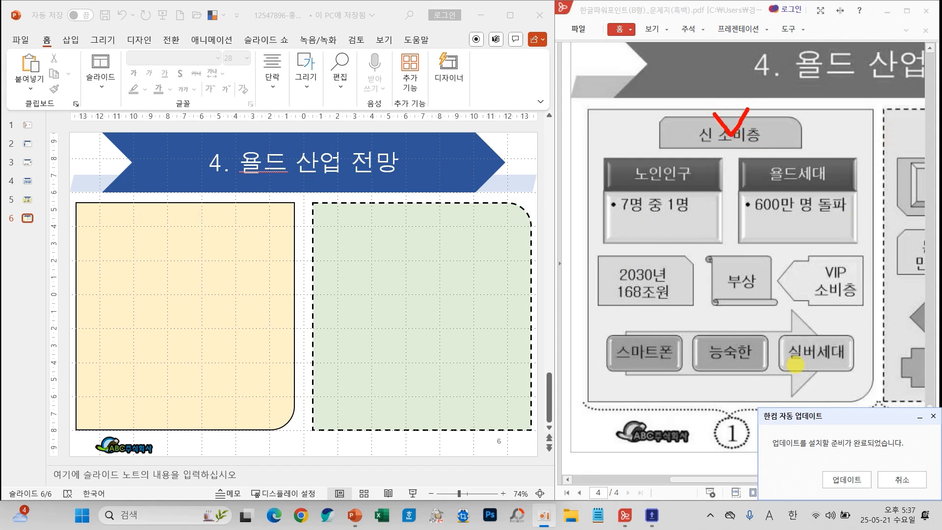
pyautogui.click(902, 479)
pyautogui.moveTo(774, 480)
pyautogui.mouseDown()
pyautogui.moveTo(864, 484)
pyautogui.moveTo(770, 482)
pyautogui.moveTo(778, 481)
pyautogui.mouseUp()
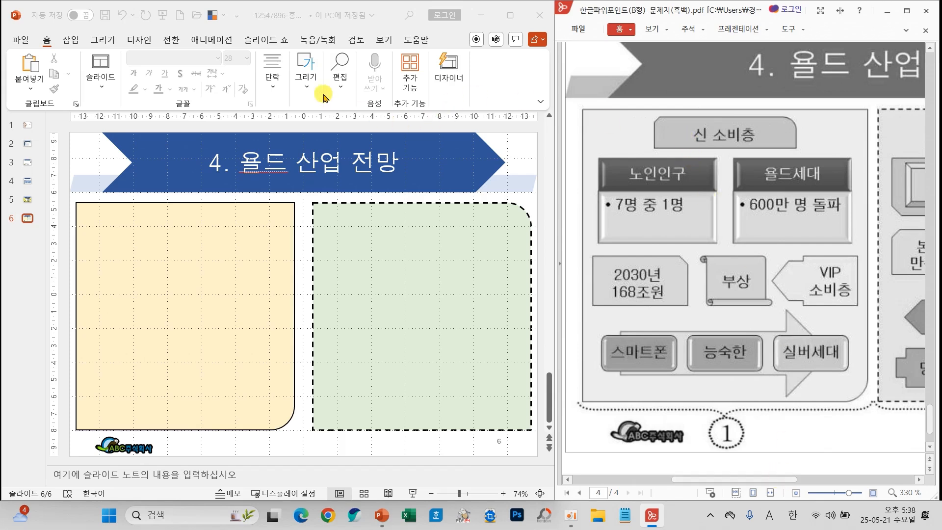
# Step: Draw a small snip-and-round single corner rectangle as a heading label near the top centre of the left panel
pyautogui.click(306, 78)
pyautogui.click(306, 79)
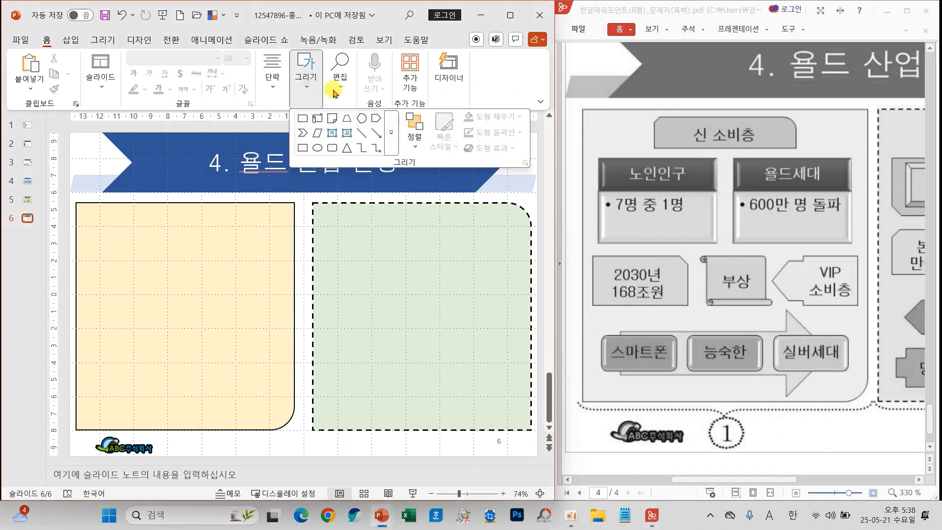
pyautogui.click(391, 132)
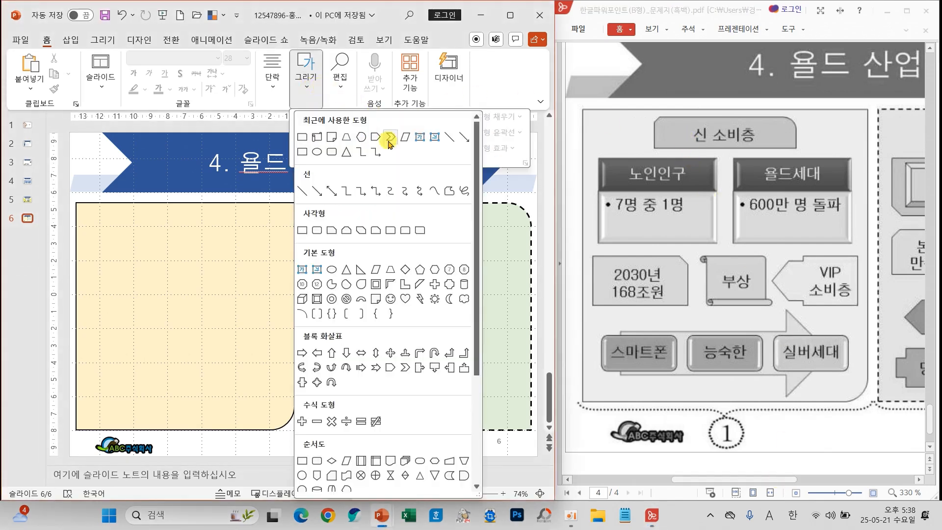
pyautogui.click(377, 230)
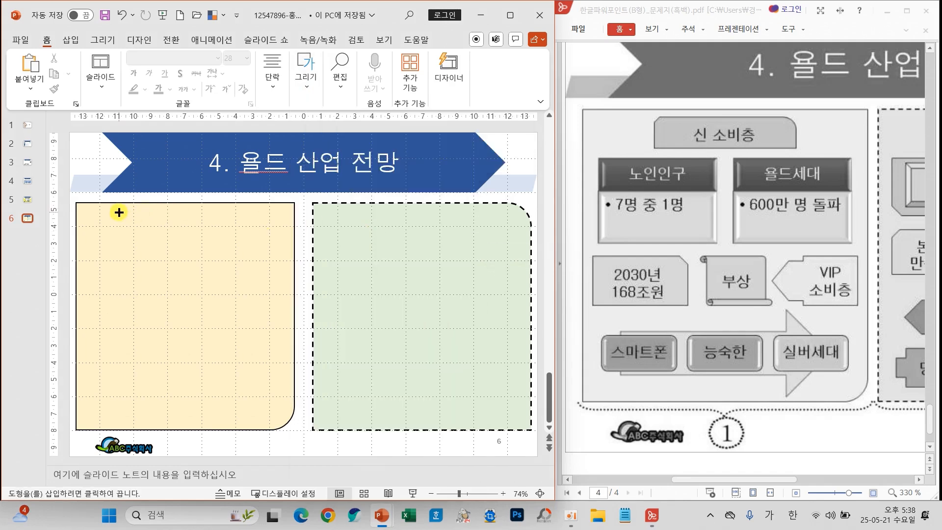
pyautogui.moveTo(147, 218); pyautogui.dragTo(216, 227)
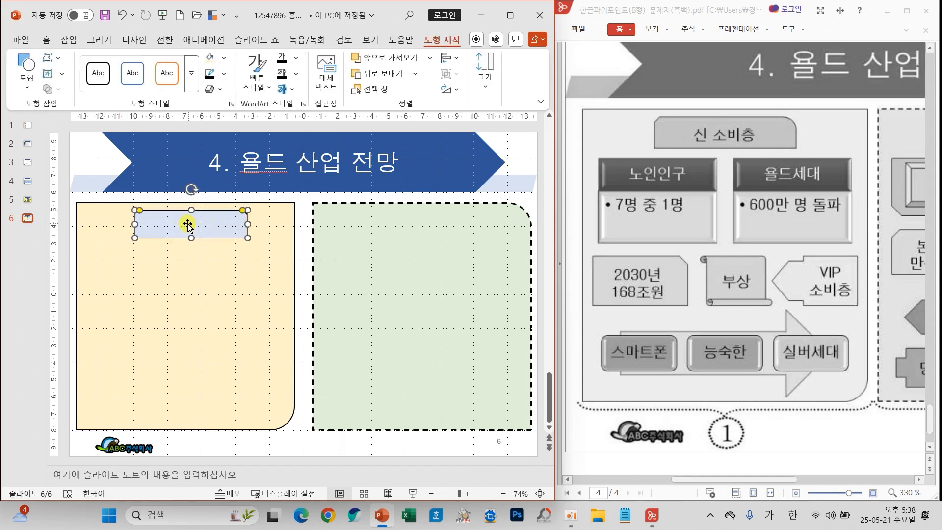
# Step: Increase the heading label's corner rounding and copy the label to the same height at the top of the green right panel
pyautogui.click(118, 248)
pyautogui.click(160, 224)
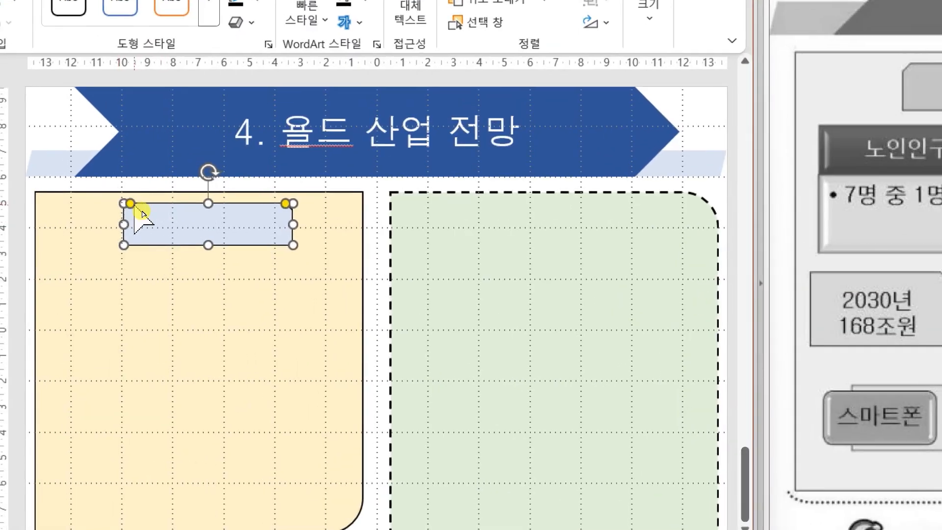
pyautogui.moveTo(139, 210); pyautogui.dragTo(154, 210)
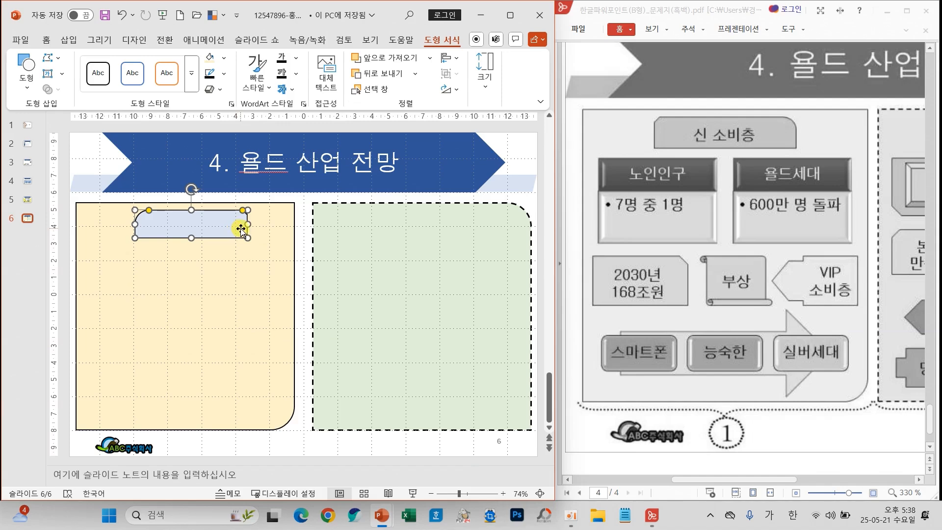
pyautogui.moveTo(208, 222); pyautogui.dragTo(438, 241)
# Step: Flip the left panel's heading label horizontally and enter 신 소비층 as its text
pyautogui.moveTo(754, 480)
pyautogui.mouseDown()
pyautogui.moveTo(830, 483)
pyautogui.moveTo(682, 478)
pyautogui.moveTo(753, 475)
pyautogui.mouseUp()
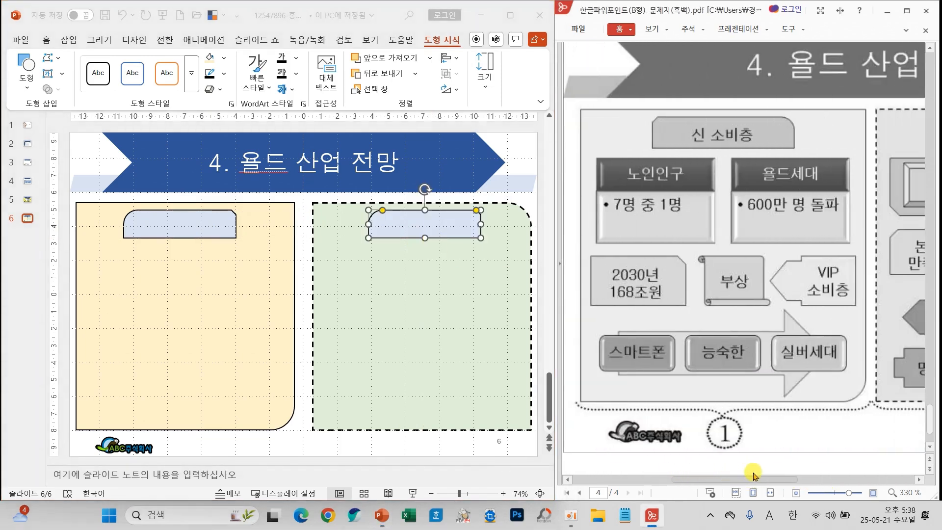
pyautogui.click(187, 226)
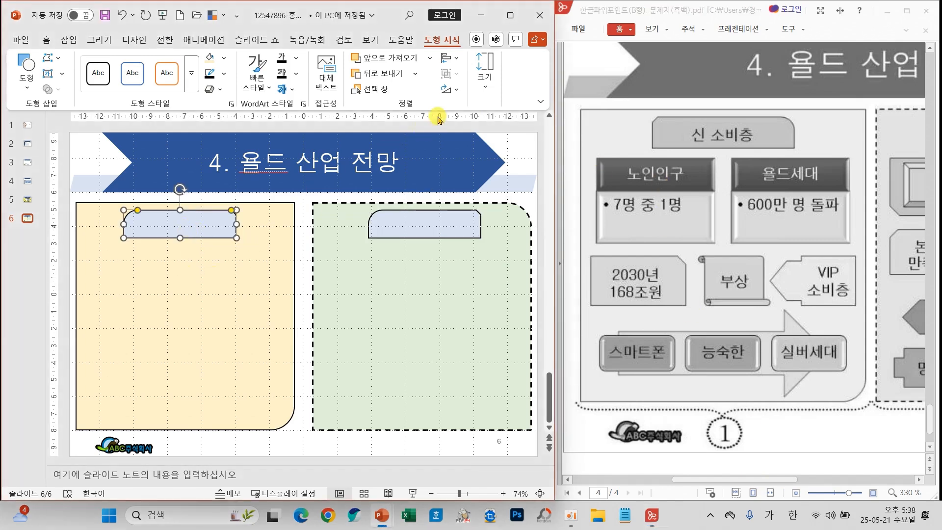
pyautogui.click(448, 88)
pyautogui.click(469, 155)
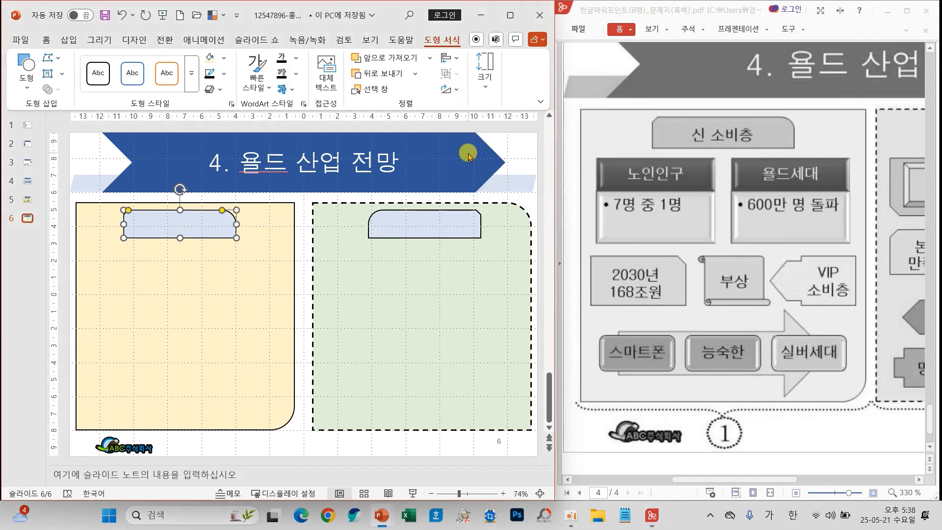
pyautogui.write('신 소비층')
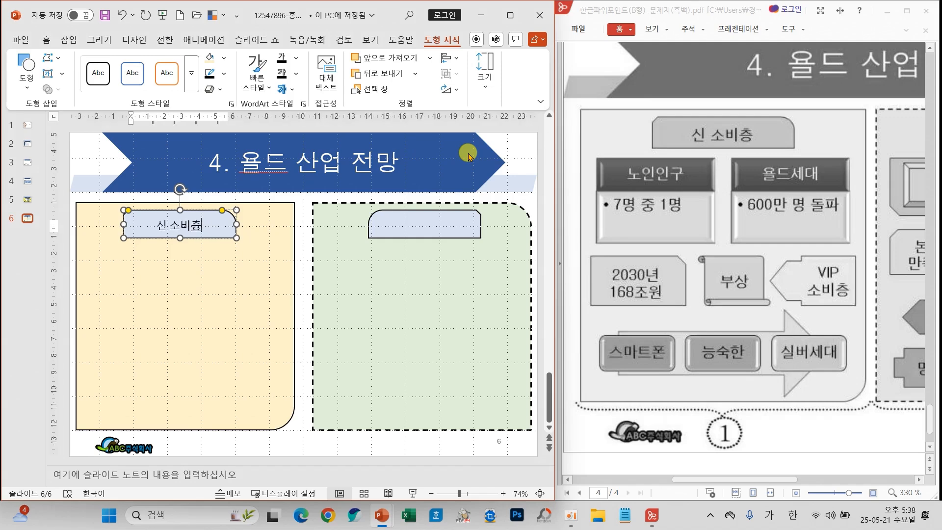
pyautogui.click(280, 449)
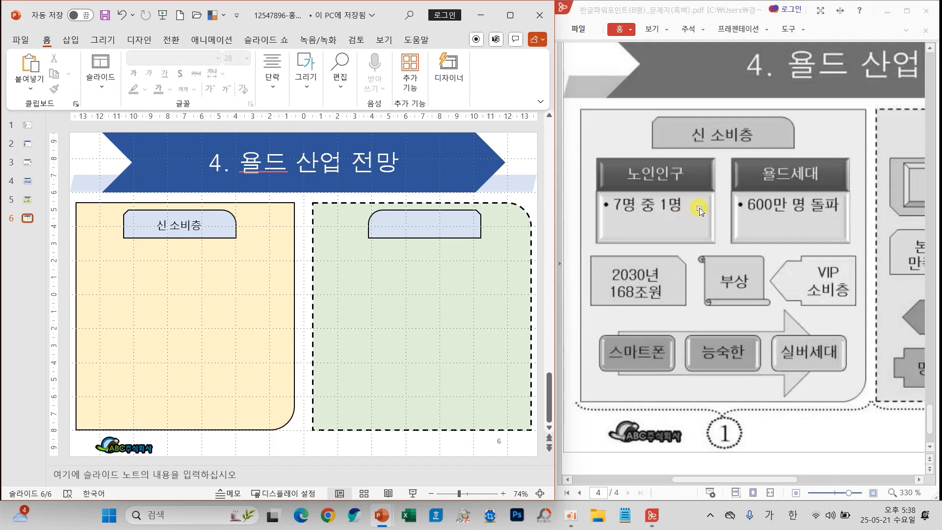
pyautogui.moveTo(587, 182)
pyautogui.mouseDown()
pyautogui.moveTo(591, 197)
pyautogui.moveTo(619, 186)
pyautogui.mouseUp()
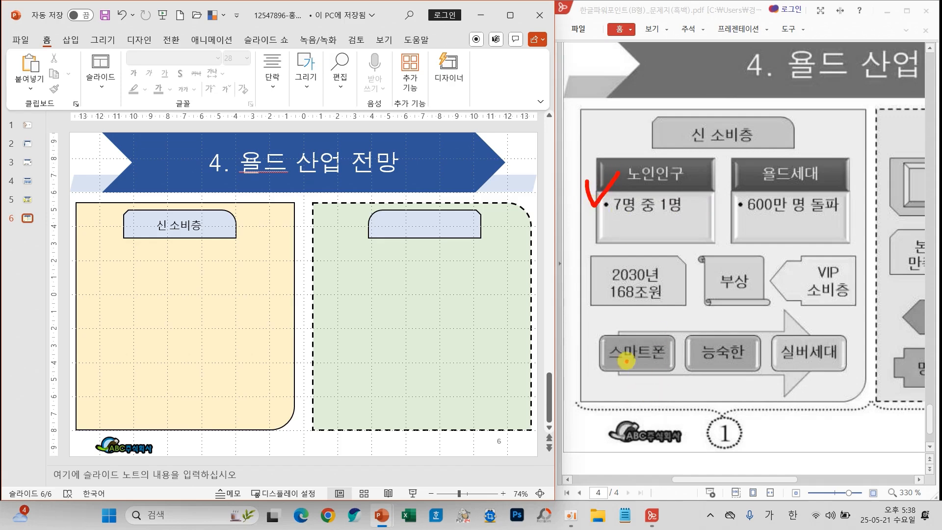
pyautogui.moveTo(628, 363); pyautogui.dragTo(683, 341)
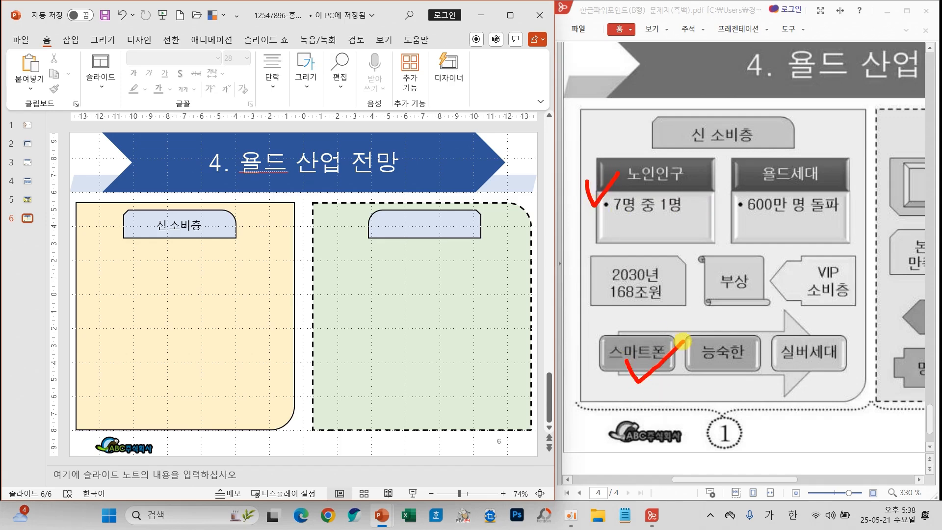
# Step: Insert a Horizontal Bullet List (가로 글머리 기호 목록형) SmartArt graphic on slide 6
pyautogui.click(69, 40)
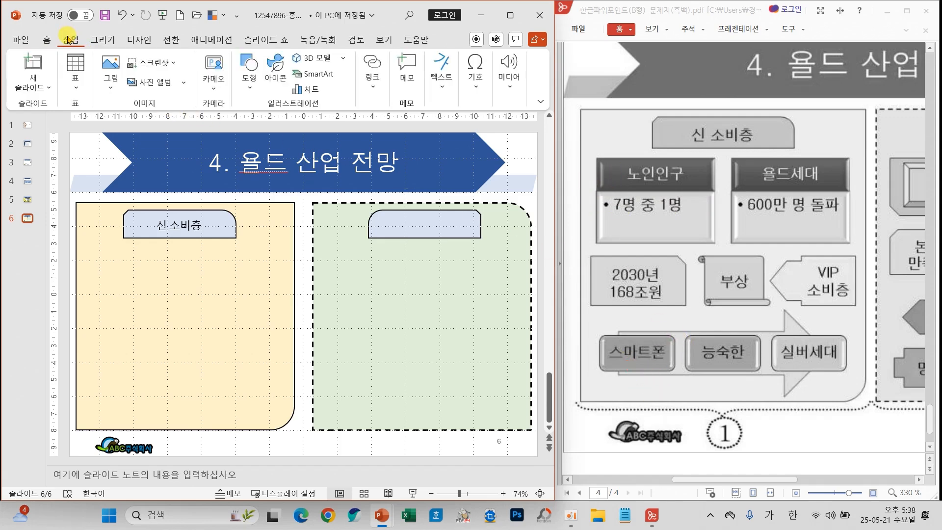
pyautogui.click(312, 80)
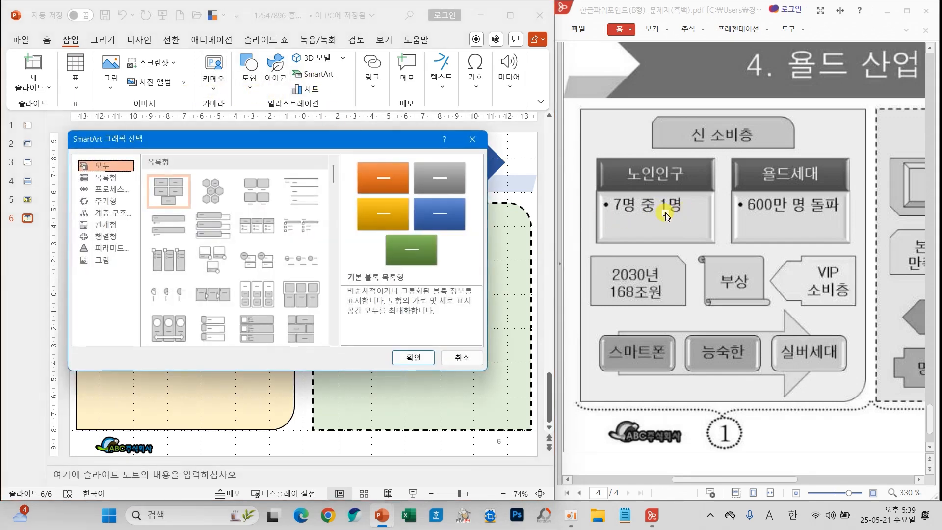
pyautogui.click(263, 226)
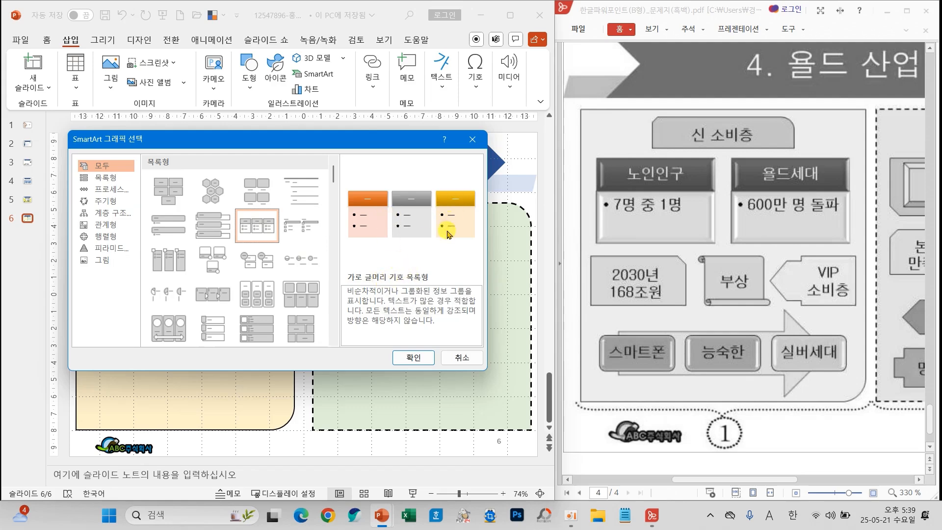
pyautogui.click(413, 358)
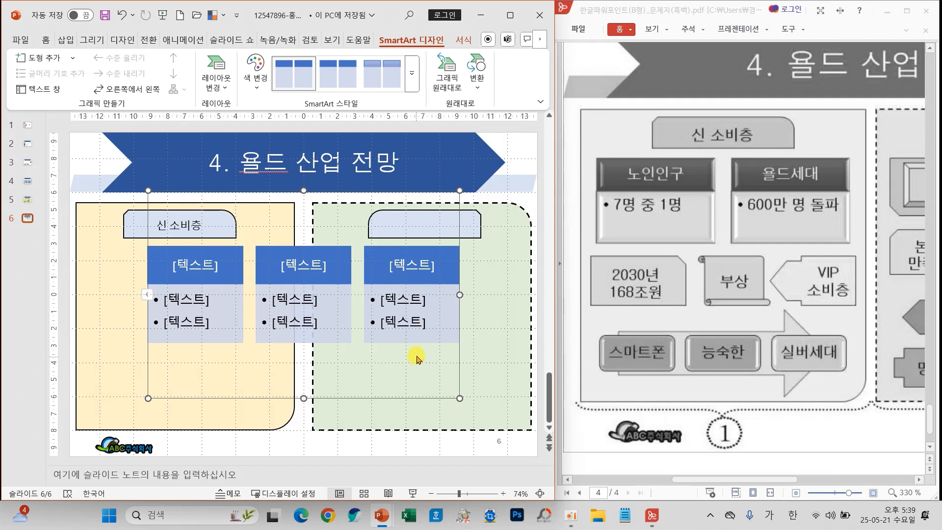
pyautogui.click(404, 321)
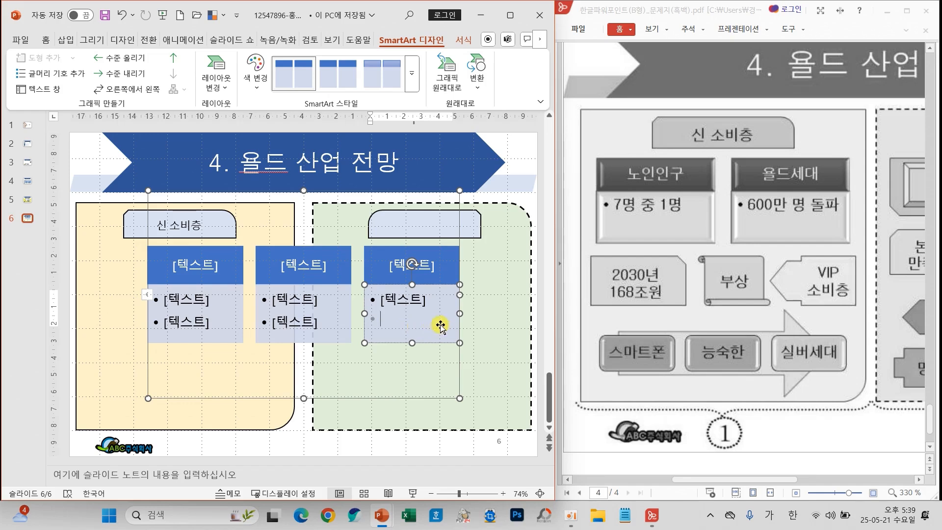
pyautogui.press('Escape')
pyautogui.press('Delete')
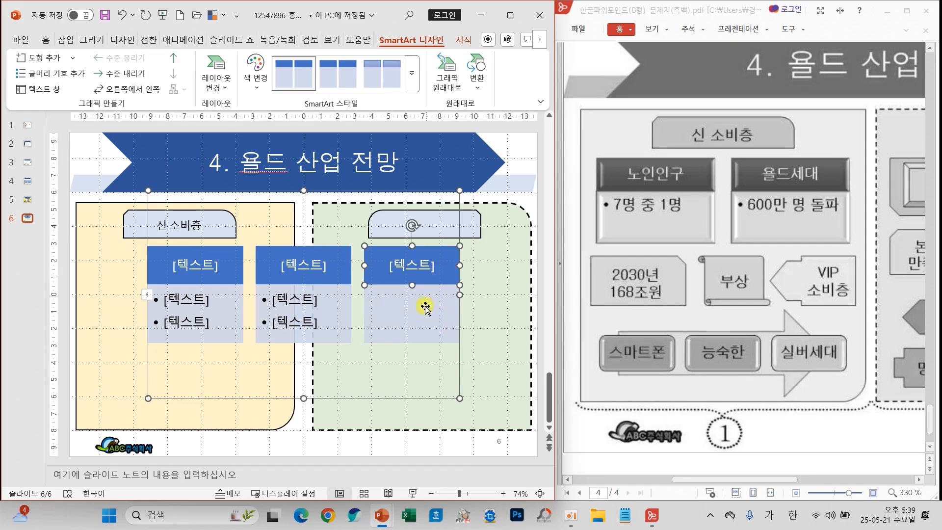
pyautogui.hotkey('ctrl', 'z')
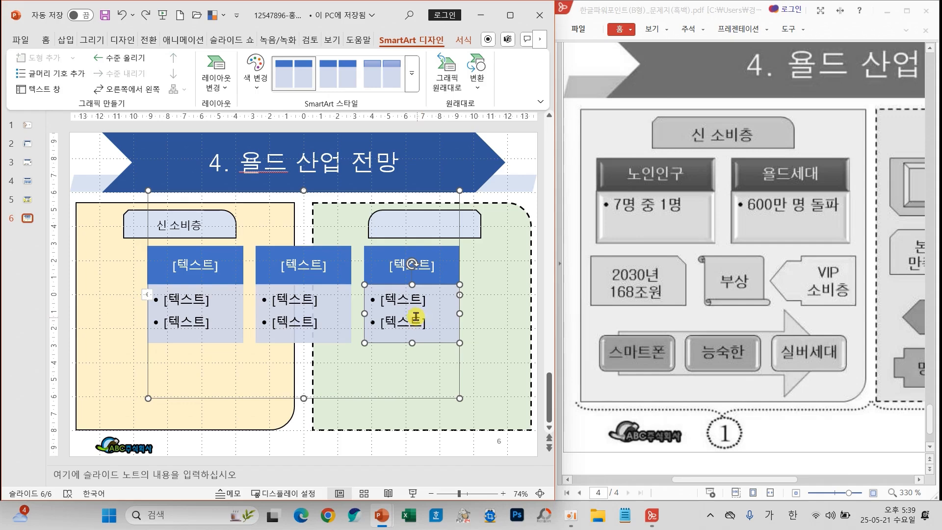
# Step: Remove the third heading and its bullets from the SmartArt's text outline, leaving two columns, and close the outline
pyautogui.moveTo(156, 304); pyautogui.dragTo(158, 291)
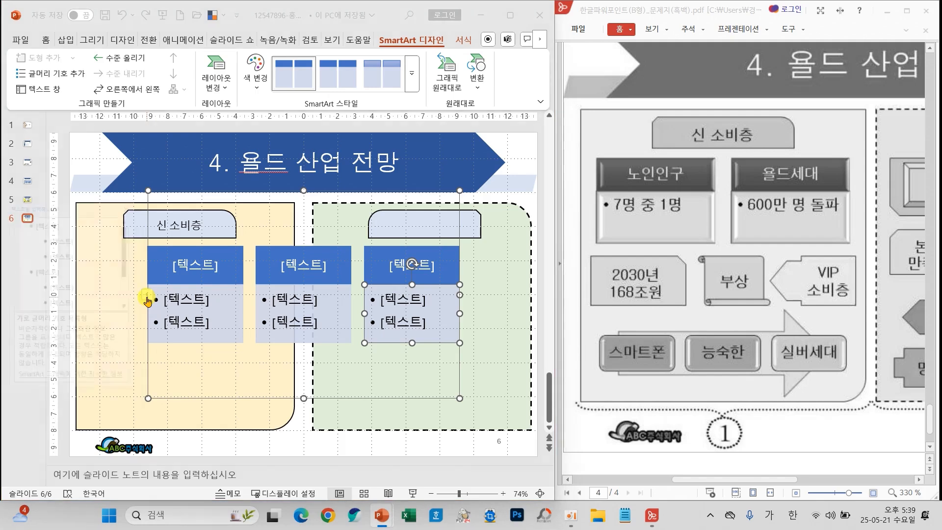
pyautogui.click(146, 295)
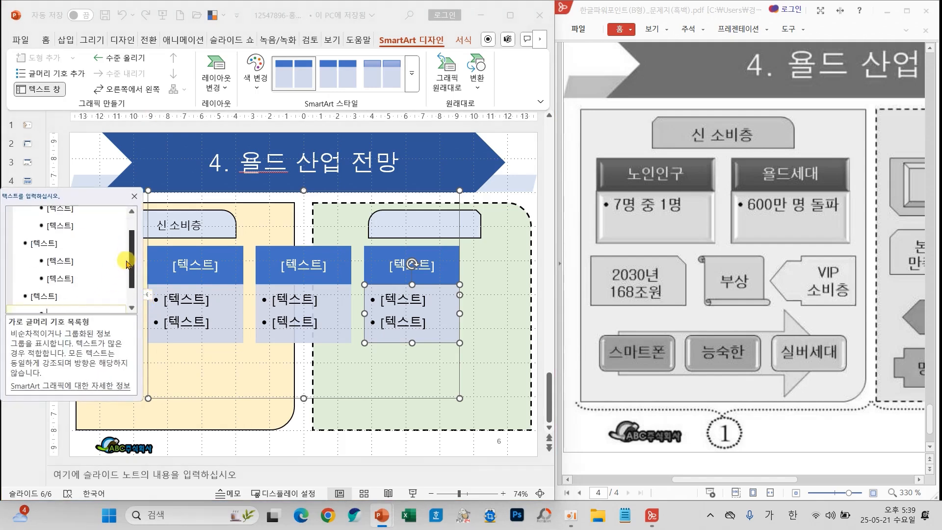
pyautogui.click(90, 304)
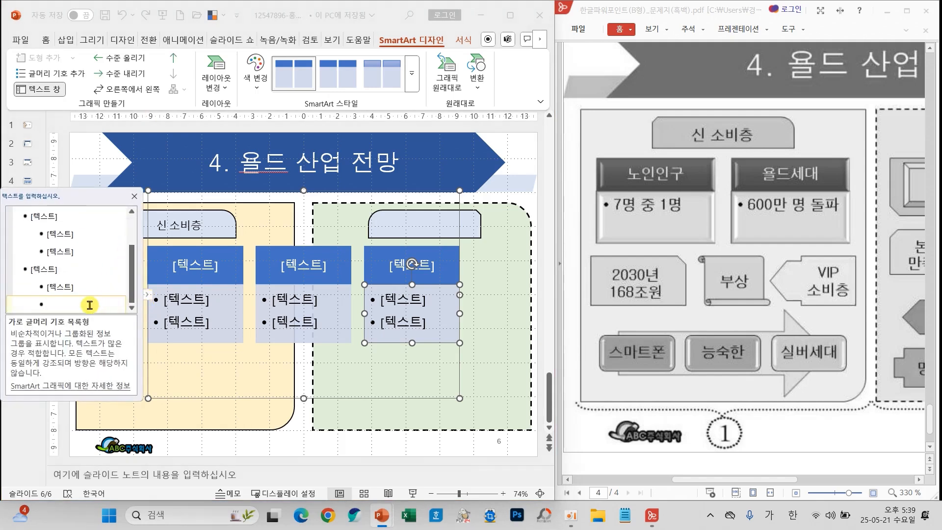
pyautogui.hotkey('shift', 'Tab')
pyautogui.press('BackSpace')
pyautogui.press('BackSpace')
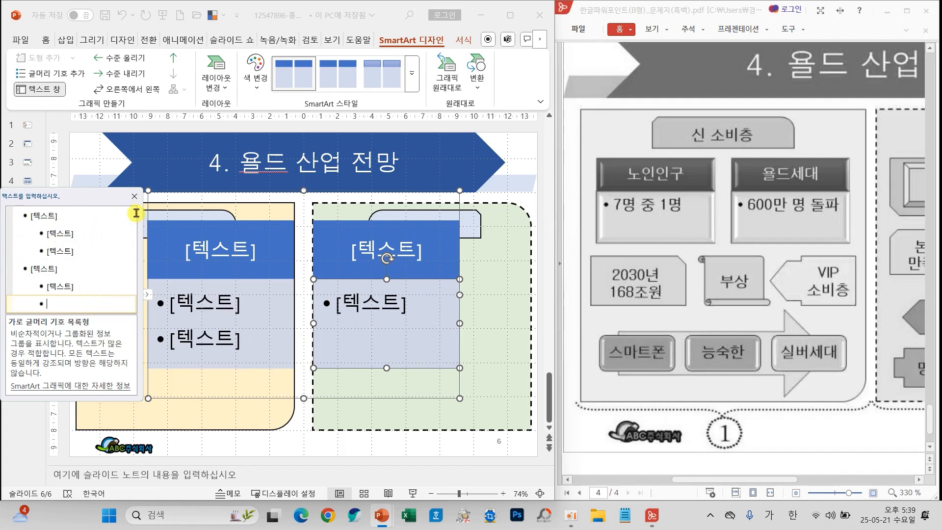
pyautogui.click(134, 196)
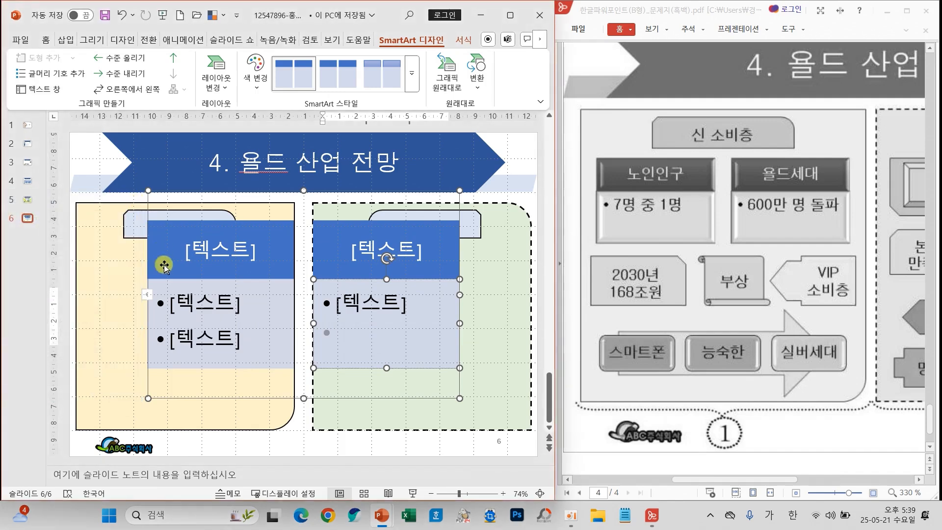
pyautogui.moveTo(160, 288)
pyautogui.mouseDown()
pyautogui.moveTo(127, 308)
pyautogui.moveTo(160, 284)
pyautogui.mouseUp()
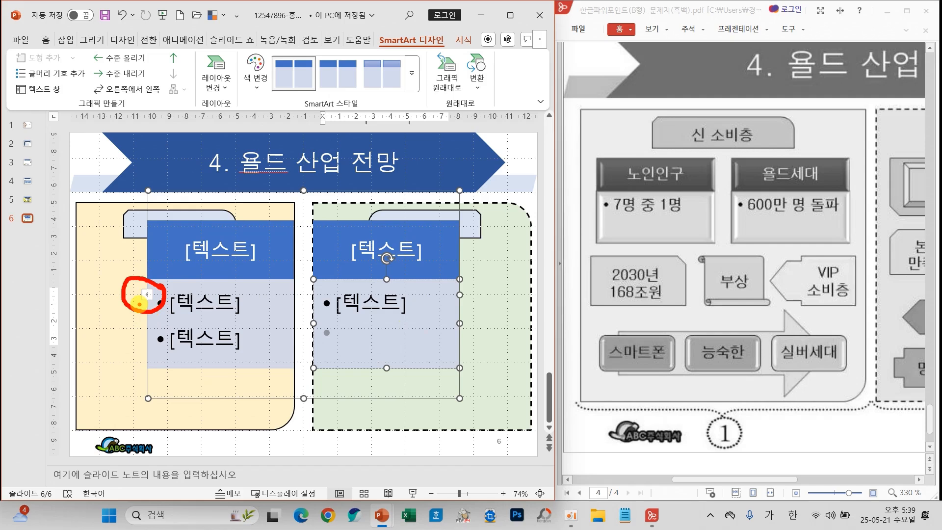
# Step: Recolour the whole SmartArt with the first 색상형 colour set and apply the 3차원 경사 style named in the exam sheet
pyautogui.click(148, 202)
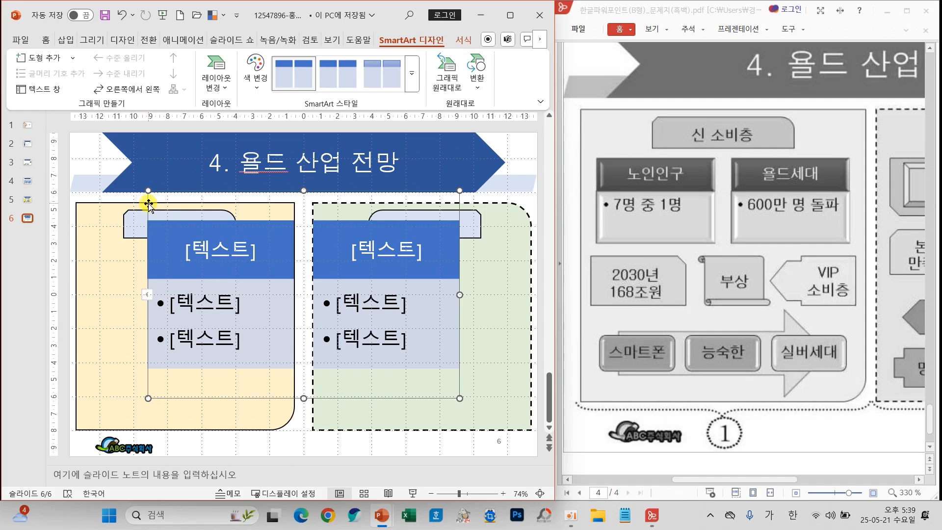
pyautogui.click(263, 78)
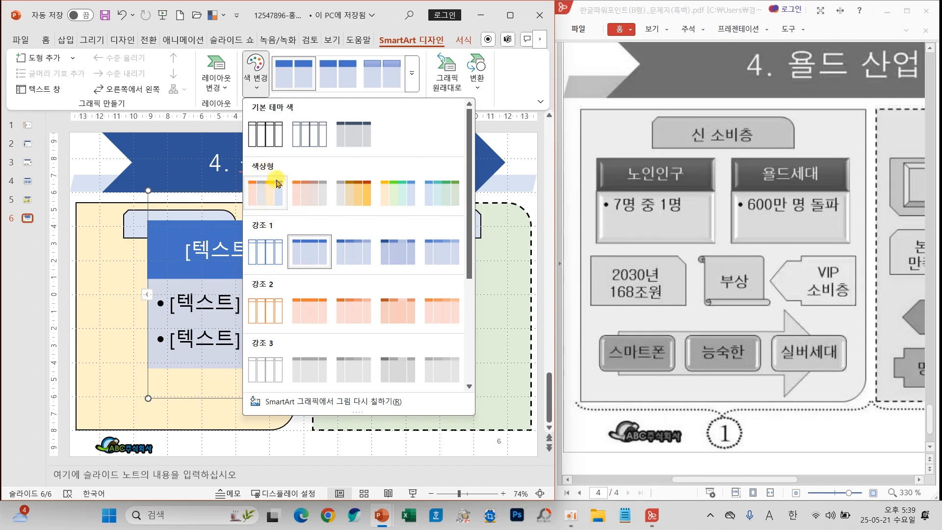
pyautogui.click(266, 192)
pyautogui.moveTo(742, 481); pyautogui.dragTo(662, 480)
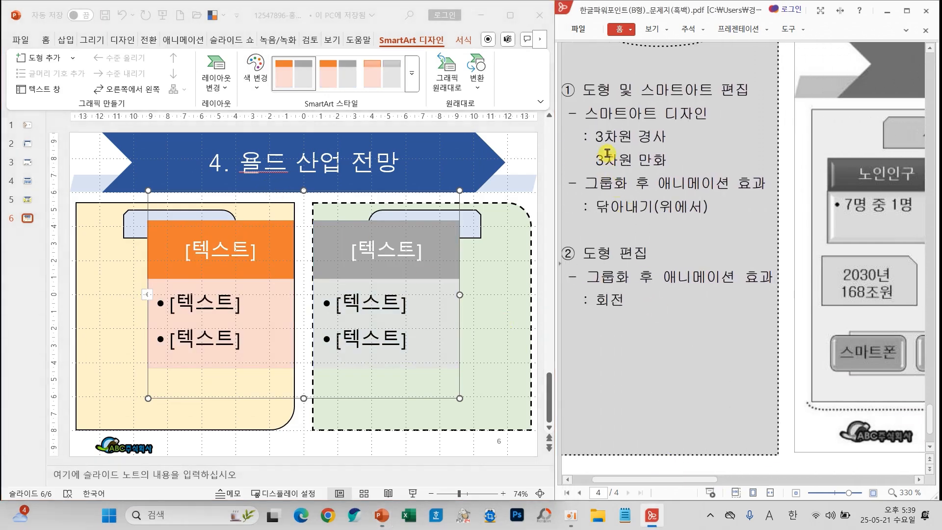
pyautogui.click(412, 74)
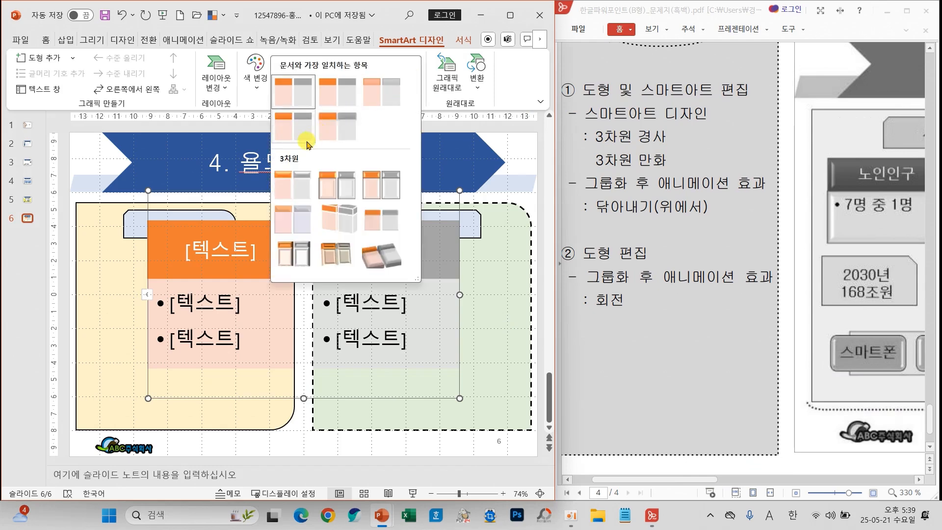
pyautogui.click(337, 189)
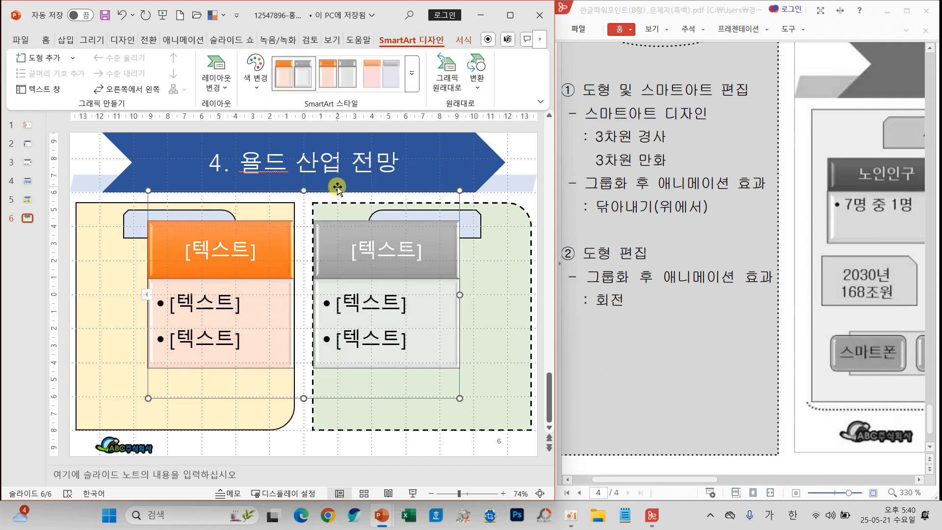
# Step: Check the exam sheet's font requirement and set all SmartArt text to 돋움, 18 pt
pyautogui.scroll(3, 744, 322)
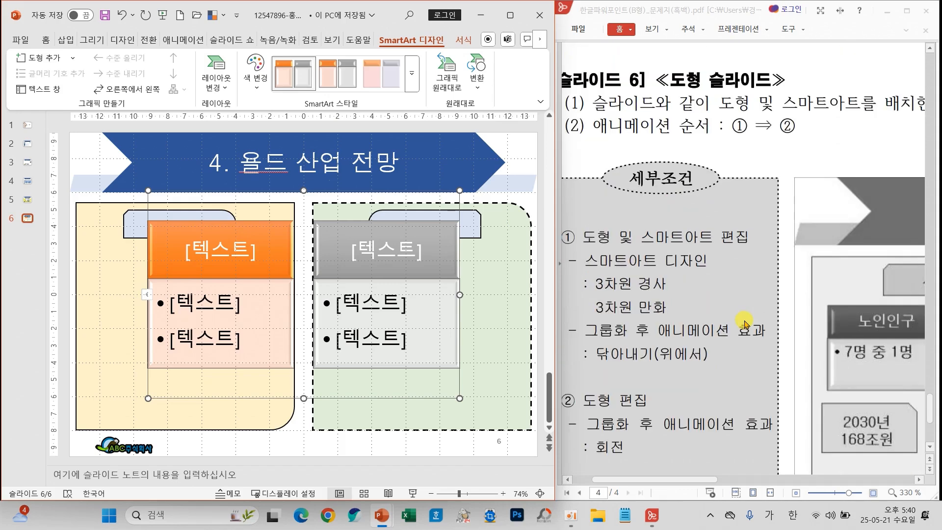
pyautogui.click(699, 481)
pyautogui.moveTo(699, 483); pyautogui.dragTo(777, 486)
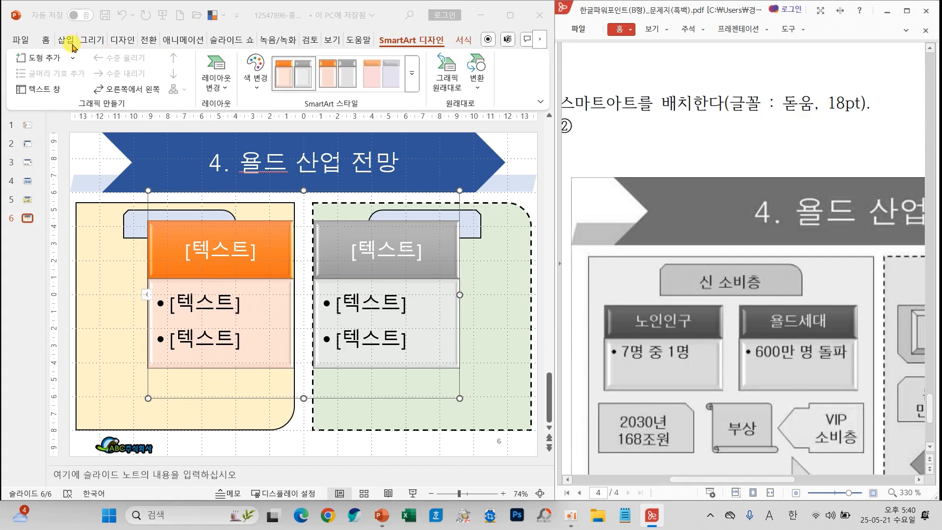
pyautogui.click(46, 41)
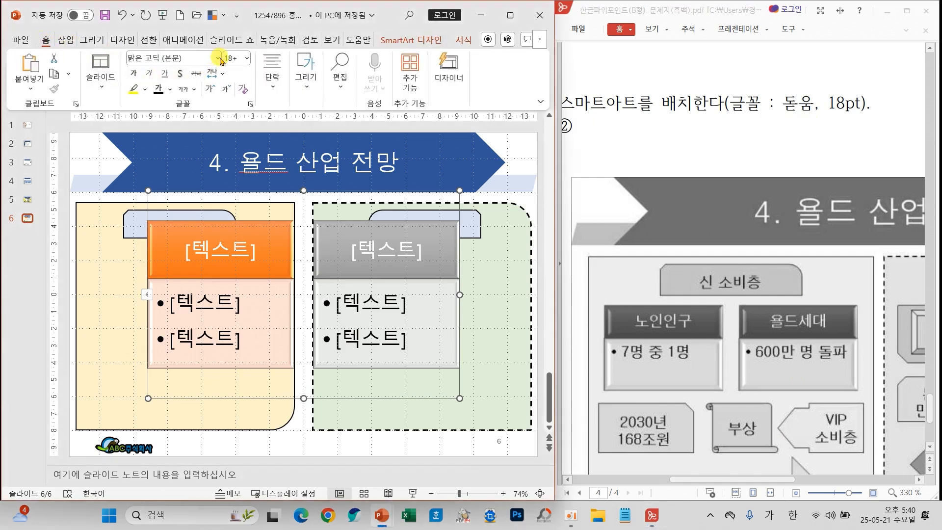
pyautogui.click(218, 59)
pyautogui.click(156, 209)
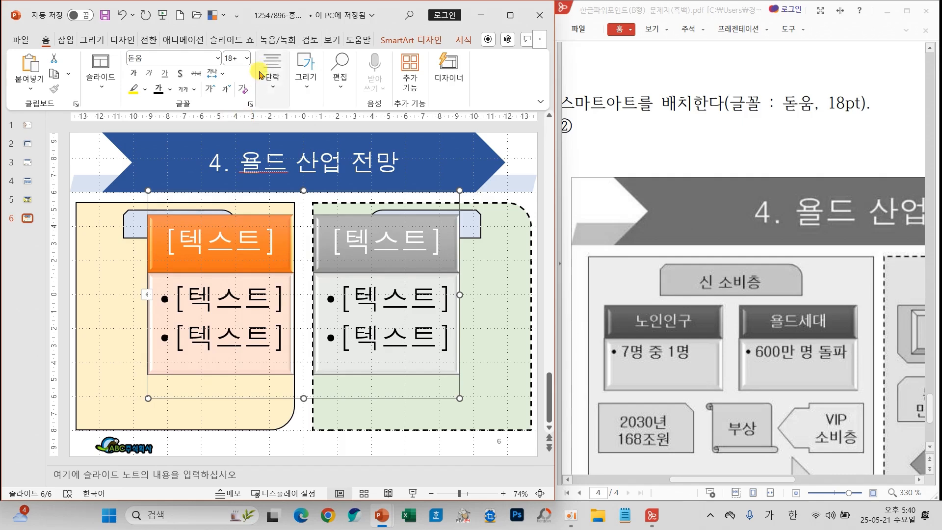
pyautogui.click(247, 58)
pyautogui.click(237, 198)
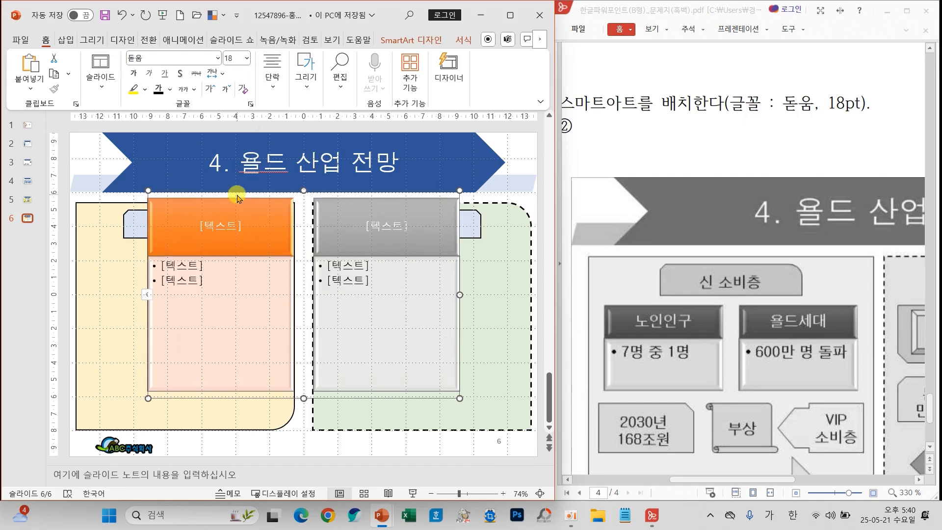
# Step: Fill the SmartArt's first column with the heading 노인인구 and the single bullet 7명 중 1명
pyautogui.click(228, 226)
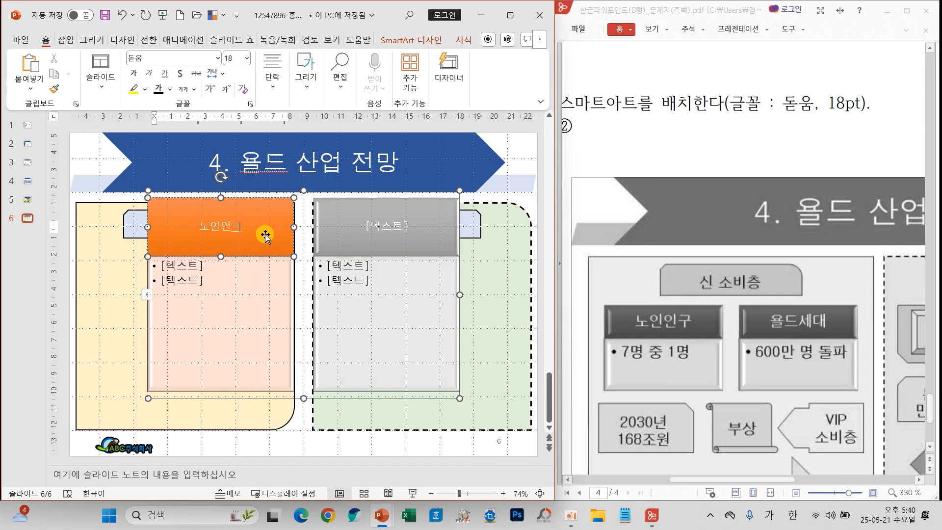
pyautogui.click(194, 281)
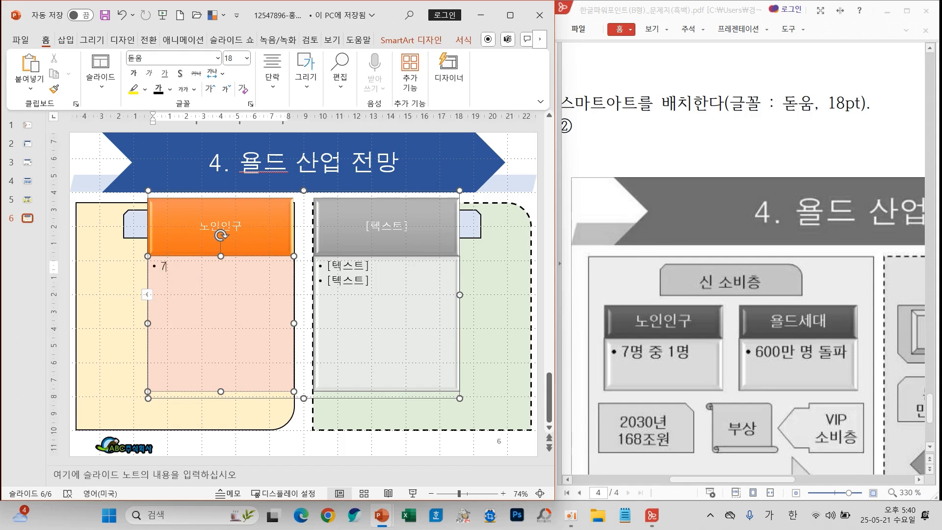
pyautogui.write('7명 중 1ㅁ')
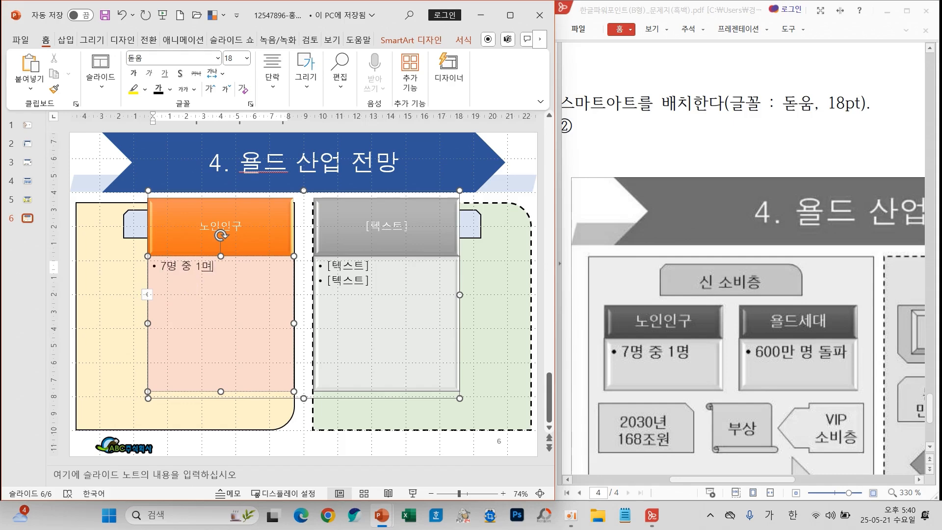
# Step: Fill the SmartArt's second column with the heading 욜드세대 and the single bullet 600만 명 돌파
pyautogui.click(388, 231)
pyautogui.write('욜드세대')
pyautogui.click(368, 280)
pyautogui.press('BackSpace')
pyautogui.write('600')
pyautogui.press('Hangul')
pyautogui.write('만 명 돌패')
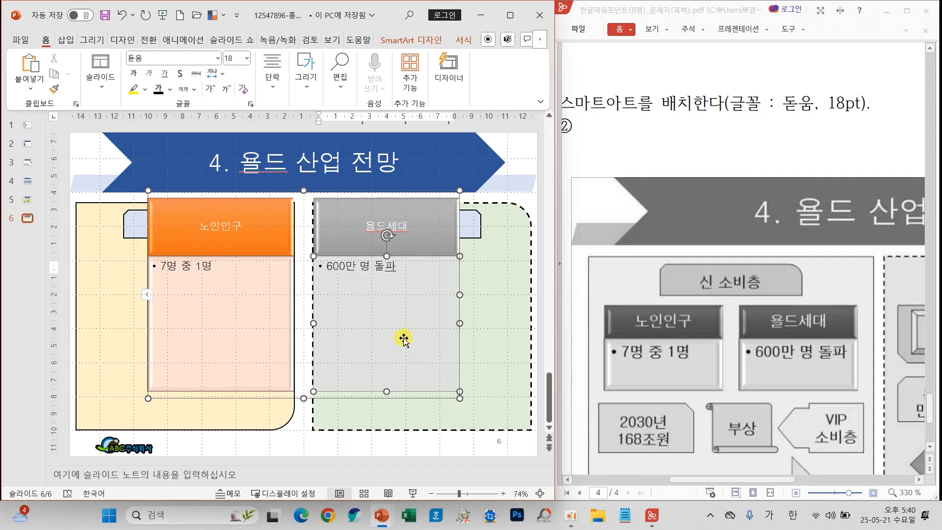
# Step: Shrink the SmartArt and move it into the yellow panel directly beneath the 신 소비층 label, spanning the panel's width
pyautogui.click(418, 399)
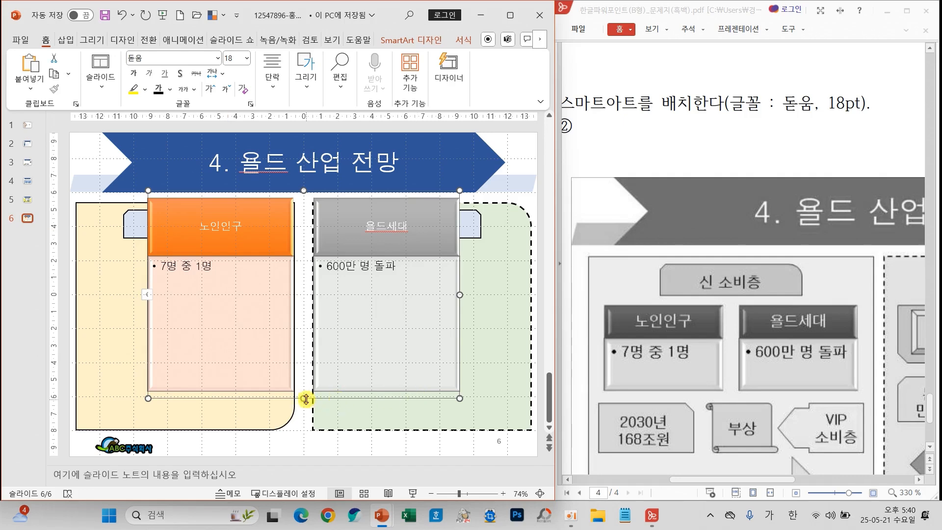
pyautogui.moveTo(306, 399); pyautogui.dragTo(310, 300)
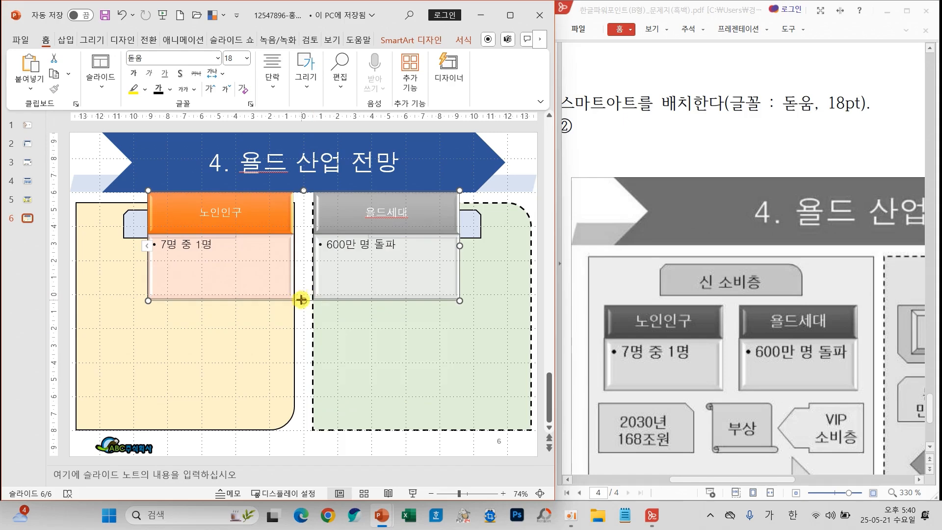
pyautogui.moveTo(456, 301); pyautogui.dragTo(396, 261)
pyautogui.moveTo(266, 261); pyautogui.dragTo(196, 314)
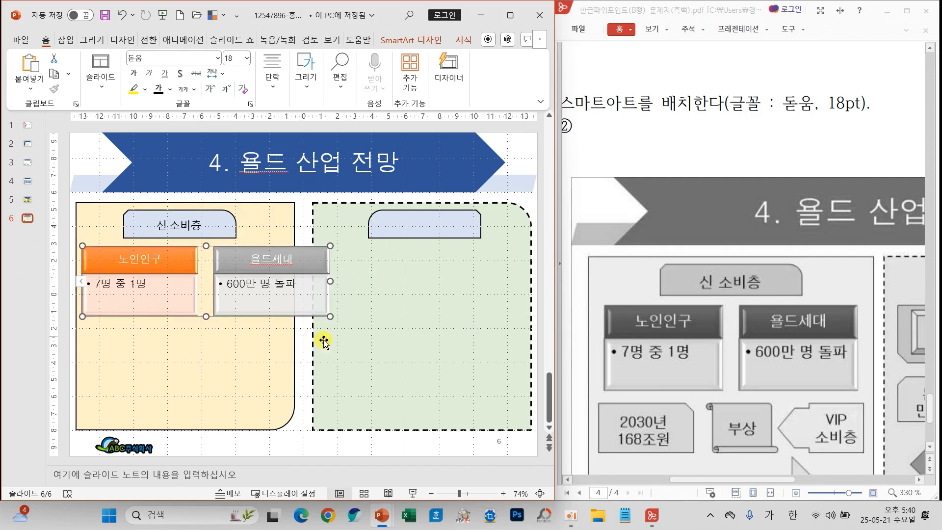
pyautogui.moveTo(330, 317); pyautogui.dragTo(283, 291)
pyautogui.moveTo(178, 291); pyautogui.dragTo(180, 288)
pyautogui.click(286, 451)
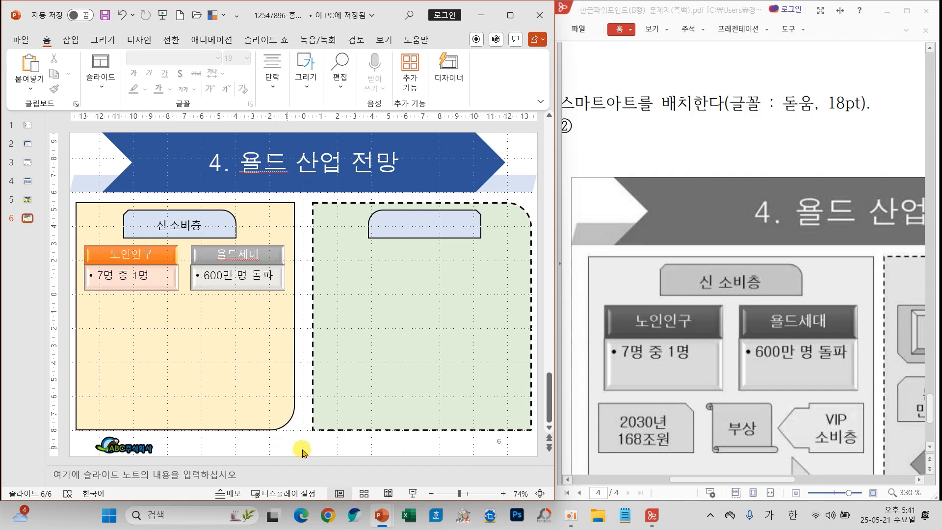
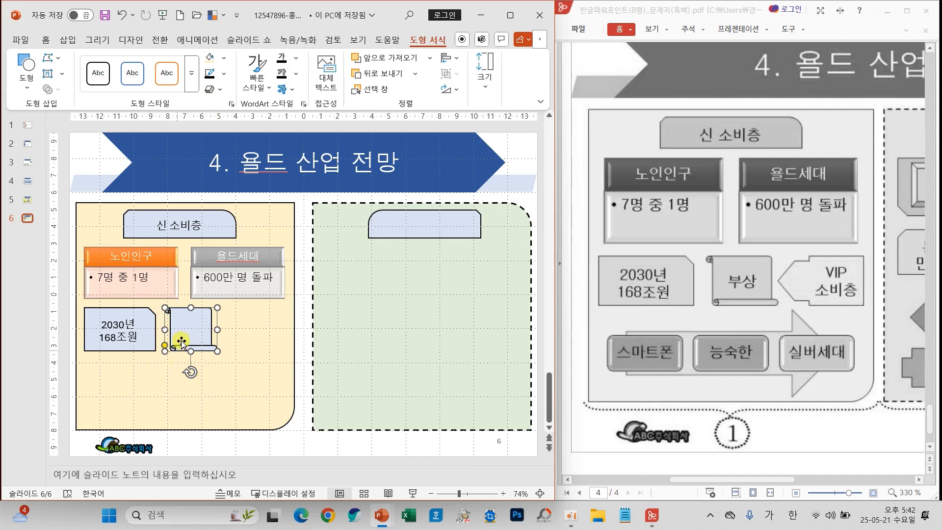
# Step: Nudge the scroll shape slightly, then overlay a text box reading 부상 and widen it so the word fits on one line
pyautogui.moveTo(189, 330); pyautogui.dragTo(187, 332)
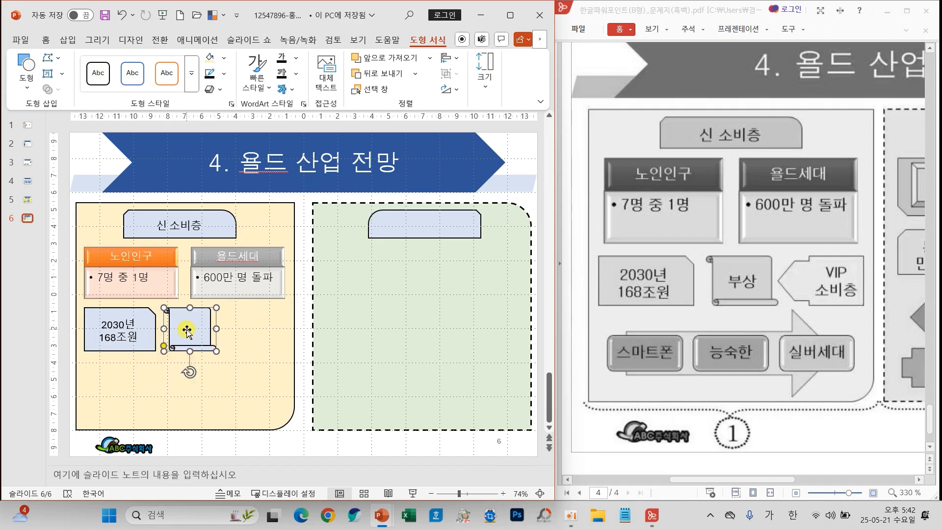
pyautogui.click(26, 77)
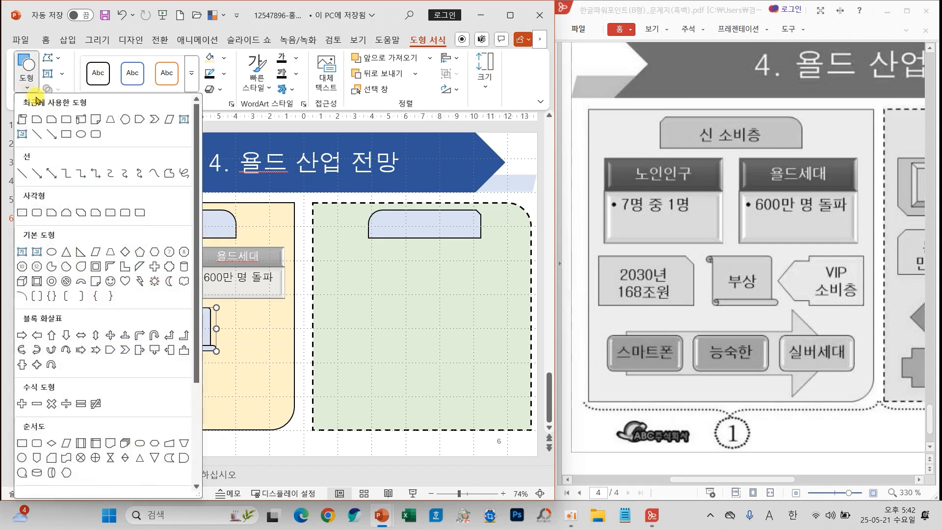
pyautogui.click(36, 253)
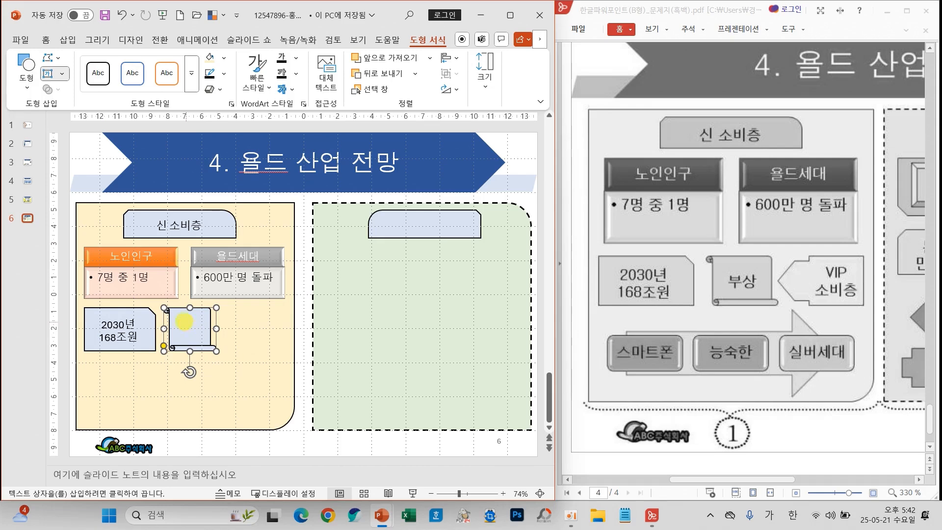
pyautogui.moveTo(192, 331); pyautogui.dragTo(208, 342)
pyautogui.write('부사')
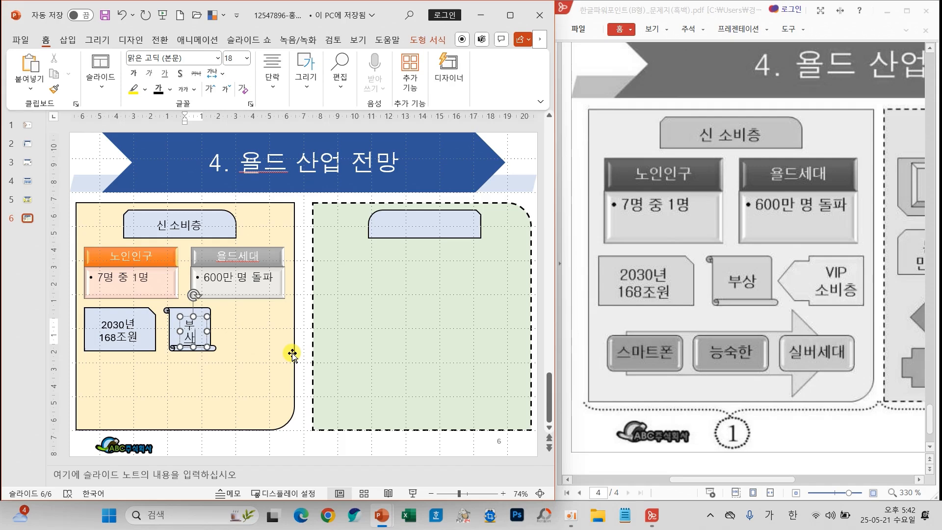
pyautogui.moveTo(180, 332); pyautogui.dragTo(173, 332)
pyautogui.click(32, 367)
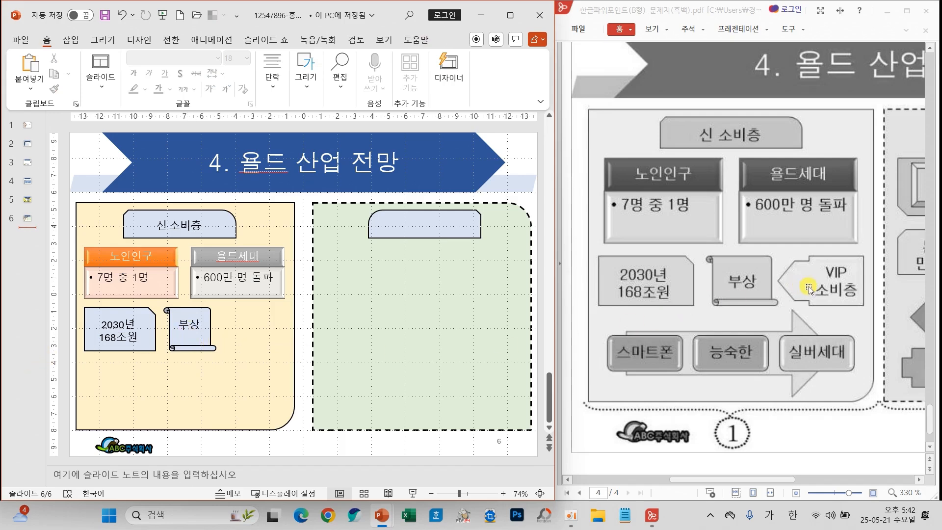
# Step: Draw a left arrow callout in the yellow panel, beside the 부상 scroll and below the 욜드세대 column
pyautogui.click(305, 81)
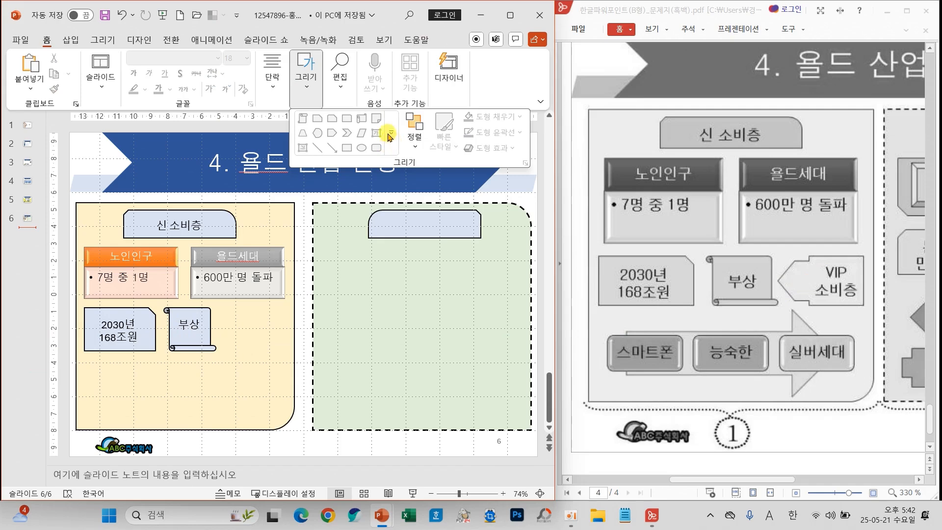
pyautogui.click(303, 96)
pyautogui.click(303, 95)
pyautogui.click(280, 223)
pyautogui.click(294, 217)
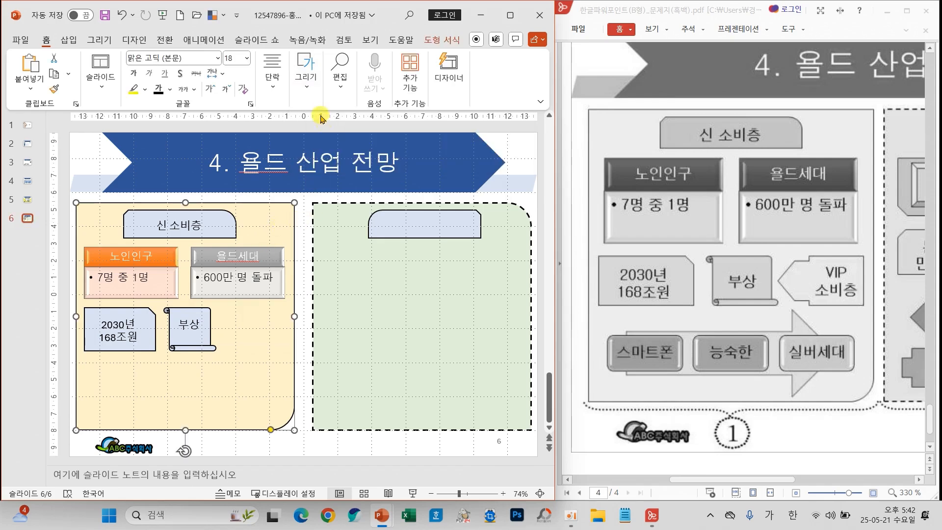
pyautogui.click(306, 74)
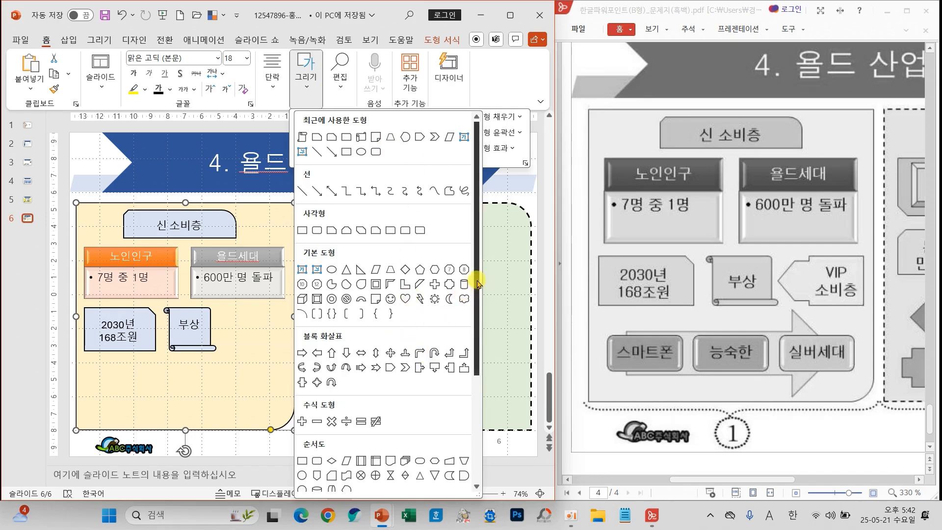
pyautogui.moveTo(477, 278); pyautogui.dragTo(469, 371)
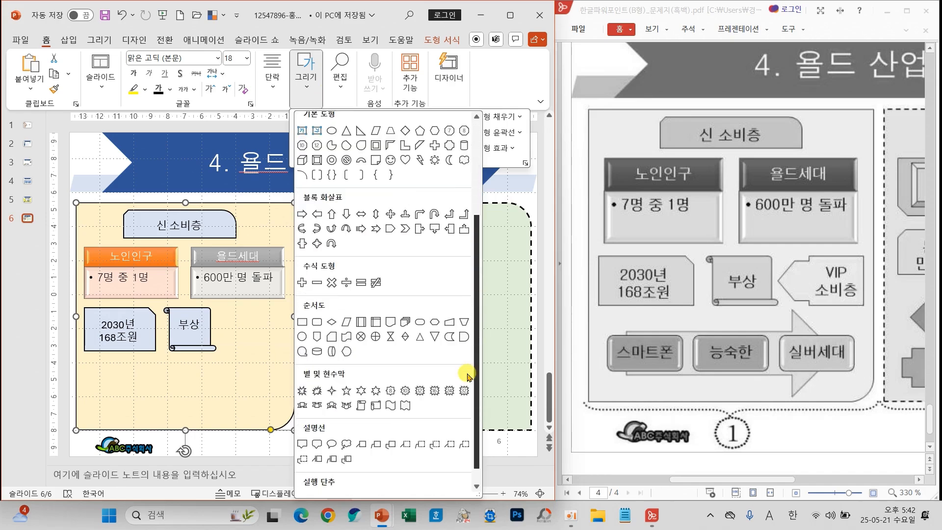
pyautogui.click(448, 233)
pyautogui.moveTo(226, 312); pyautogui.dragTo(214, 329)
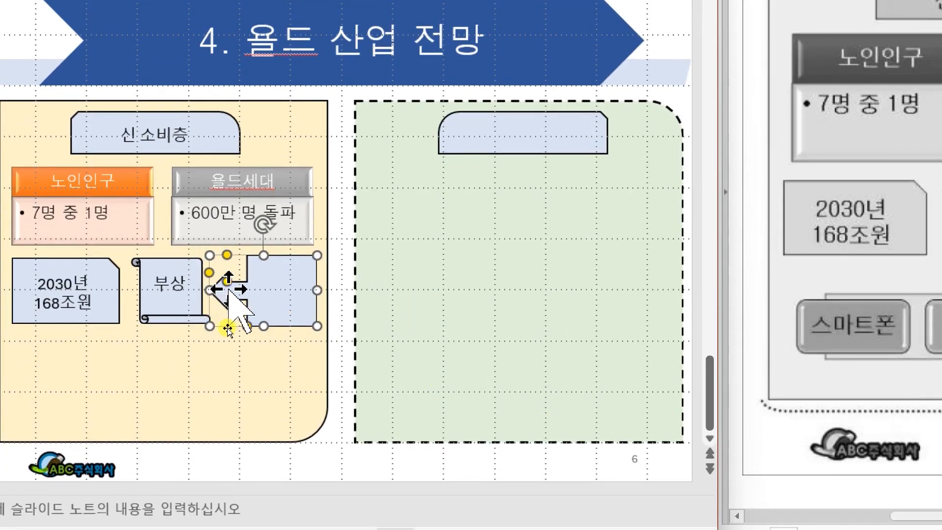
# Step: Reshape the left arrow callout to match the exam sheet, with a thick neck, nearly full-height arrowhead and shorter box
pyautogui.moveTo(230, 284); pyautogui.dragTo(230, 257)
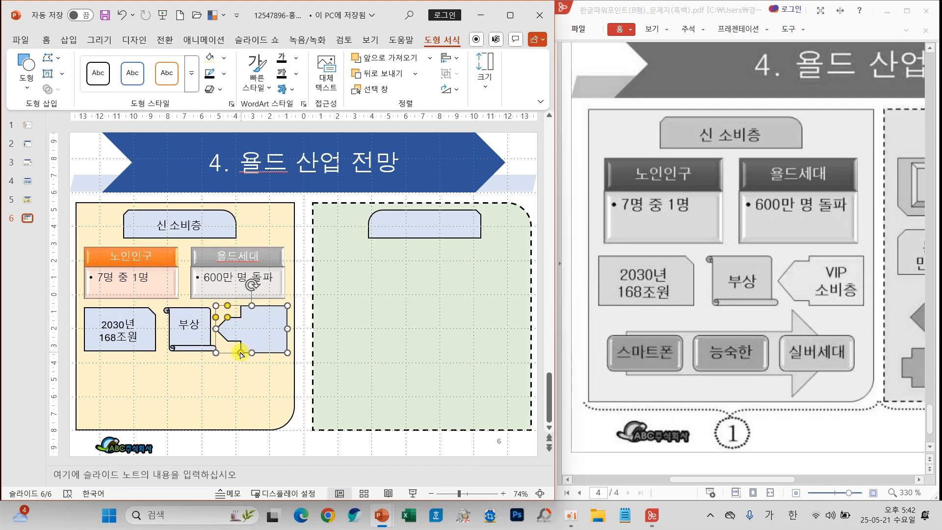
pyautogui.click(240, 354)
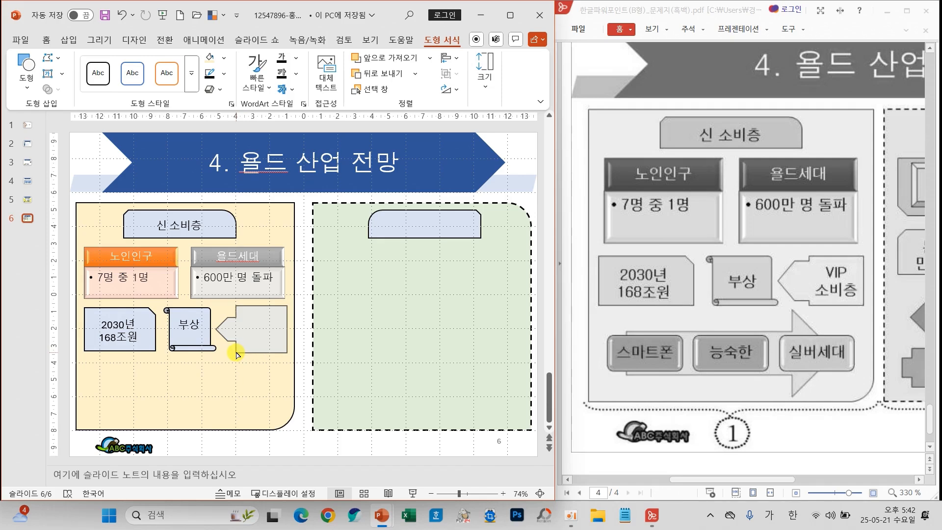
pyautogui.click(240, 354)
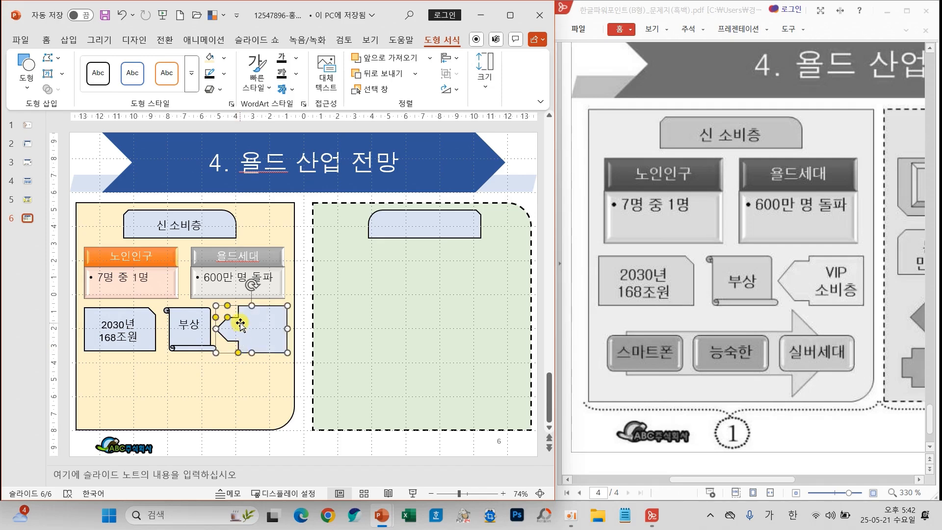
pyautogui.click(216, 317)
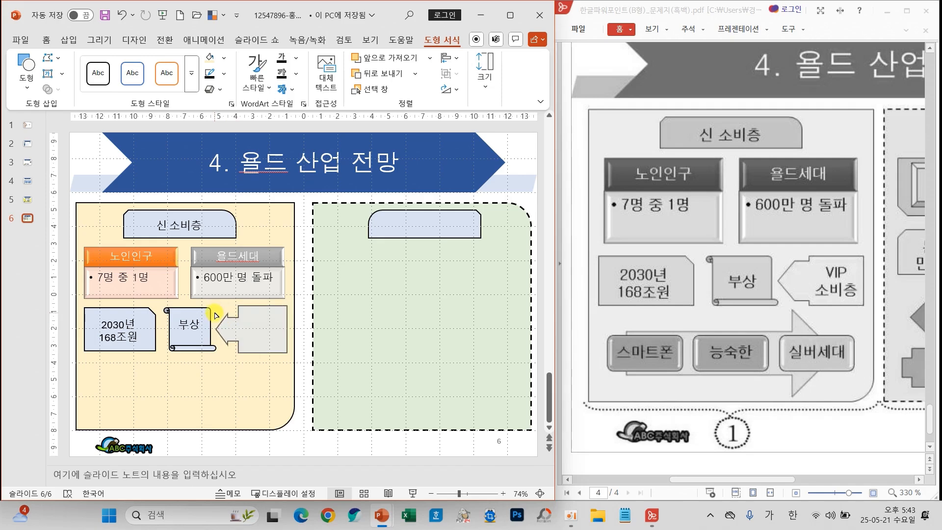
pyautogui.click(224, 317)
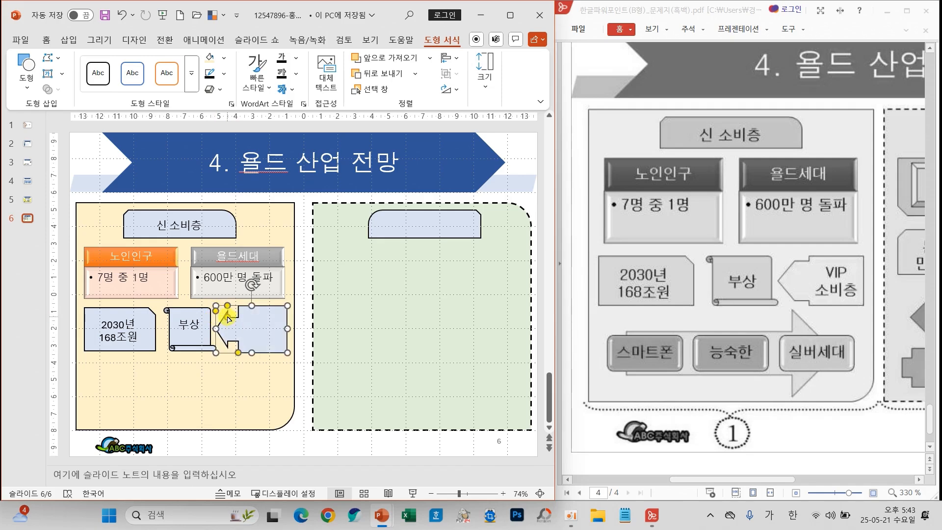
pyautogui.click(228, 316)
pyautogui.click(245, 318)
pyautogui.click(243, 355)
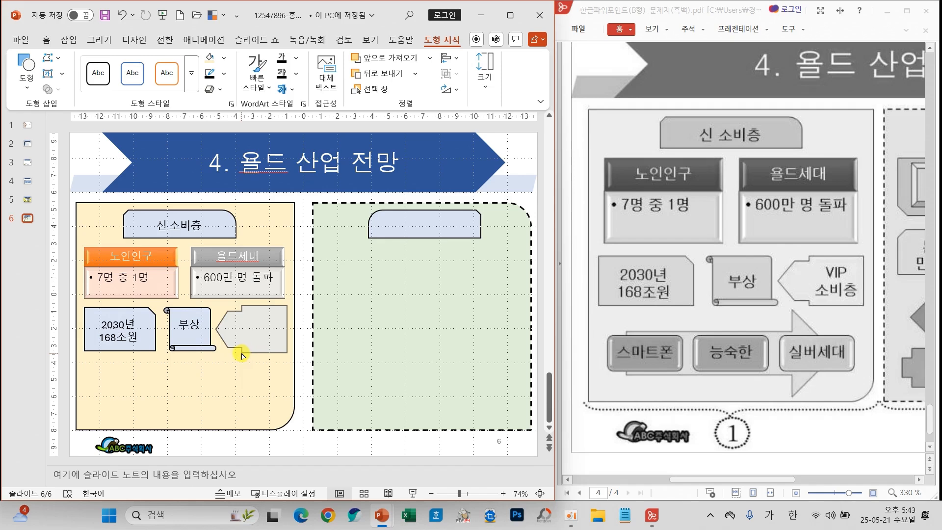
pyautogui.click(242, 353)
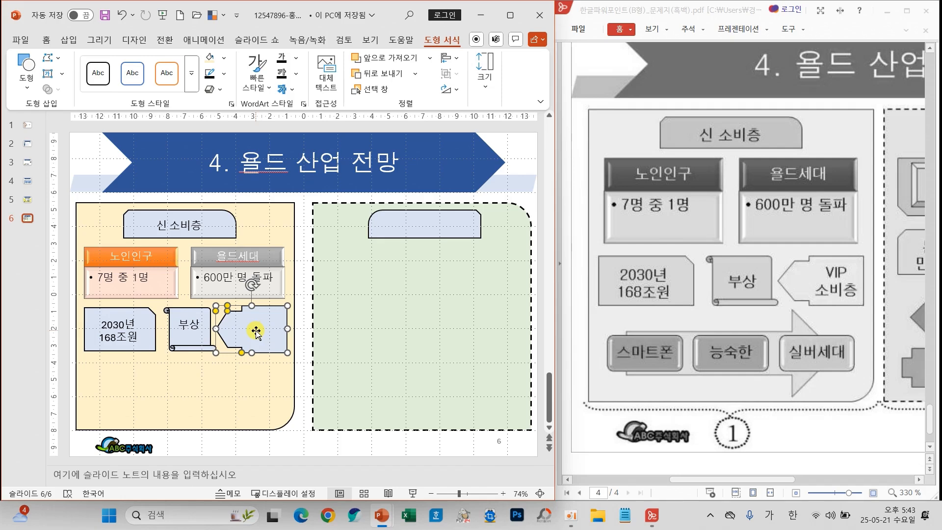
# Step: Label the left arrow callout with VIP and 소비층 on two lines
pyautogui.write('V')
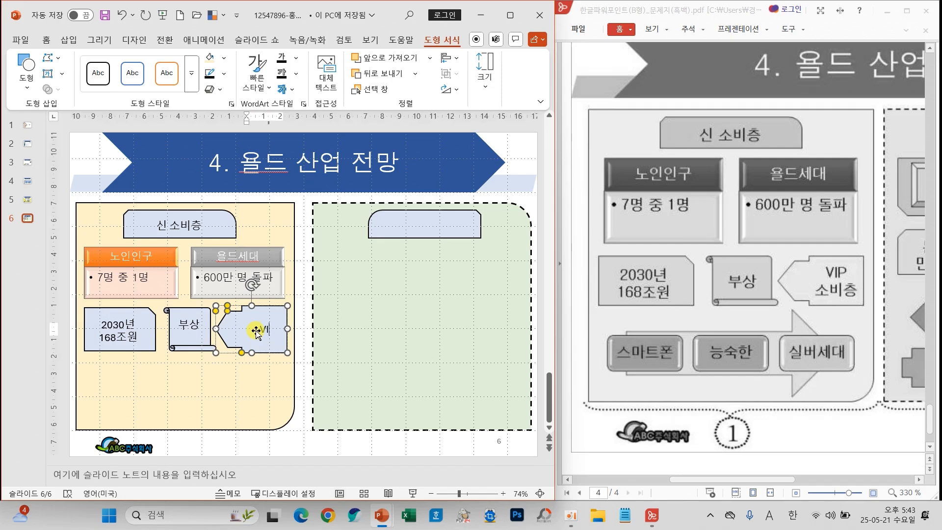
pyautogui.write('IP')
pyautogui.press('Return')
pyautogui.press('Hangul')
pyautogui.press('Hangul')
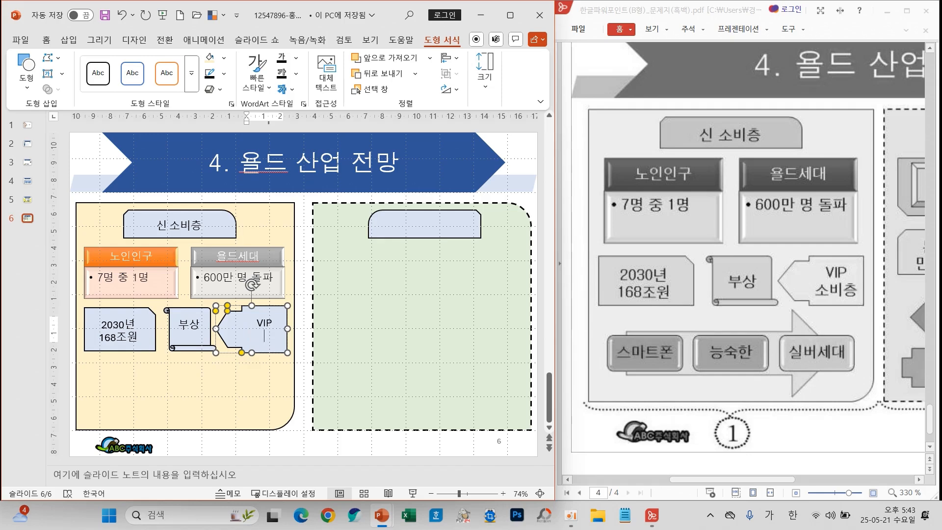
pyautogui.write('소비츠')
# Step: Insert a 연속 블록 프로세스형 SmartArt graphic from the process category
pyautogui.click(74, 40)
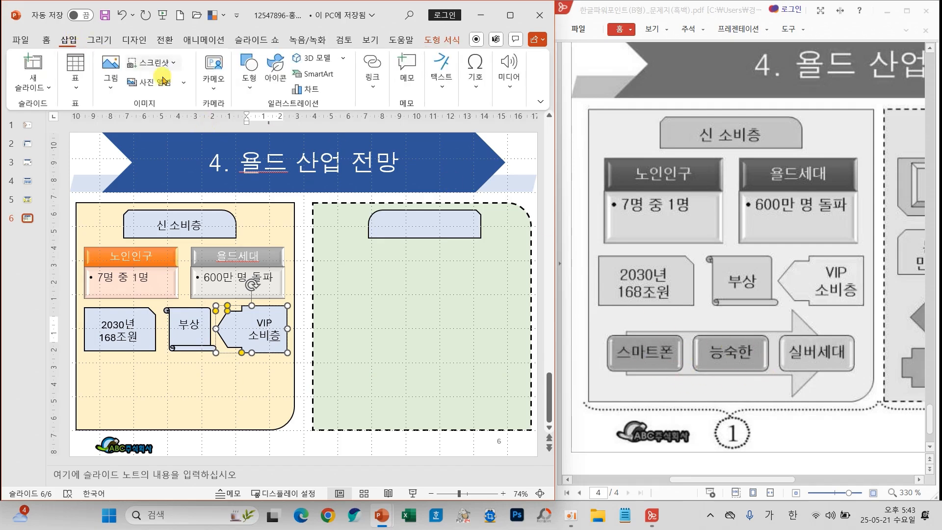
pyautogui.click(314, 74)
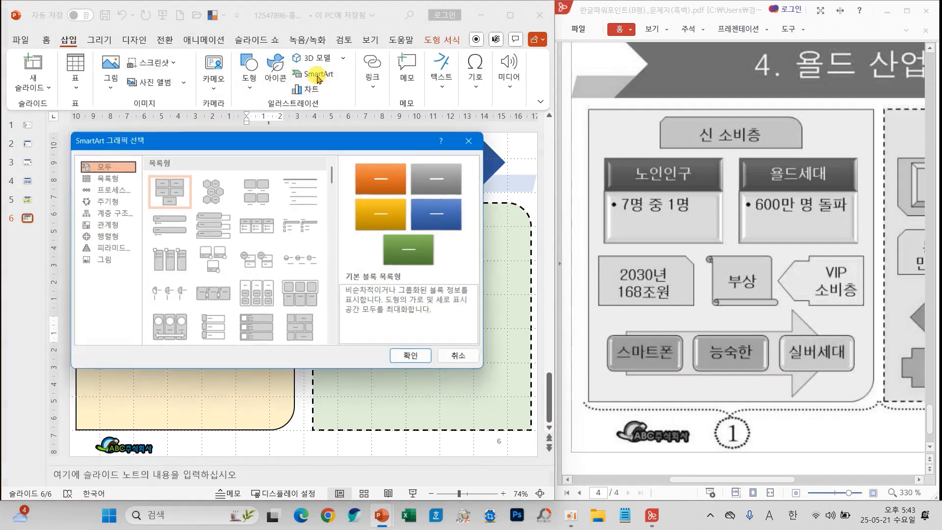
pyautogui.click(112, 189)
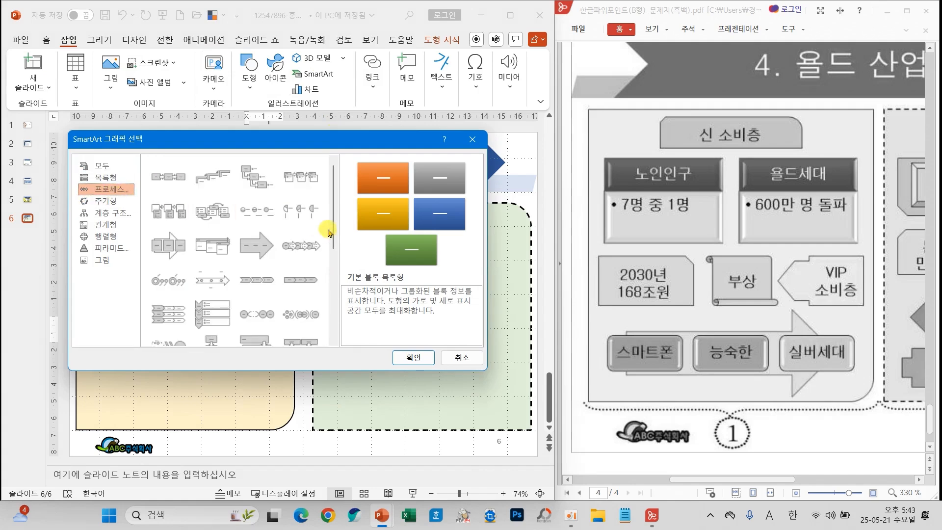
pyautogui.click(166, 248)
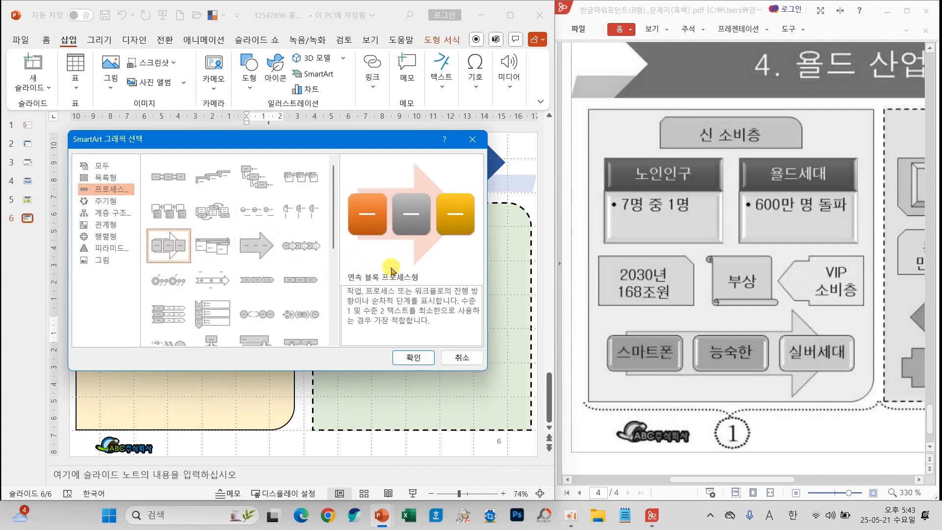
pyautogui.click(416, 360)
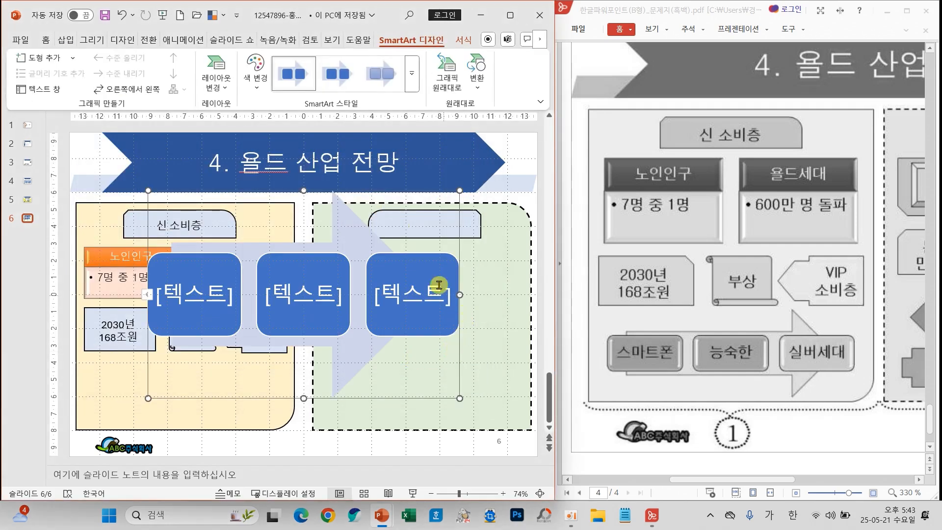
# Step: Give the process SmartArt the orange, grey and gold colour set and the 3차원 만화 style required by the exam sheet
pyautogui.click(257, 77)
pyautogui.click(261, 186)
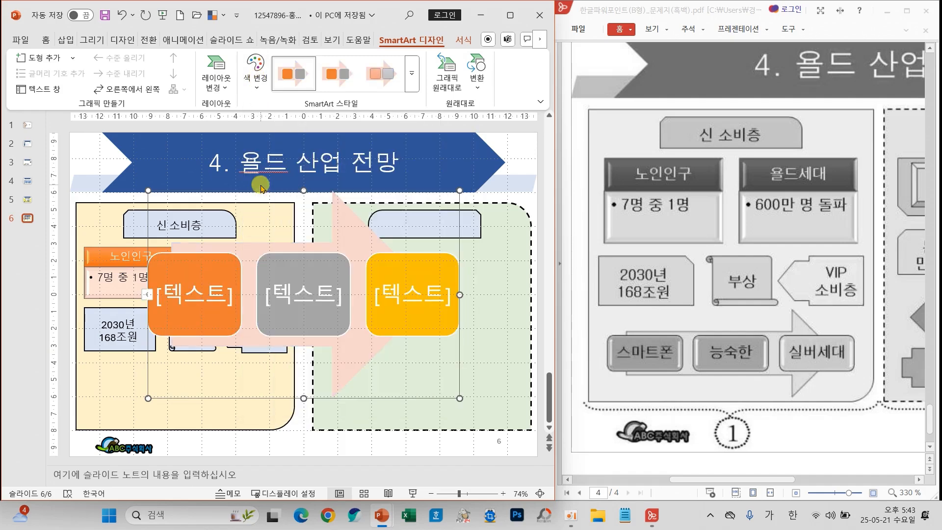
pyautogui.moveTo(700, 479); pyautogui.dragTo(624, 473)
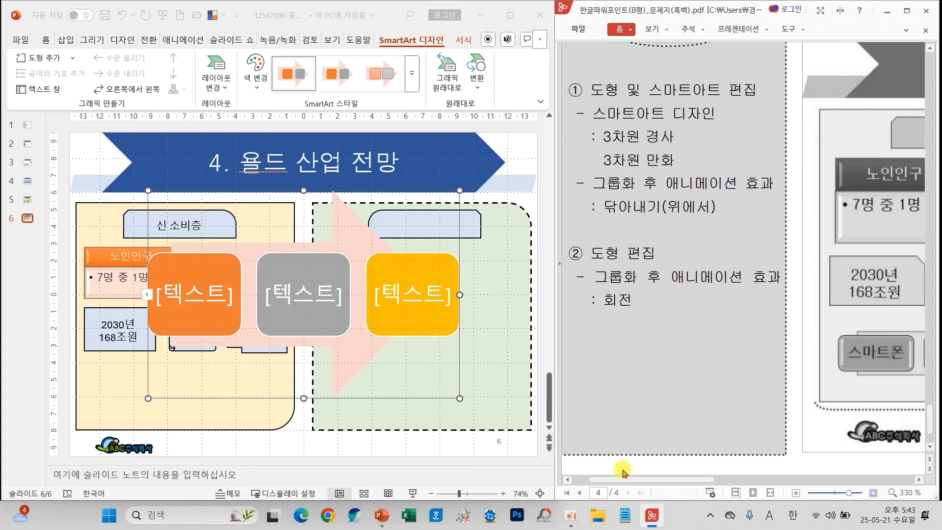
pyautogui.click(411, 73)
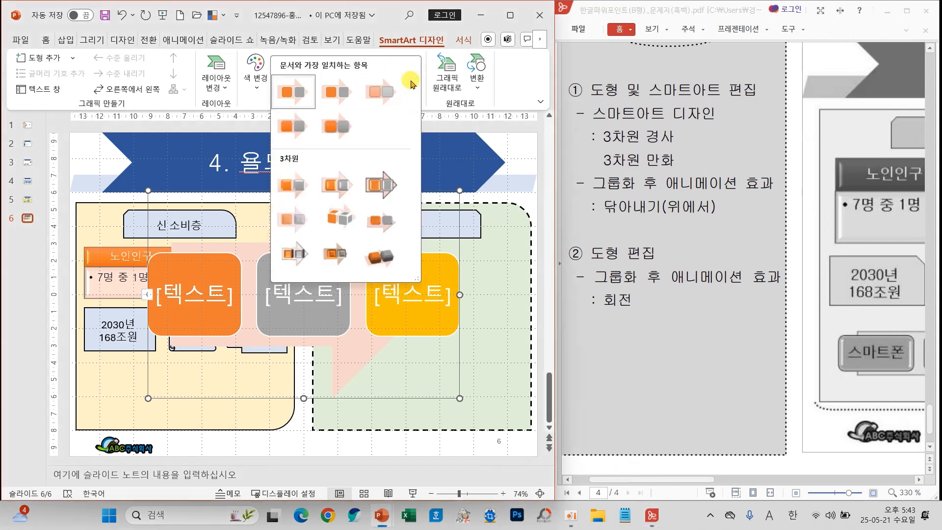
pyautogui.click(381, 186)
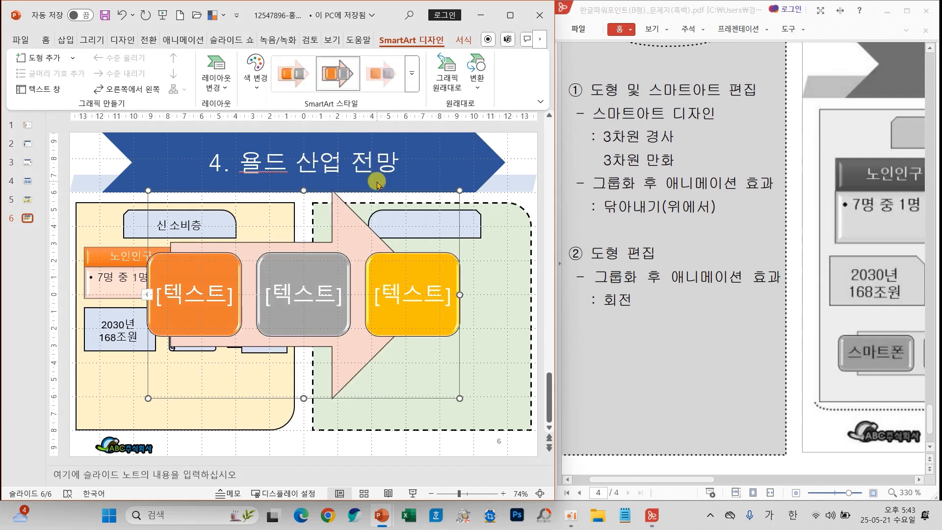
# Step: Format all text in the process SmartArt as 돋움, 18 pt, black, following the exam sheet
pyautogui.moveTo(707, 479); pyautogui.dragTo(790, 491)
pyautogui.scroll(3, 810, 436)
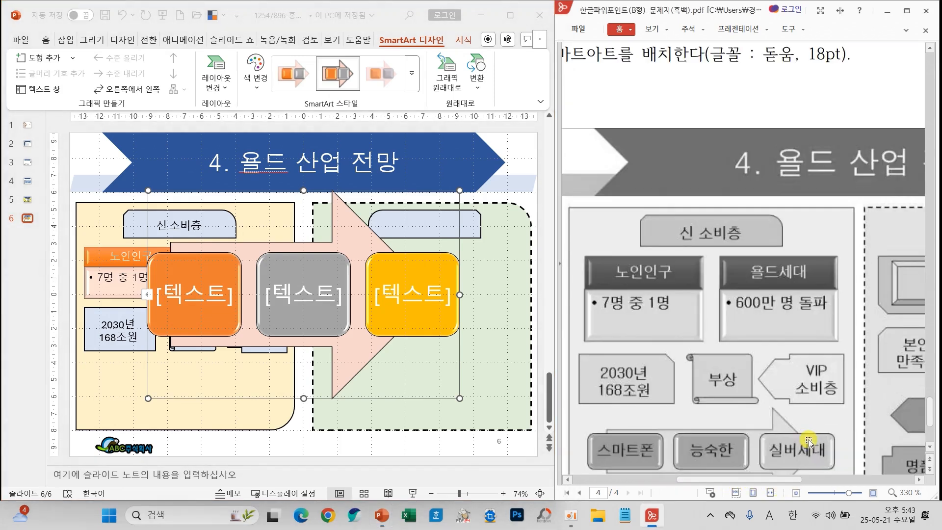
pyautogui.click(45, 39)
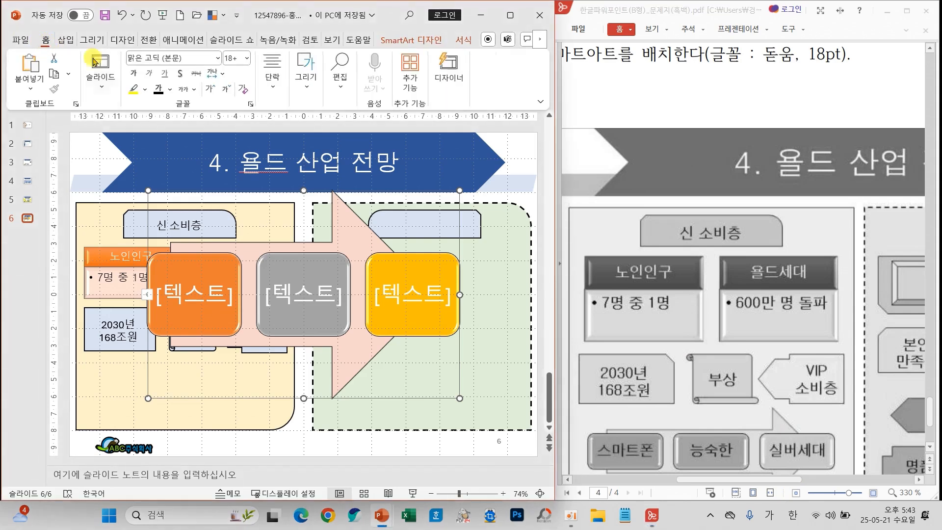
pyautogui.click(216, 59)
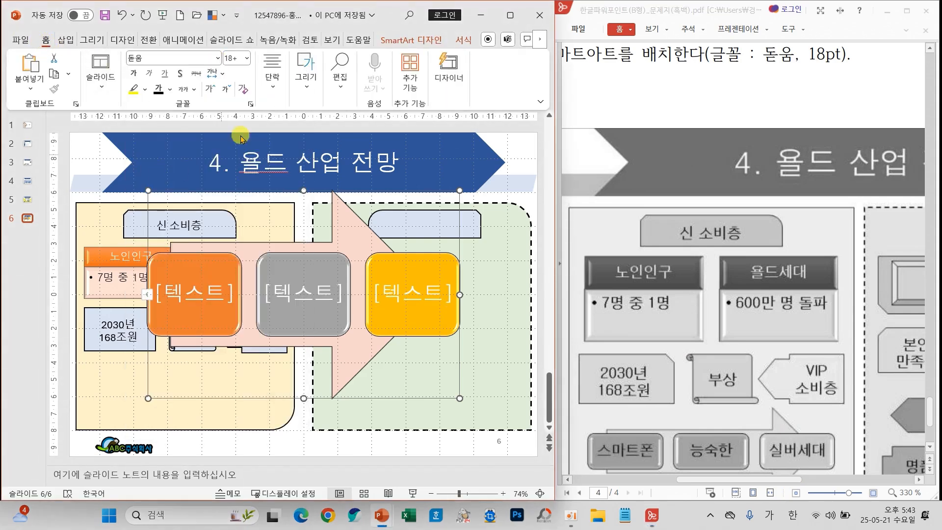
pyautogui.click(157, 178)
pyautogui.click(248, 58)
pyautogui.click(237, 195)
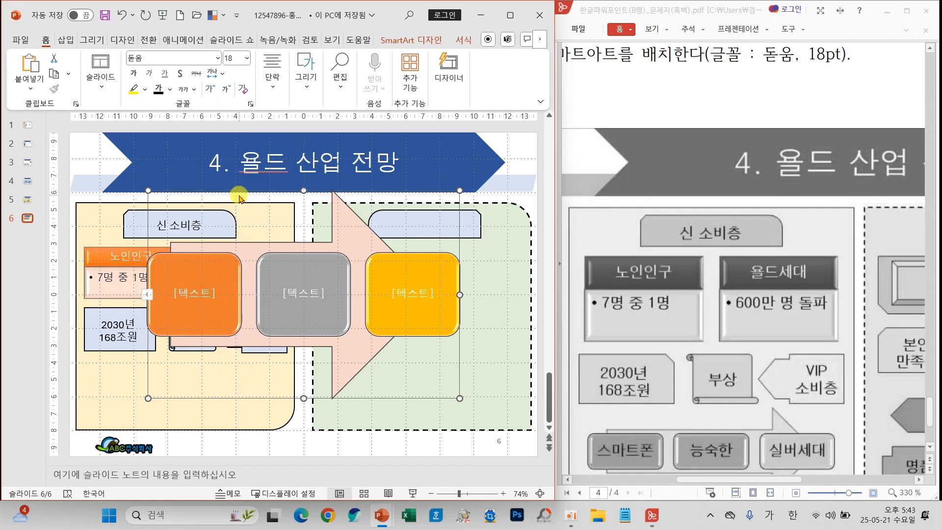
pyautogui.scroll(-1, 763, 445)
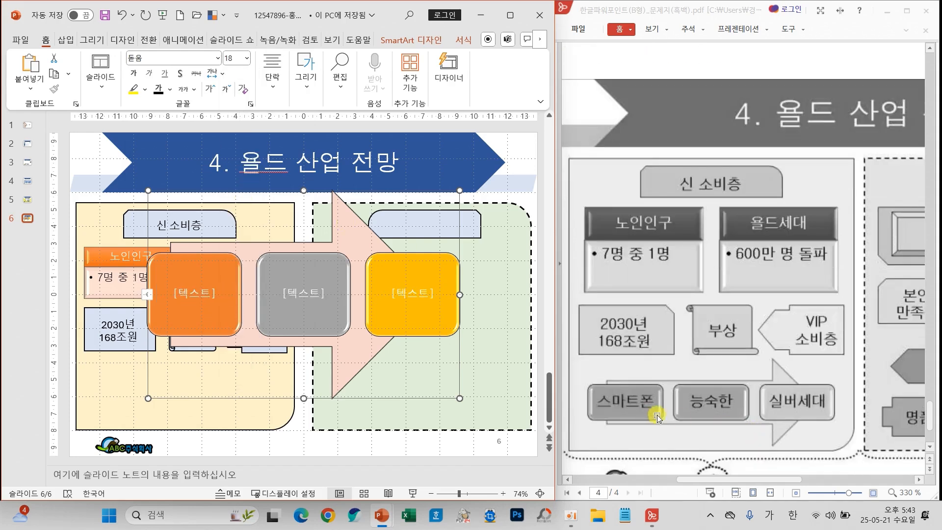
pyautogui.click(157, 89)
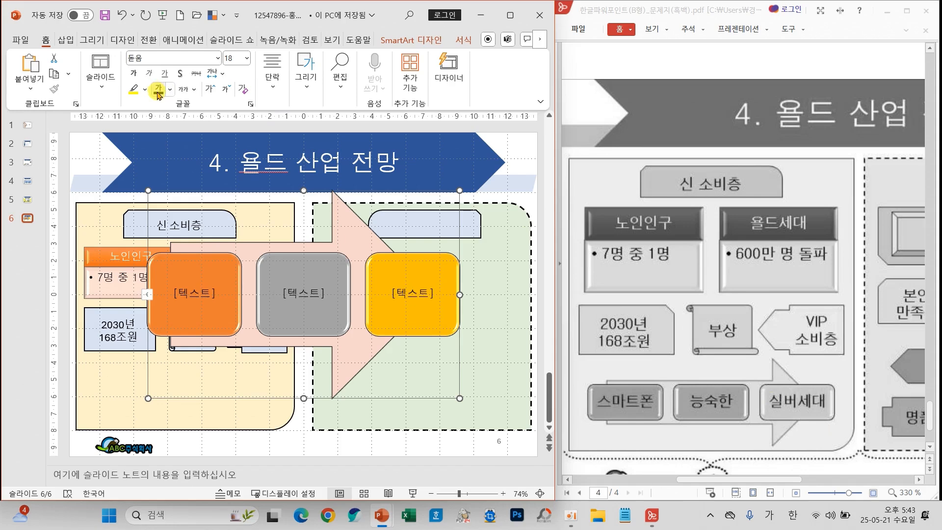
# Step: Fill the three process SmartArt boxes with 스마트폰, 능숙한 and 실버세대 in order
pyautogui.click(200, 297)
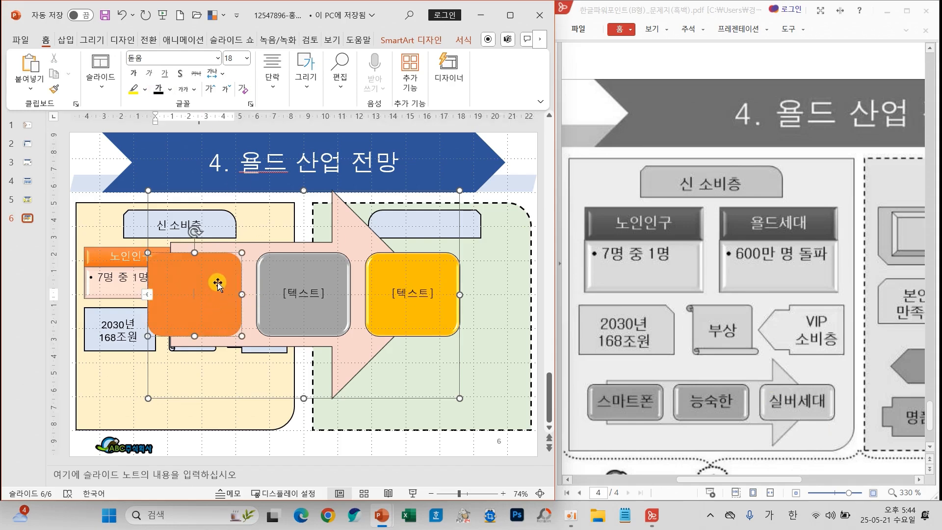
pyautogui.write('스마트폰')
pyautogui.click(301, 295)
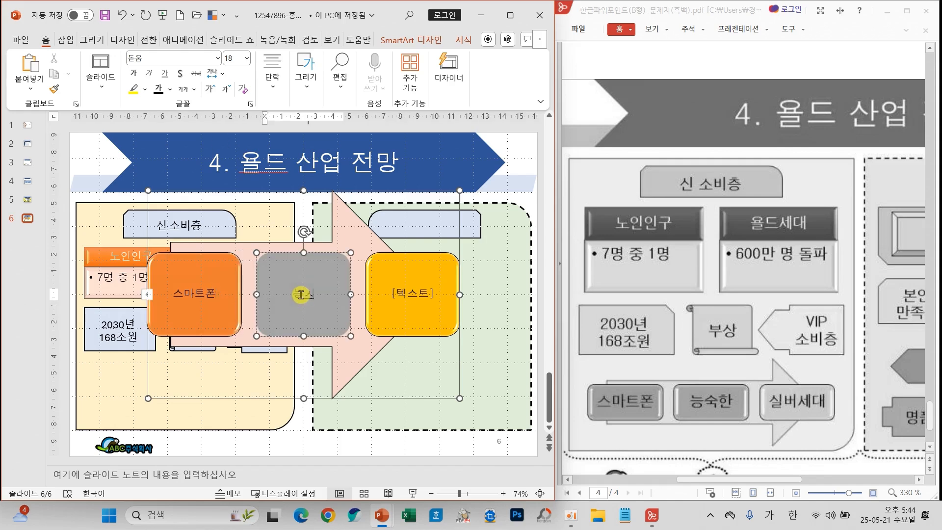
pyautogui.click(404, 297)
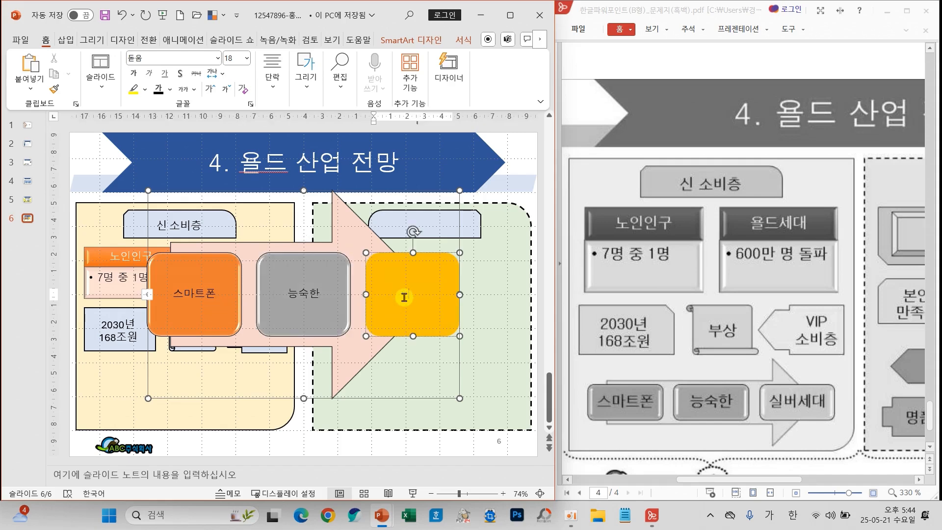
pyautogui.write('실버섿')
pyautogui.write('대')
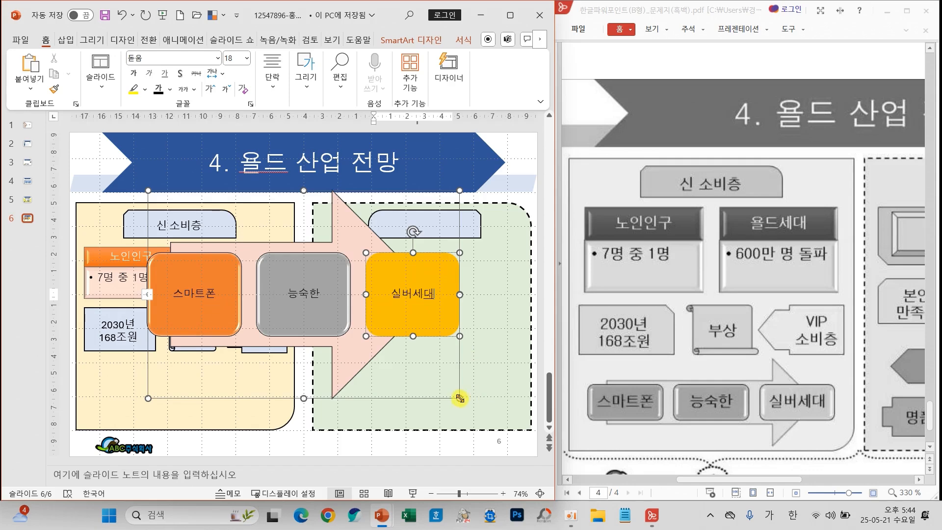
# Step: Shrink the process SmartArt and place it inside the left panel, below the 2030년, 부상 and VIP shapes
pyautogui.moveTo(460, 398); pyautogui.dragTo(379, 271)
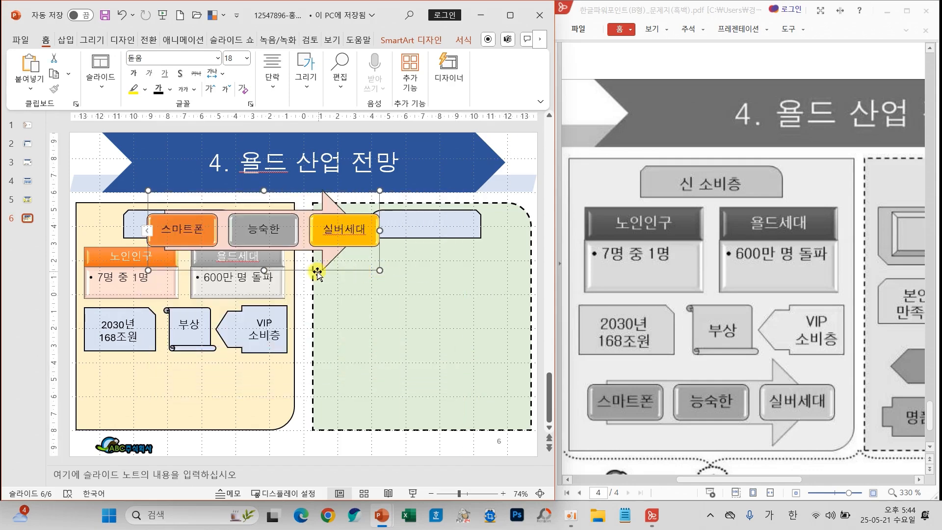
pyautogui.moveTo(317, 273); pyautogui.dragTo(254, 434)
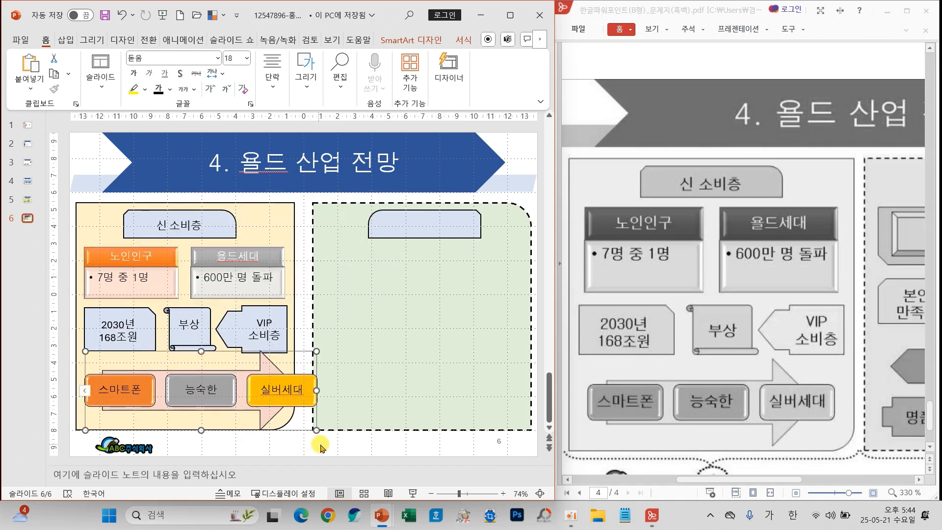
pyautogui.moveTo(316, 430); pyautogui.dragTo(284, 412)
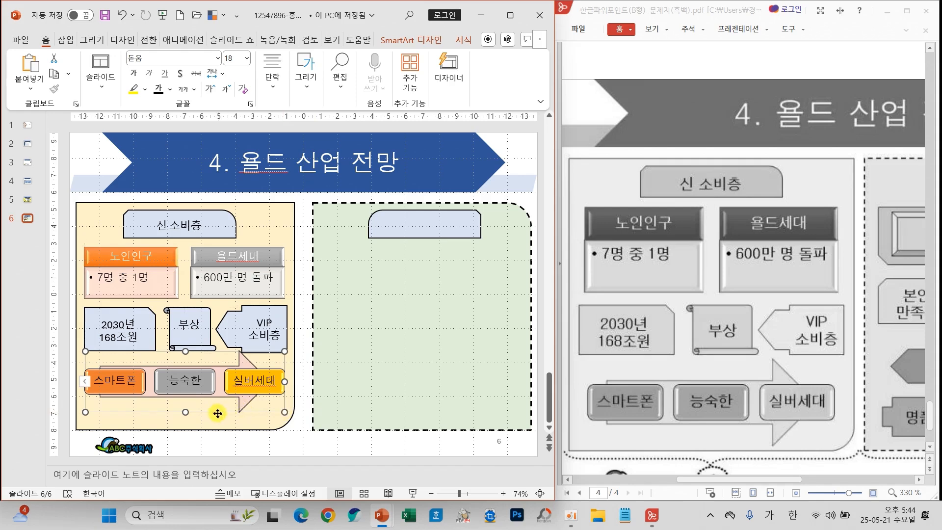
pyautogui.moveTo(217, 414); pyautogui.dragTo(219, 422)
pyautogui.click(316, 457)
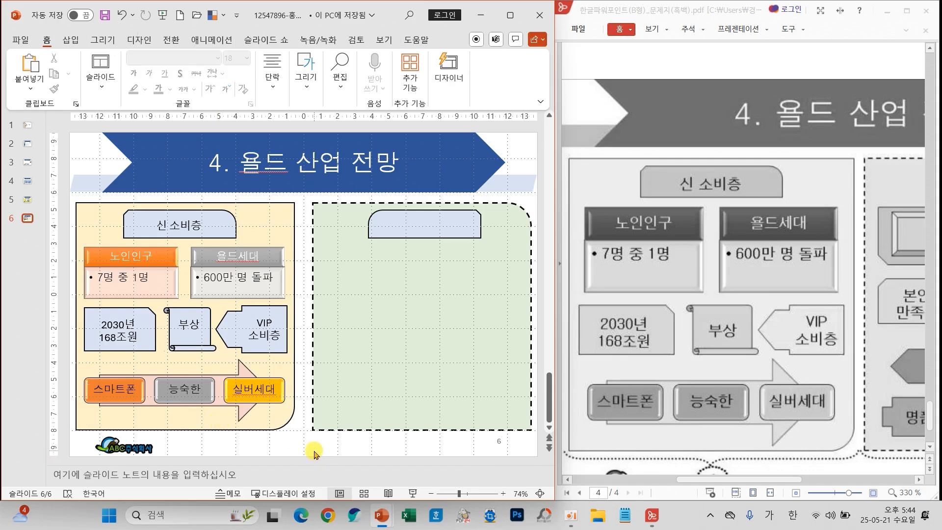
# Step: Set the font of every object in the left panel to 돋움
pyautogui.moveTo(325, 447); pyautogui.dragTo(73, 165)
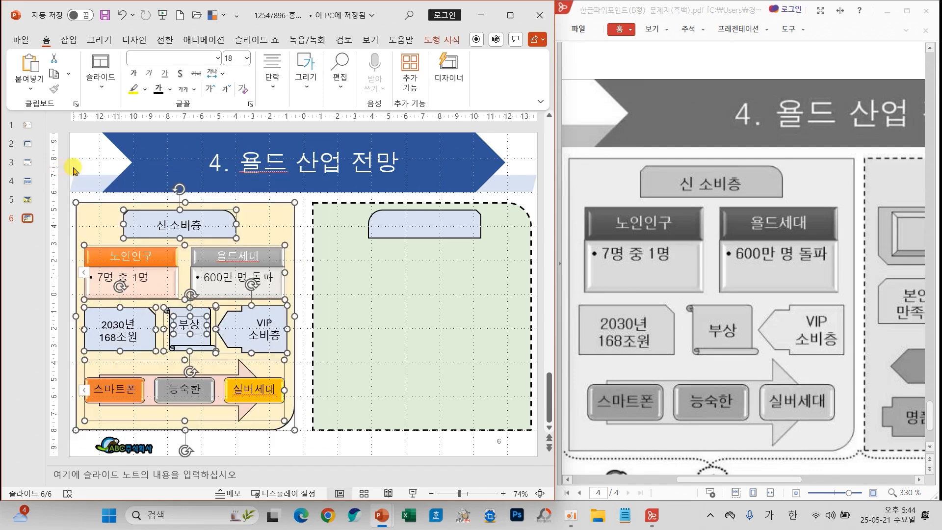
pyautogui.click(218, 58)
pyautogui.click(163, 176)
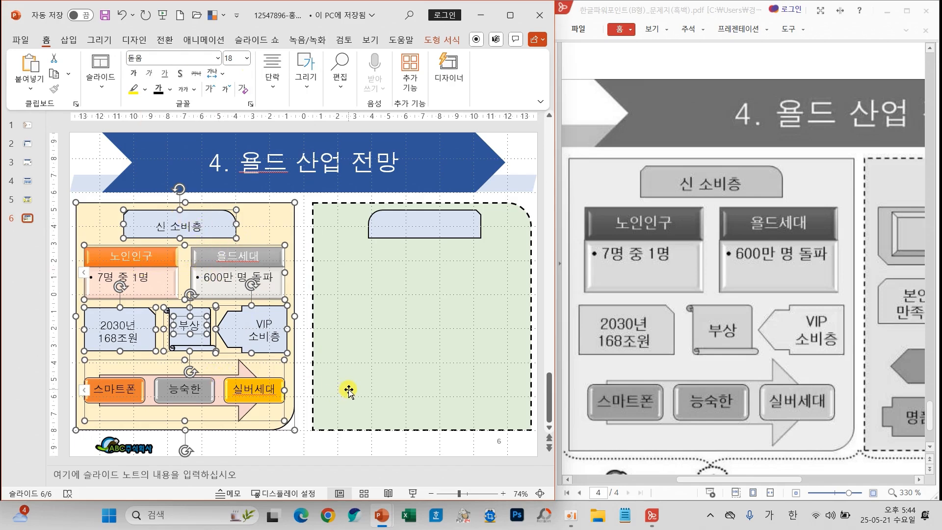
# Step: Check the exam sheet's grouping condition and group all left-panel objects together
pyautogui.moveTo(697, 479); pyautogui.dragTo(613, 459)
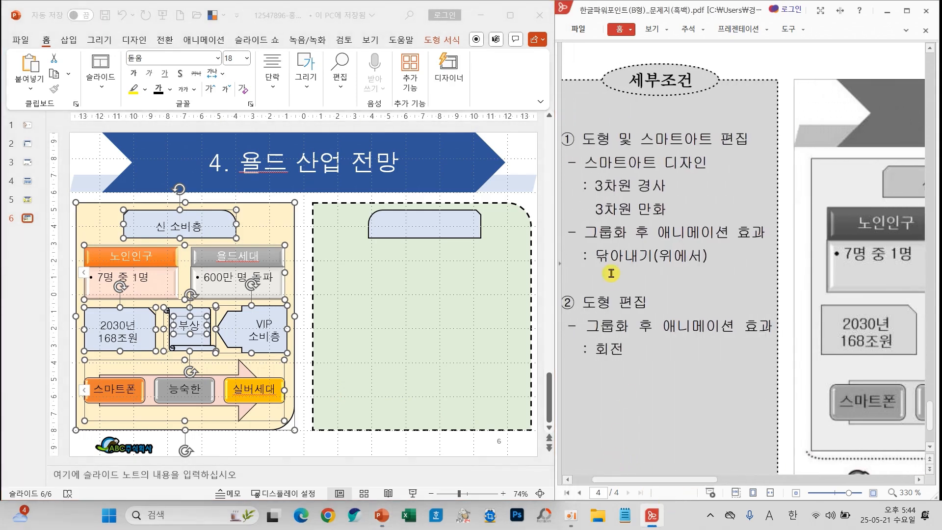
pyautogui.moveTo(630, 239)
pyautogui.mouseDown()
pyautogui.moveTo(621, 206)
pyautogui.moveTo(587, 245)
pyautogui.moveTo(630, 216)
pyautogui.moveTo(613, 211)
pyautogui.mouseUp()
pyautogui.press('Escape')
pyautogui.click(302, 87)
pyautogui.click(414, 132)
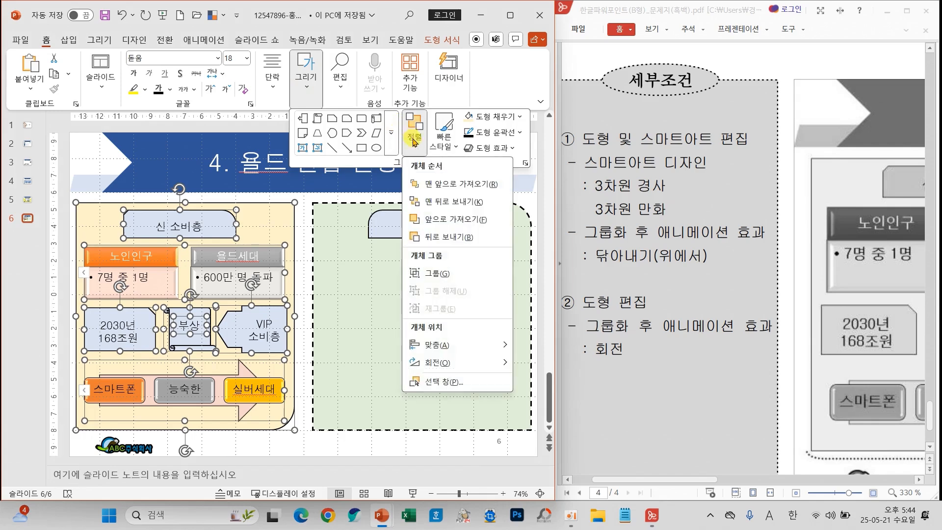
pyautogui.click(427, 273)
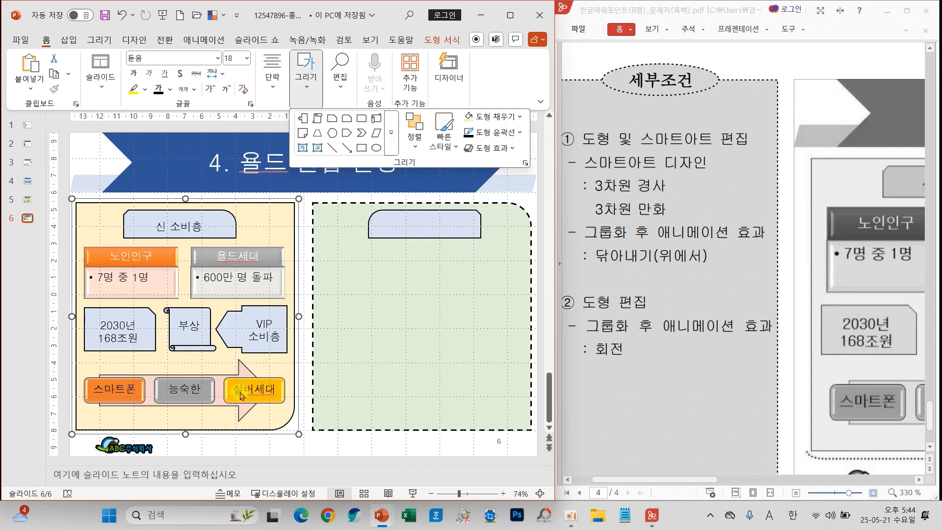
# Step: Apply the 닦아내기 entrance animation to the left group with the 위에서 direction
pyautogui.click(196, 39)
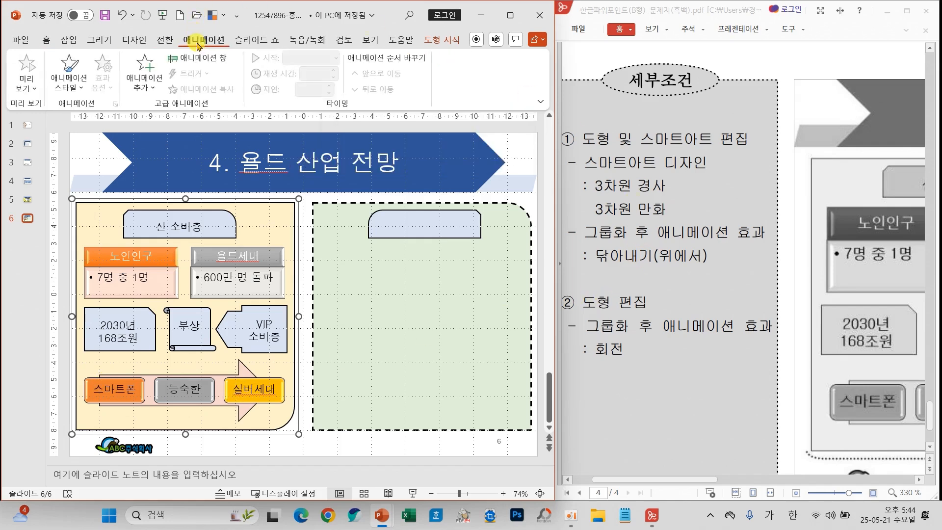
pyautogui.click(75, 88)
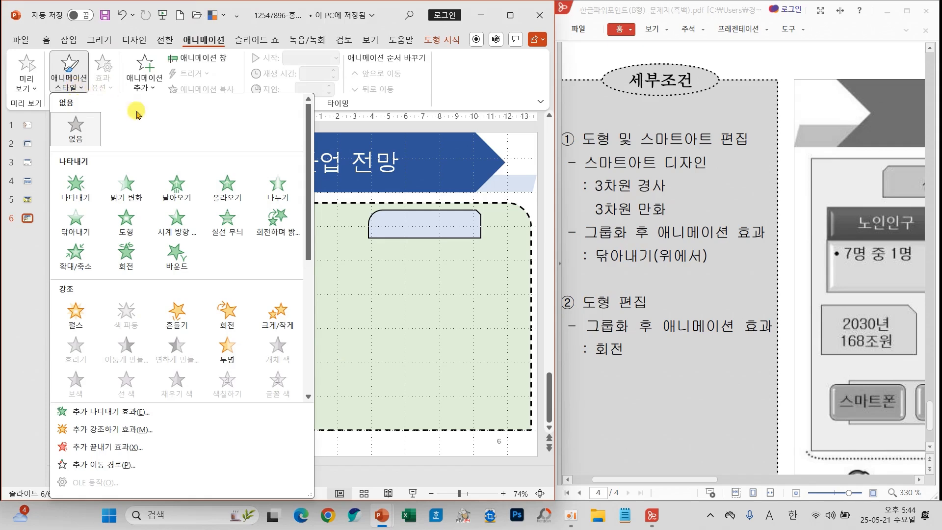
pyautogui.click(76, 217)
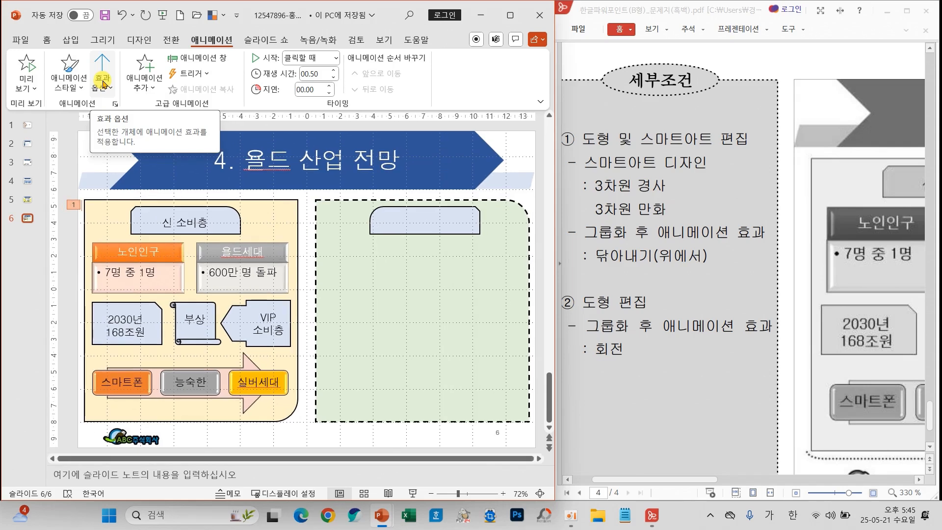
pyautogui.click(103, 84)
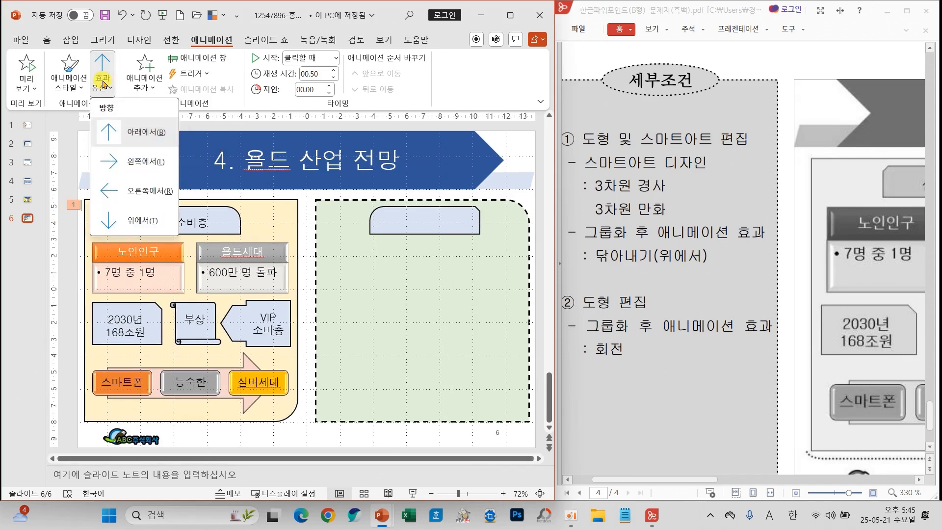
pyautogui.click(142, 216)
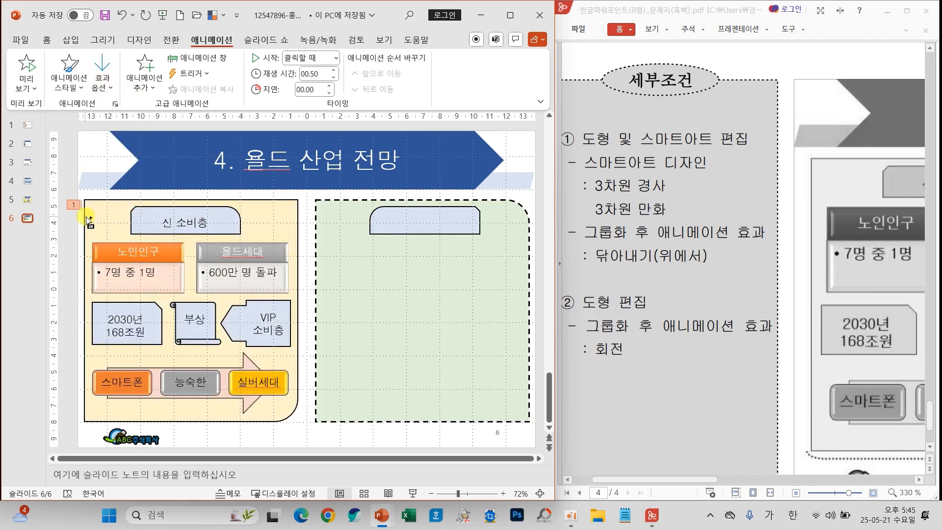
pyautogui.moveTo(90, 213)
pyautogui.mouseDown()
pyautogui.moveTo(55, 207)
pyautogui.moveTo(88, 192)
pyautogui.moveTo(92, 212)
pyautogui.mouseUp()
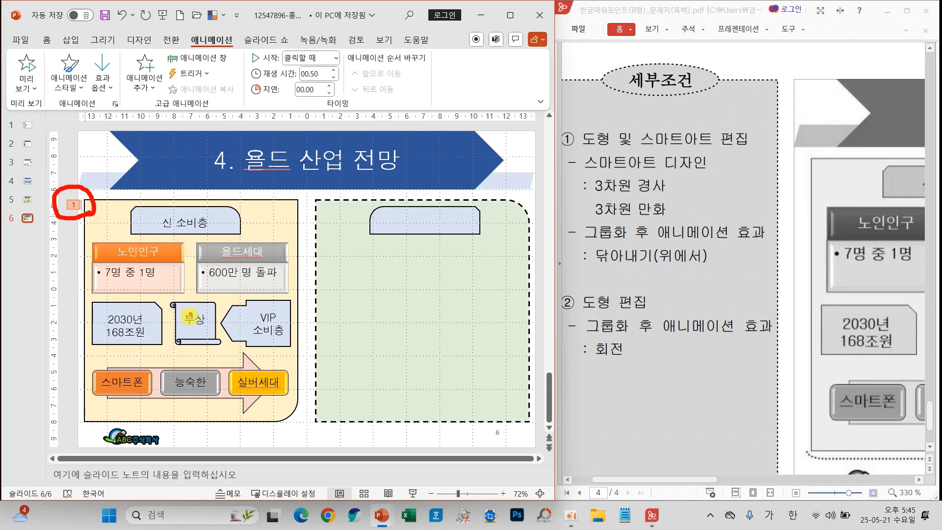
pyautogui.press('Escape')
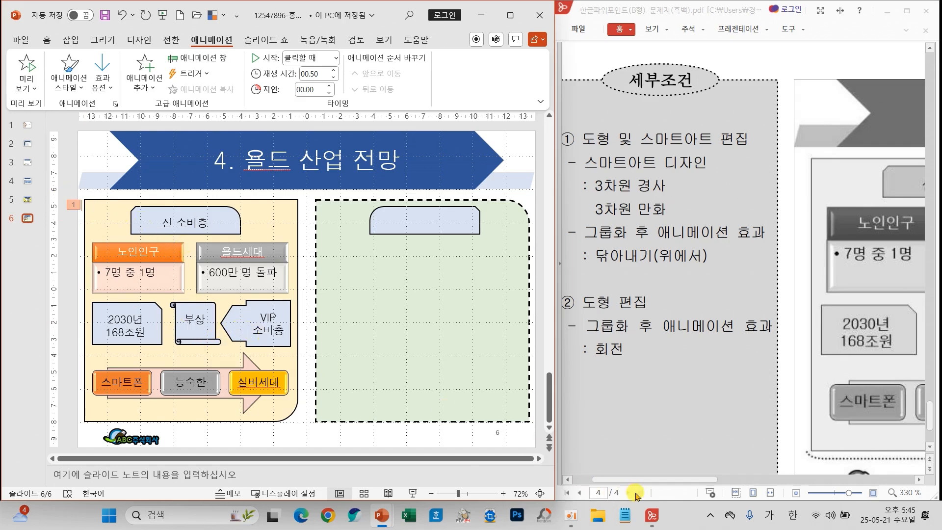
# Step: Label the header shape of the green right panel 구매 성향 변화, following the exam sheet
pyautogui.moveTo(633, 480); pyautogui.dragTo(799, 481)
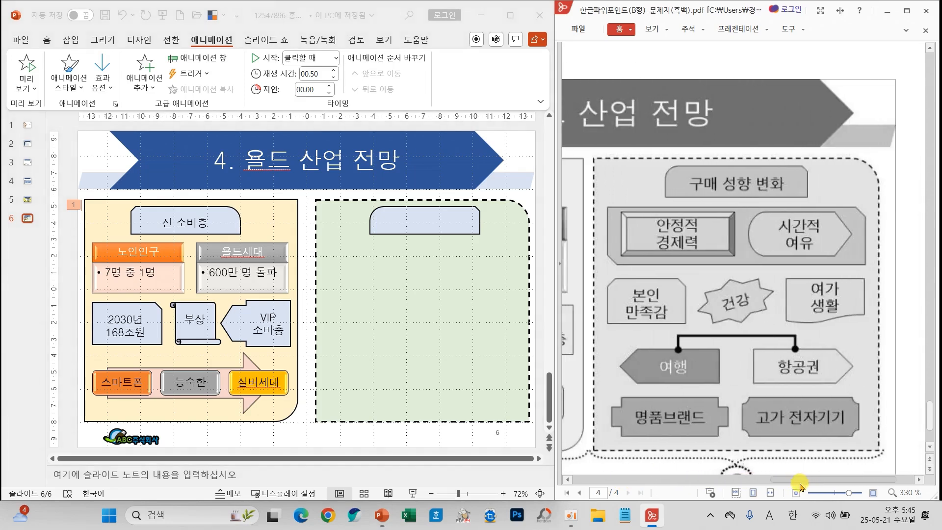
pyautogui.click(443, 222)
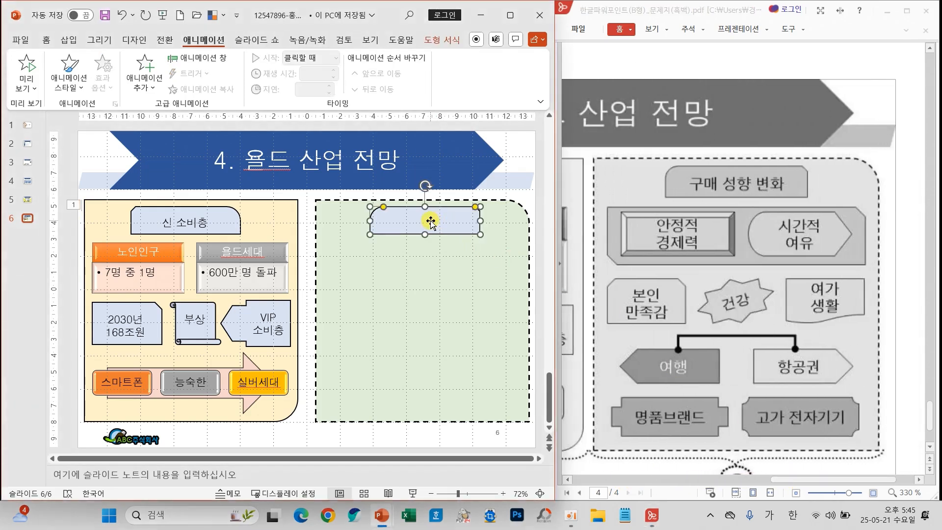
pyautogui.write('구매 성ㅎ')
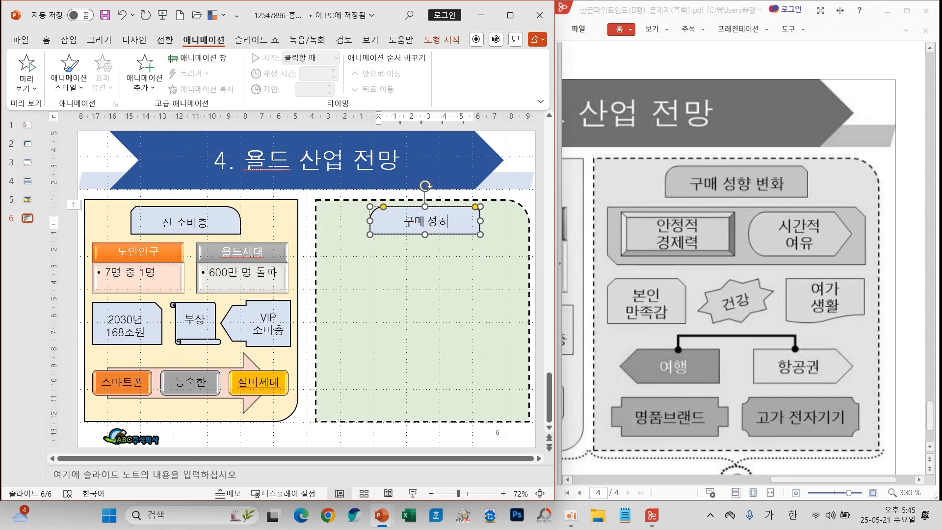
pyautogui.press('BackSpace')
pyautogui.write('향 변화')
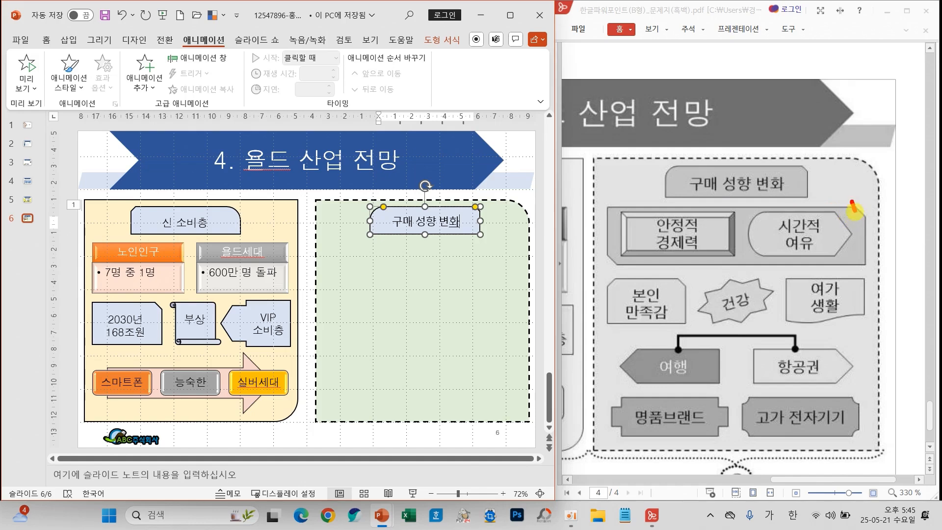
pyautogui.moveTo(854, 207); pyautogui.dragTo(885, 199)
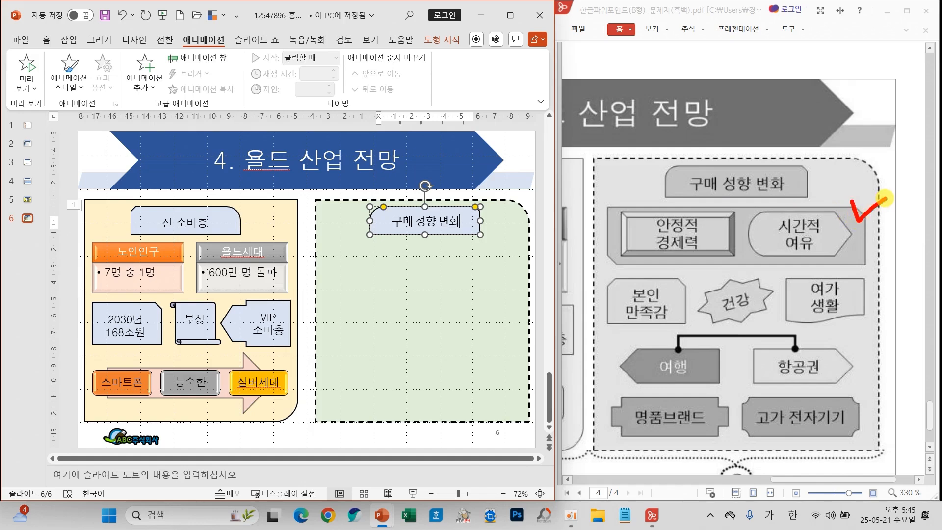